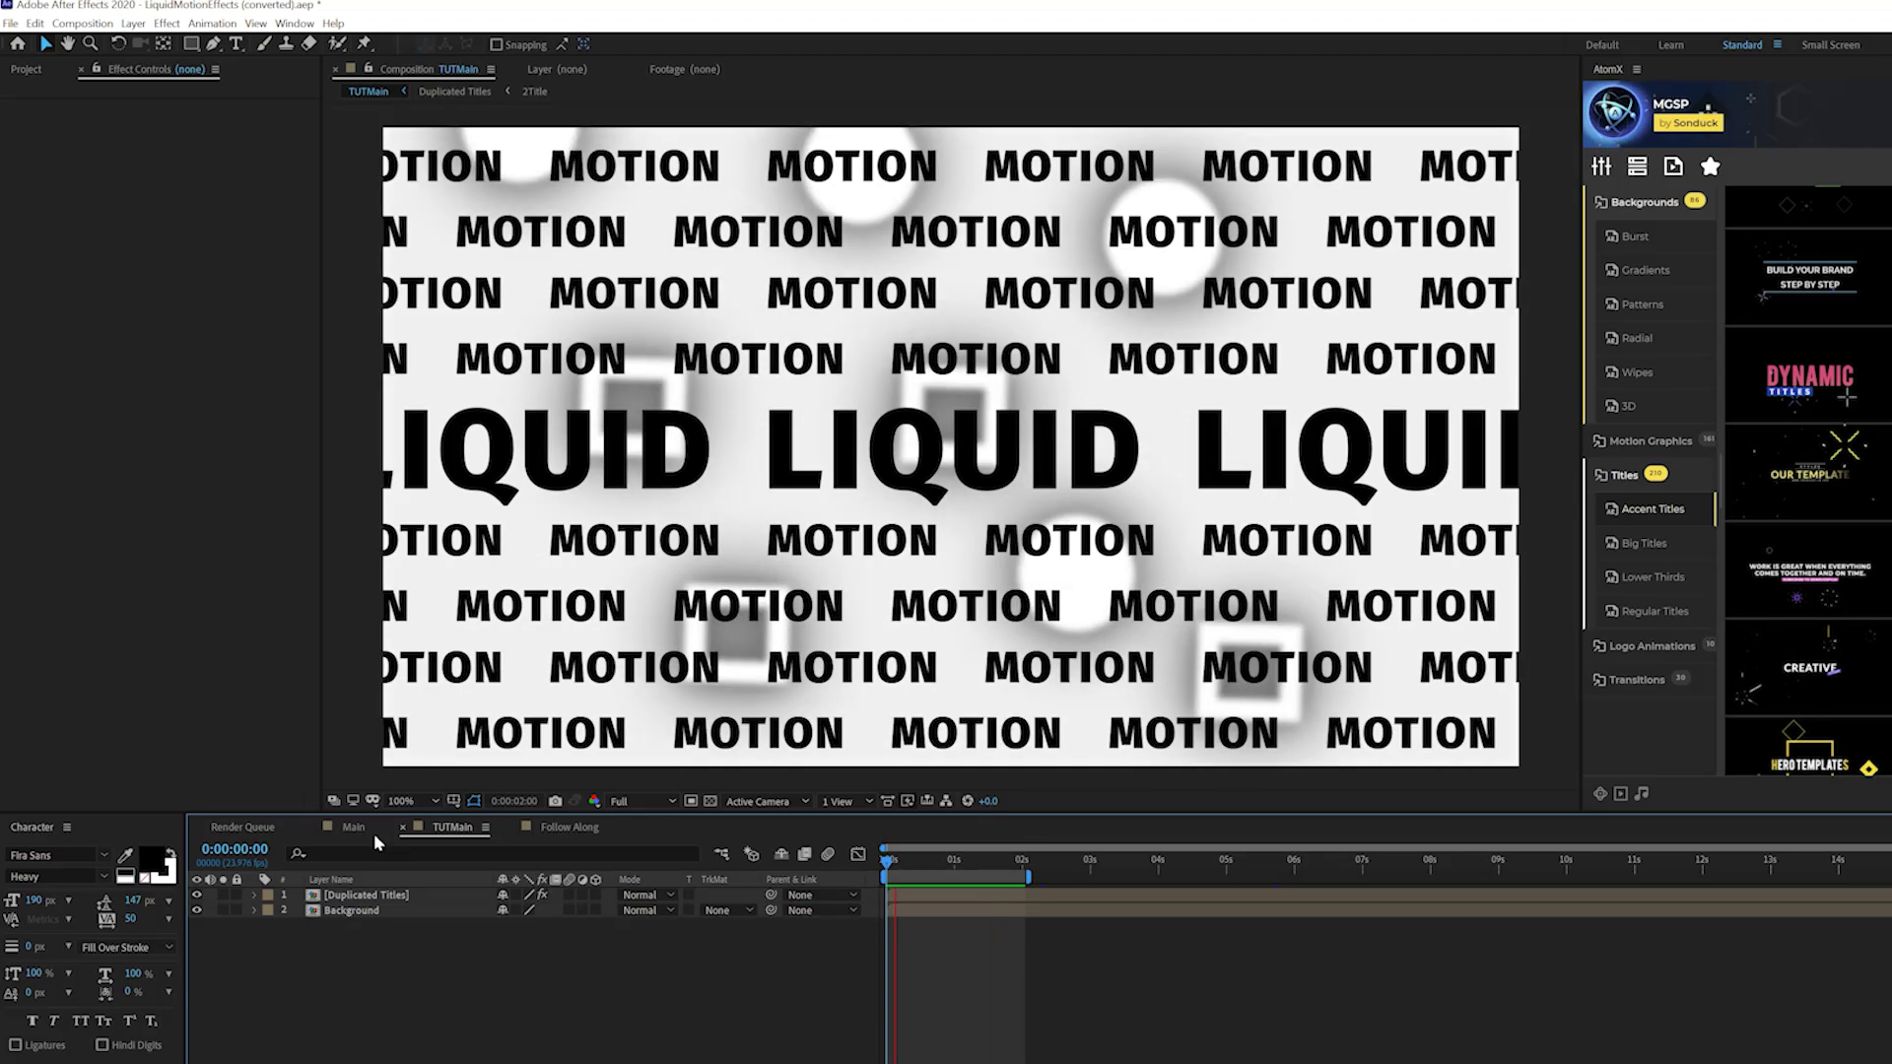
pyautogui.click(357, 827)
pyautogui.click(888, 866)
pyautogui.press('space')
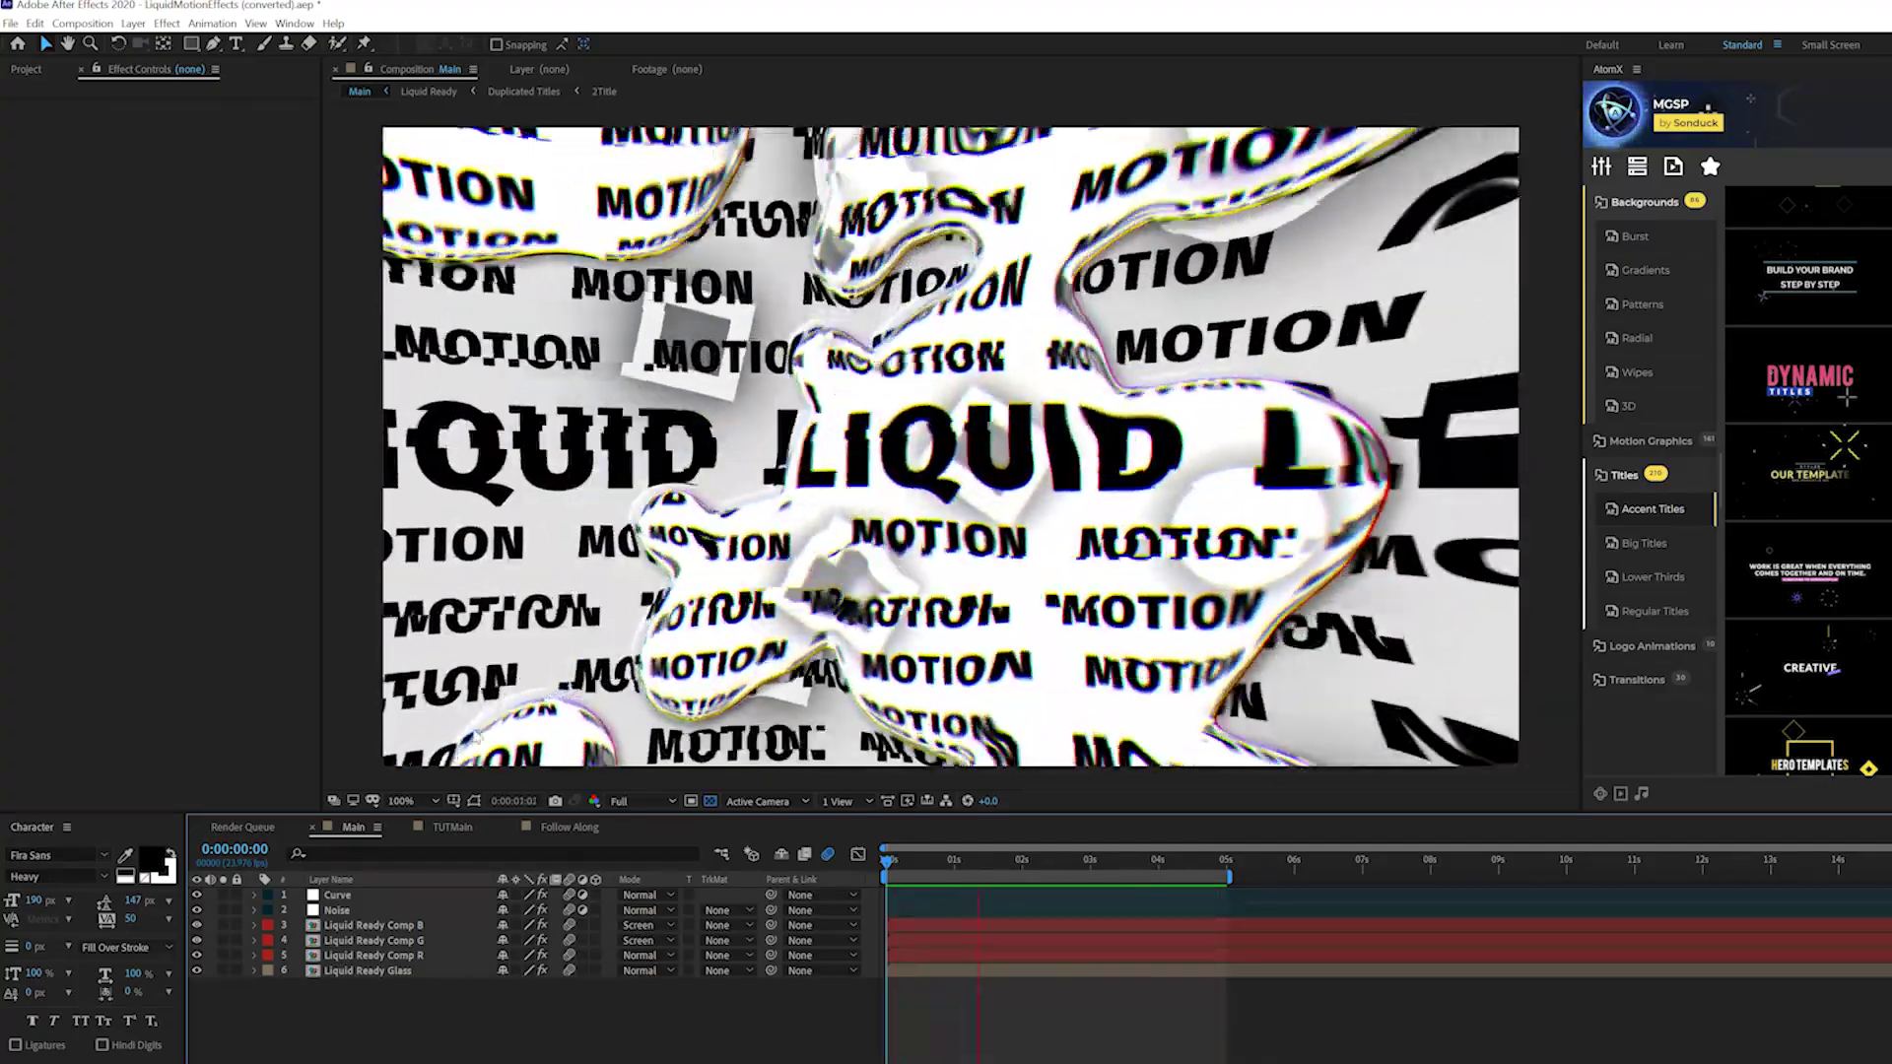
pyautogui.click(452, 827)
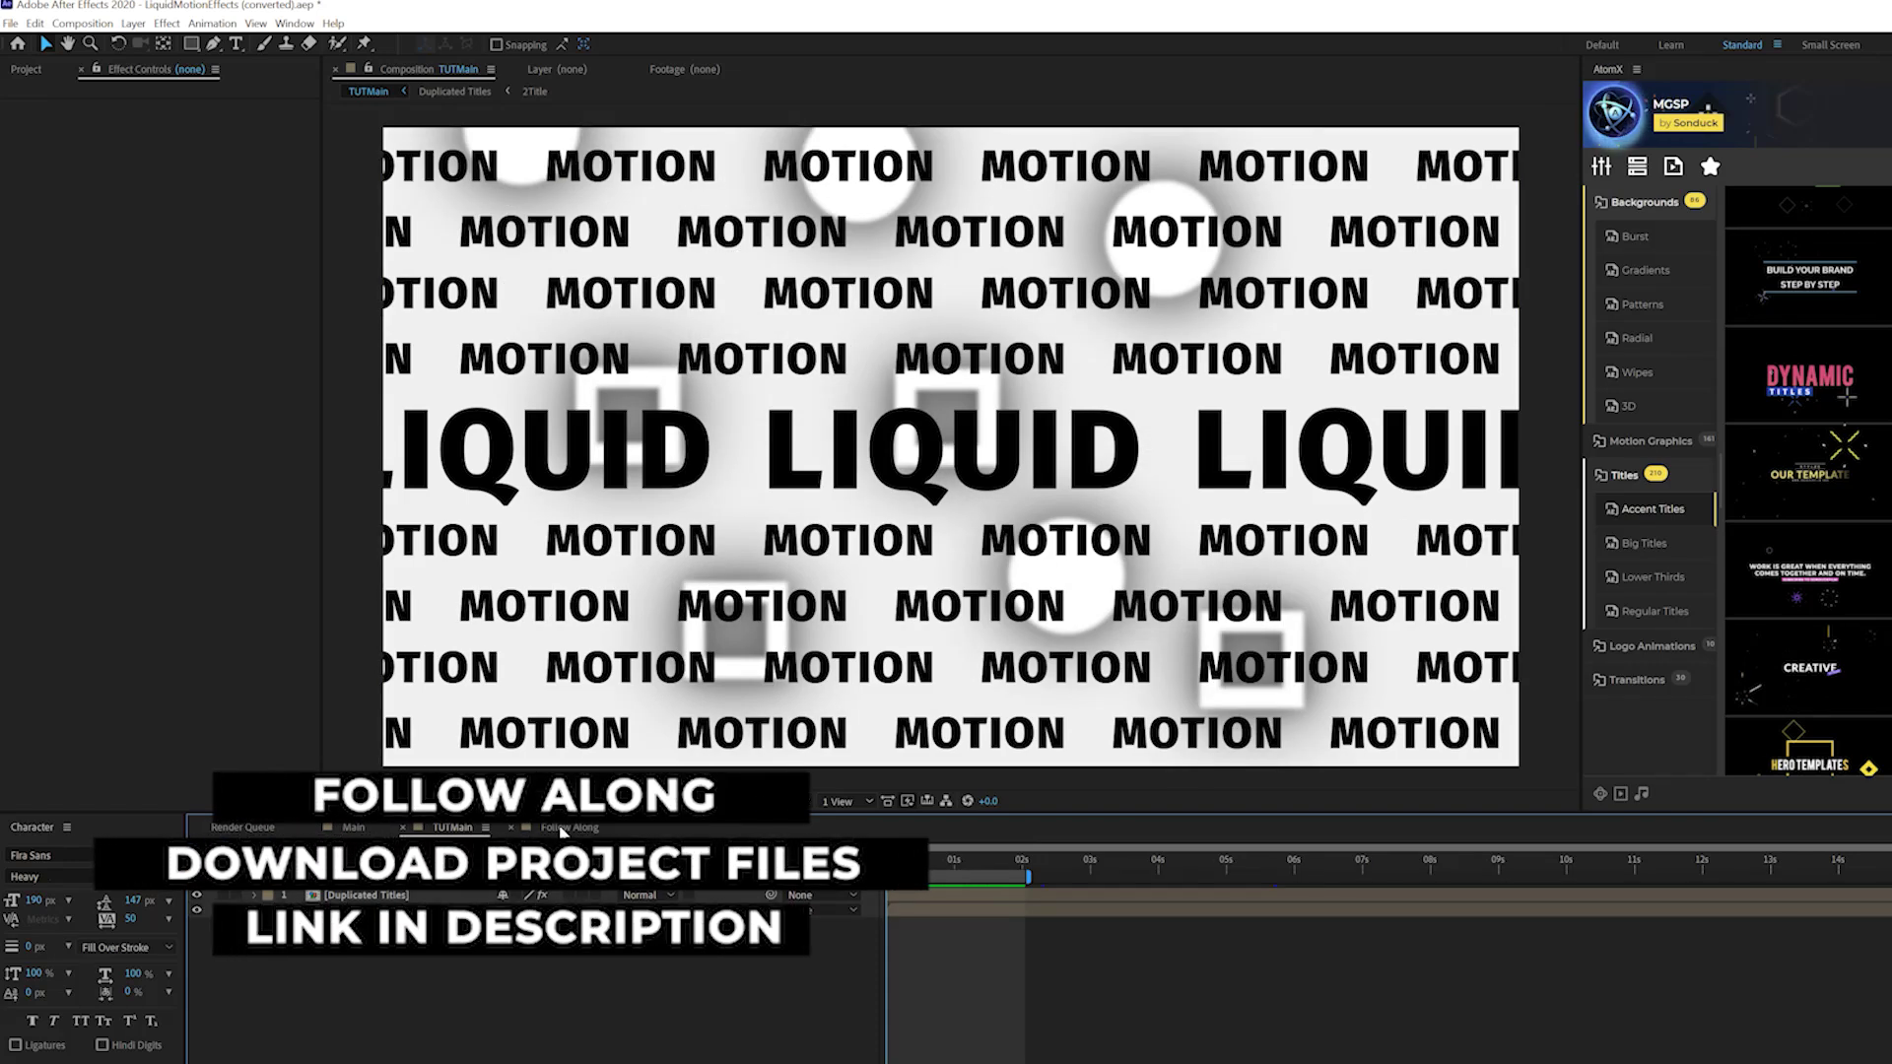
pyautogui.click(569, 827)
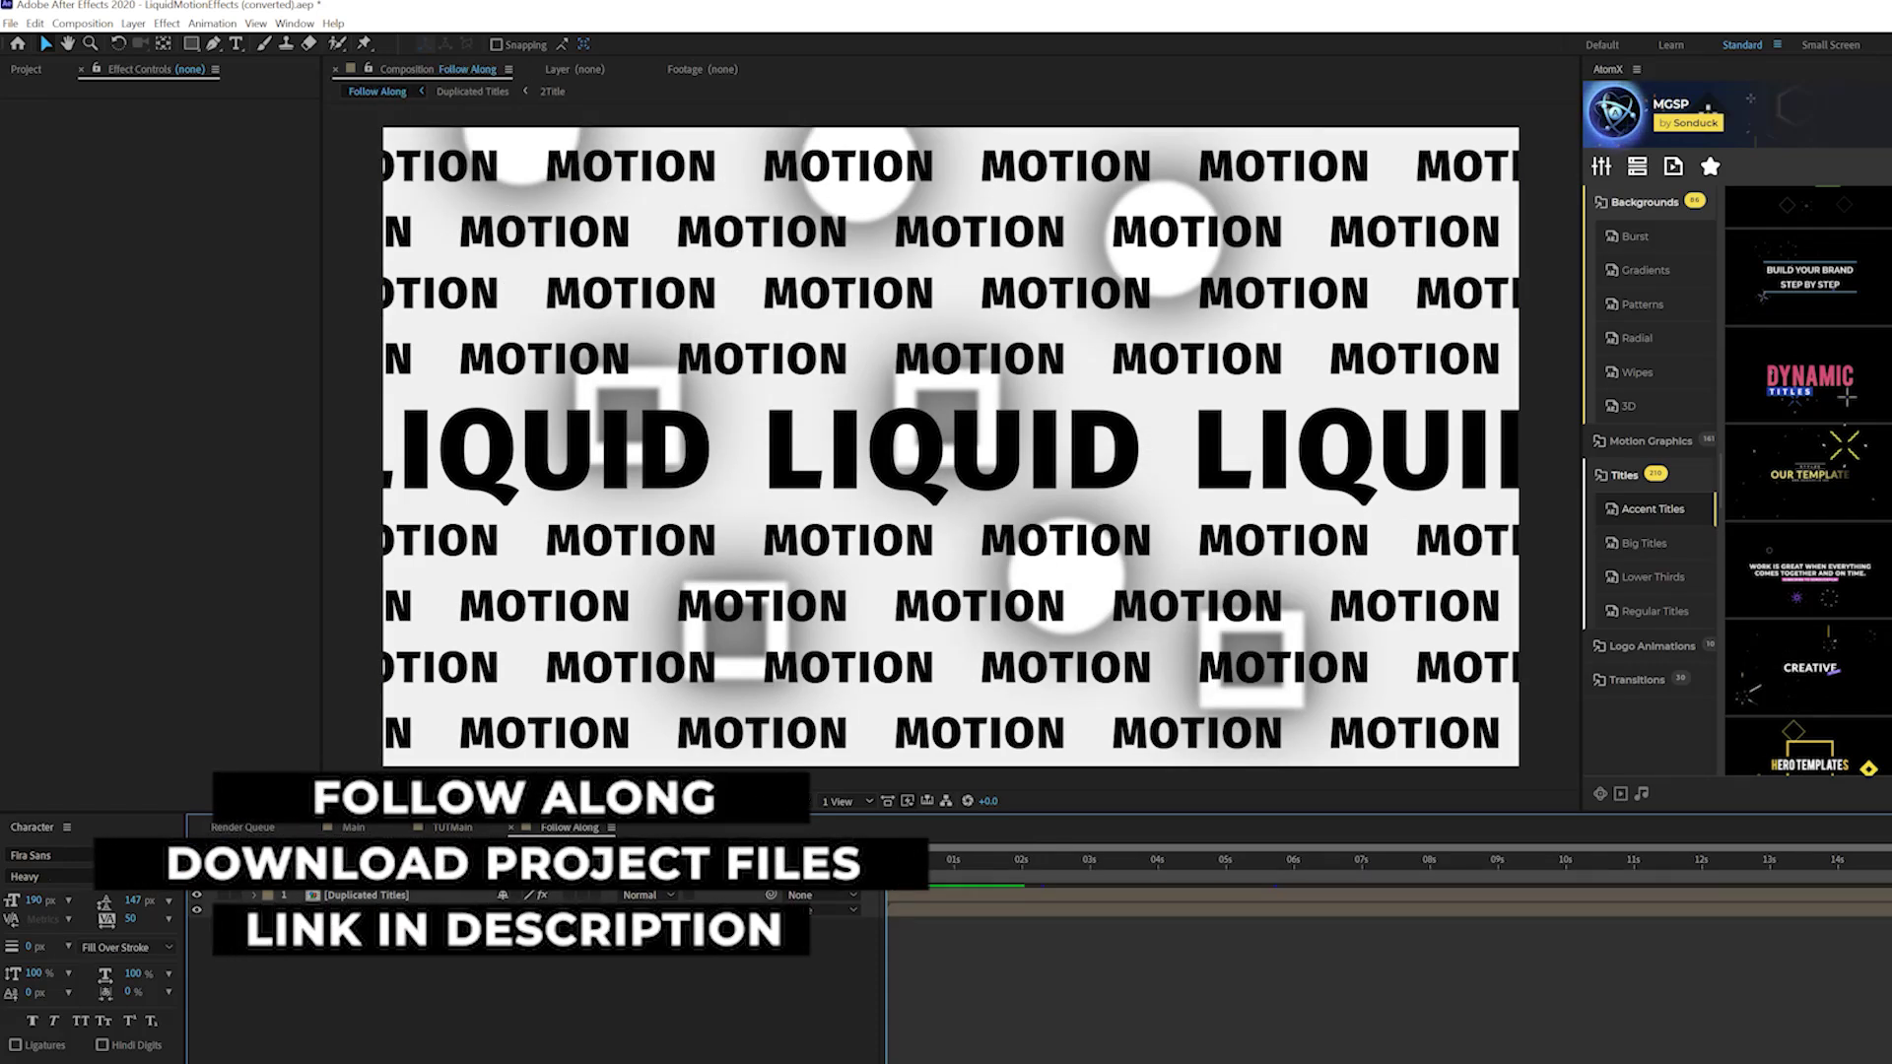
pyautogui.click(452, 827)
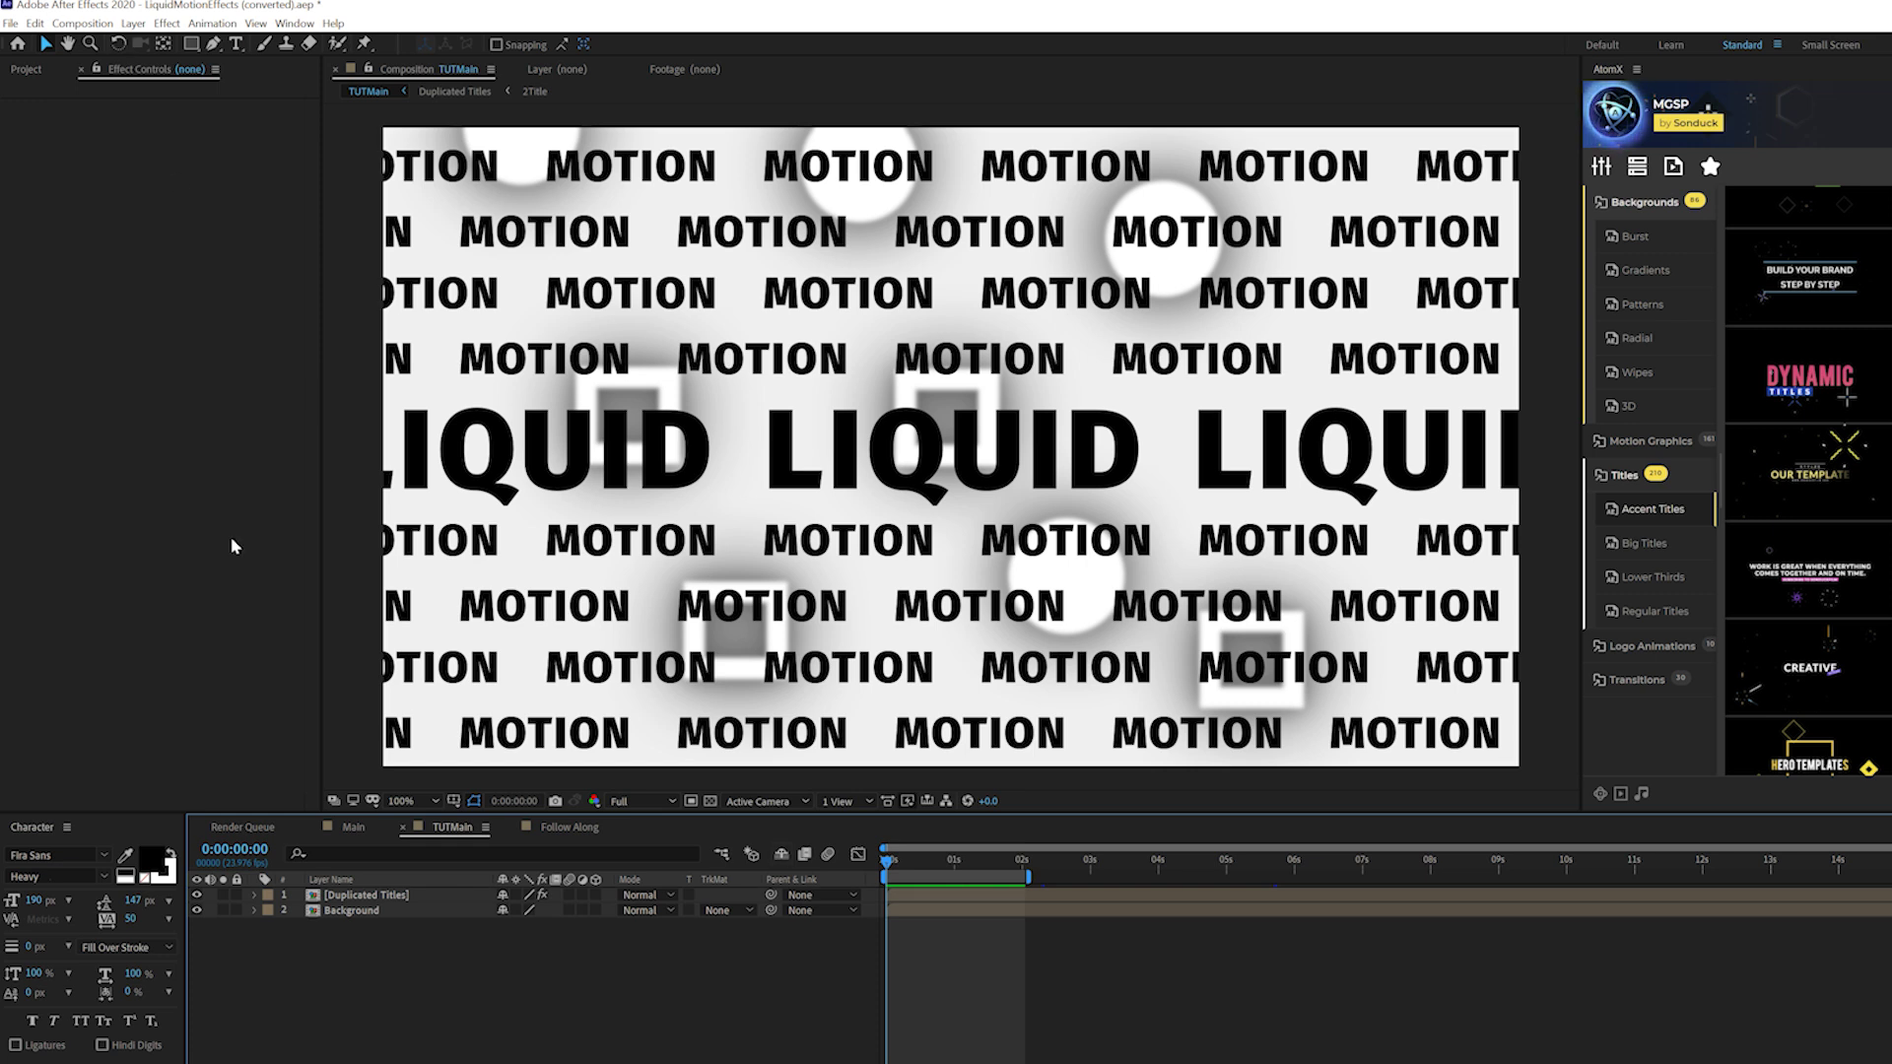
# - Pre-compose both the title and background layers into a comp named Liquid Ready
pyautogui.hotkey('ctrl', 'a')
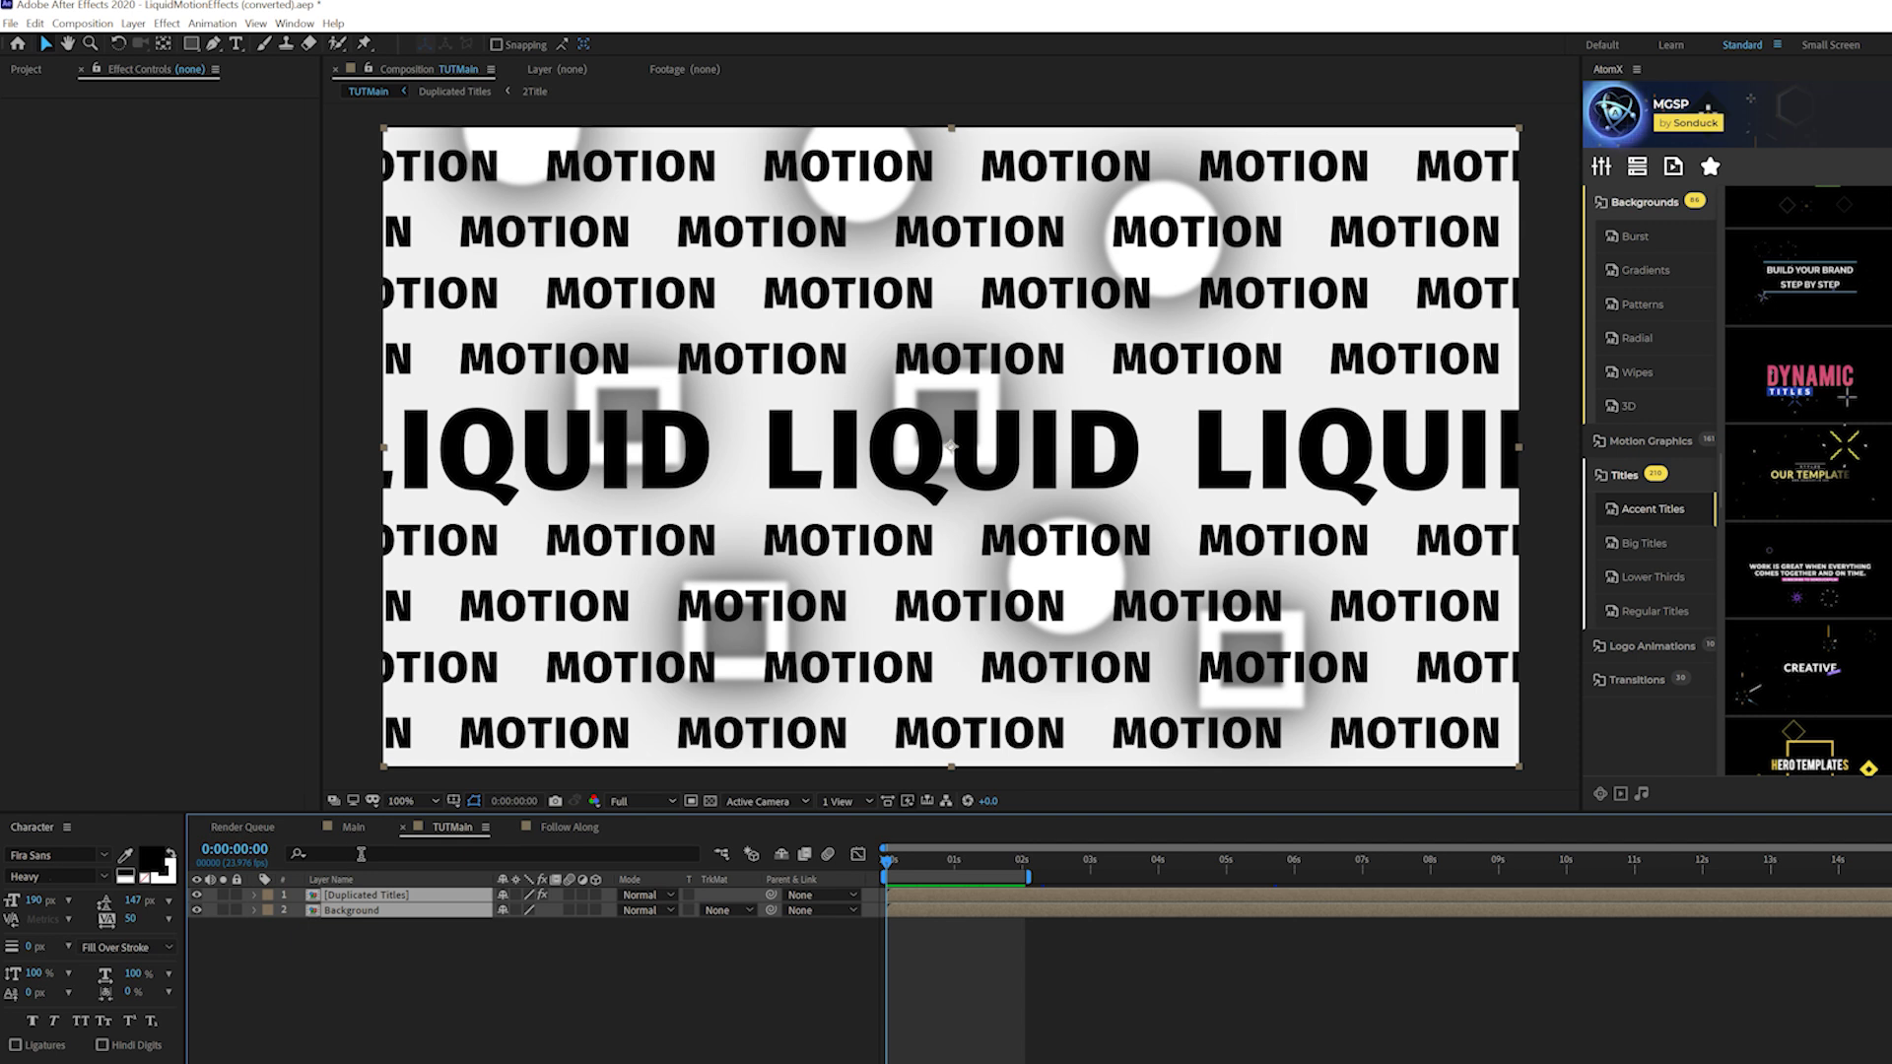
pyautogui.click(133, 22)
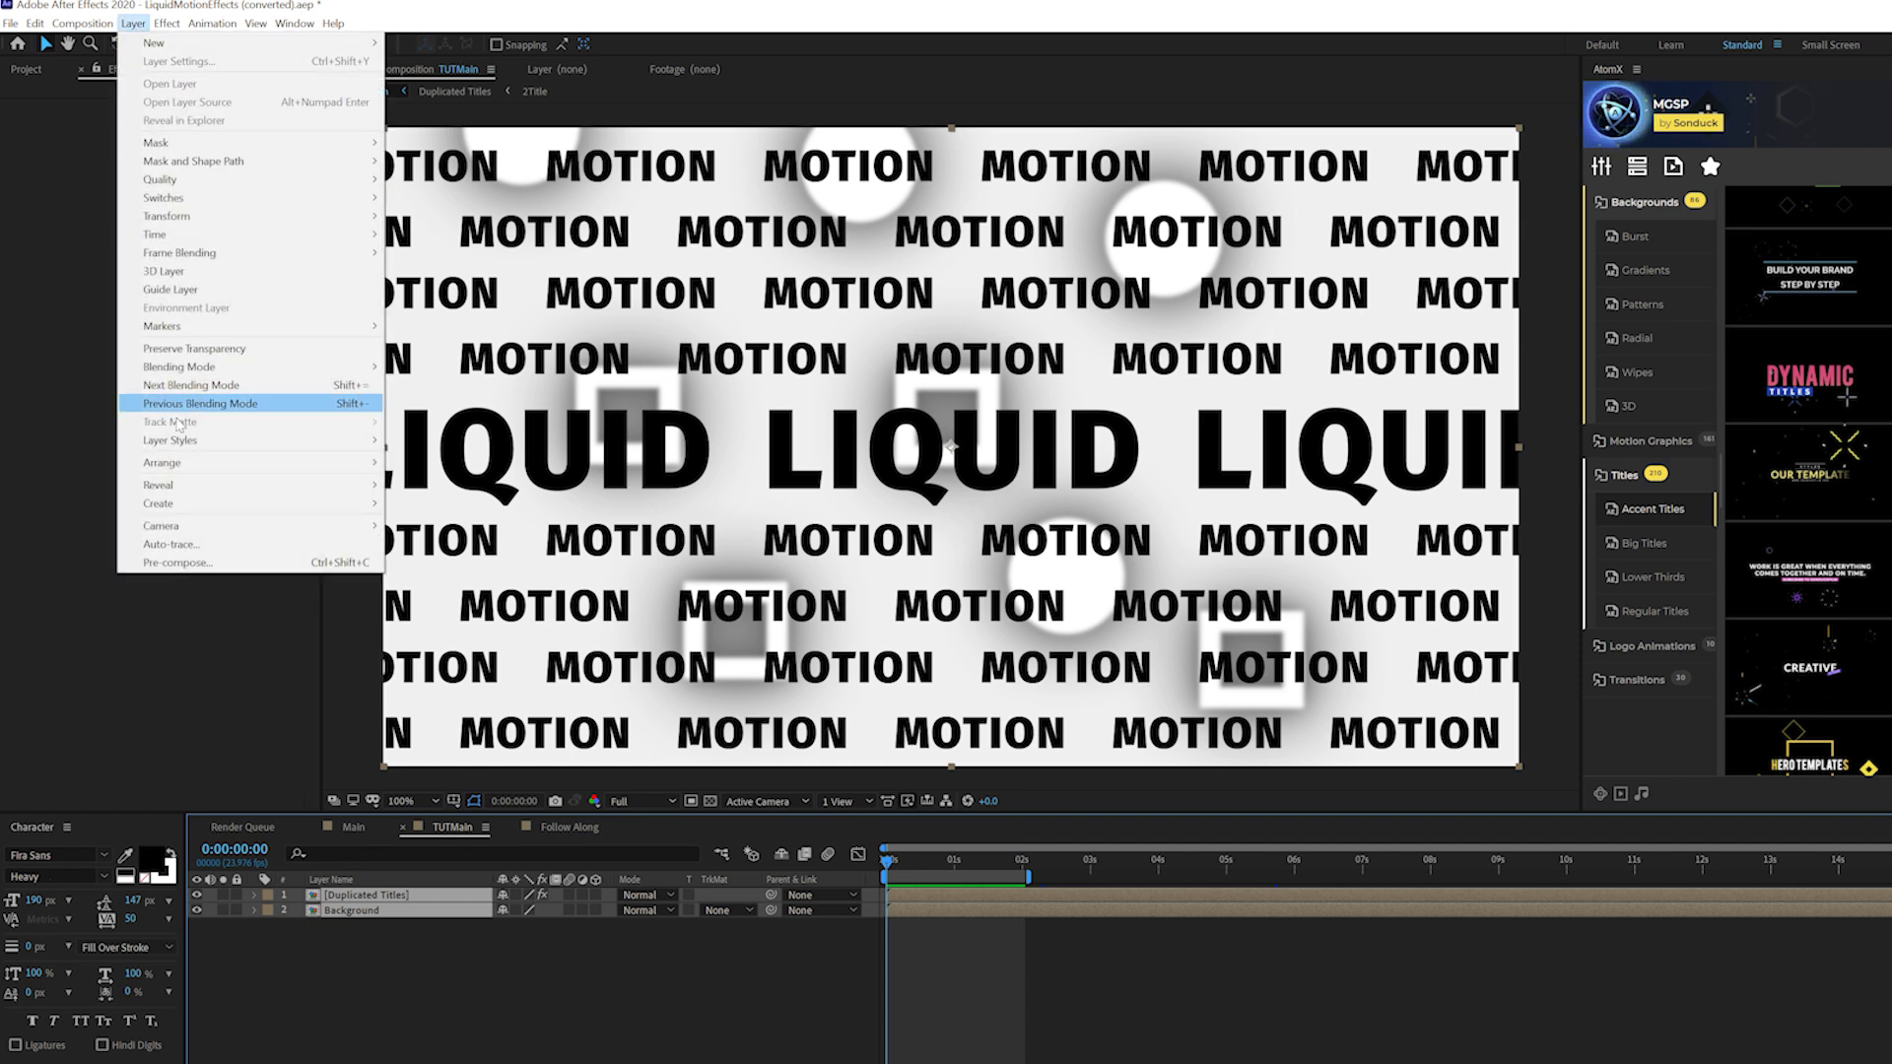
pyautogui.click(203, 558)
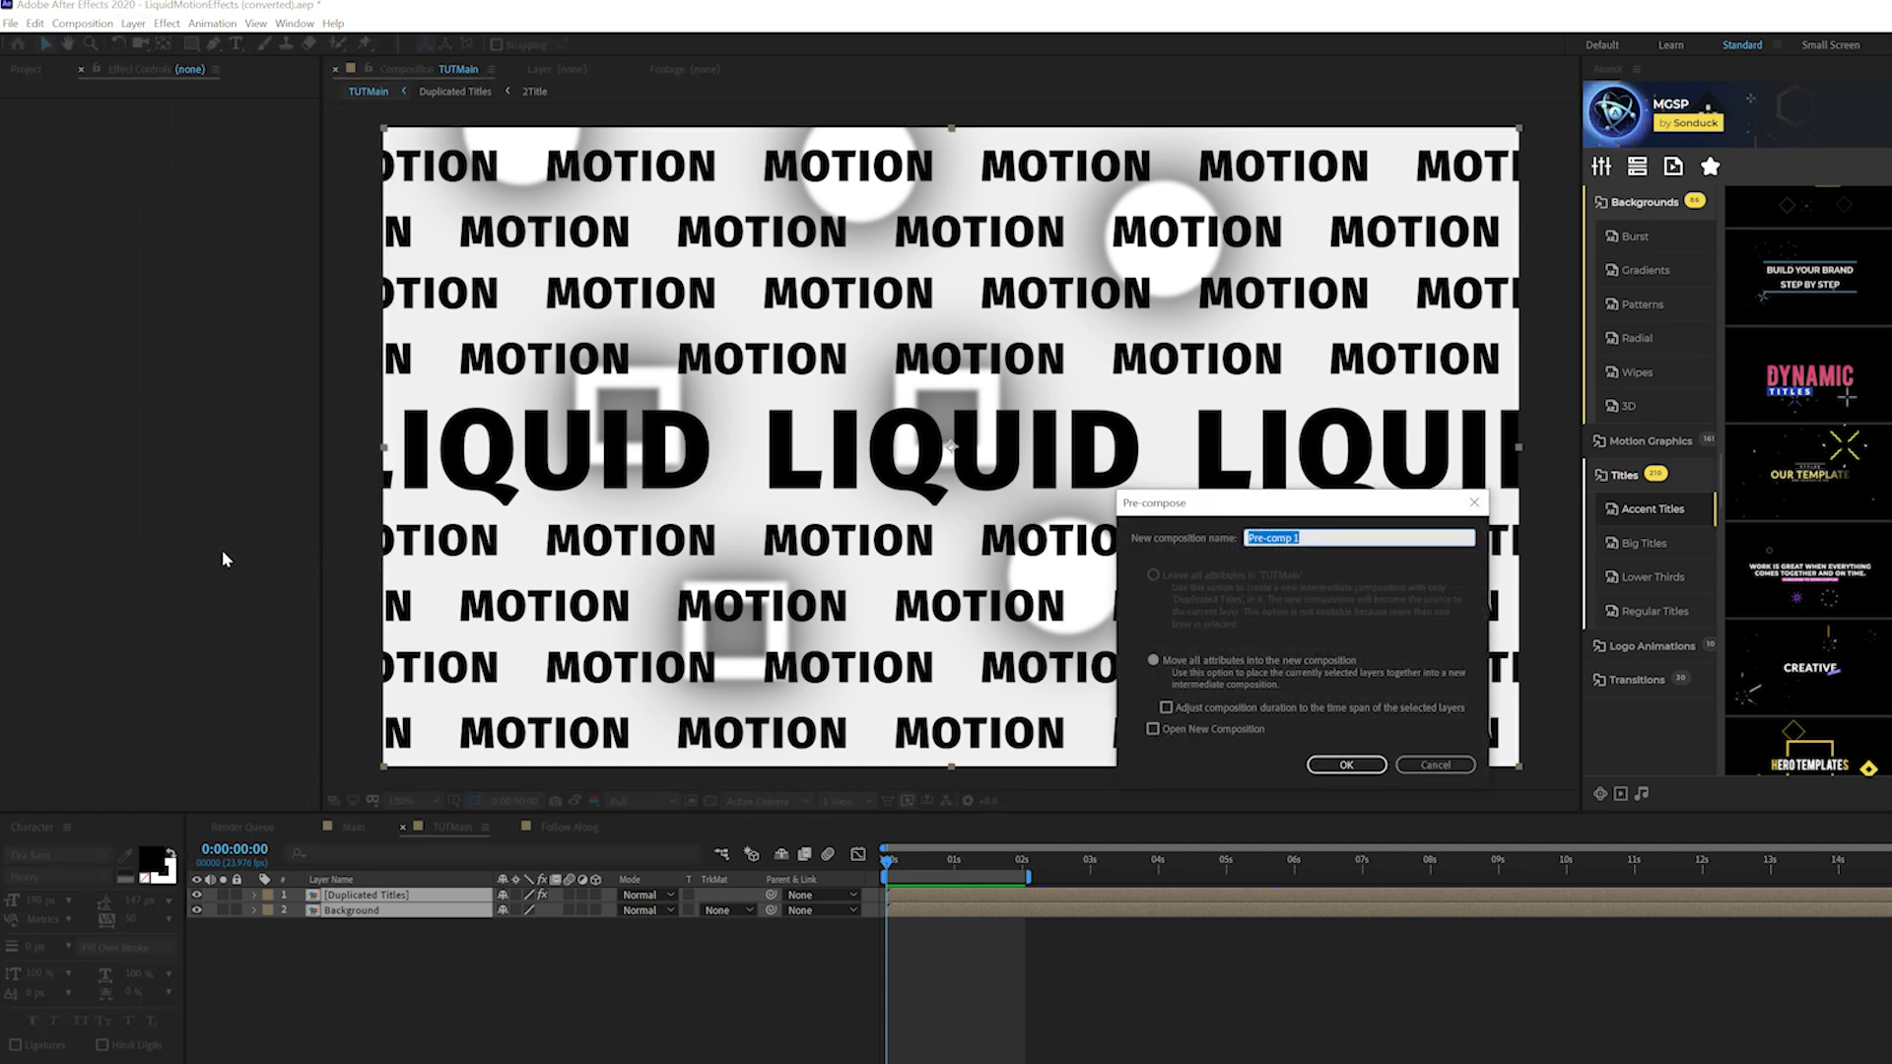
pyautogui.write('Liqui')
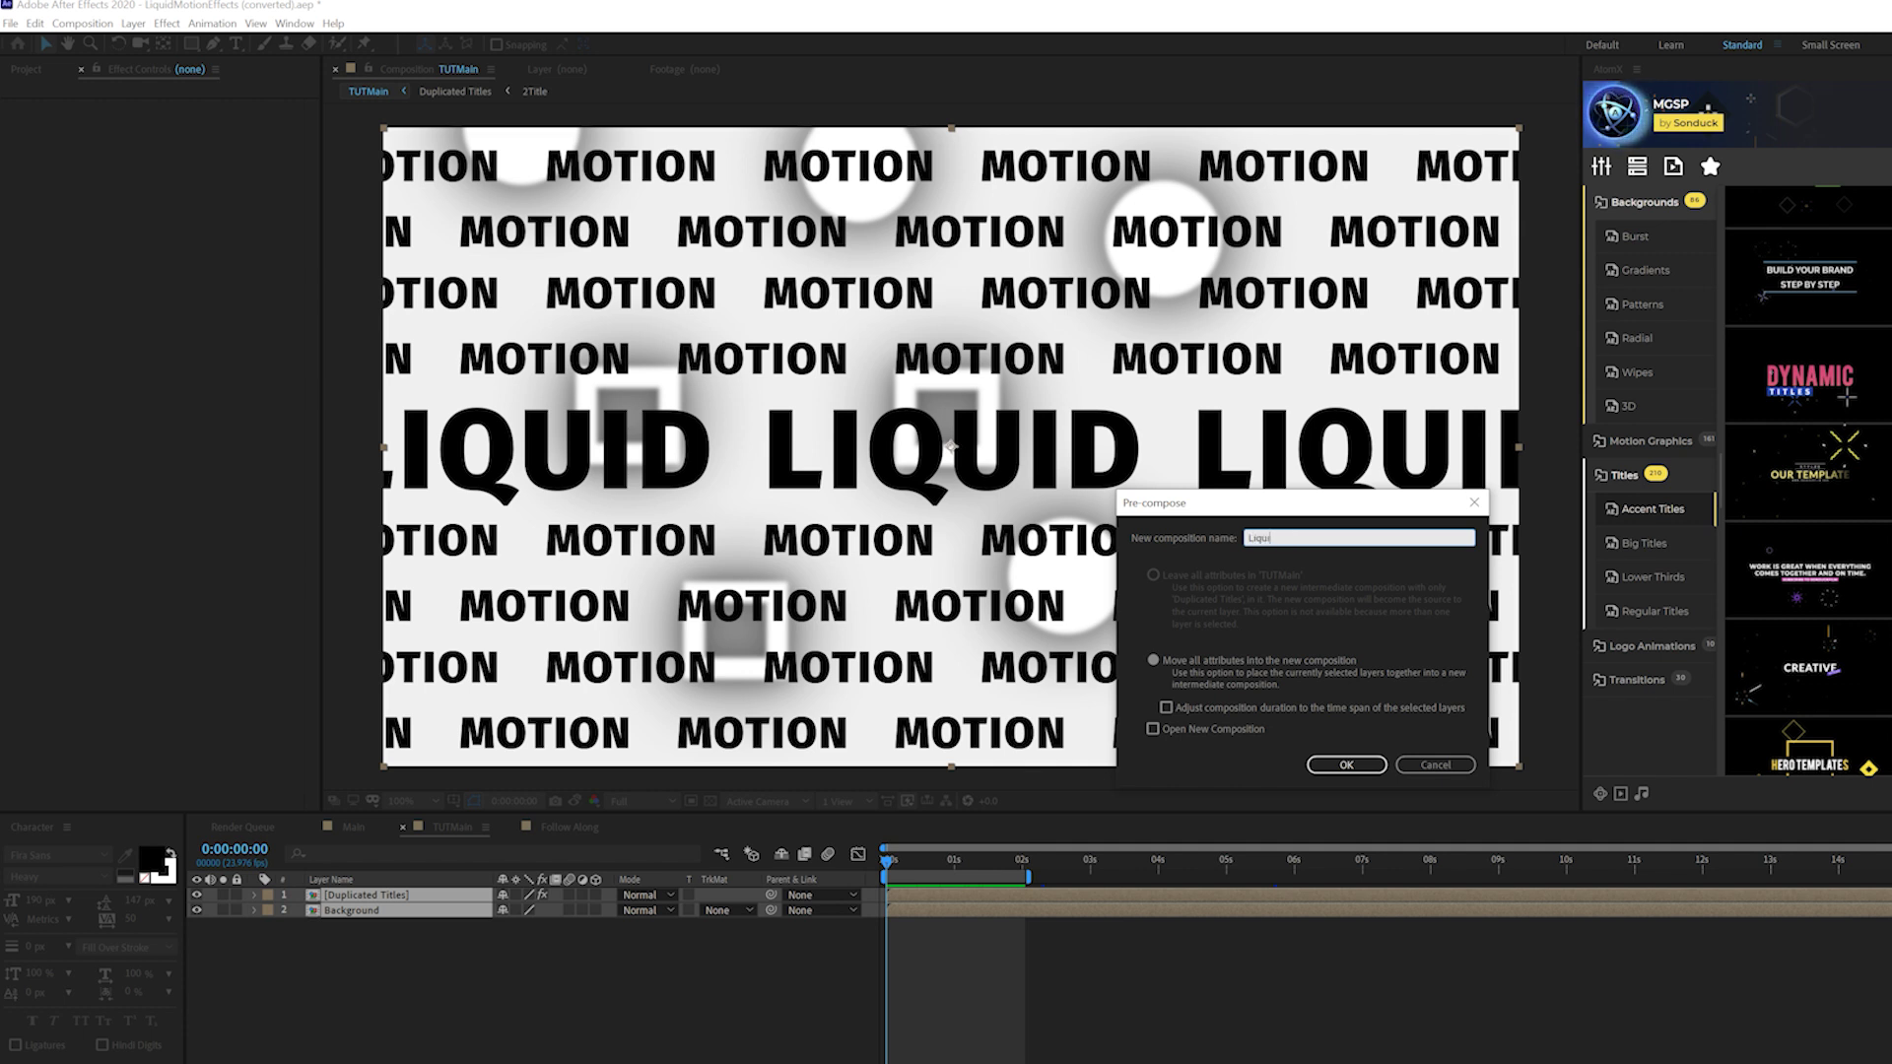
pyautogui.write('d Ready')
pyautogui.press('Return')
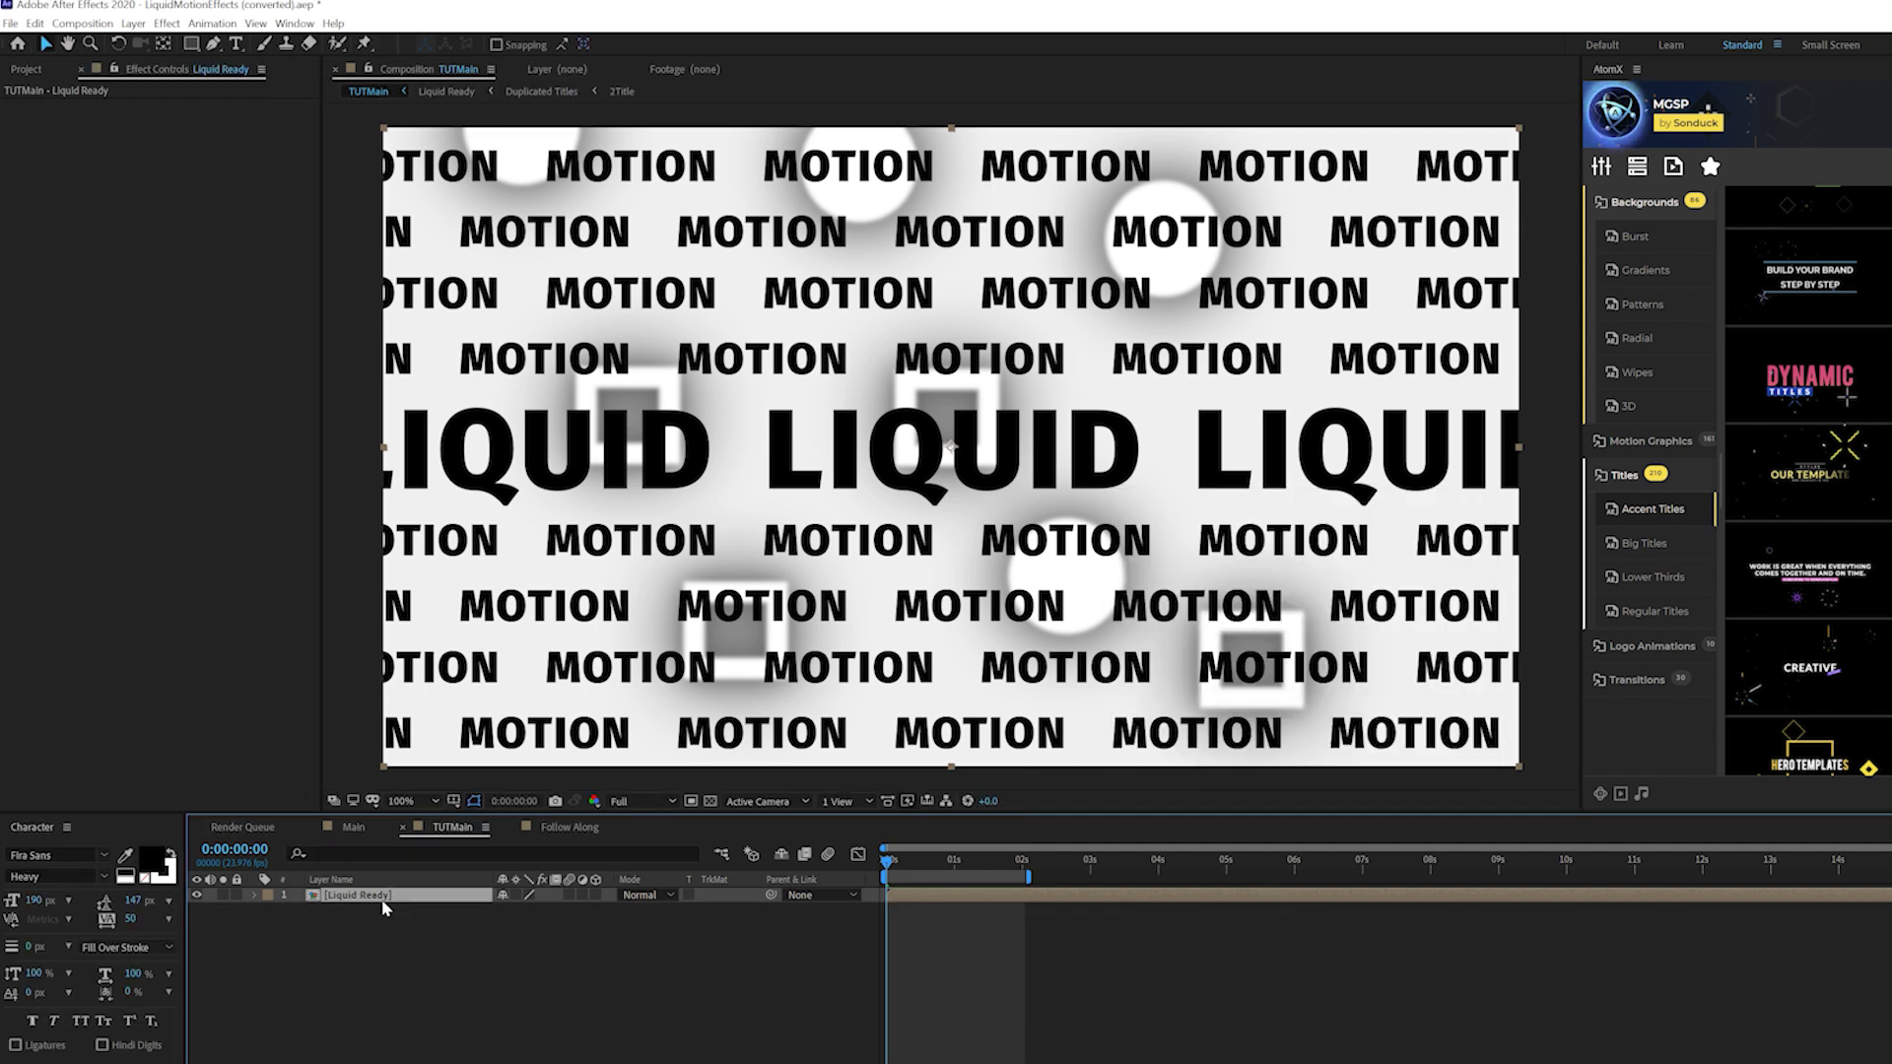
# - Duplicate the Liquid Ready layer so TUTMain holds two copies
pyautogui.click(32, 24)
pyautogui.click(60, 236)
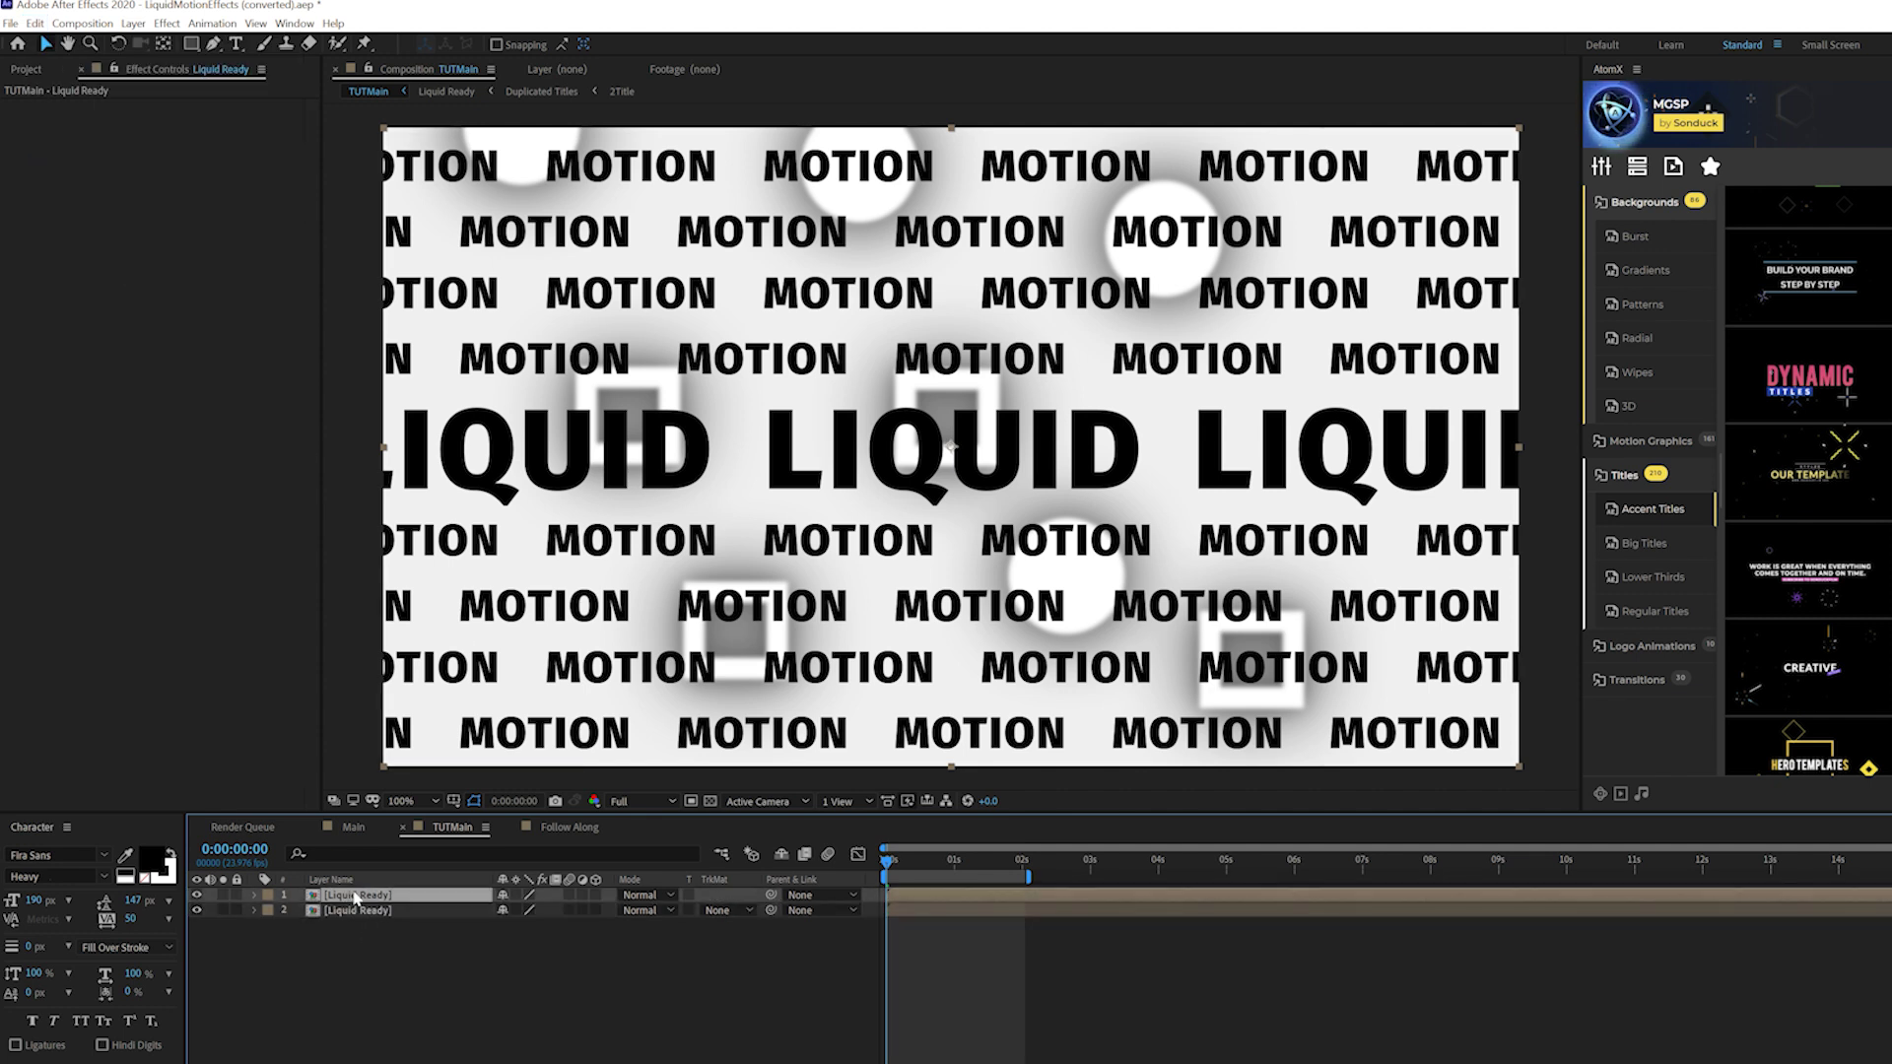
pyautogui.click(167, 23)
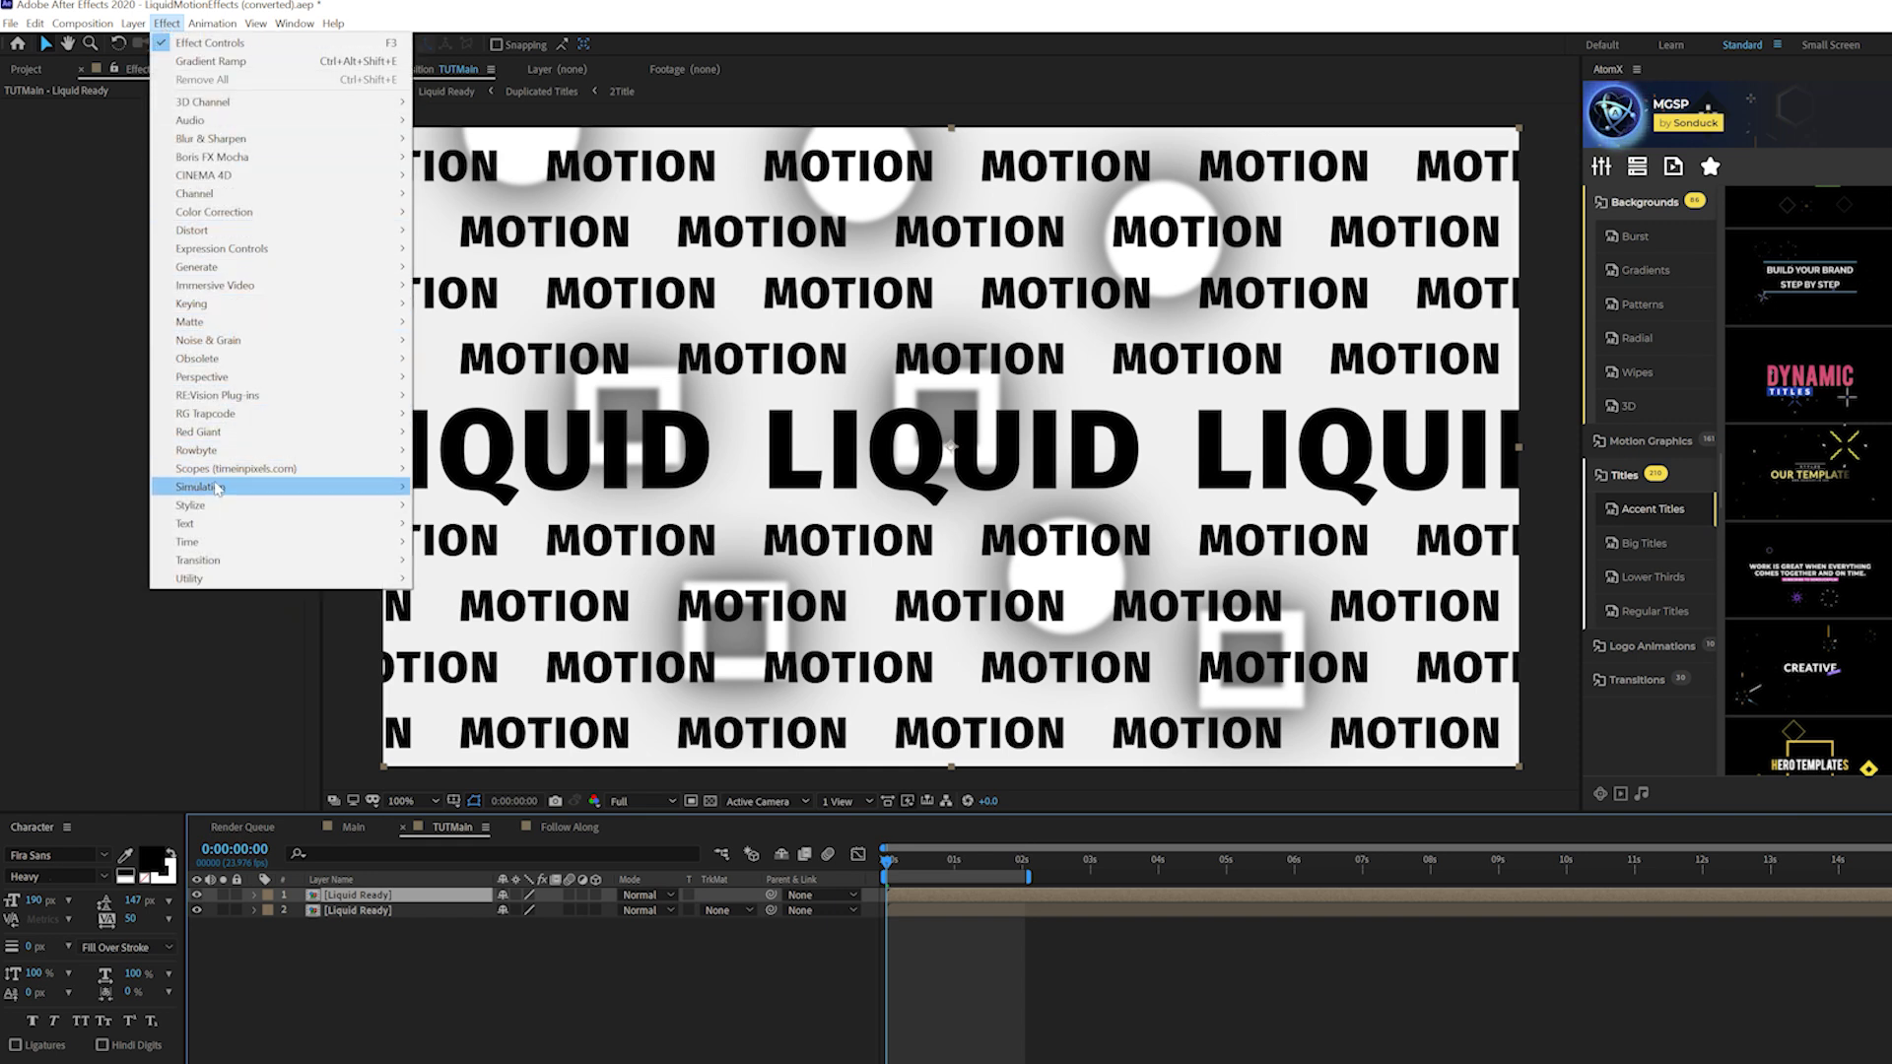
# - Apply CC Mr. Mercury to the top Liquid Ready layer with Radius X and Radius Y at 230
pyautogui.moveTo(236, 487)
pyautogui.click(481, 597)
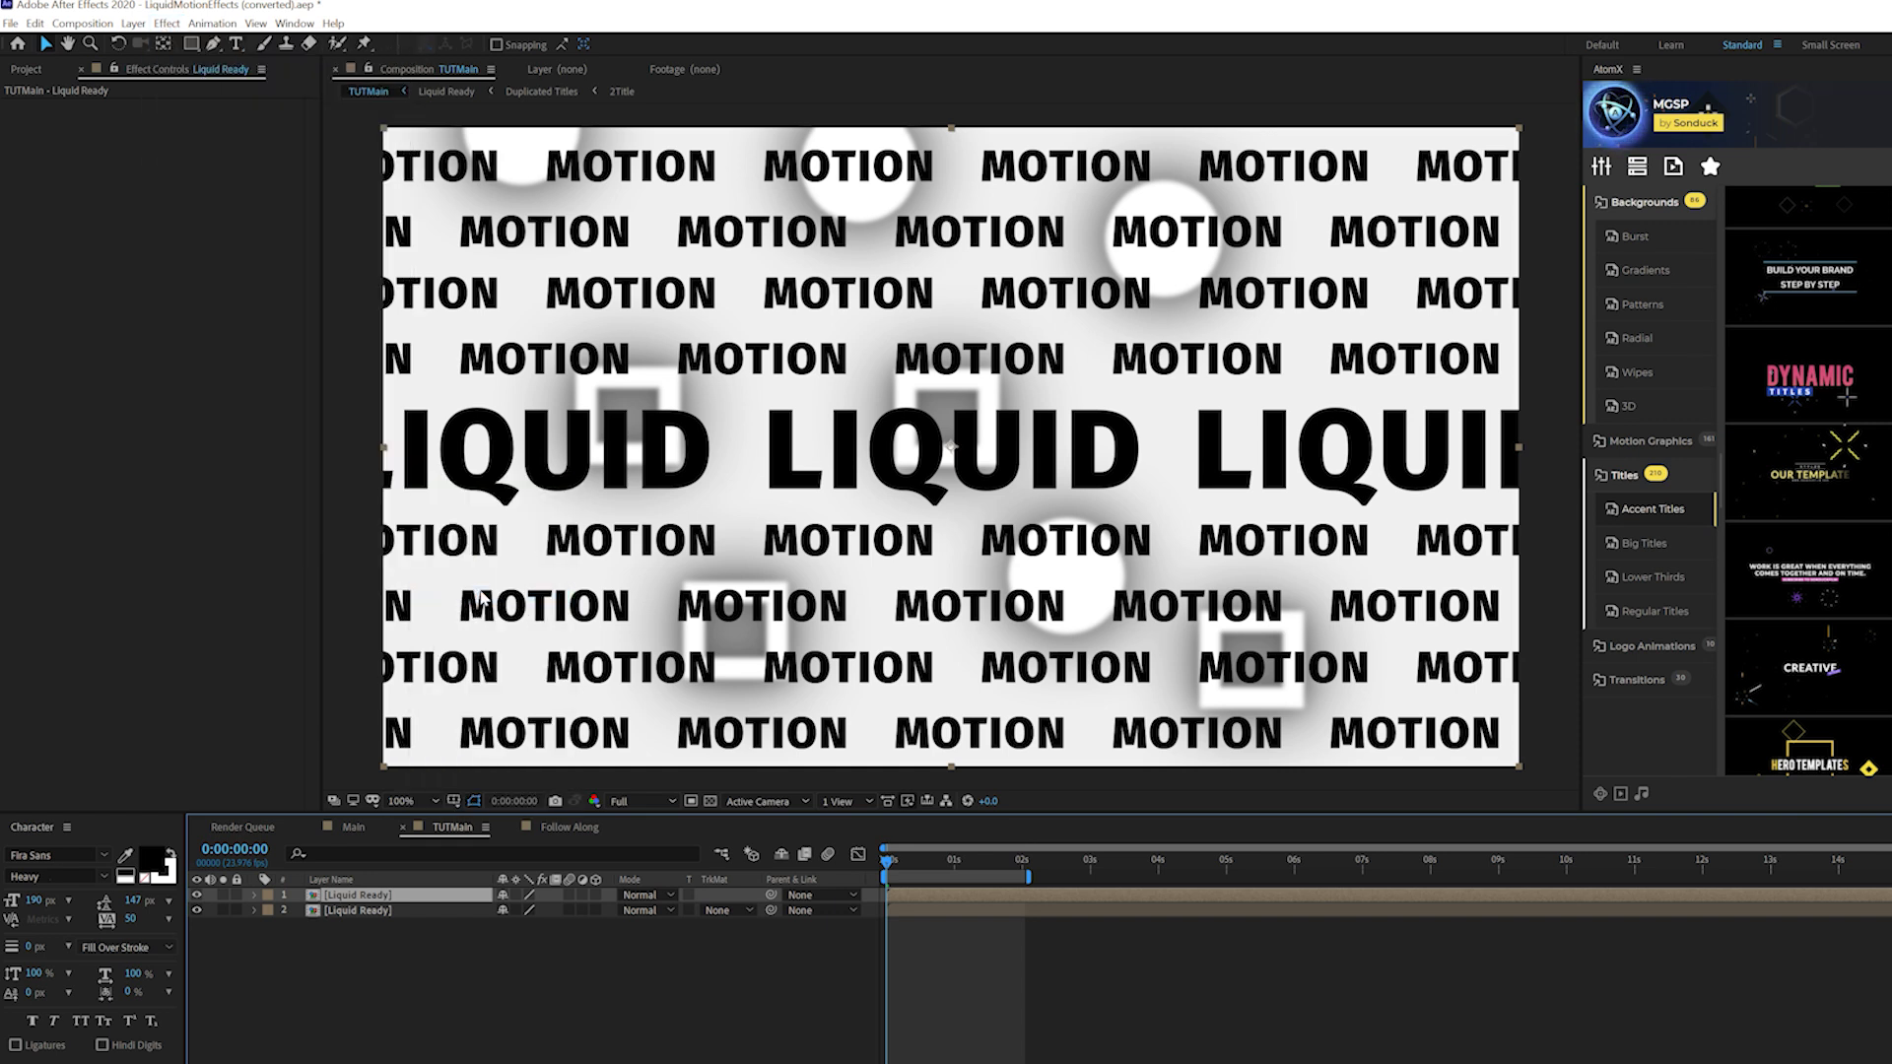
pyautogui.press('space')
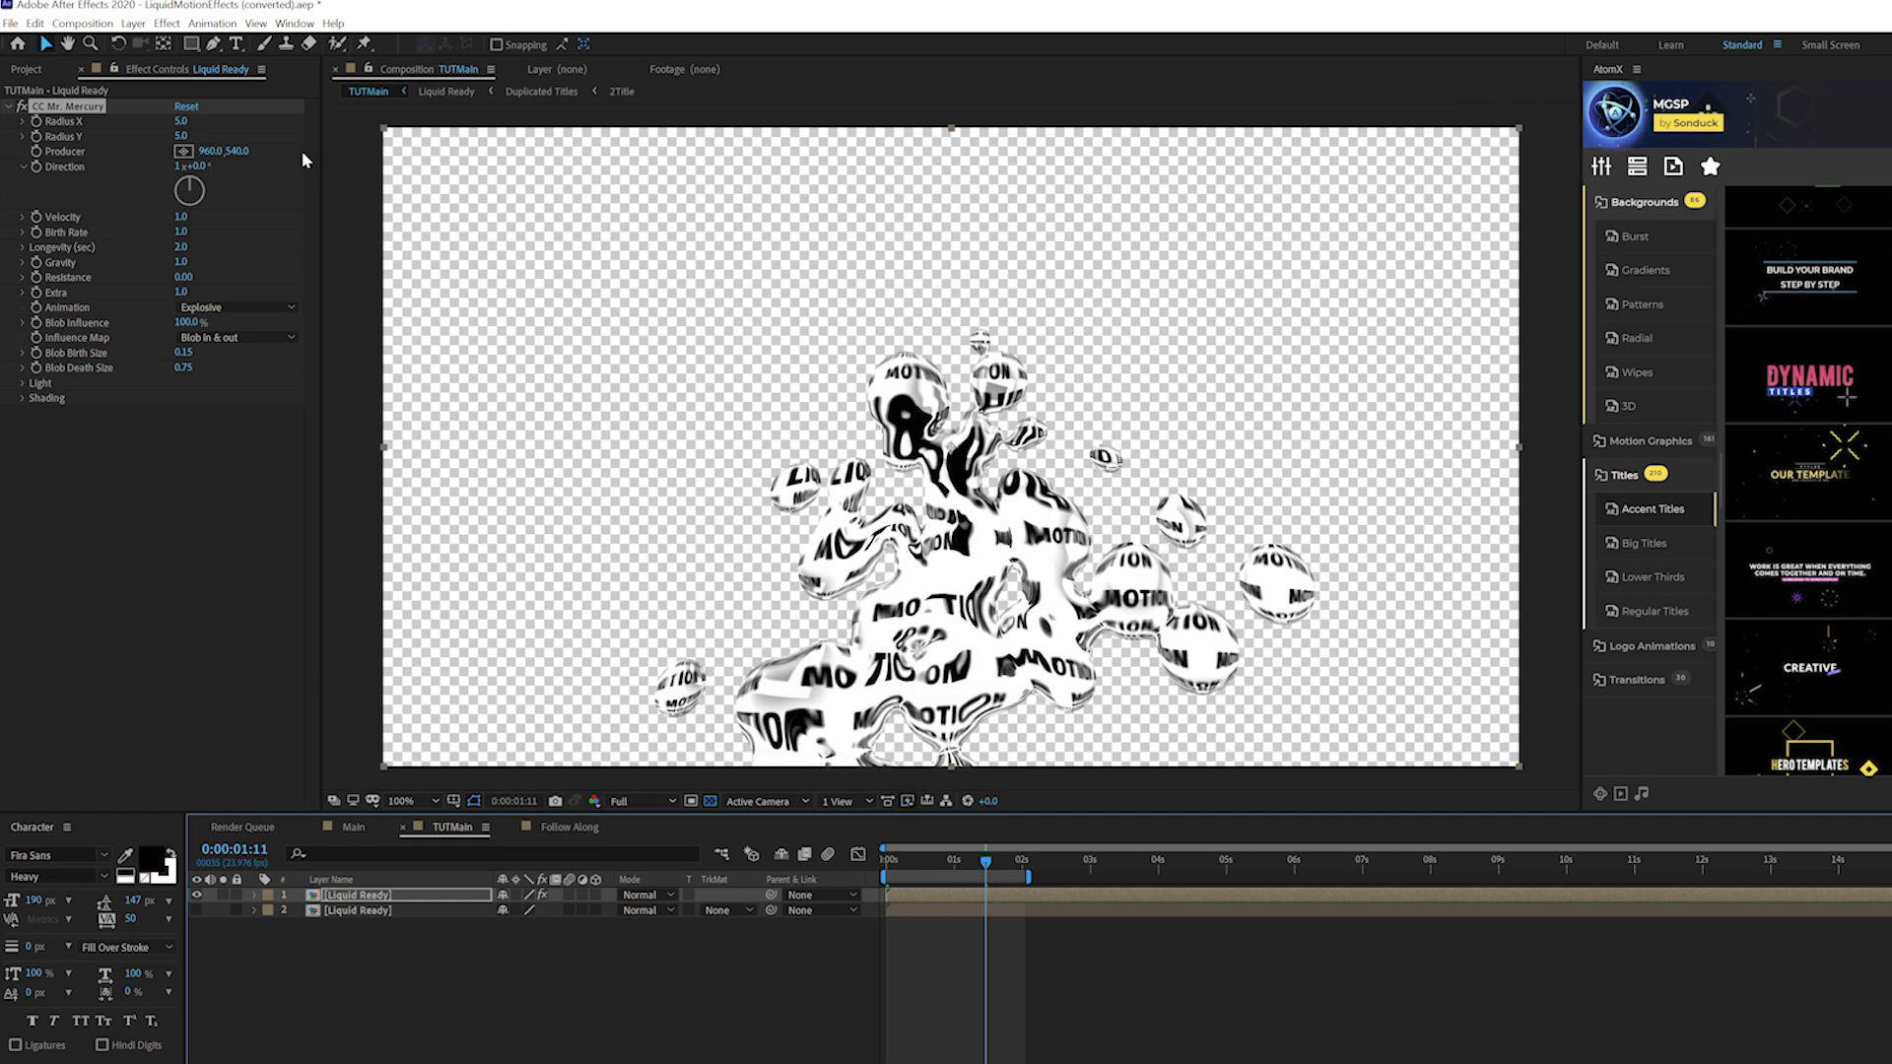
pyautogui.click(156, 254)
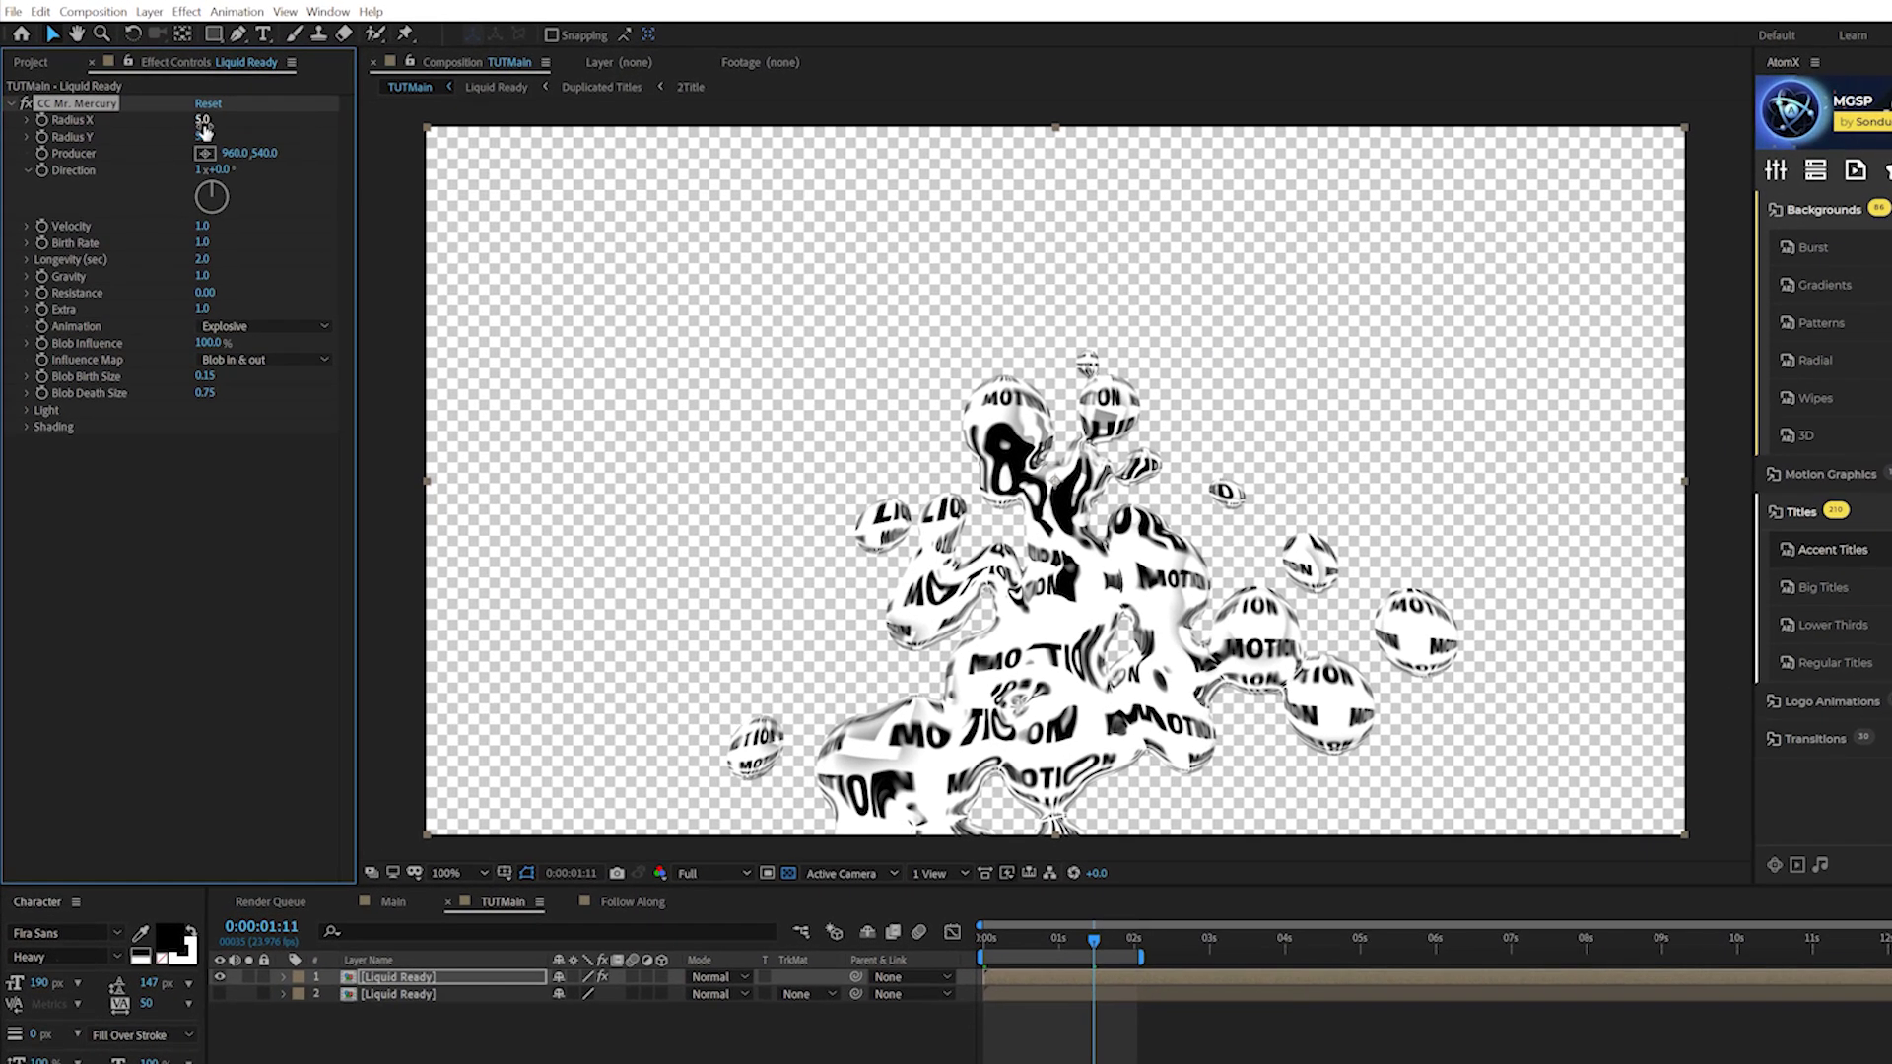
pyautogui.click(180, 119)
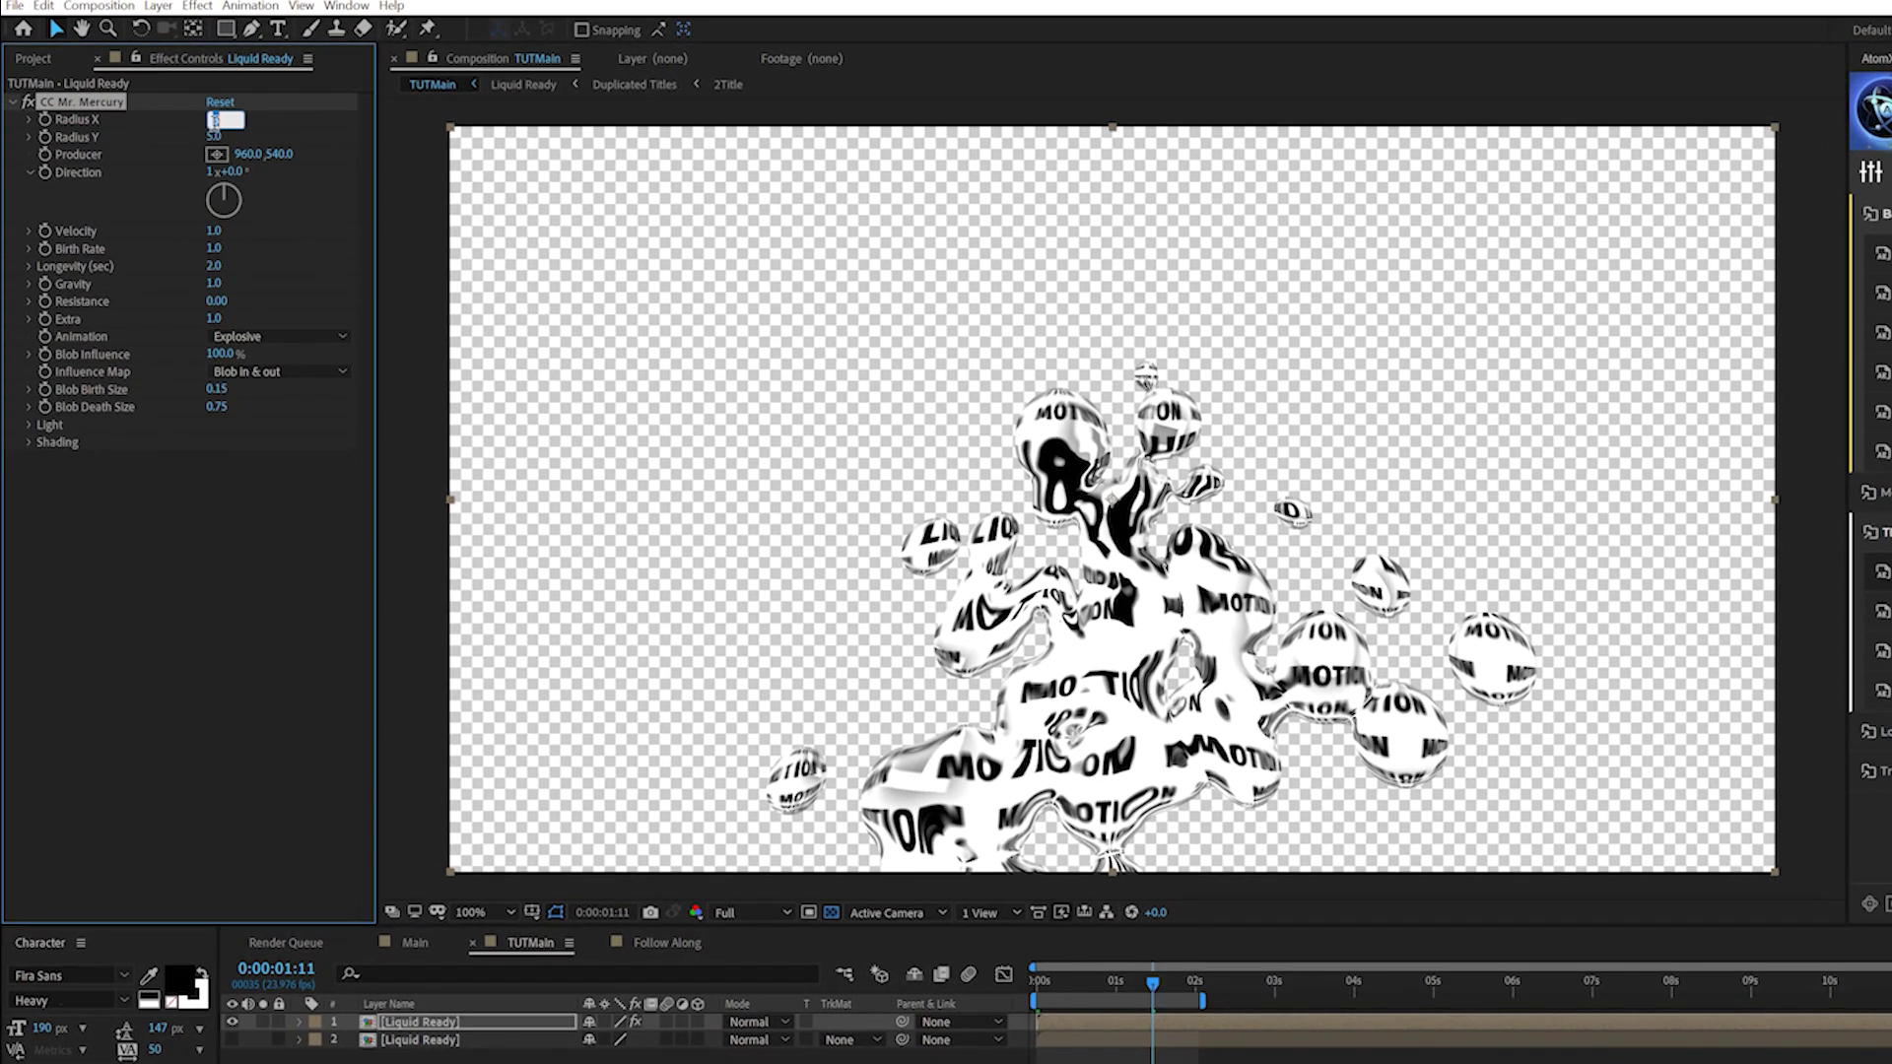
pyautogui.write('230')
pyautogui.press('Tab')
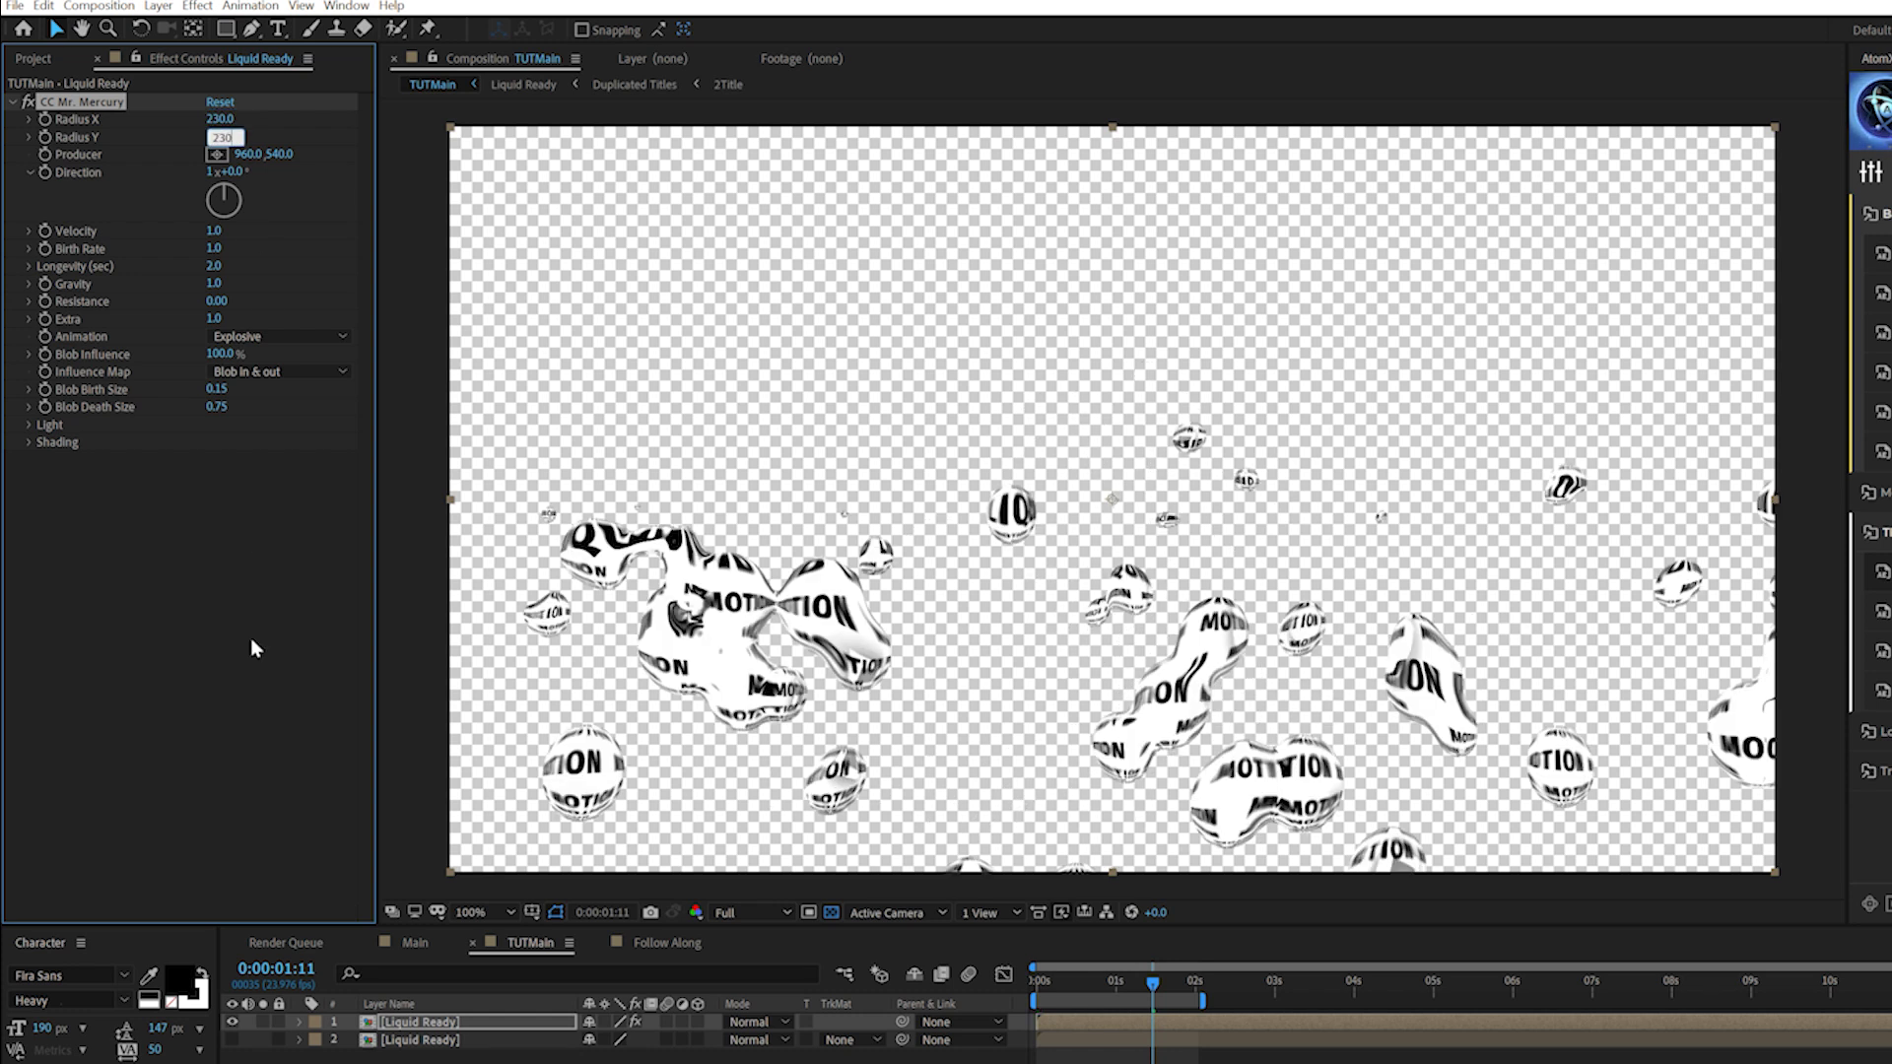
pyautogui.press('Return')
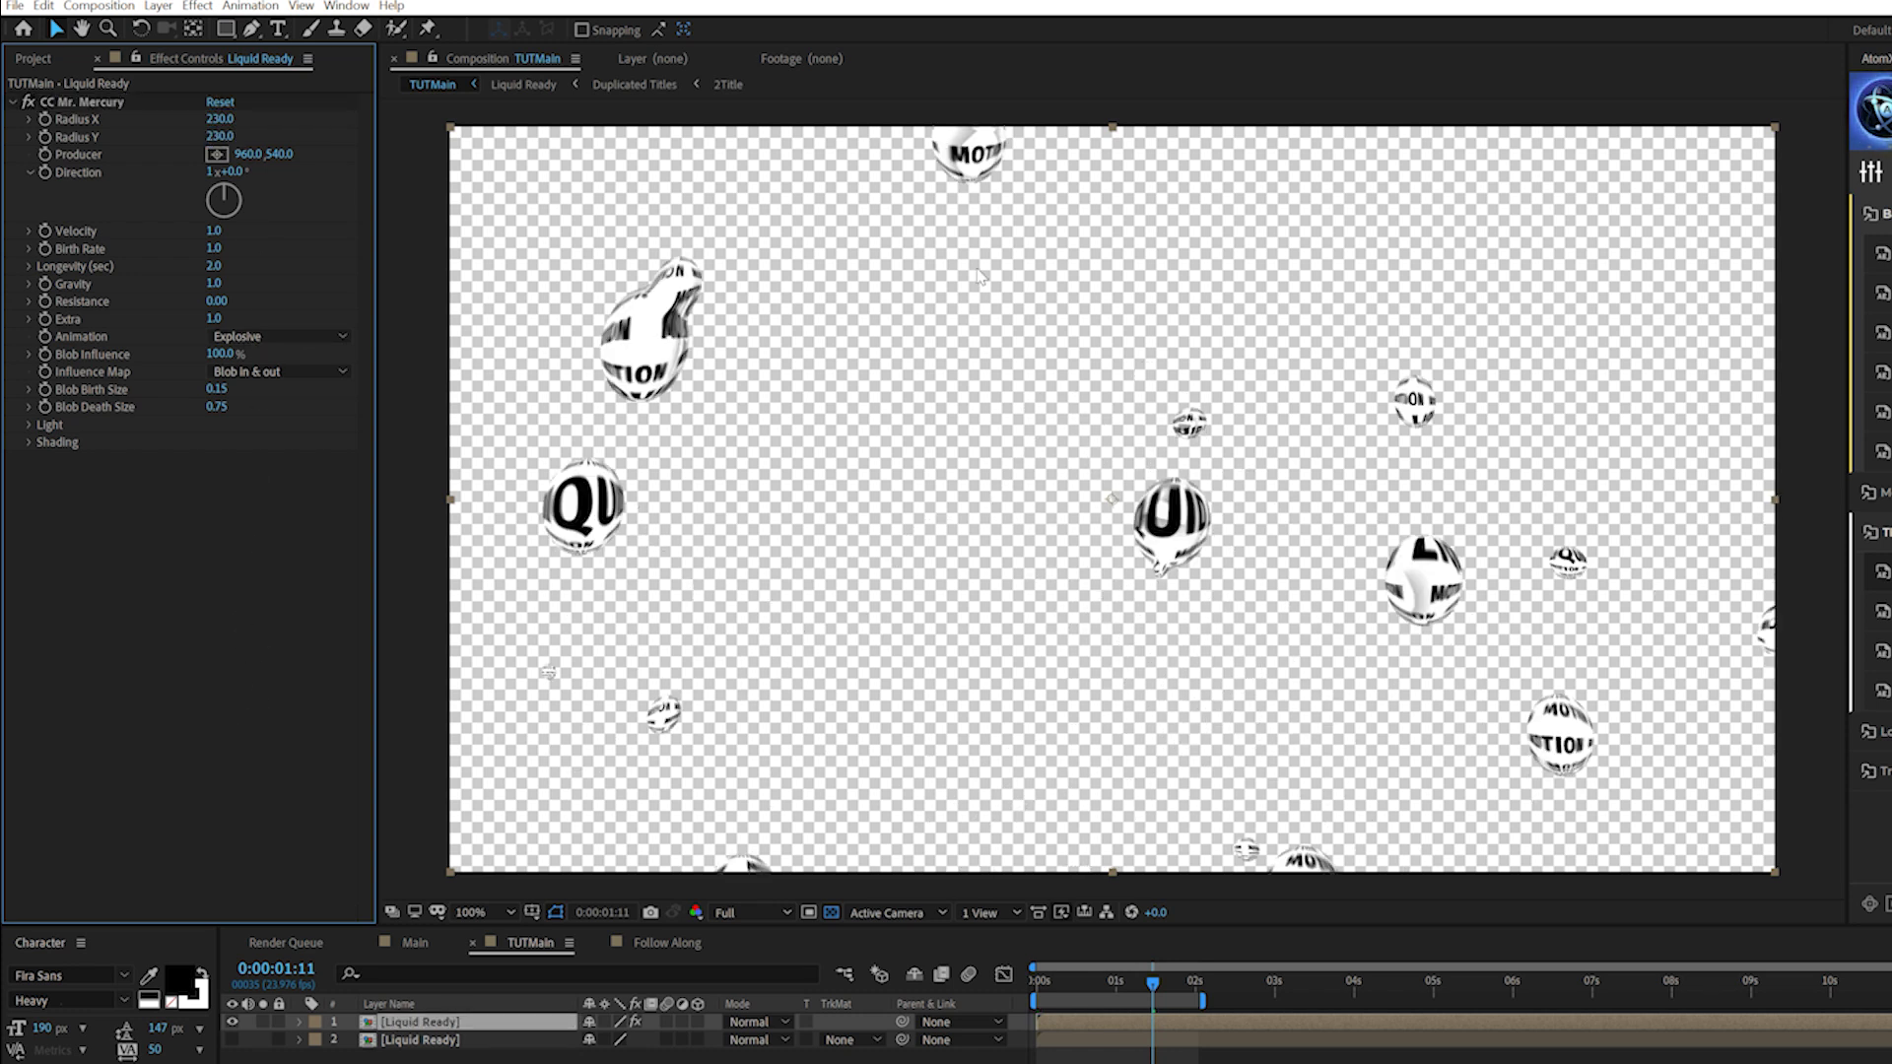
pyautogui.moveTo(1154, 982); pyautogui.dragTo(1135, 985)
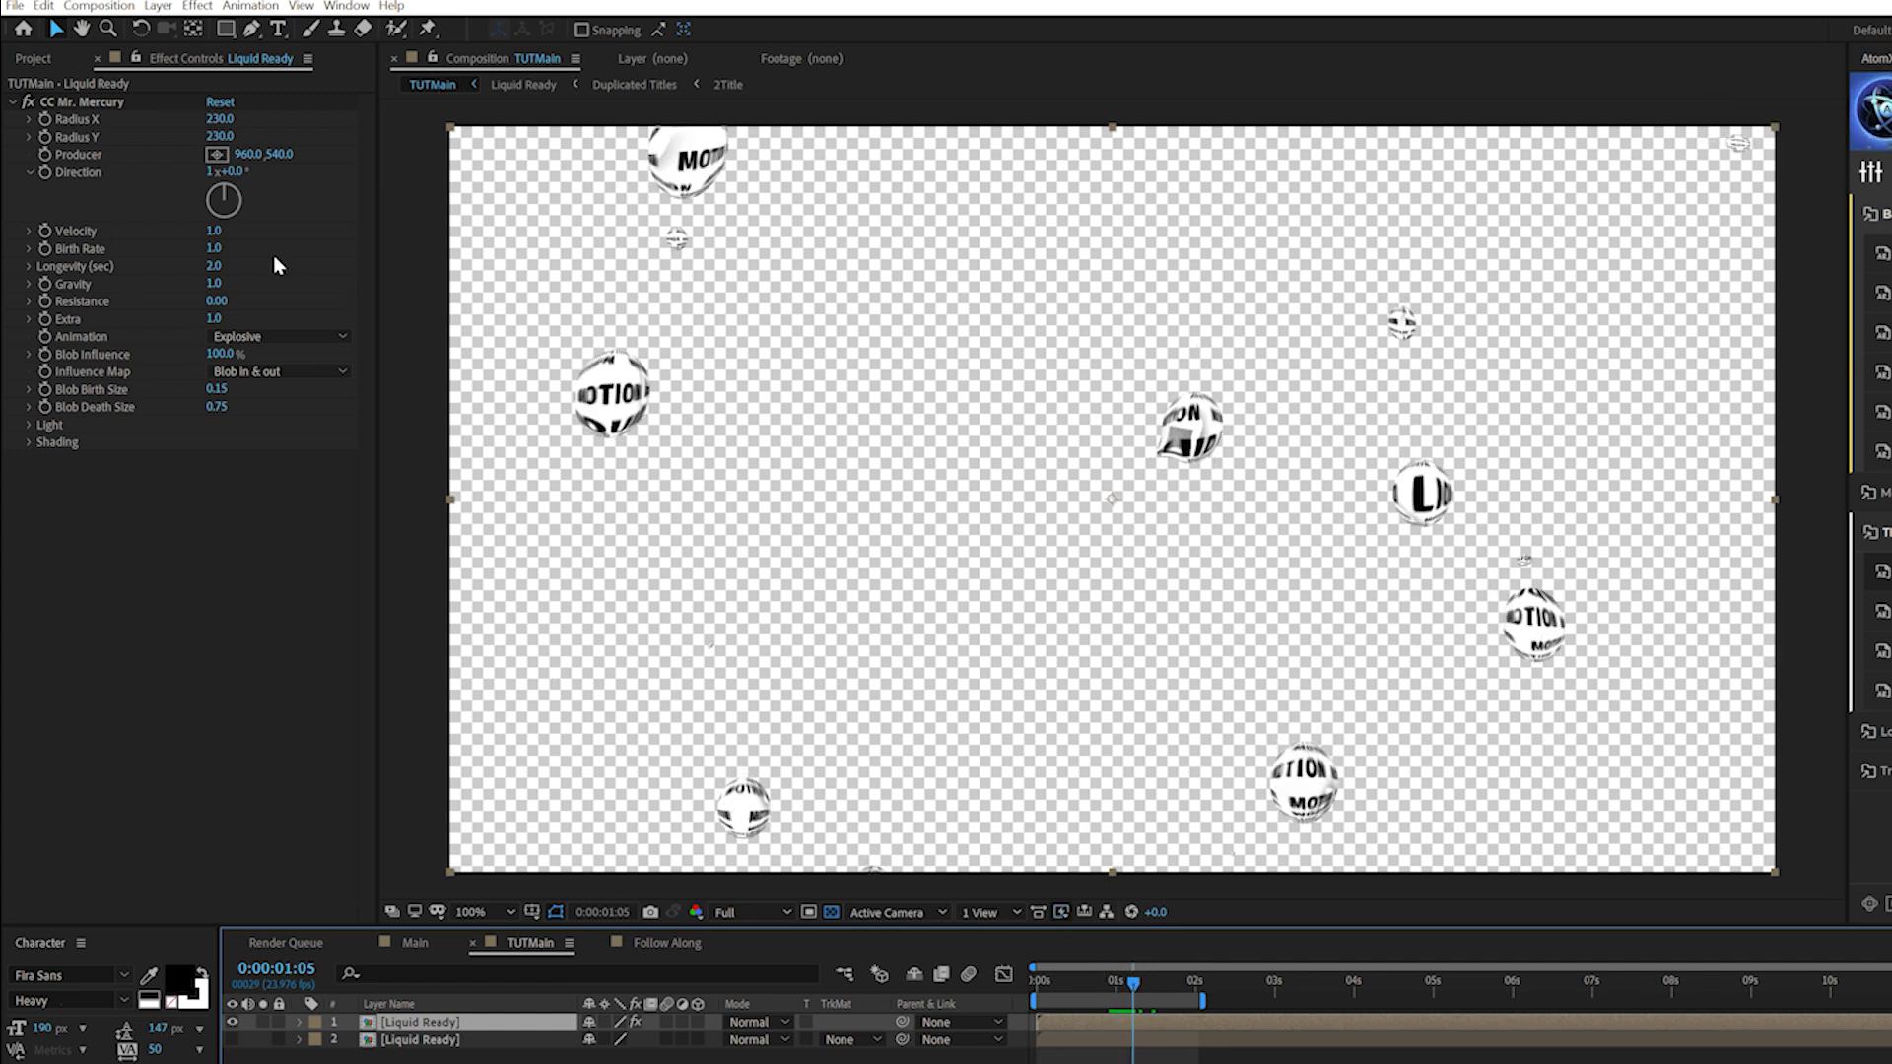
# - Switch the blob animation to Fractal Explosive, with Blob Birth Size 2.50 and Death Size 0.50
pyautogui.click(271, 337)
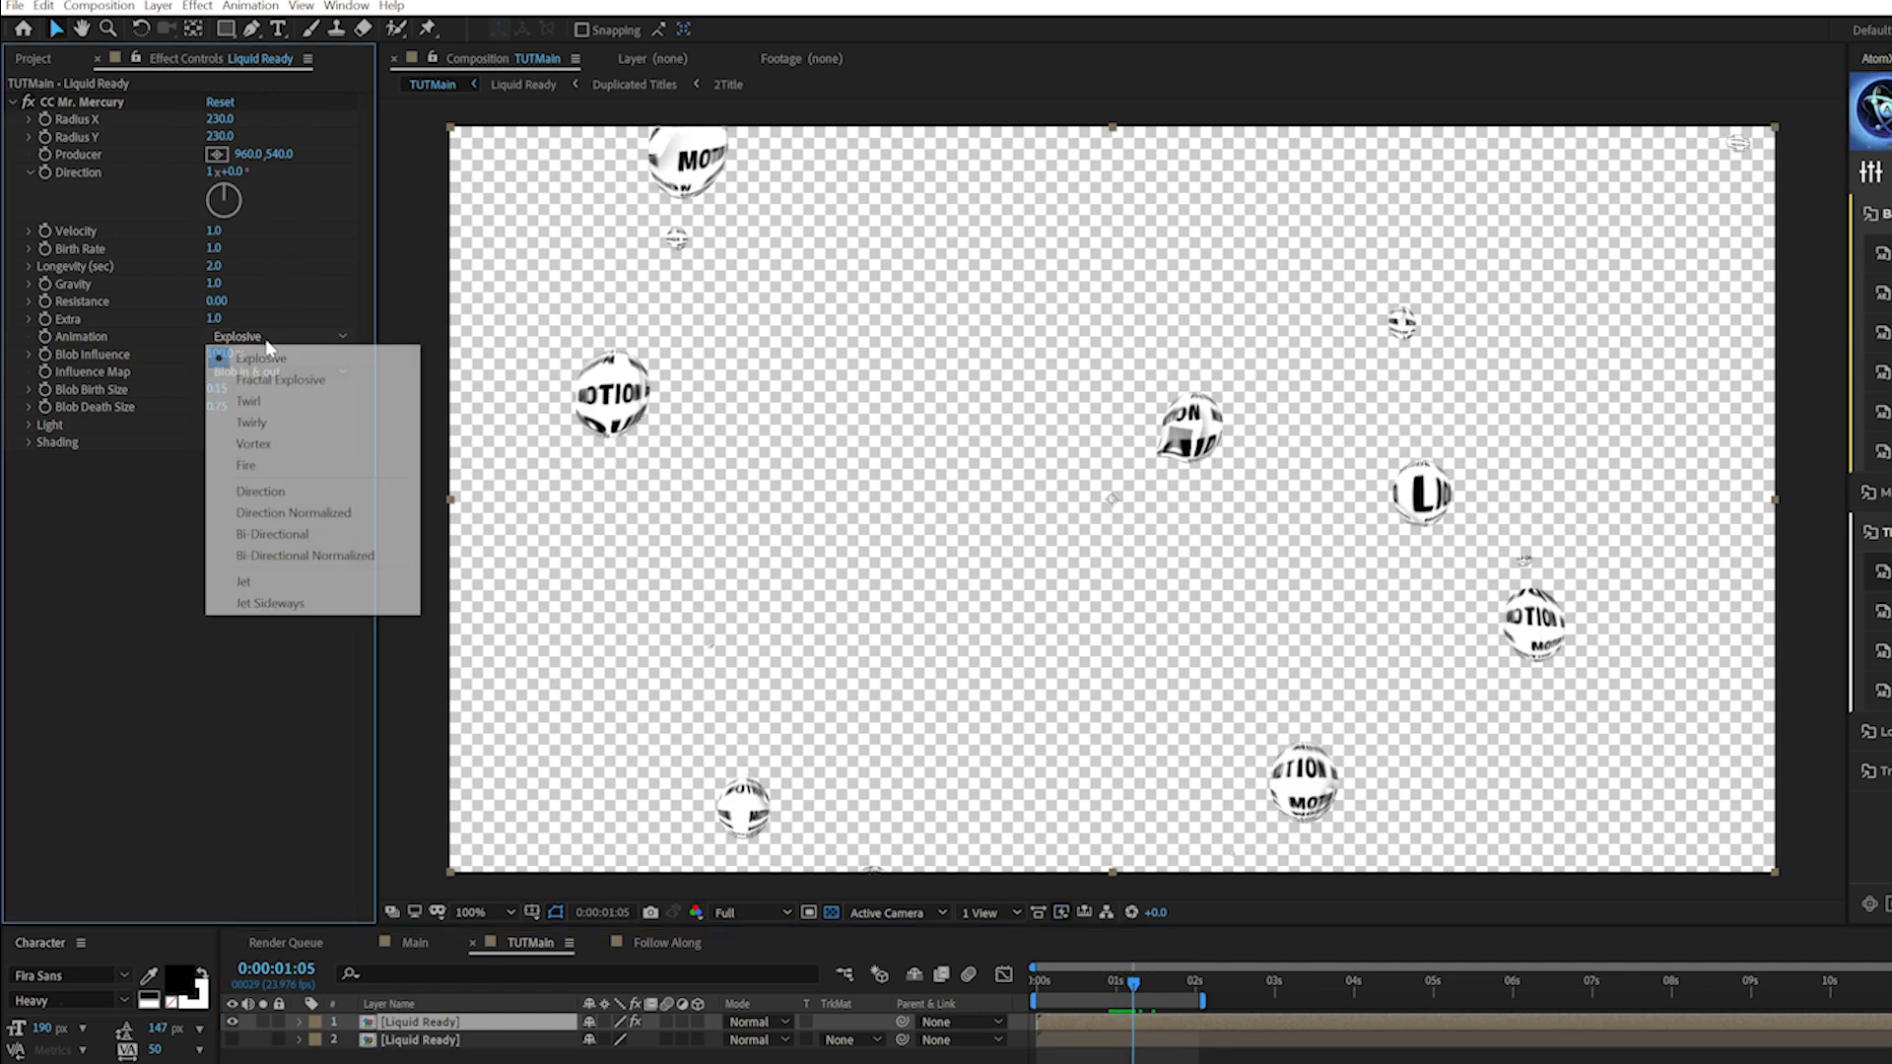
pyautogui.click(308, 384)
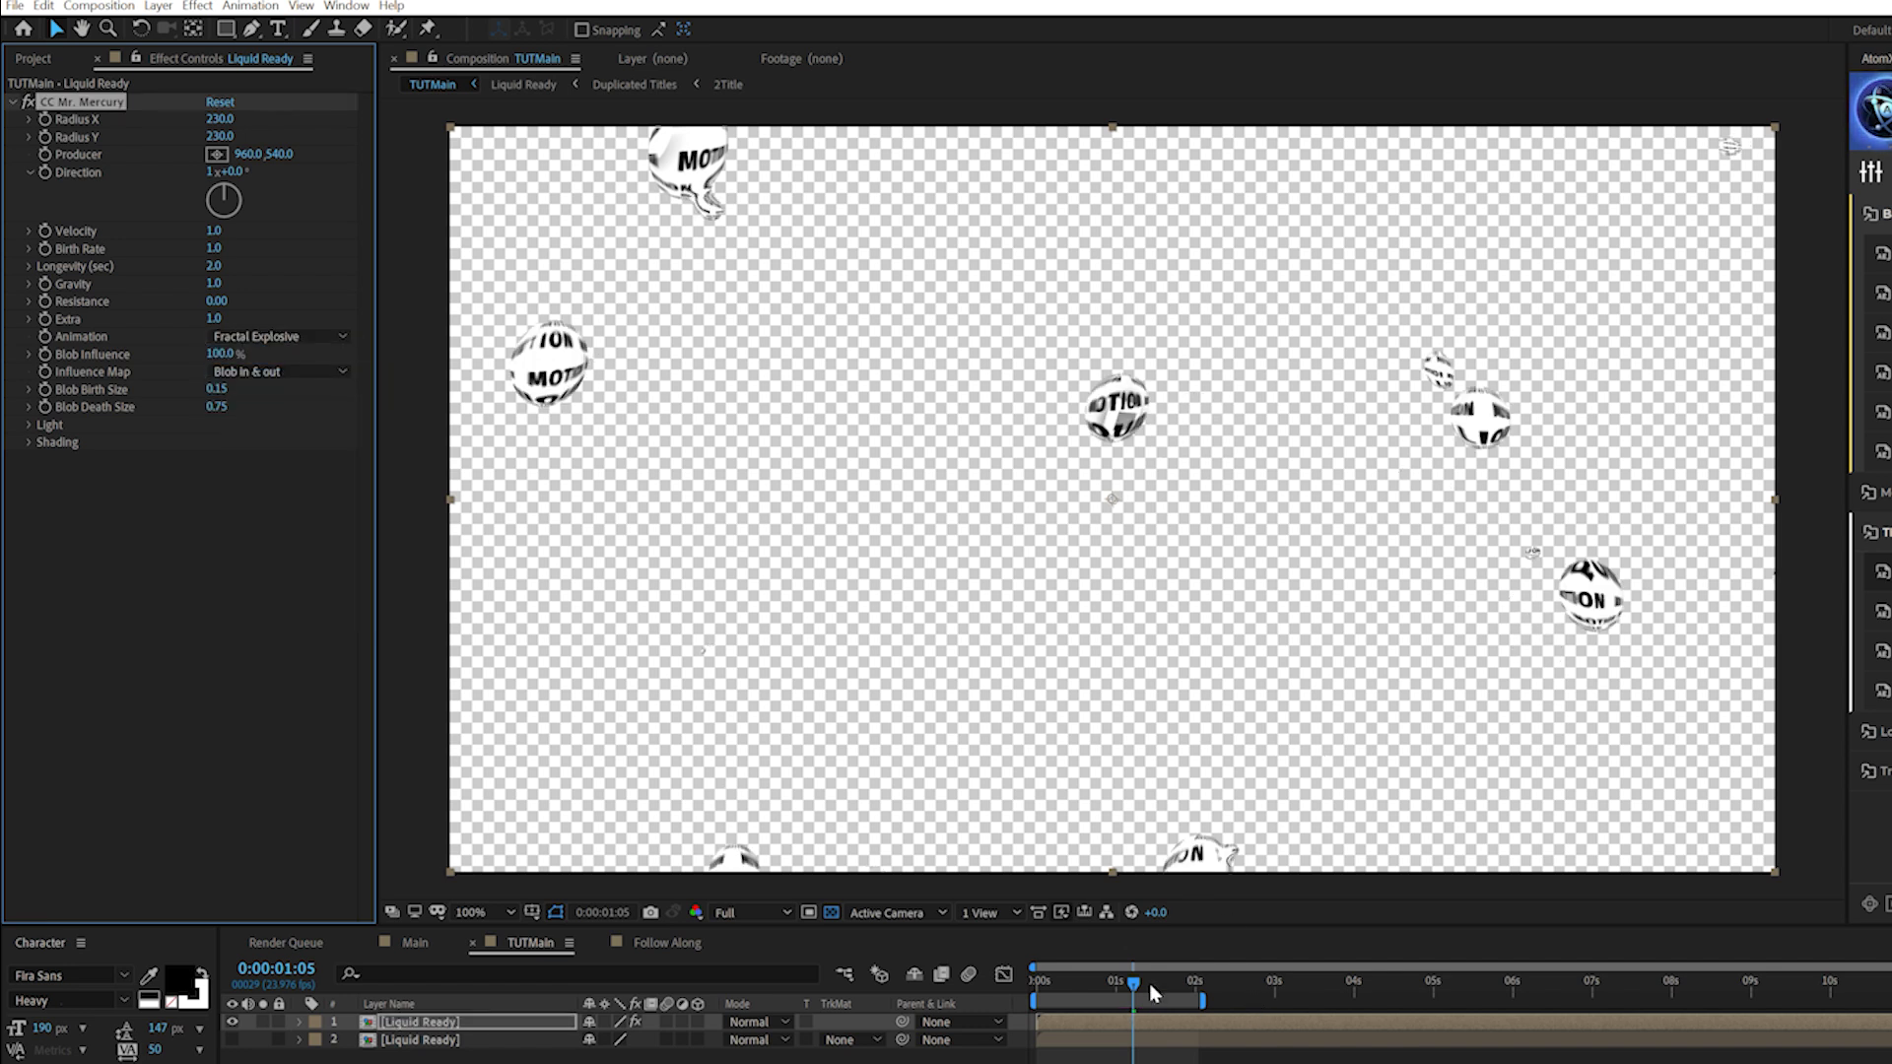
pyautogui.moveTo(1149, 984); pyautogui.dragTo(1107, 981)
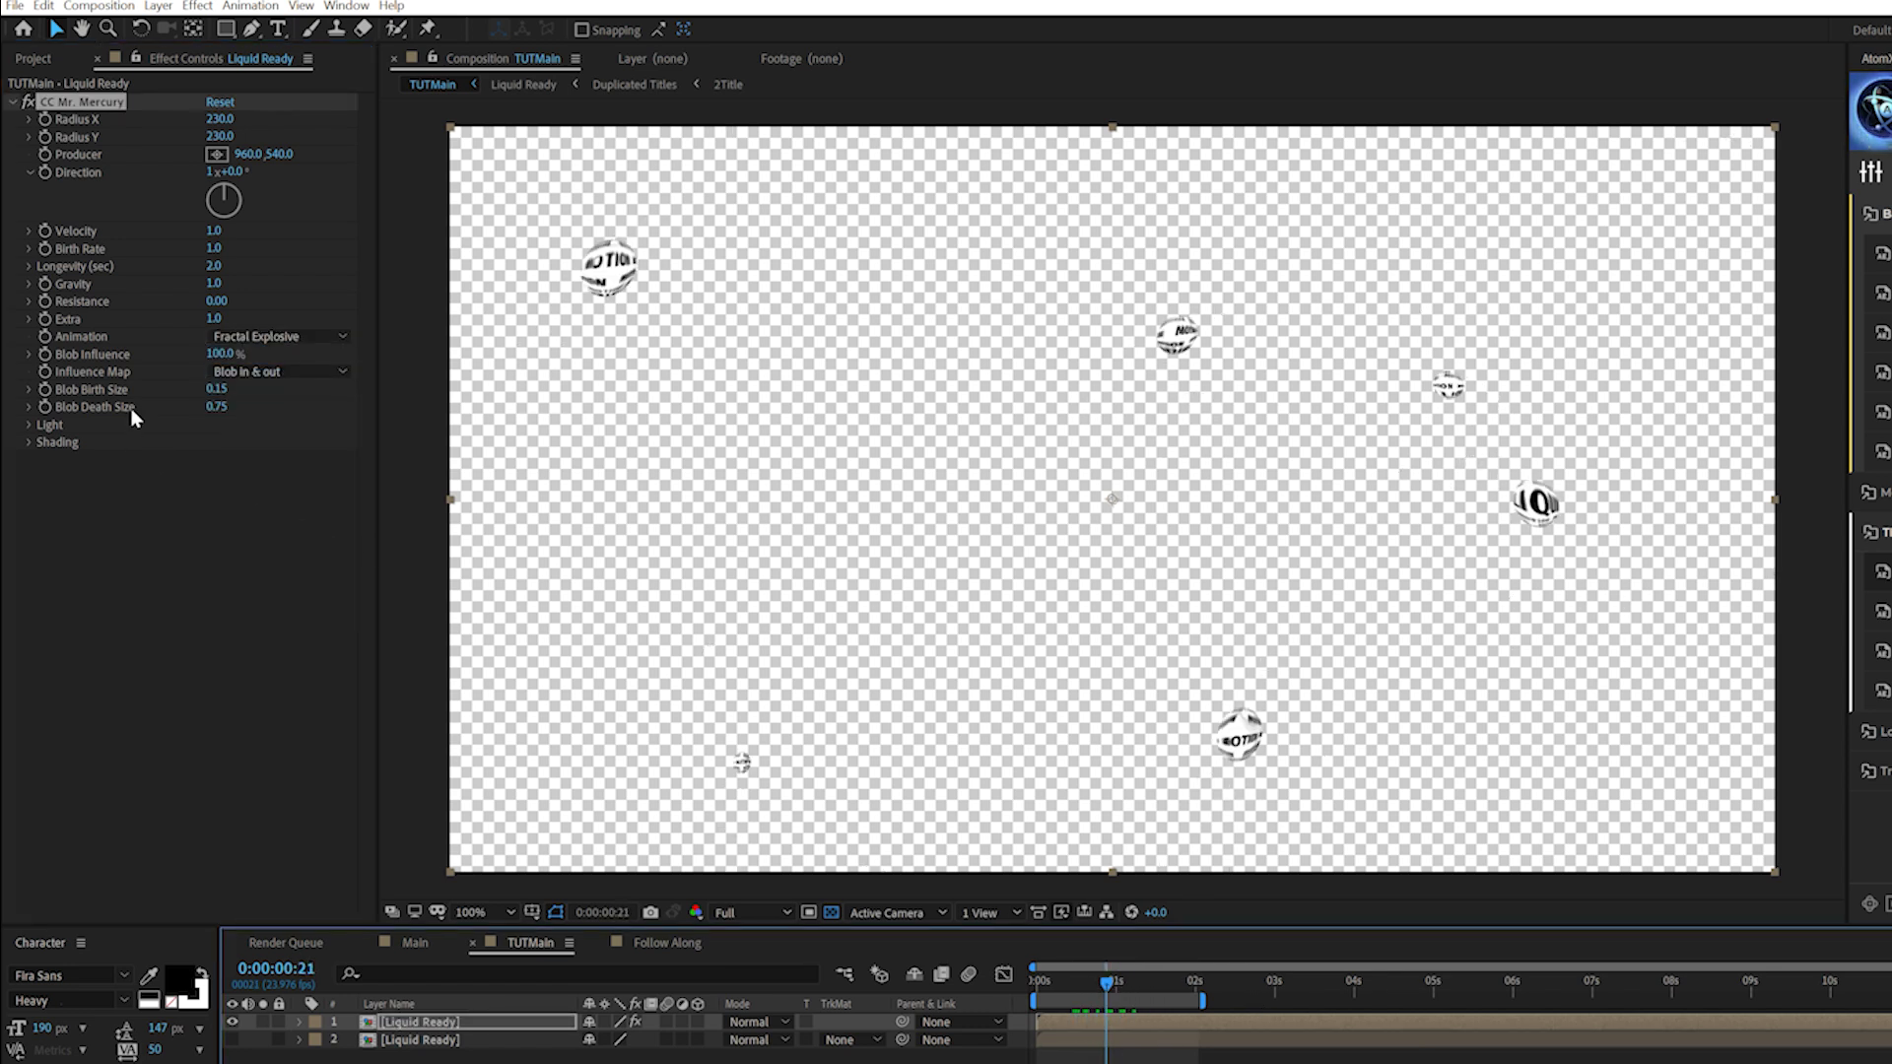
pyautogui.click(217, 389)
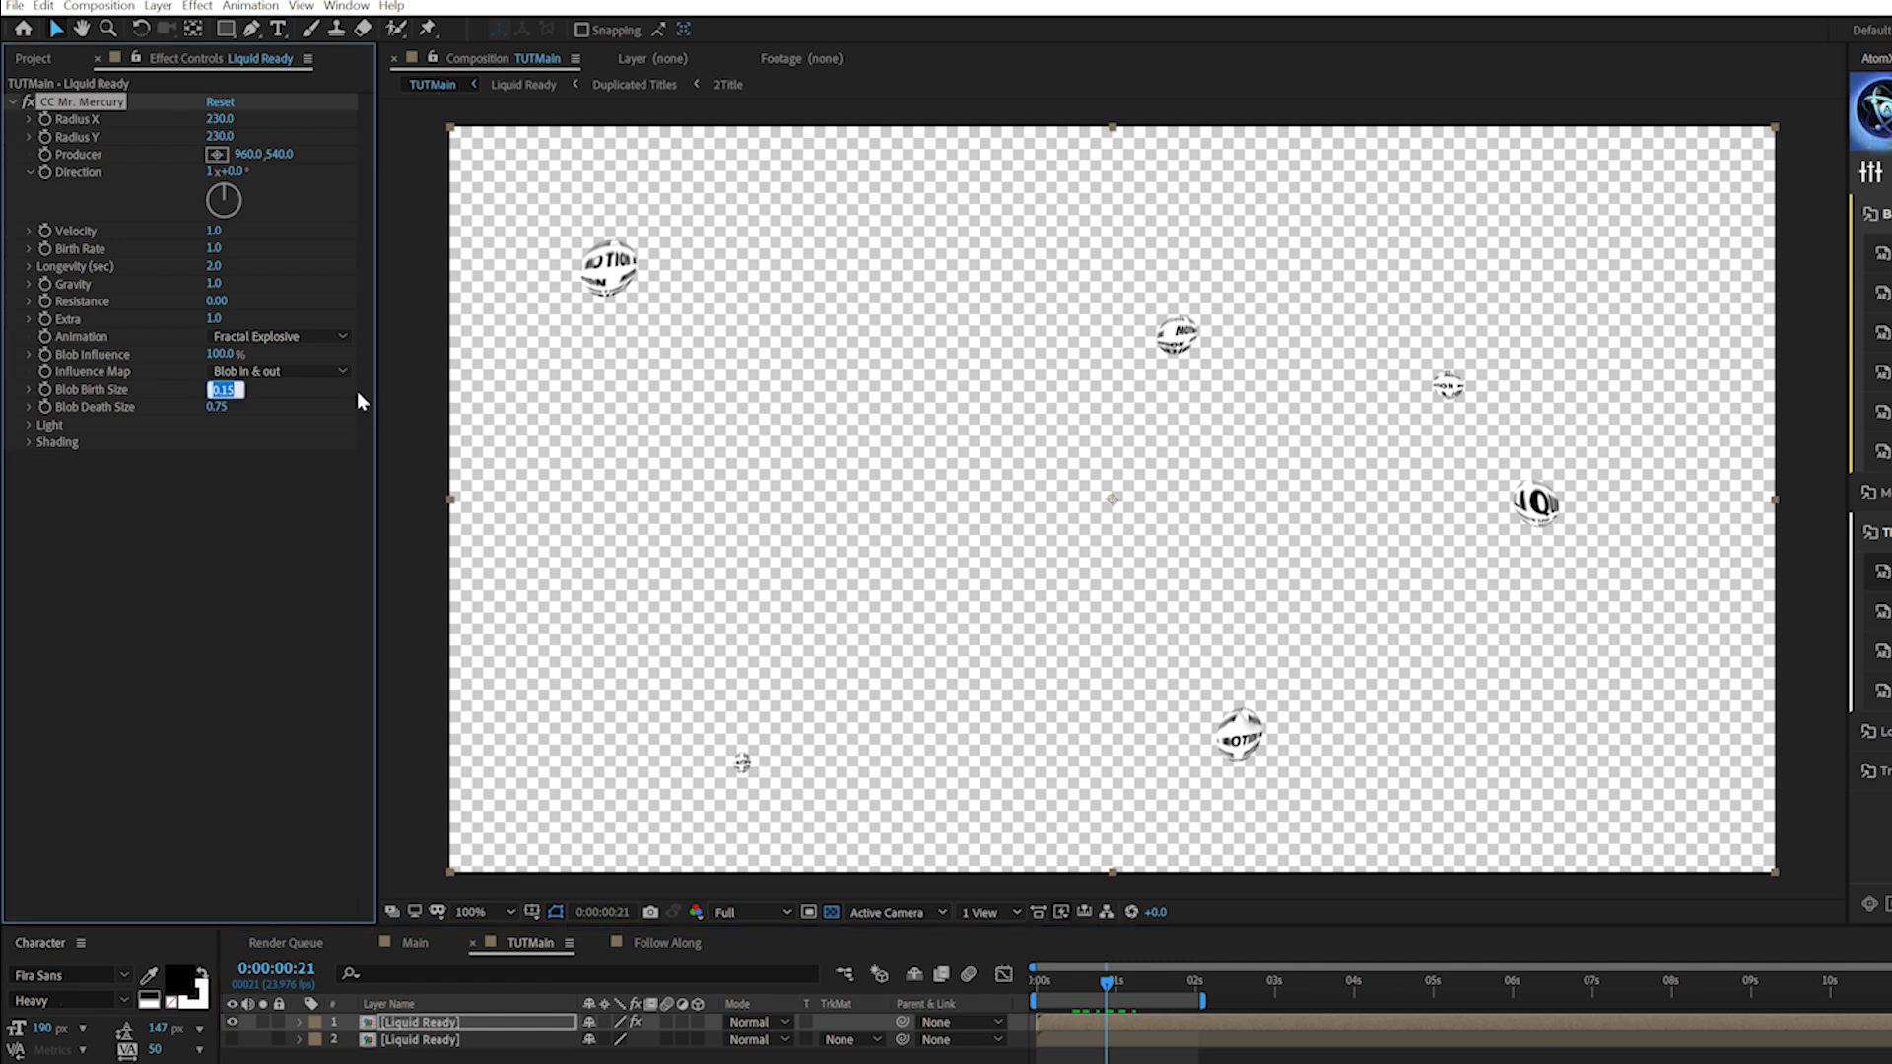
pyautogui.write('2.5')
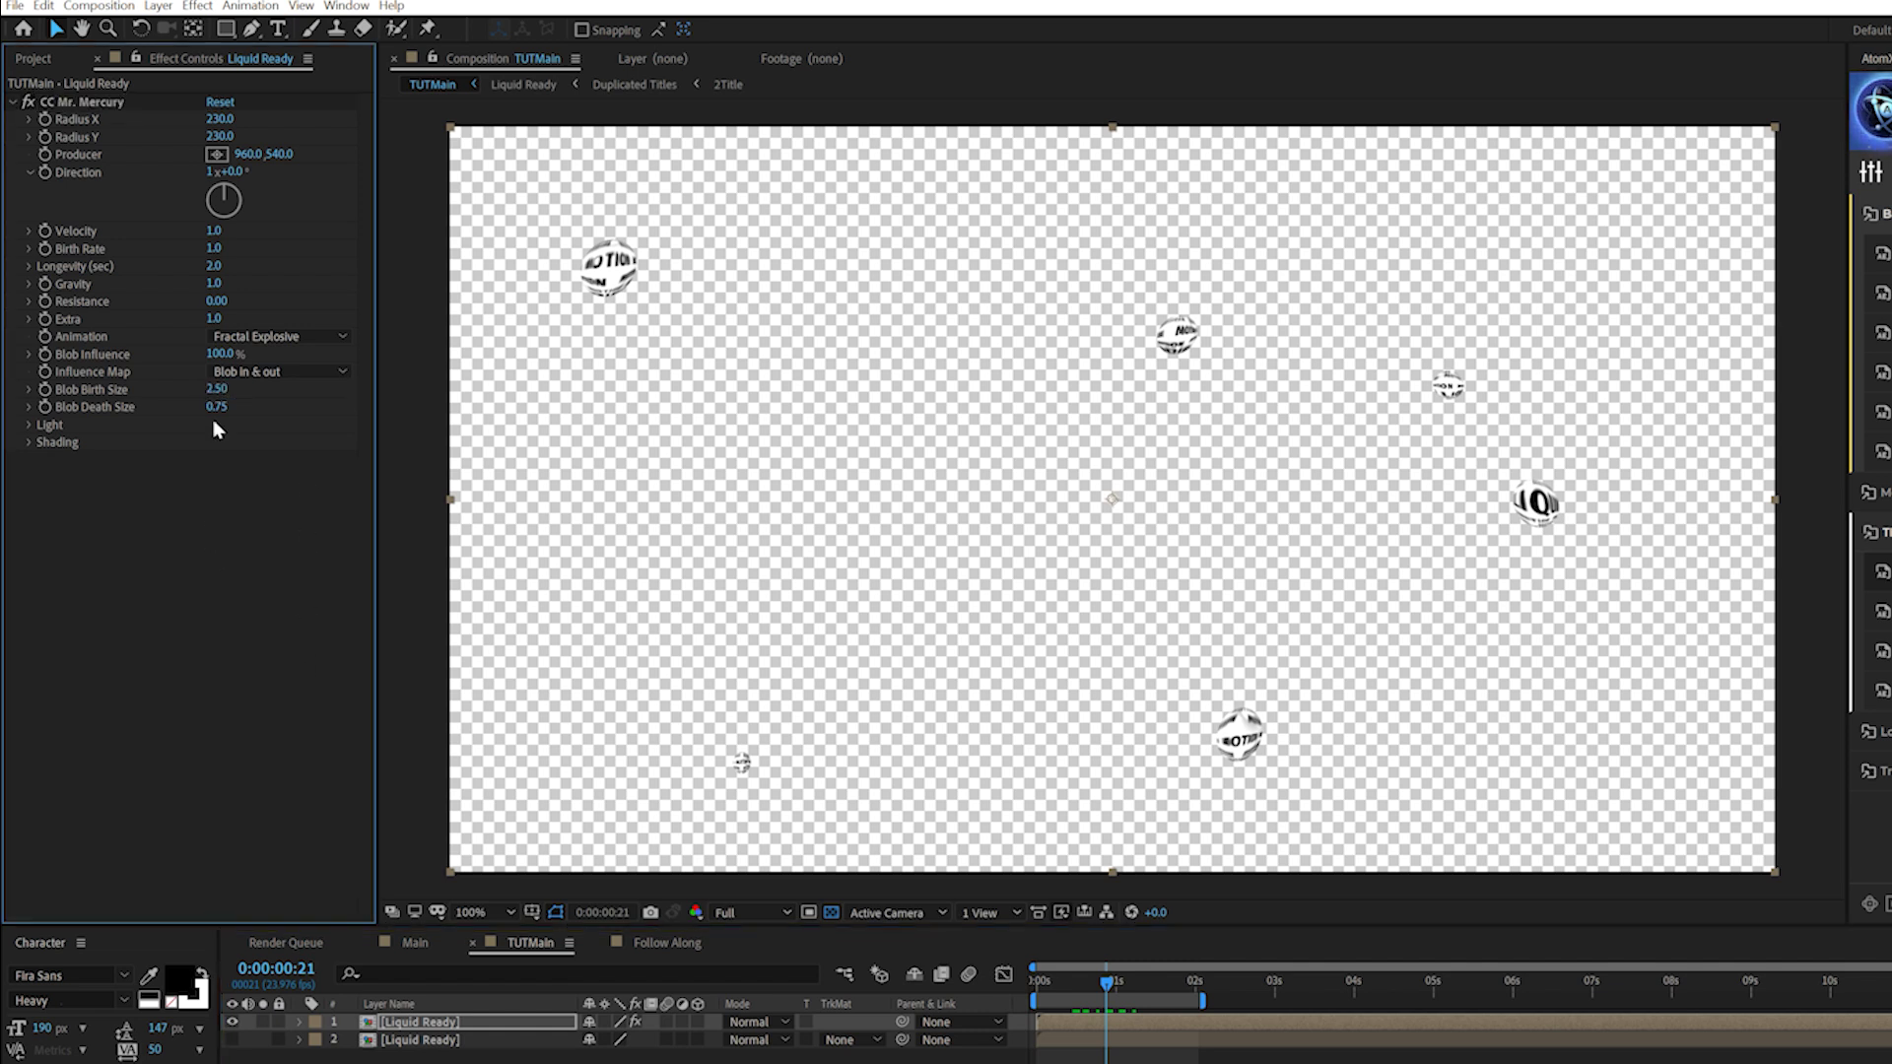
pyautogui.press('Tab')
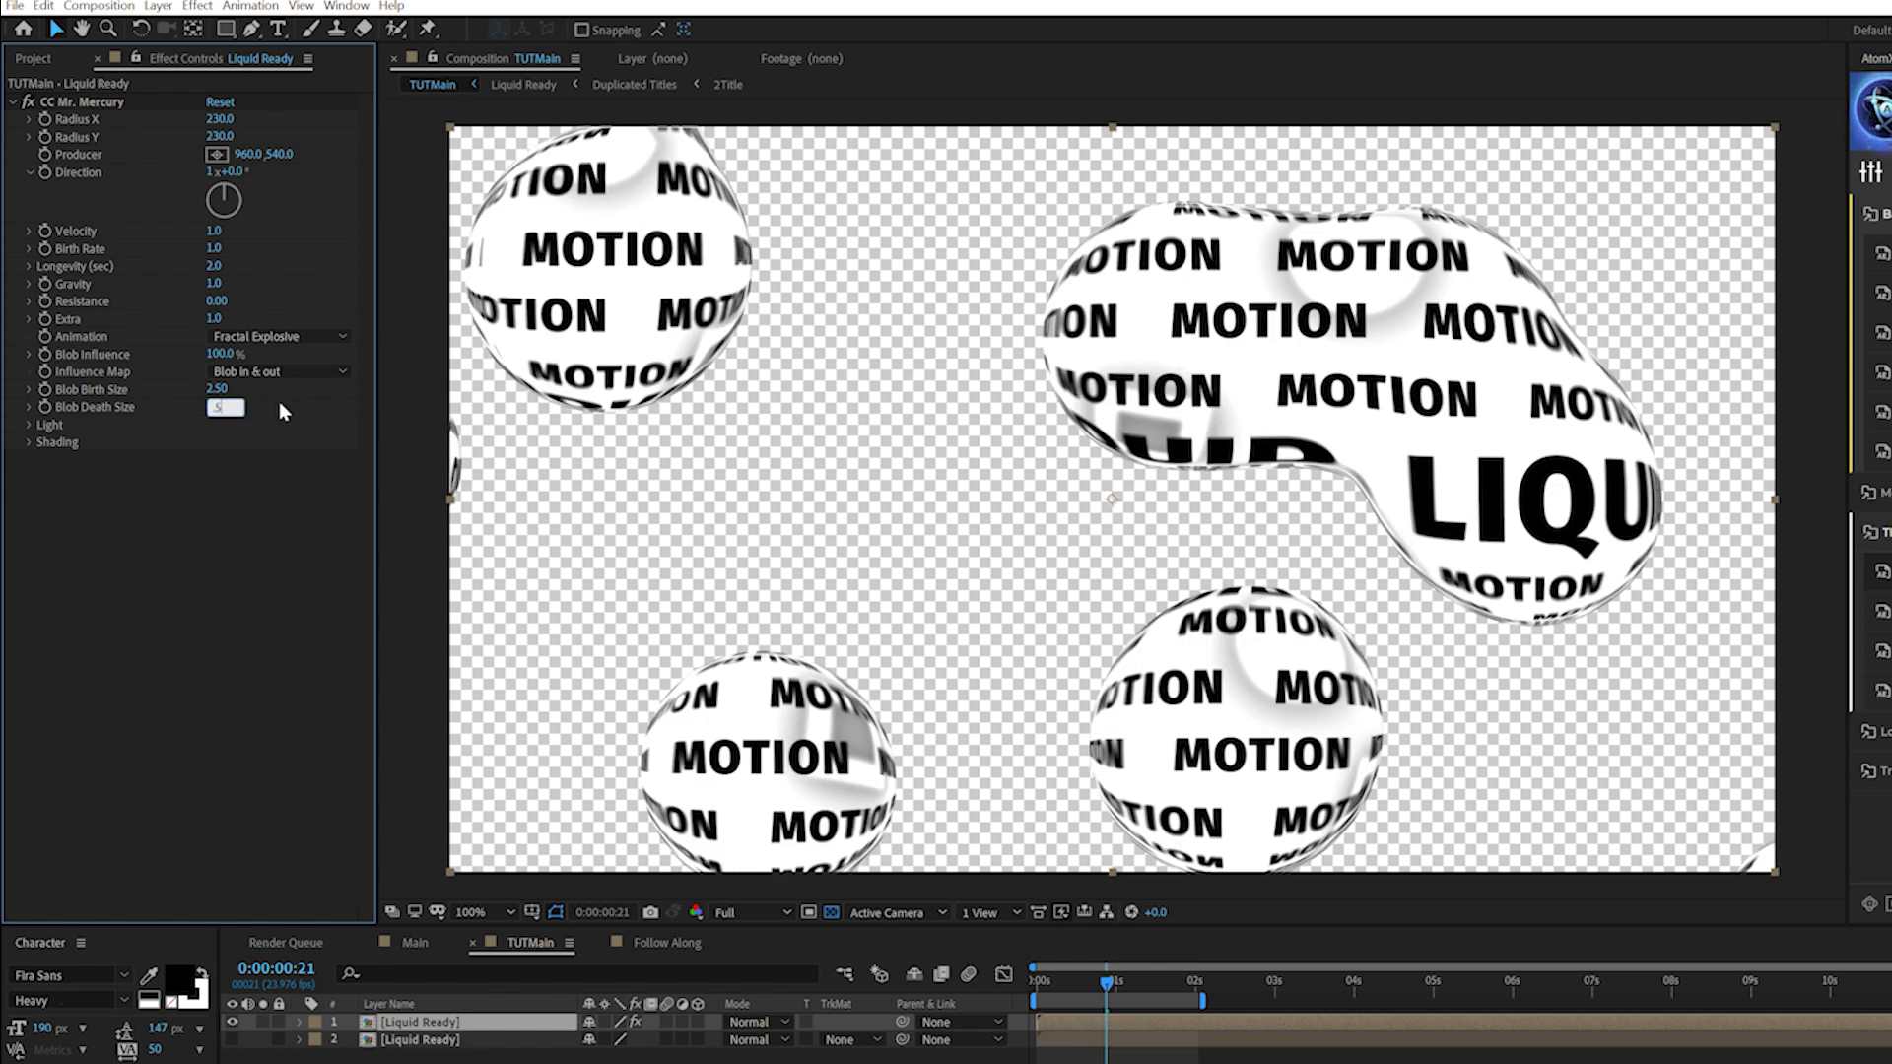
pyautogui.write('.5')
pyautogui.press('Return')
pyautogui.moveTo(1107, 982); pyautogui.dragTo(1248, 999)
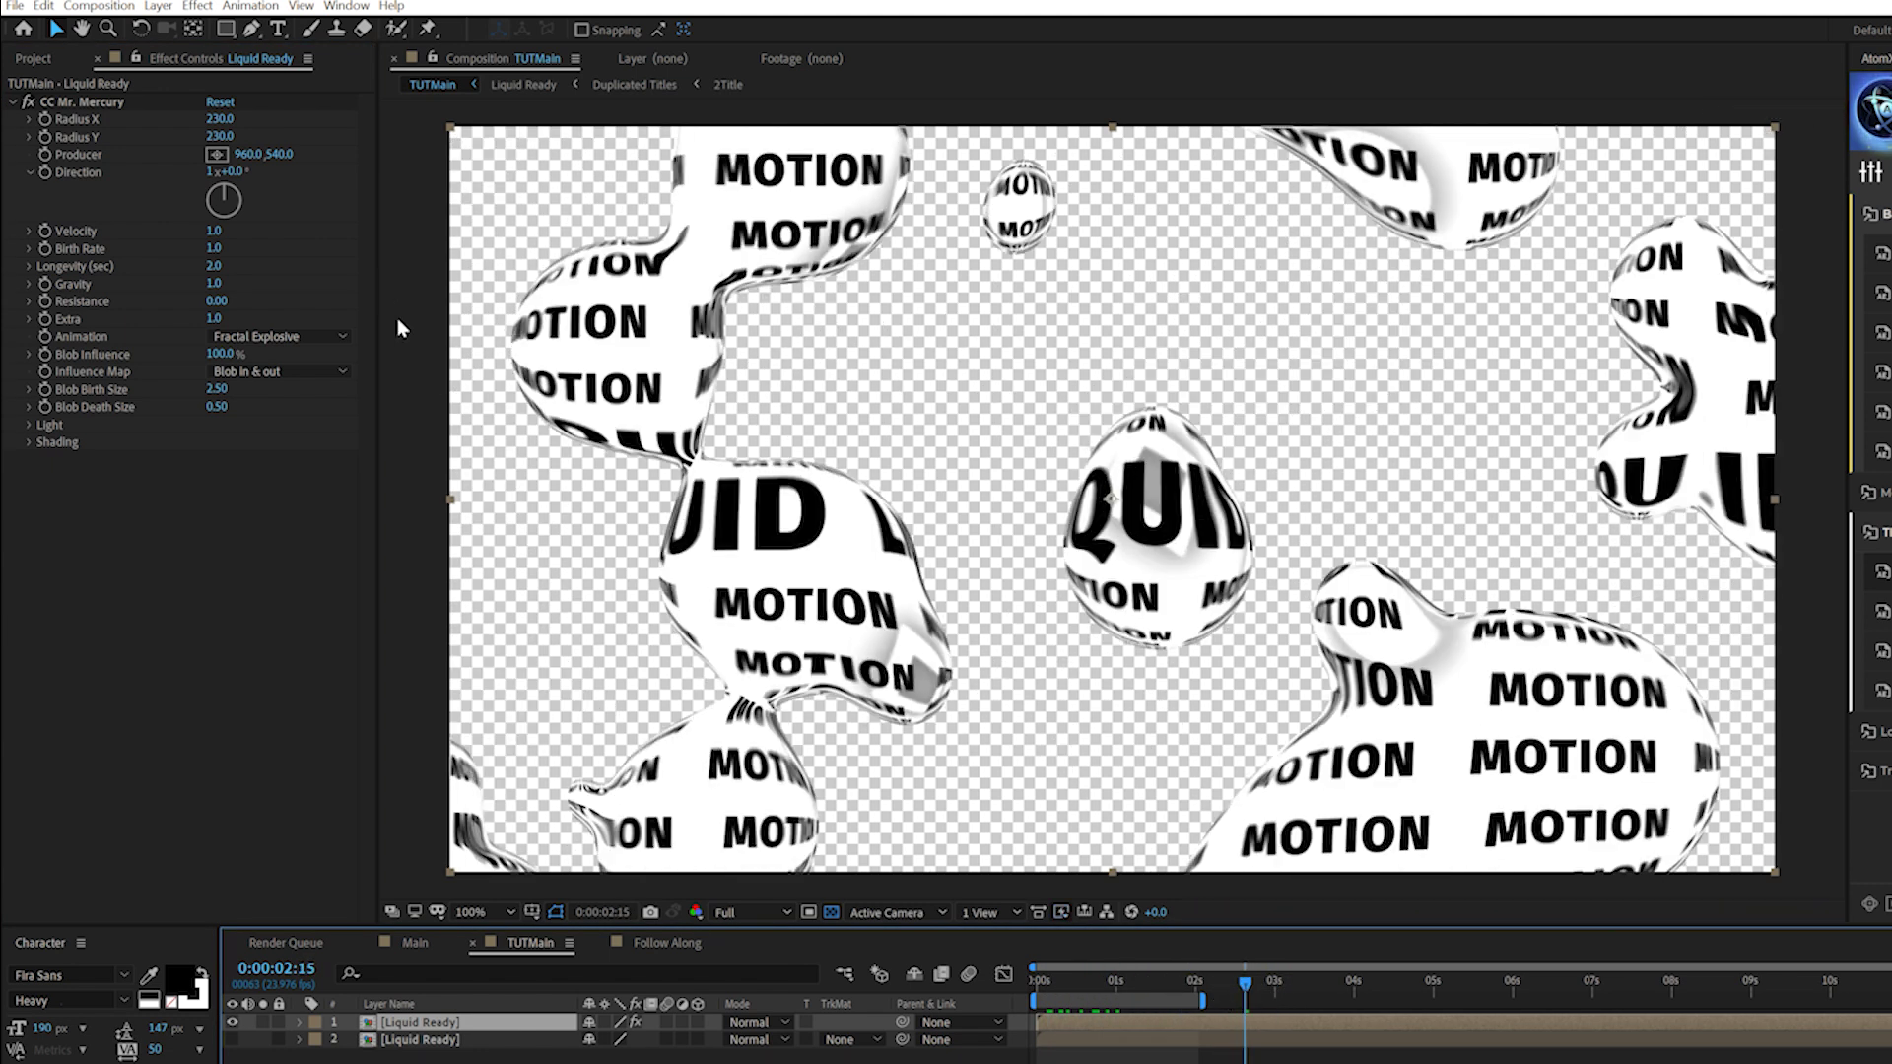
# - Set Velocity to 0.4 and Gravity to 0.8, trying birth size 3.41 then reverting to 2.50
pyautogui.click(216, 232)
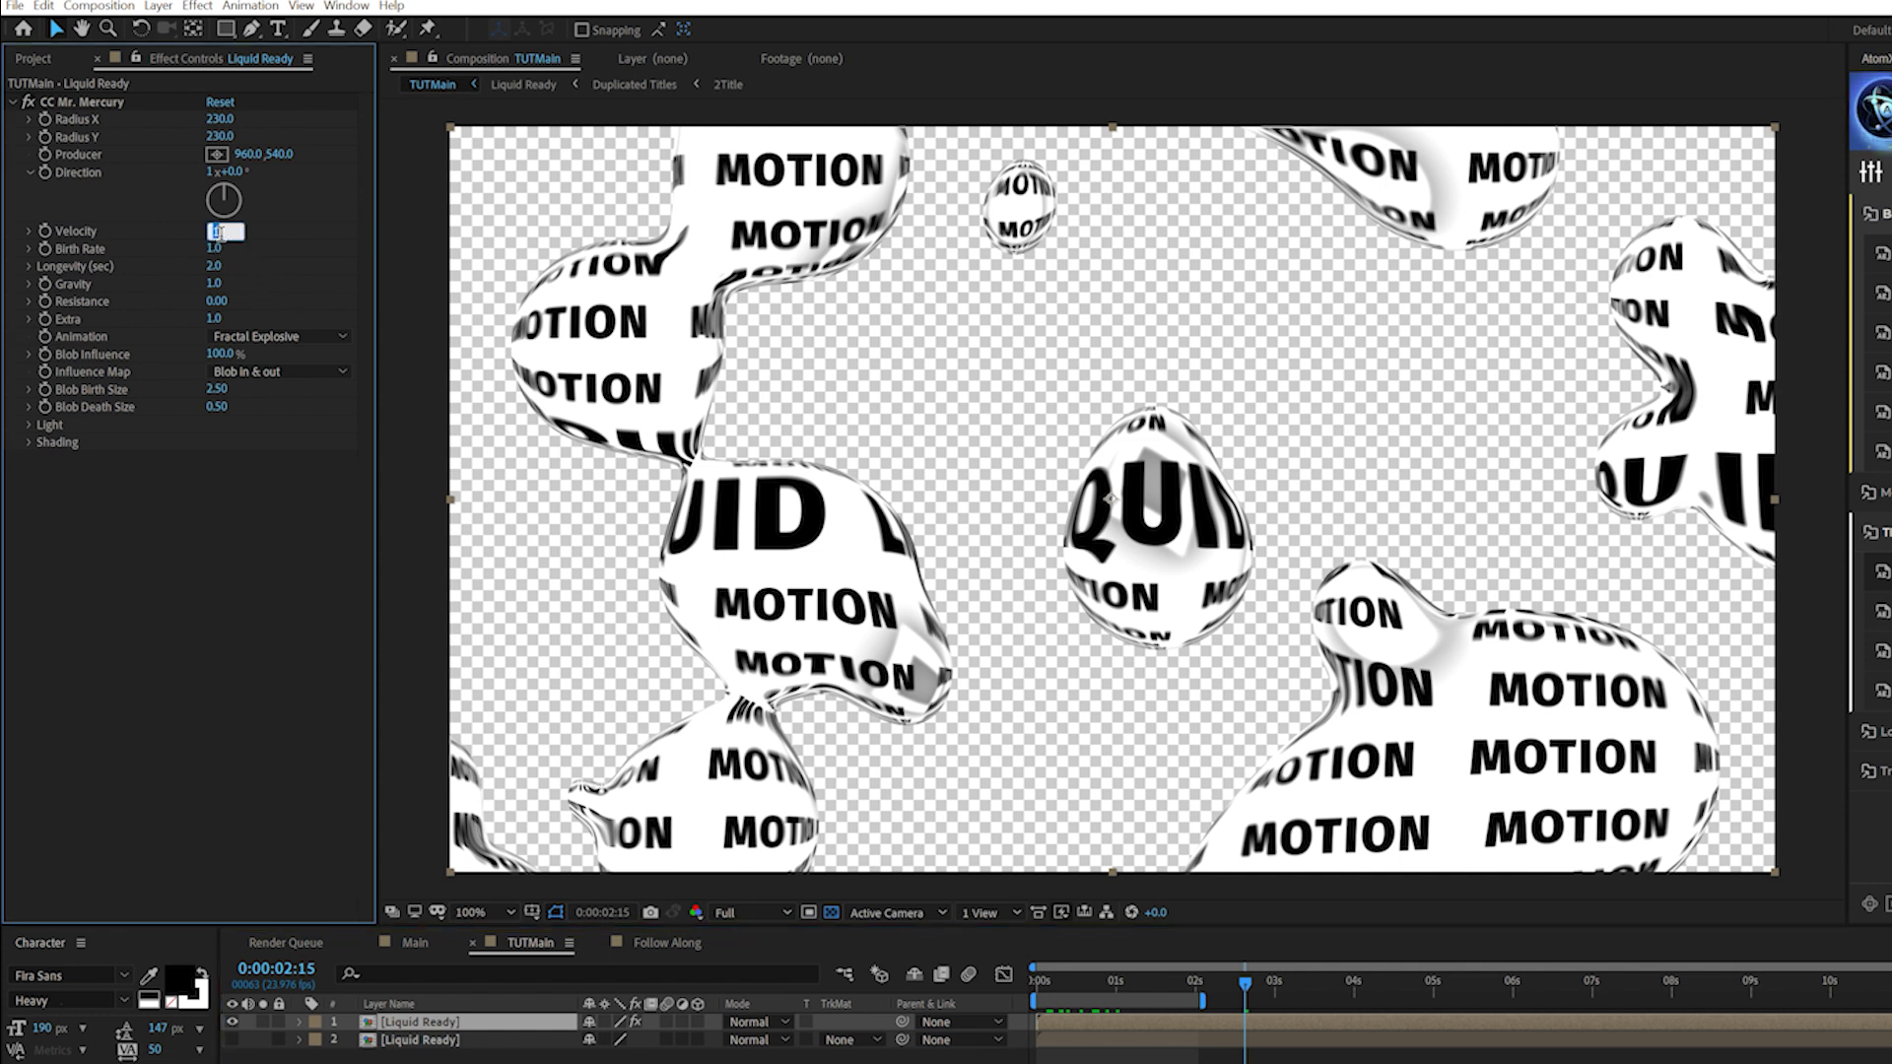
pyautogui.press('Return')
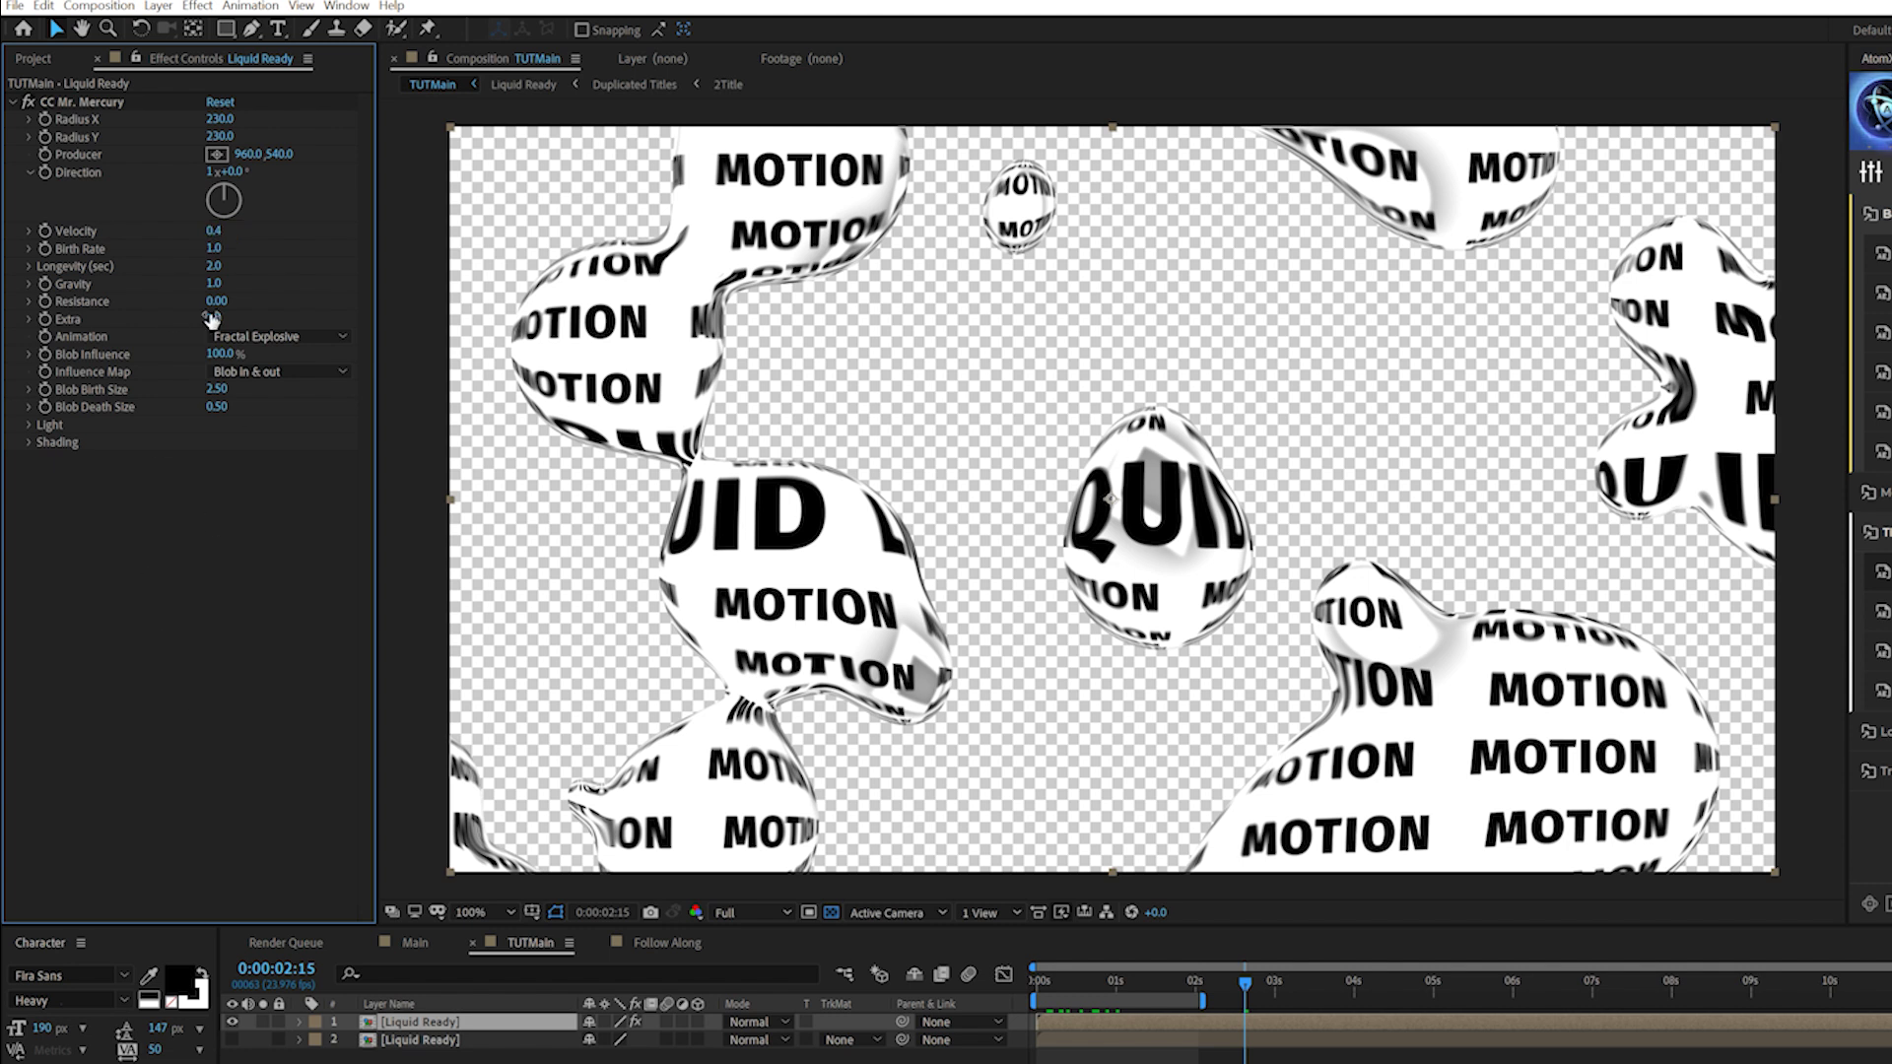
pyautogui.click(215, 284)
pyautogui.press('Return')
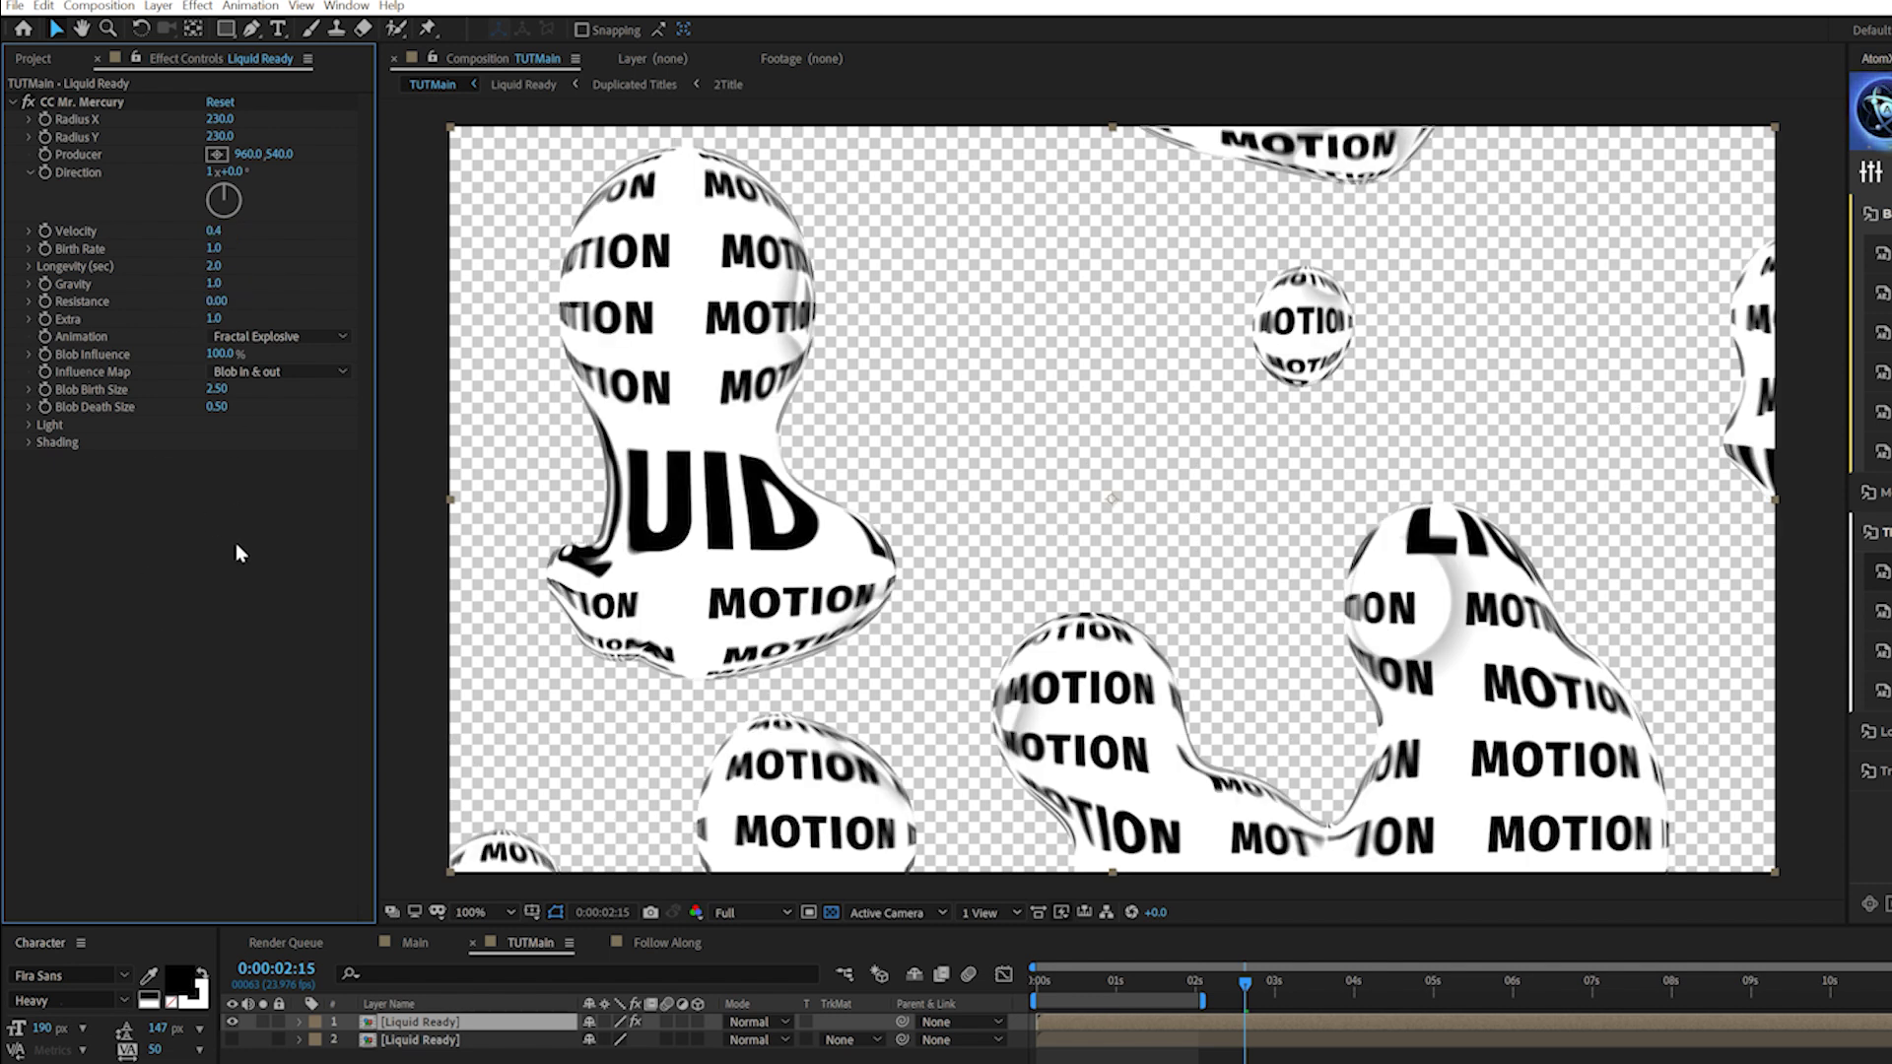
pyautogui.moveTo(217, 281); pyautogui.dragTo(193, 282)
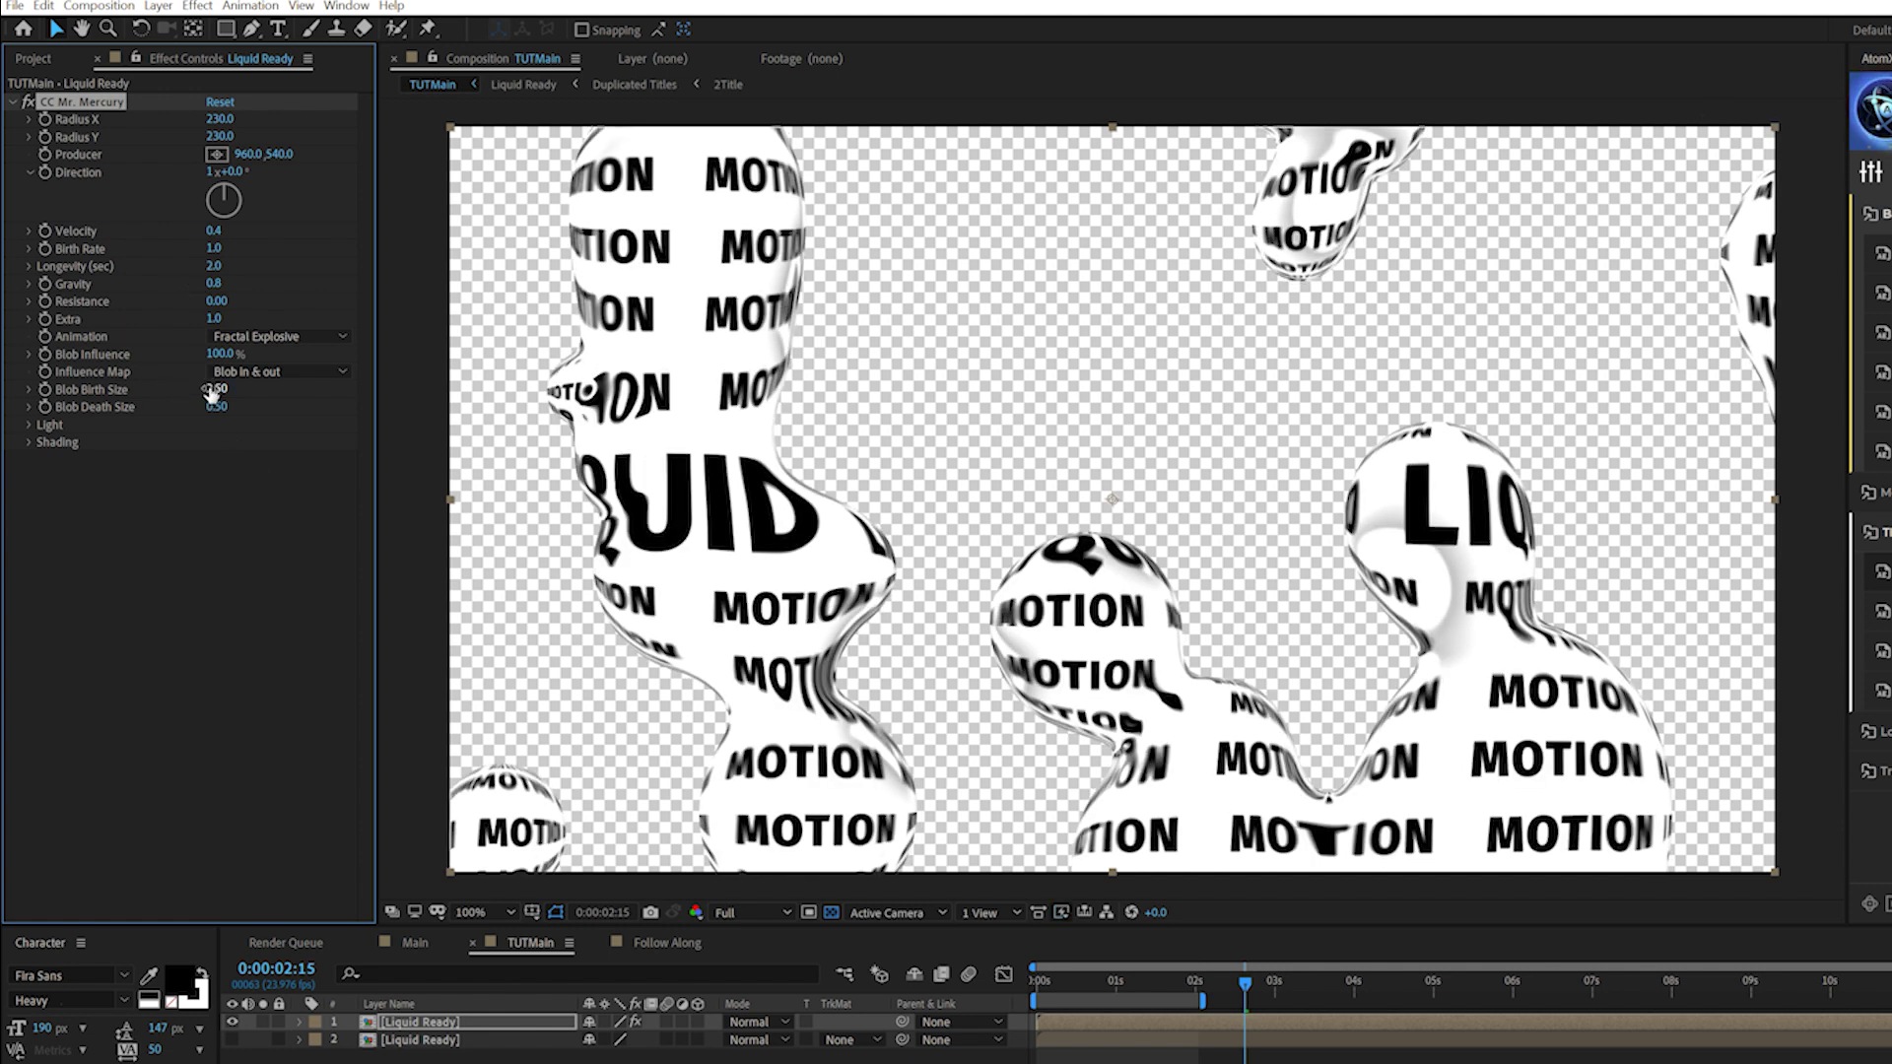
pyautogui.moveTo(216, 389); pyautogui.dragTo(321, 401)
pyautogui.hotkey('ctrl', 'z')
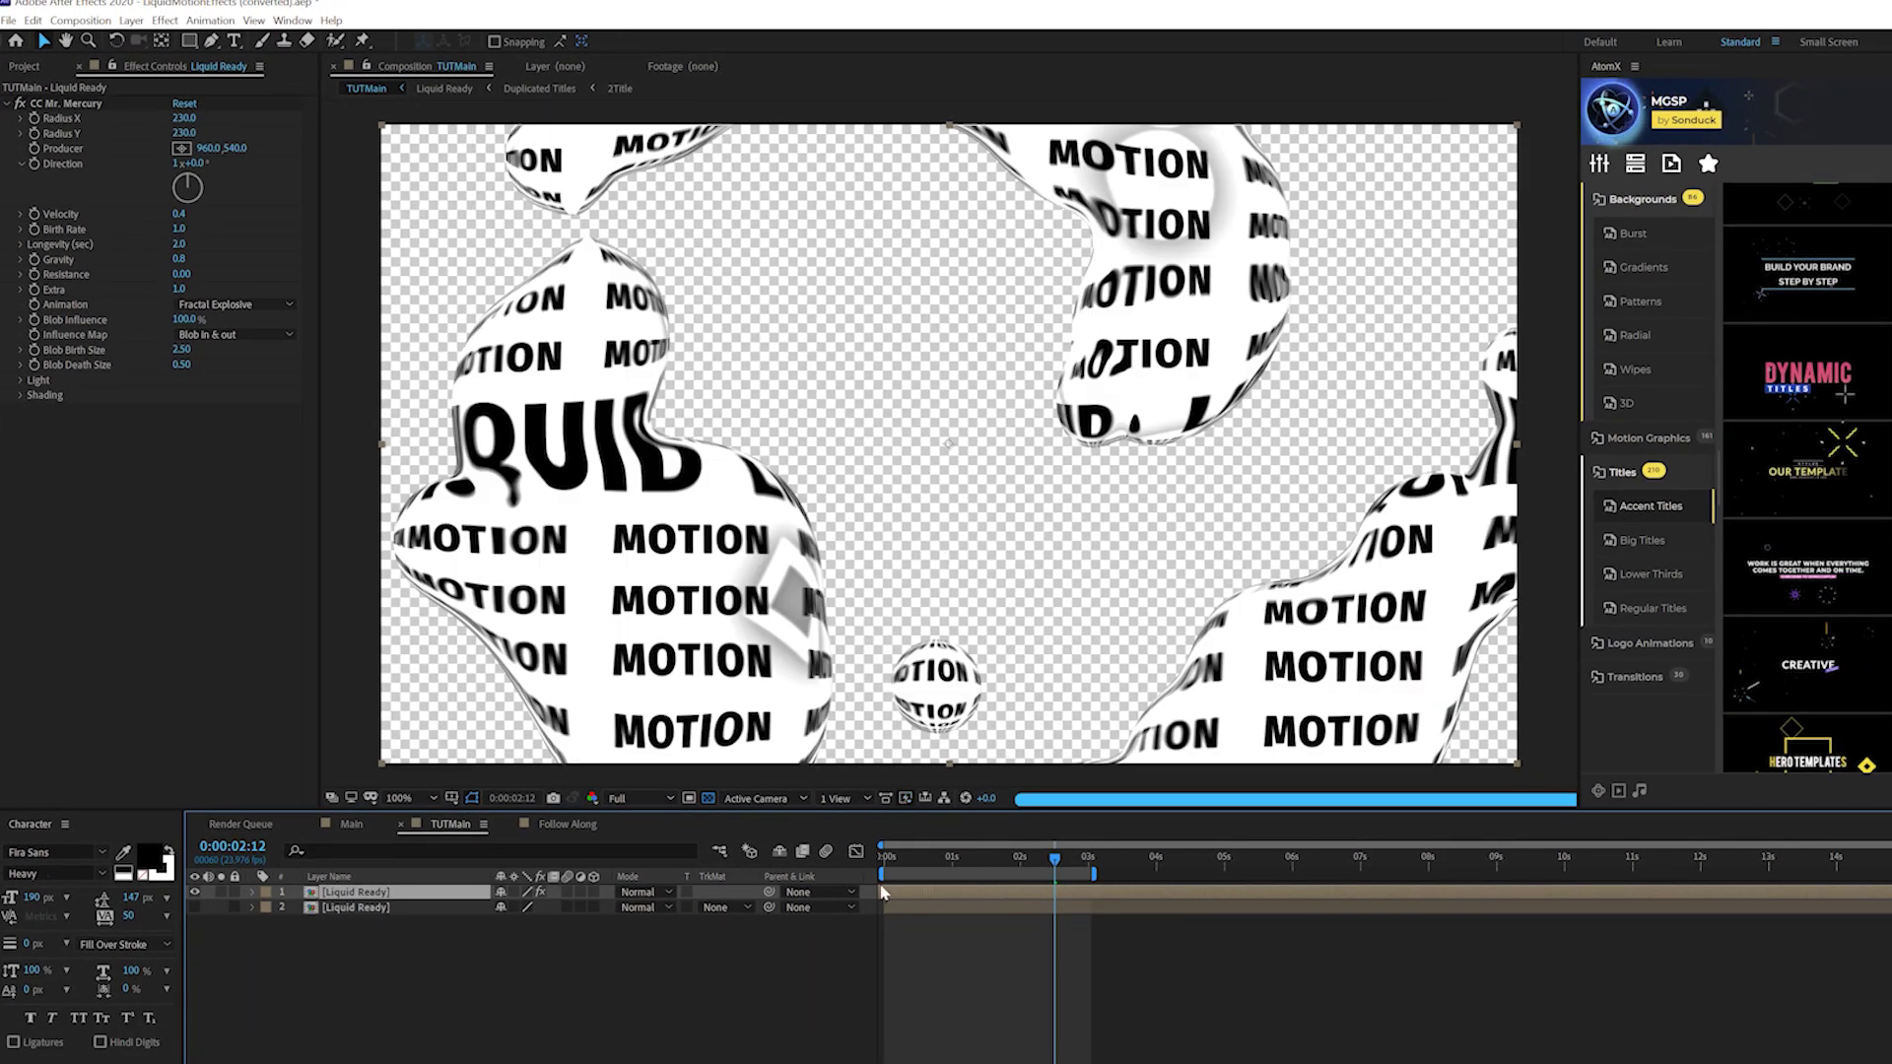
# - Preview the blobs from the start and make the lower Liquid Ready layer visible
pyautogui.moveTo(931, 860); pyautogui.dragTo(883, 860)
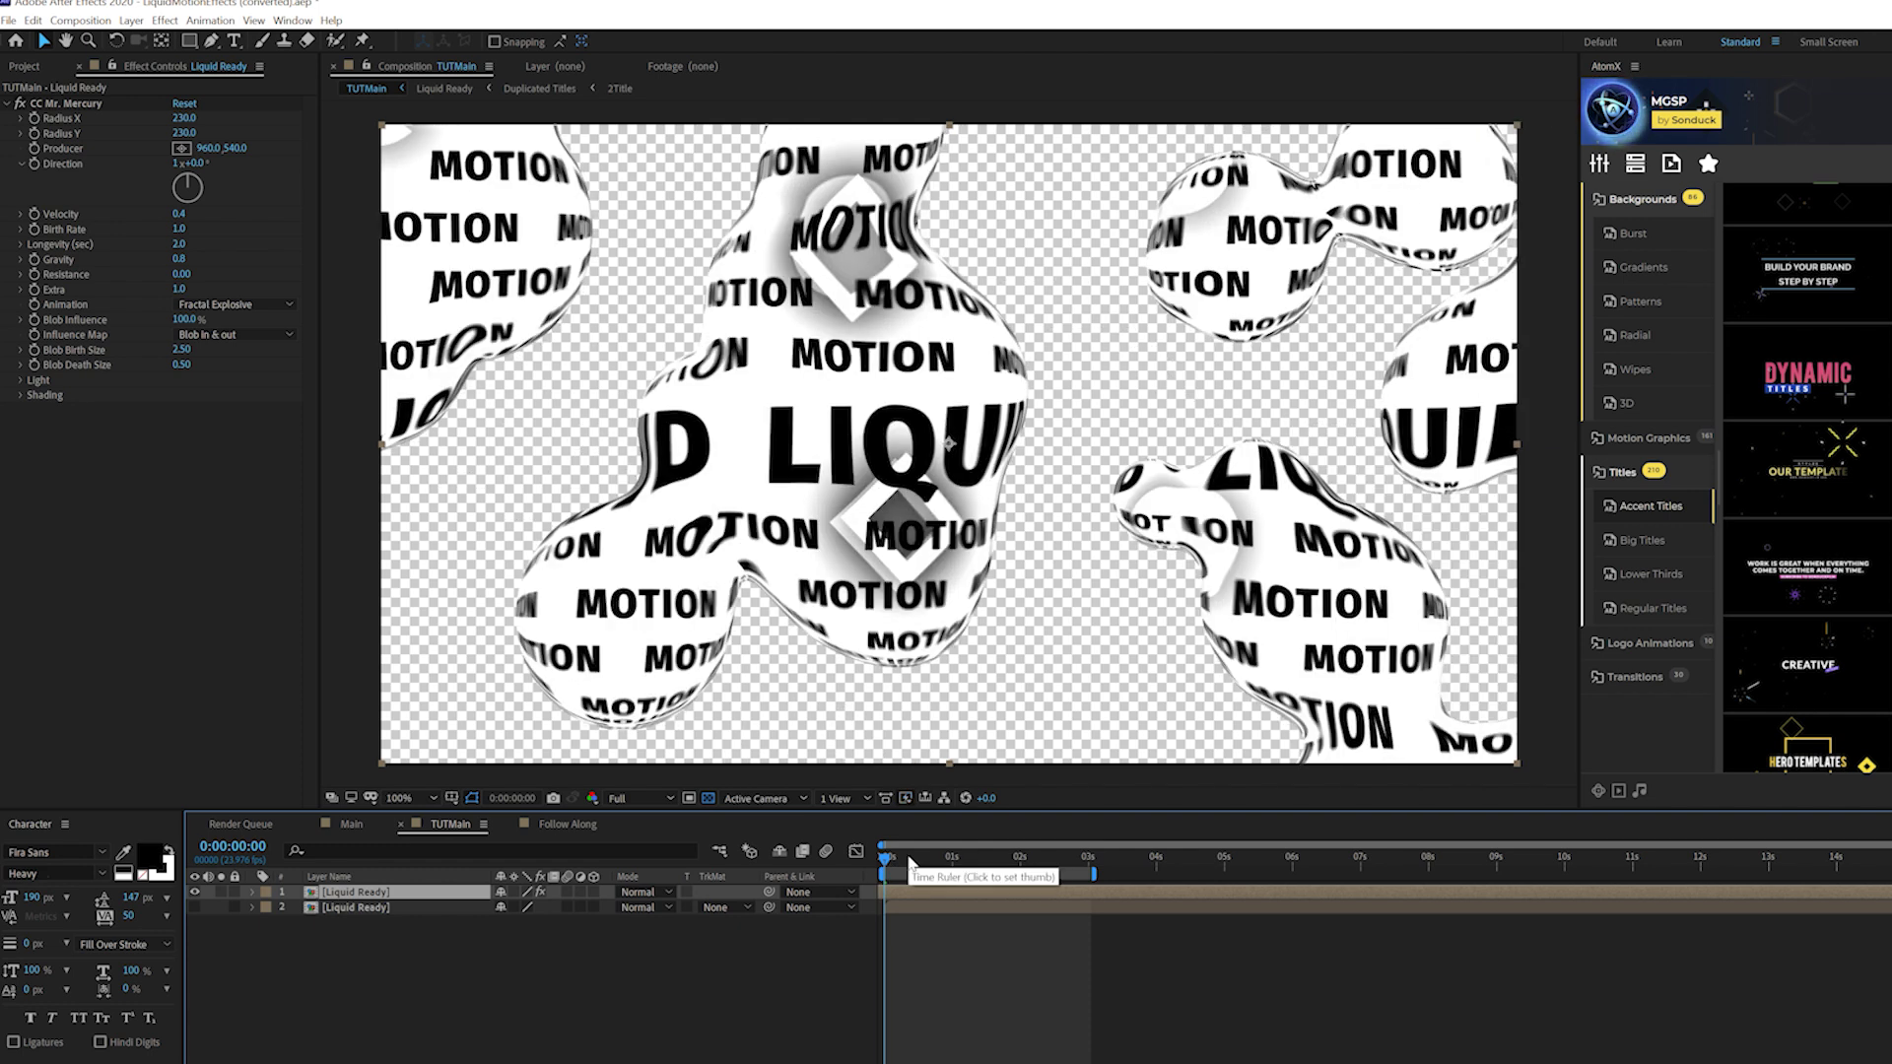
pyautogui.press('space')
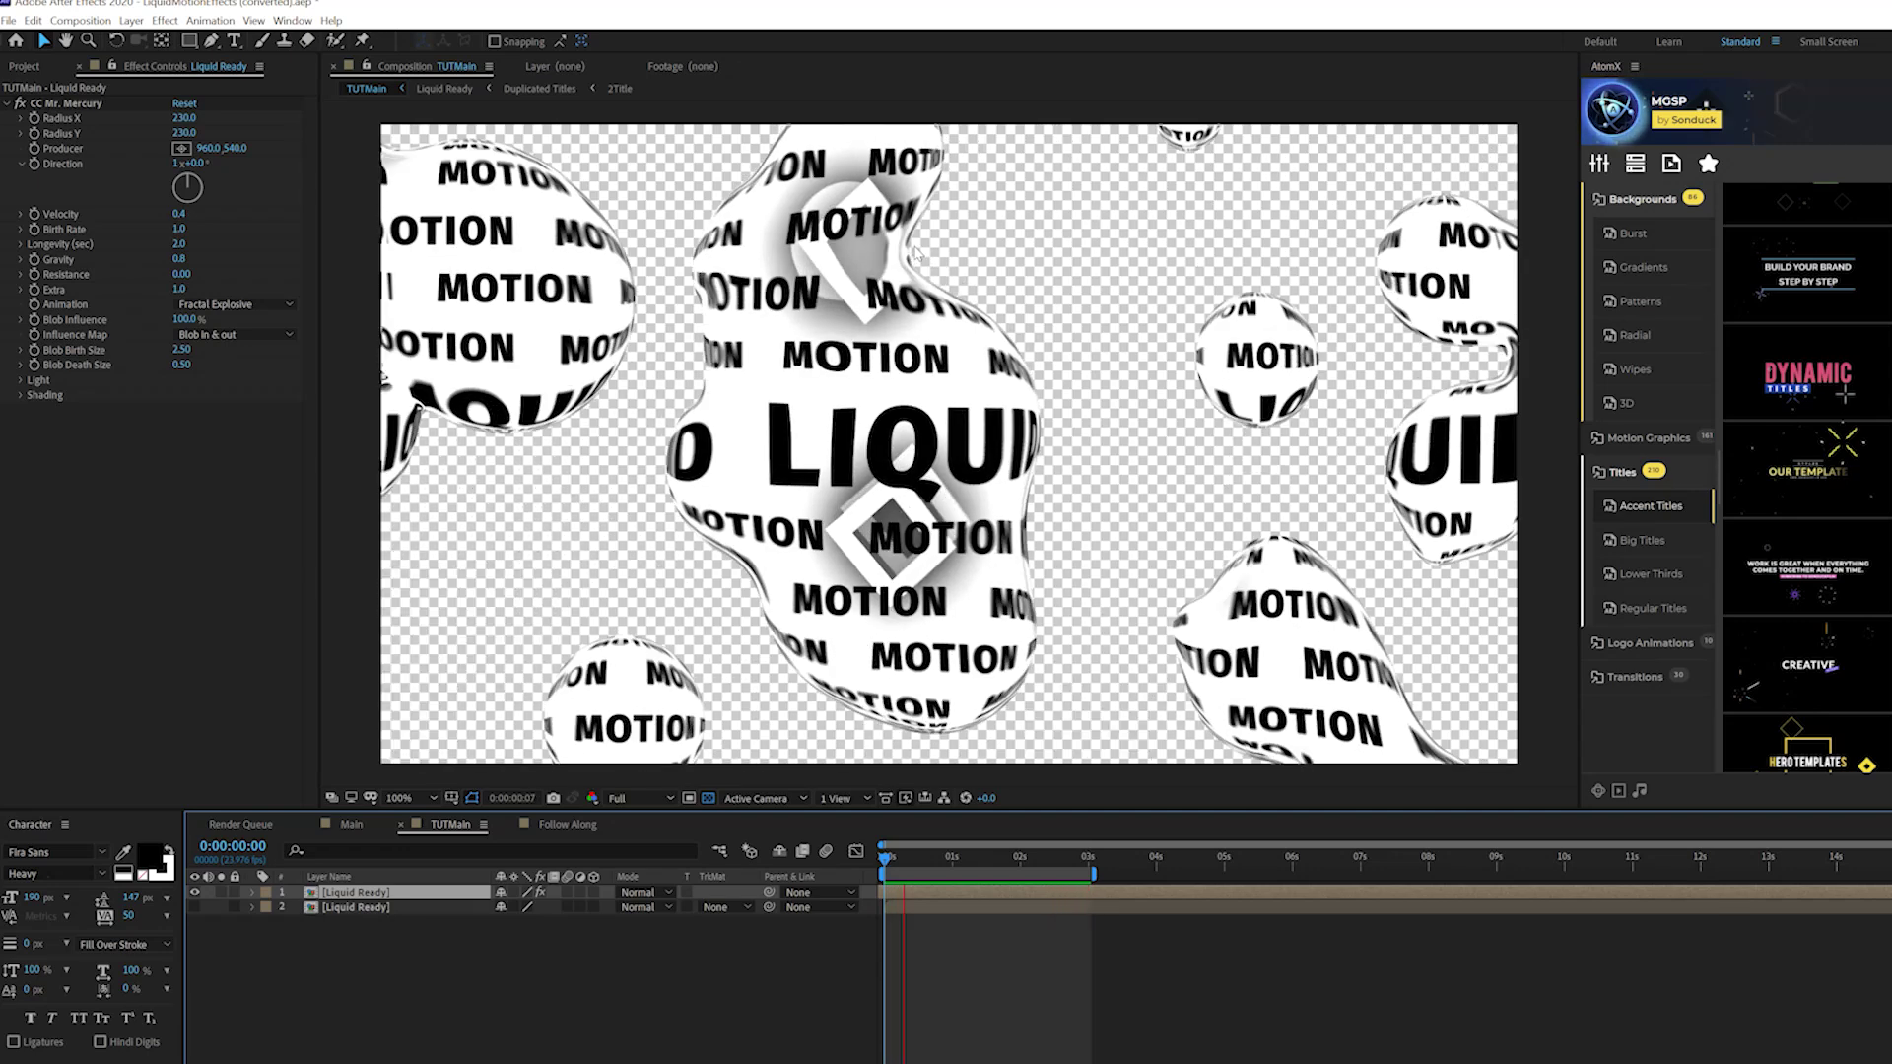
pyautogui.press('space')
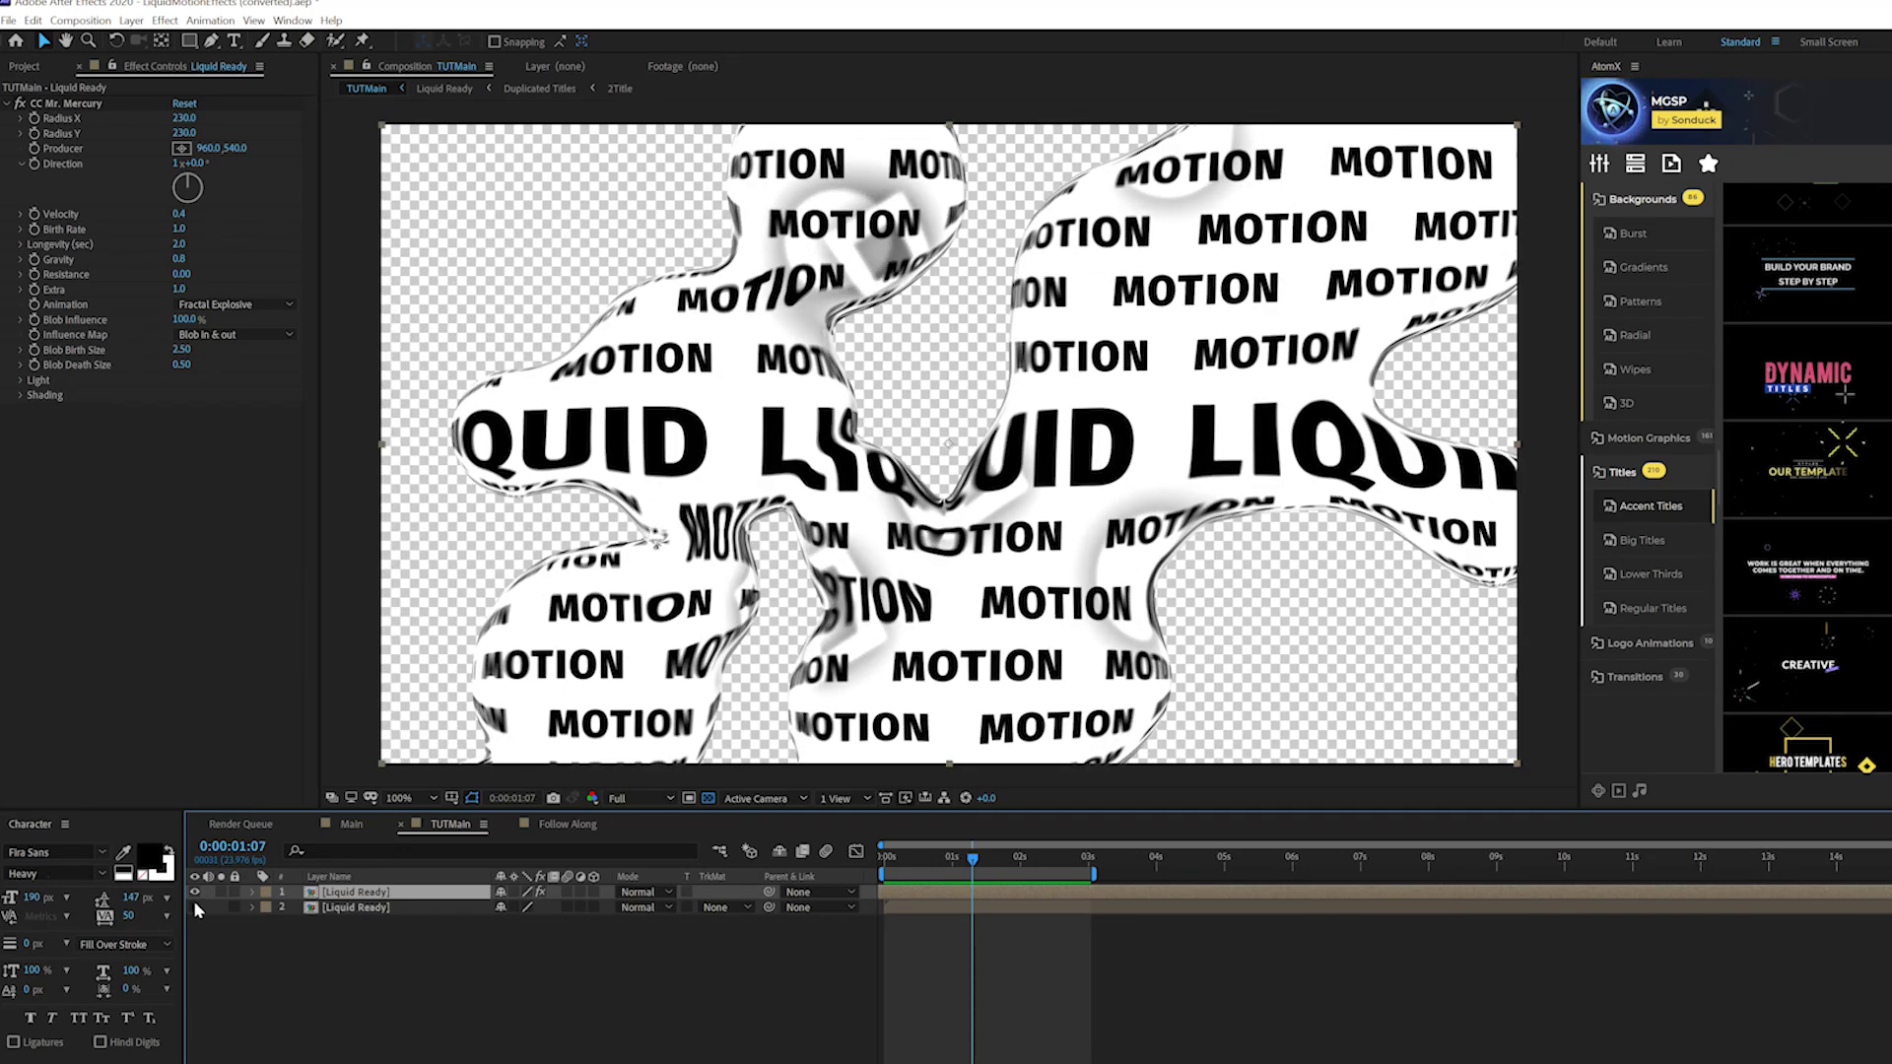
pyautogui.click(194, 907)
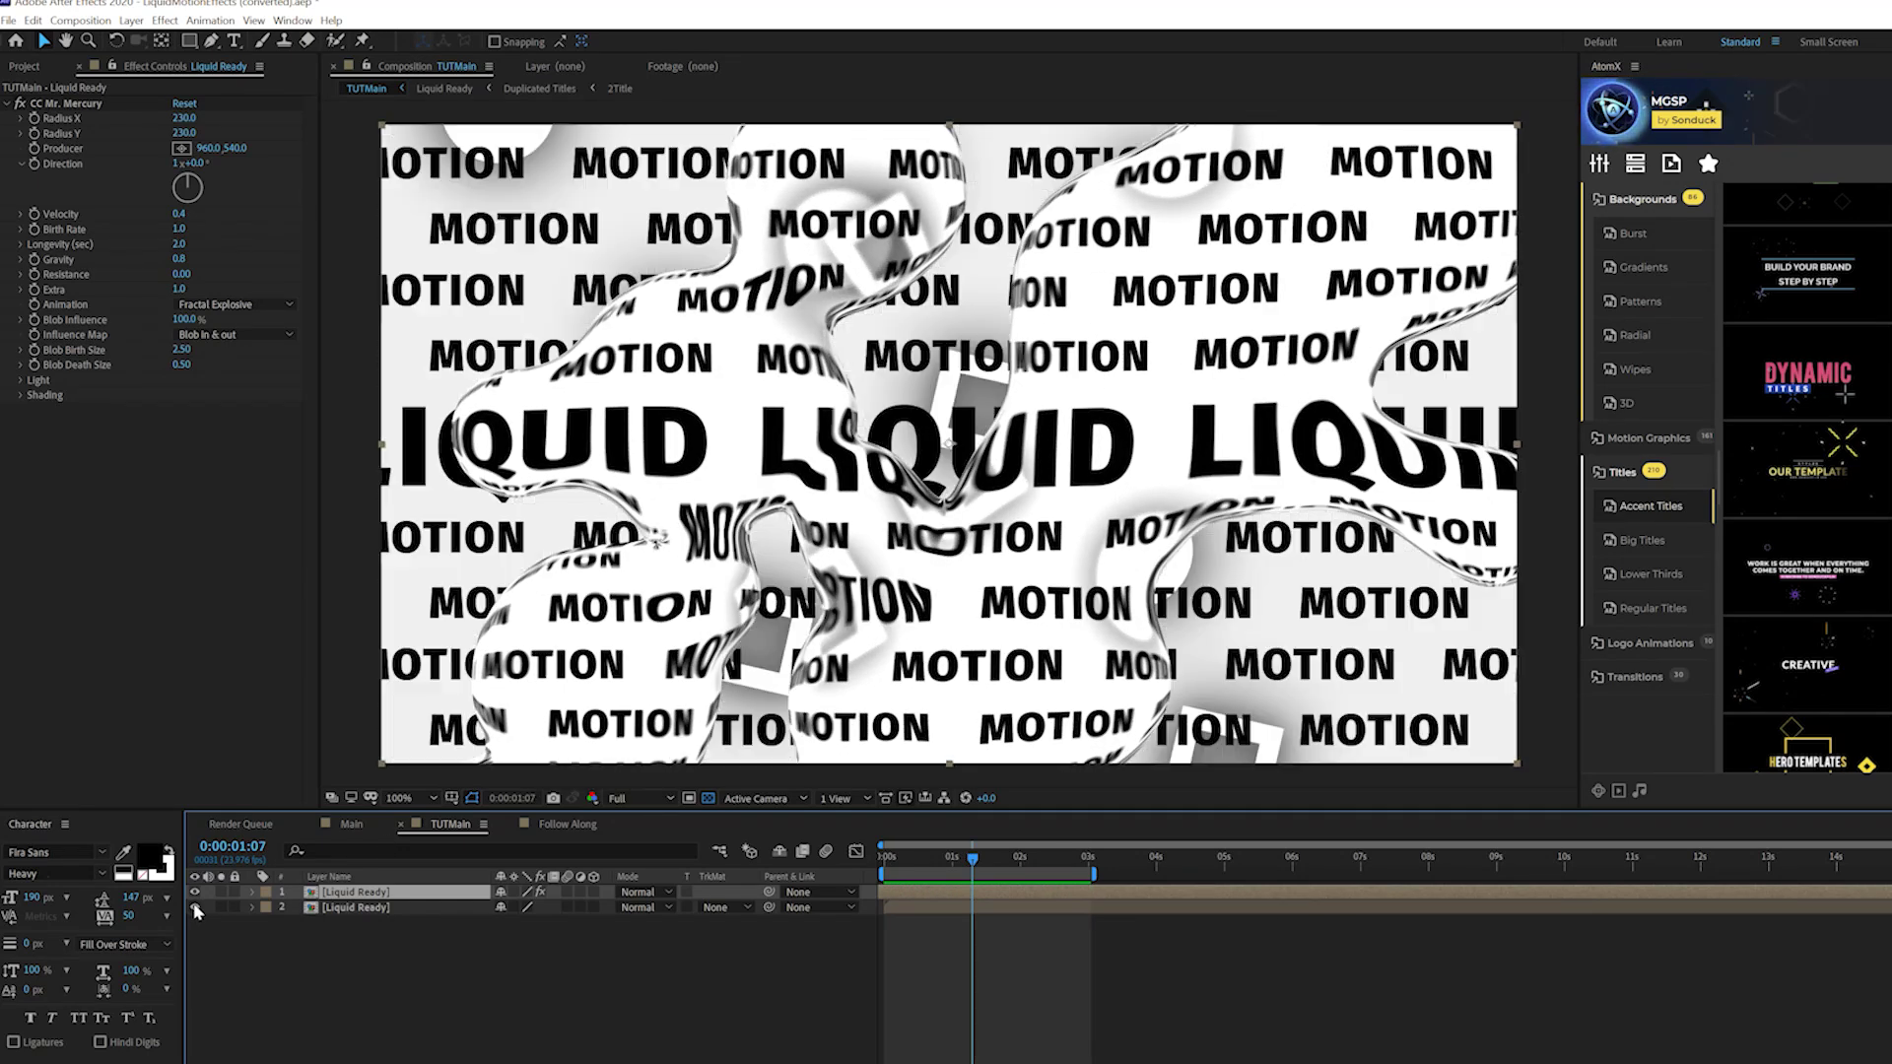
pyautogui.moveTo(941, 854)
pyautogui.mouseDown()
pyautogui.moveTo(891, 856)
pyautogui.moveTo(974, 855)
pyautogui.mouseUp()
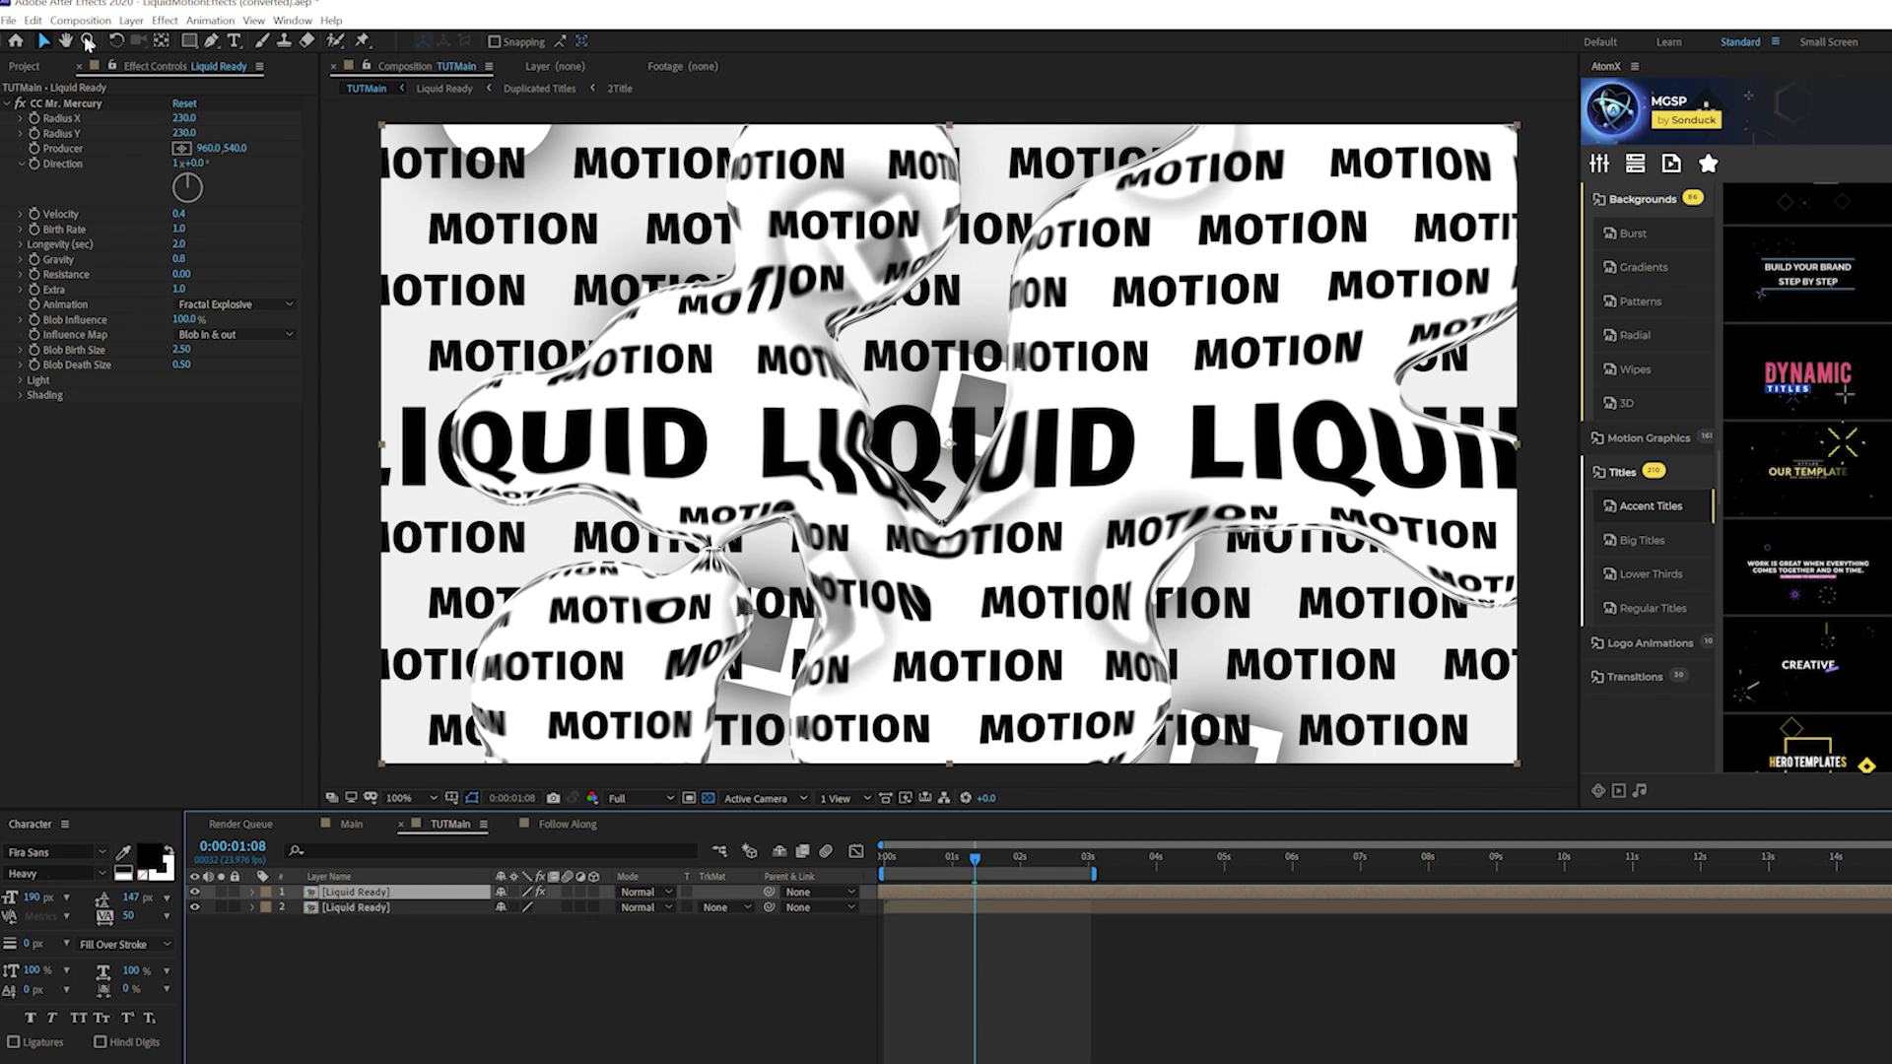
# - Pre-compose the top blob layer into a new composition named Mercury
pyautogui.click(131, 20)
pyautogui.click(245, 566)
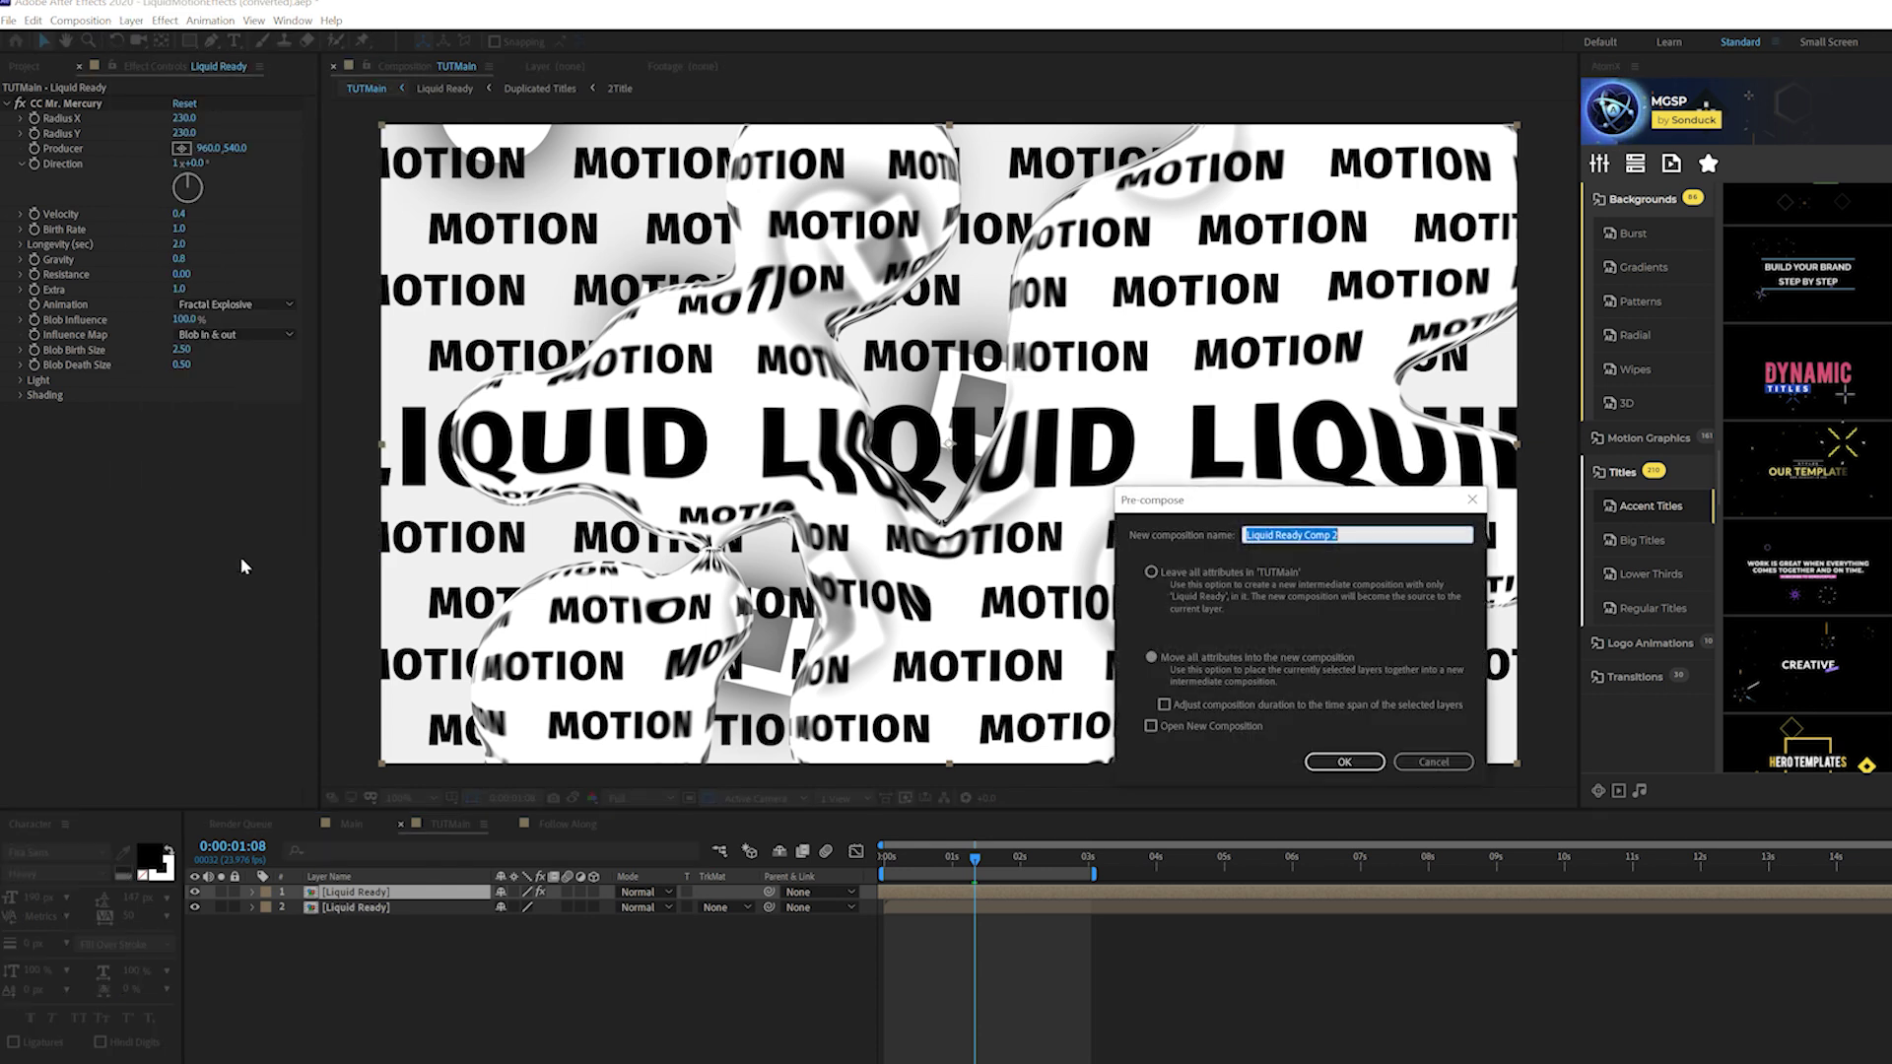
pyautogui.write('Mercury')
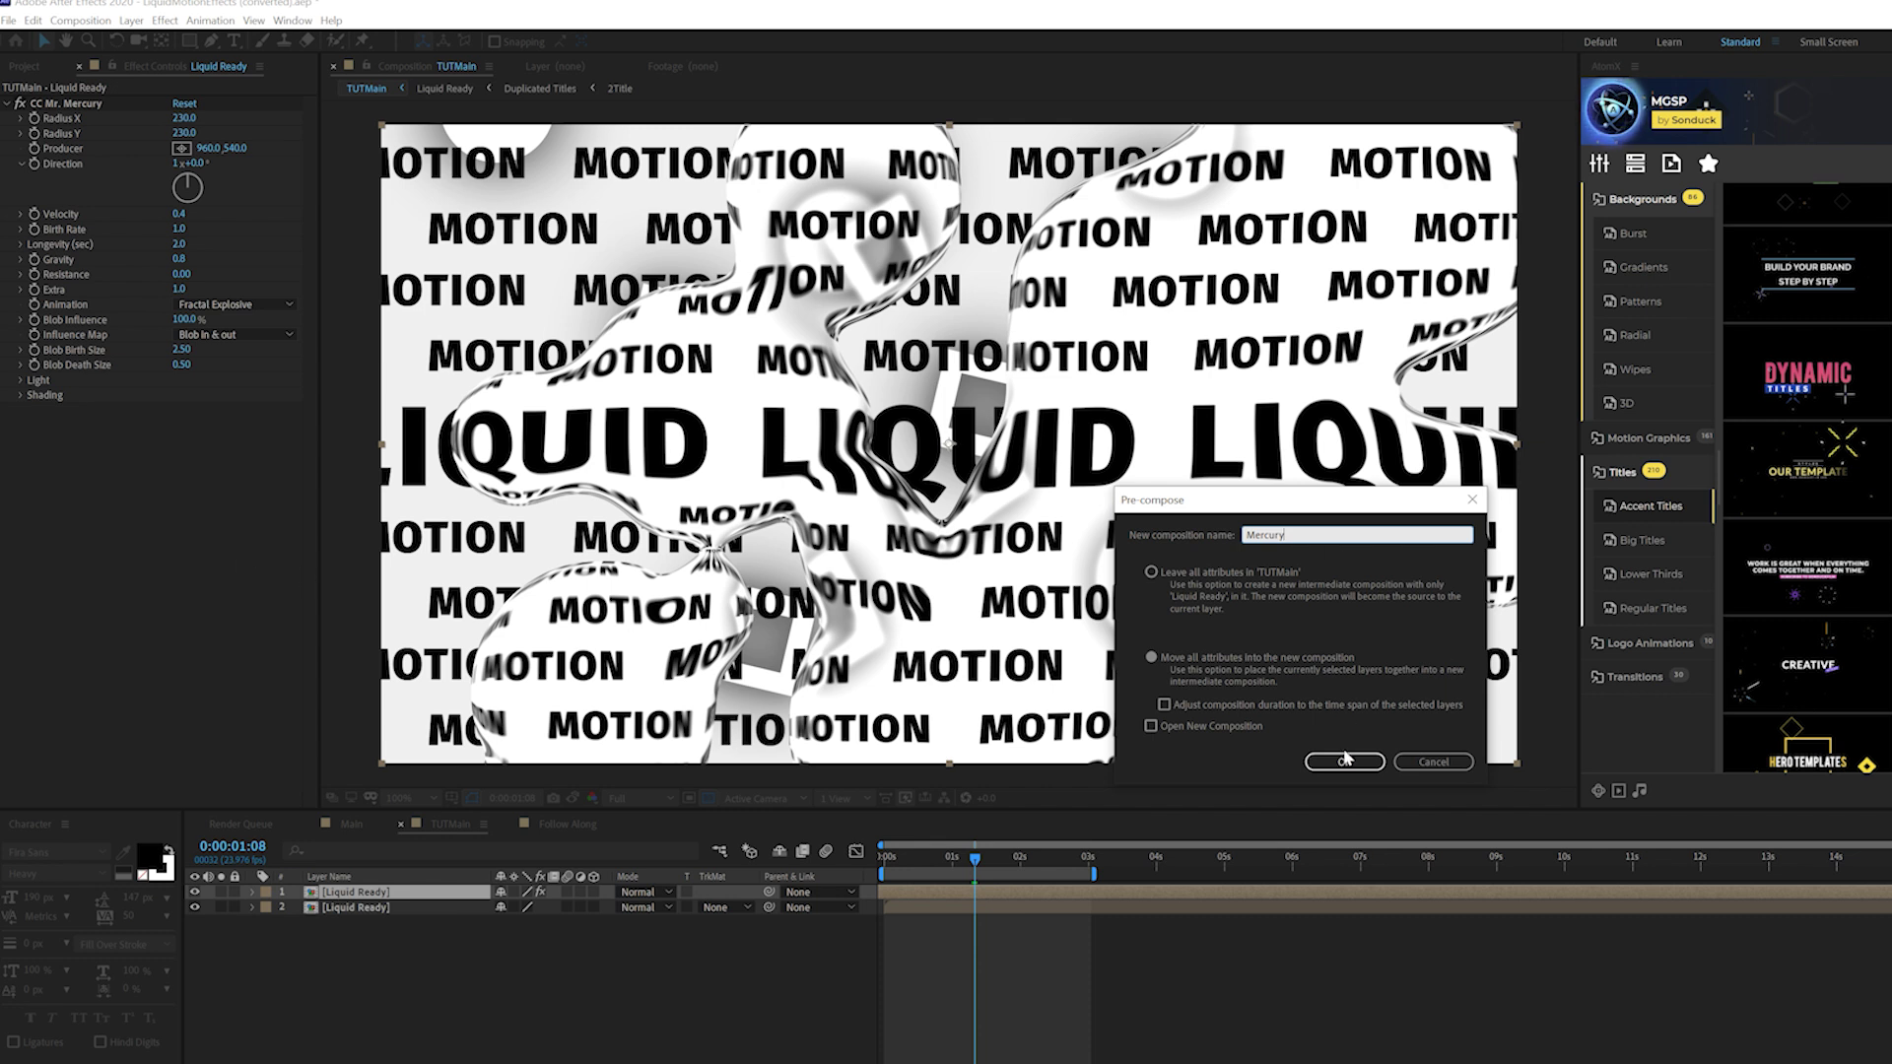
pyautogui.click(1346, 760)
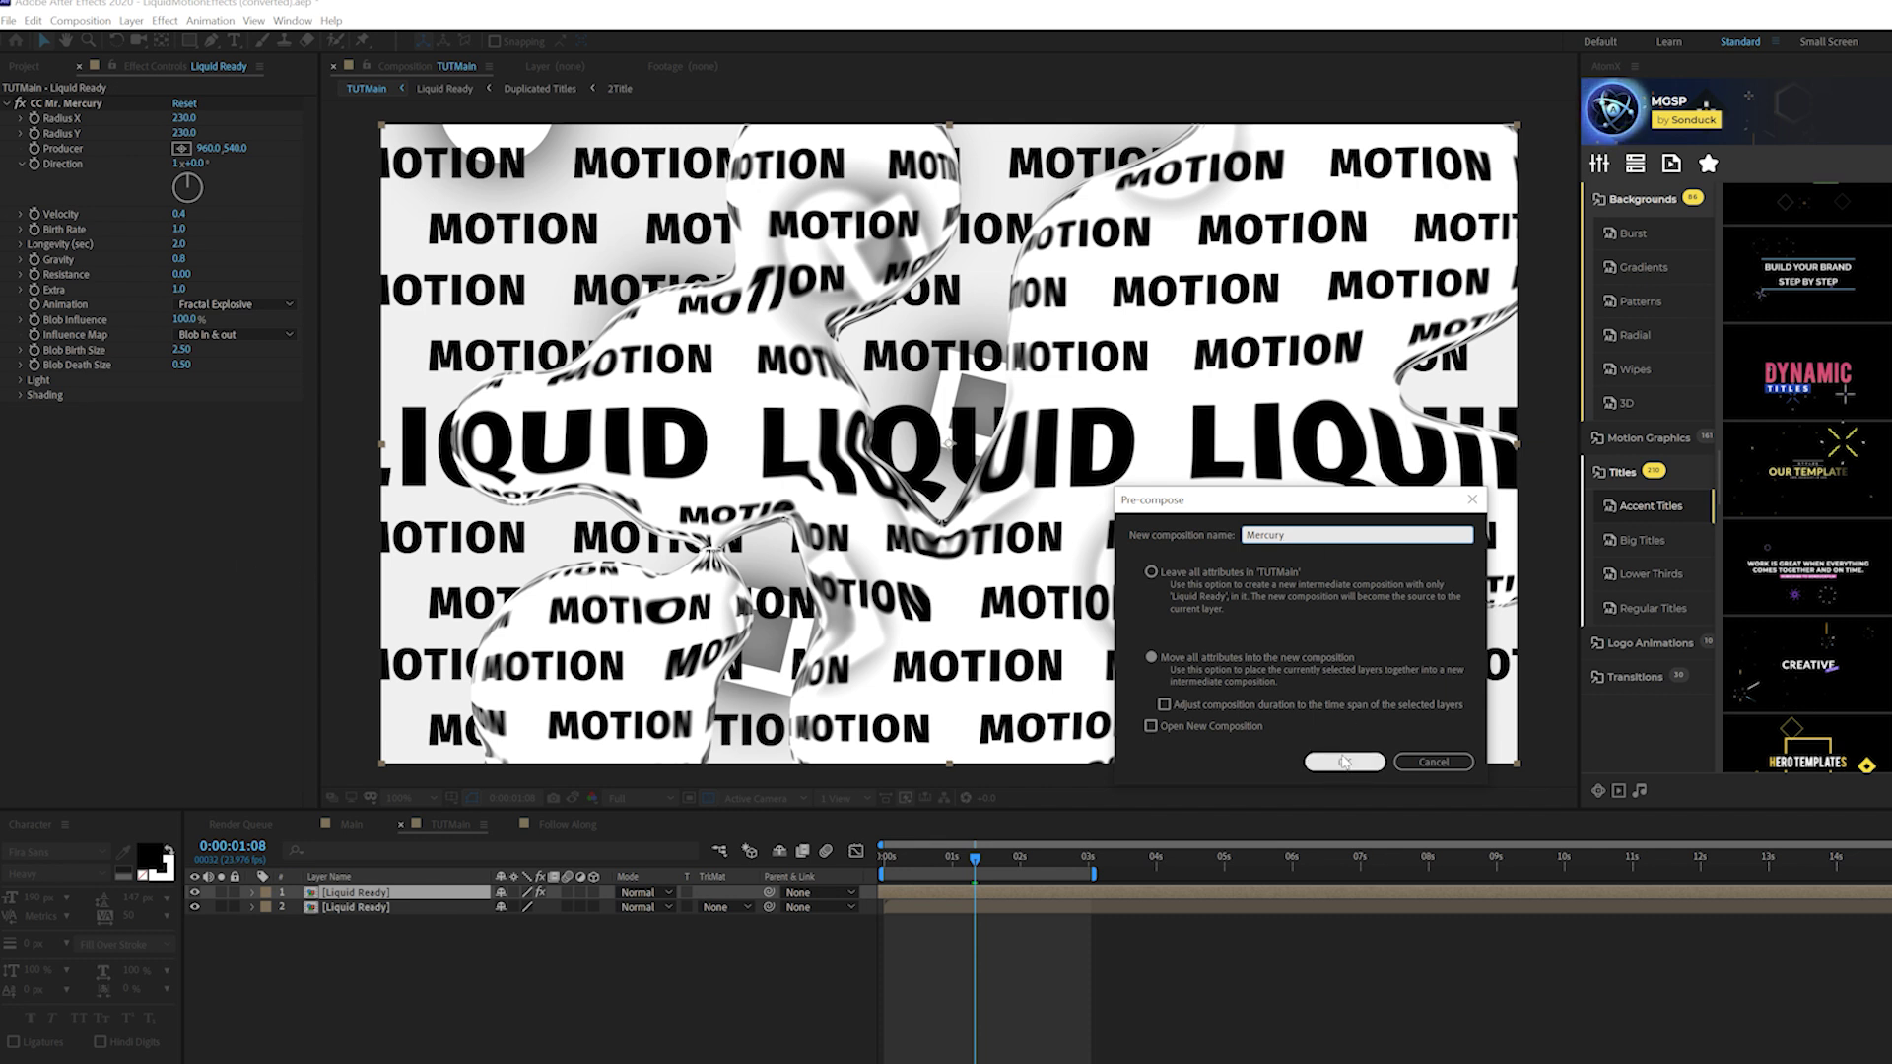
pyautogui.click(342, 909)
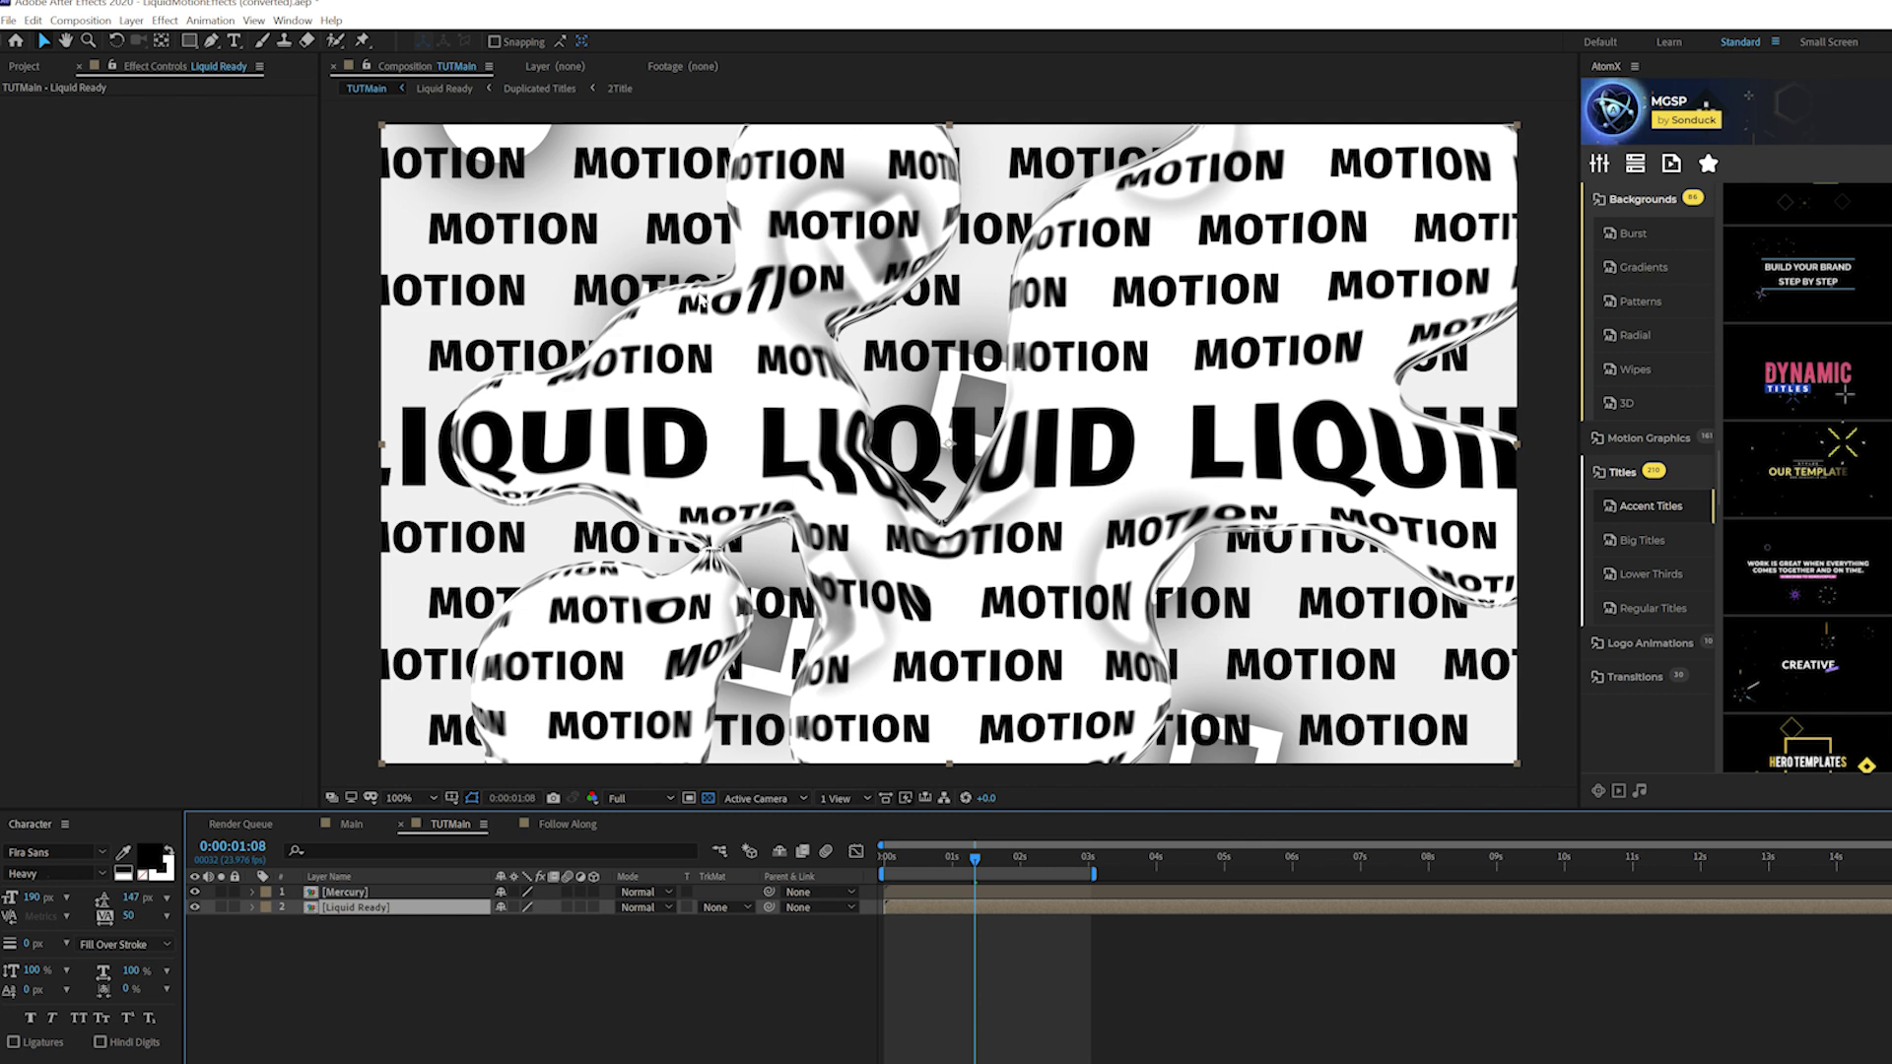
# - Apply CC Glass to Liquid Ready with Bump Map 1. Mercury and Property Alpha, then preview
pyautogui.click(164, 20)
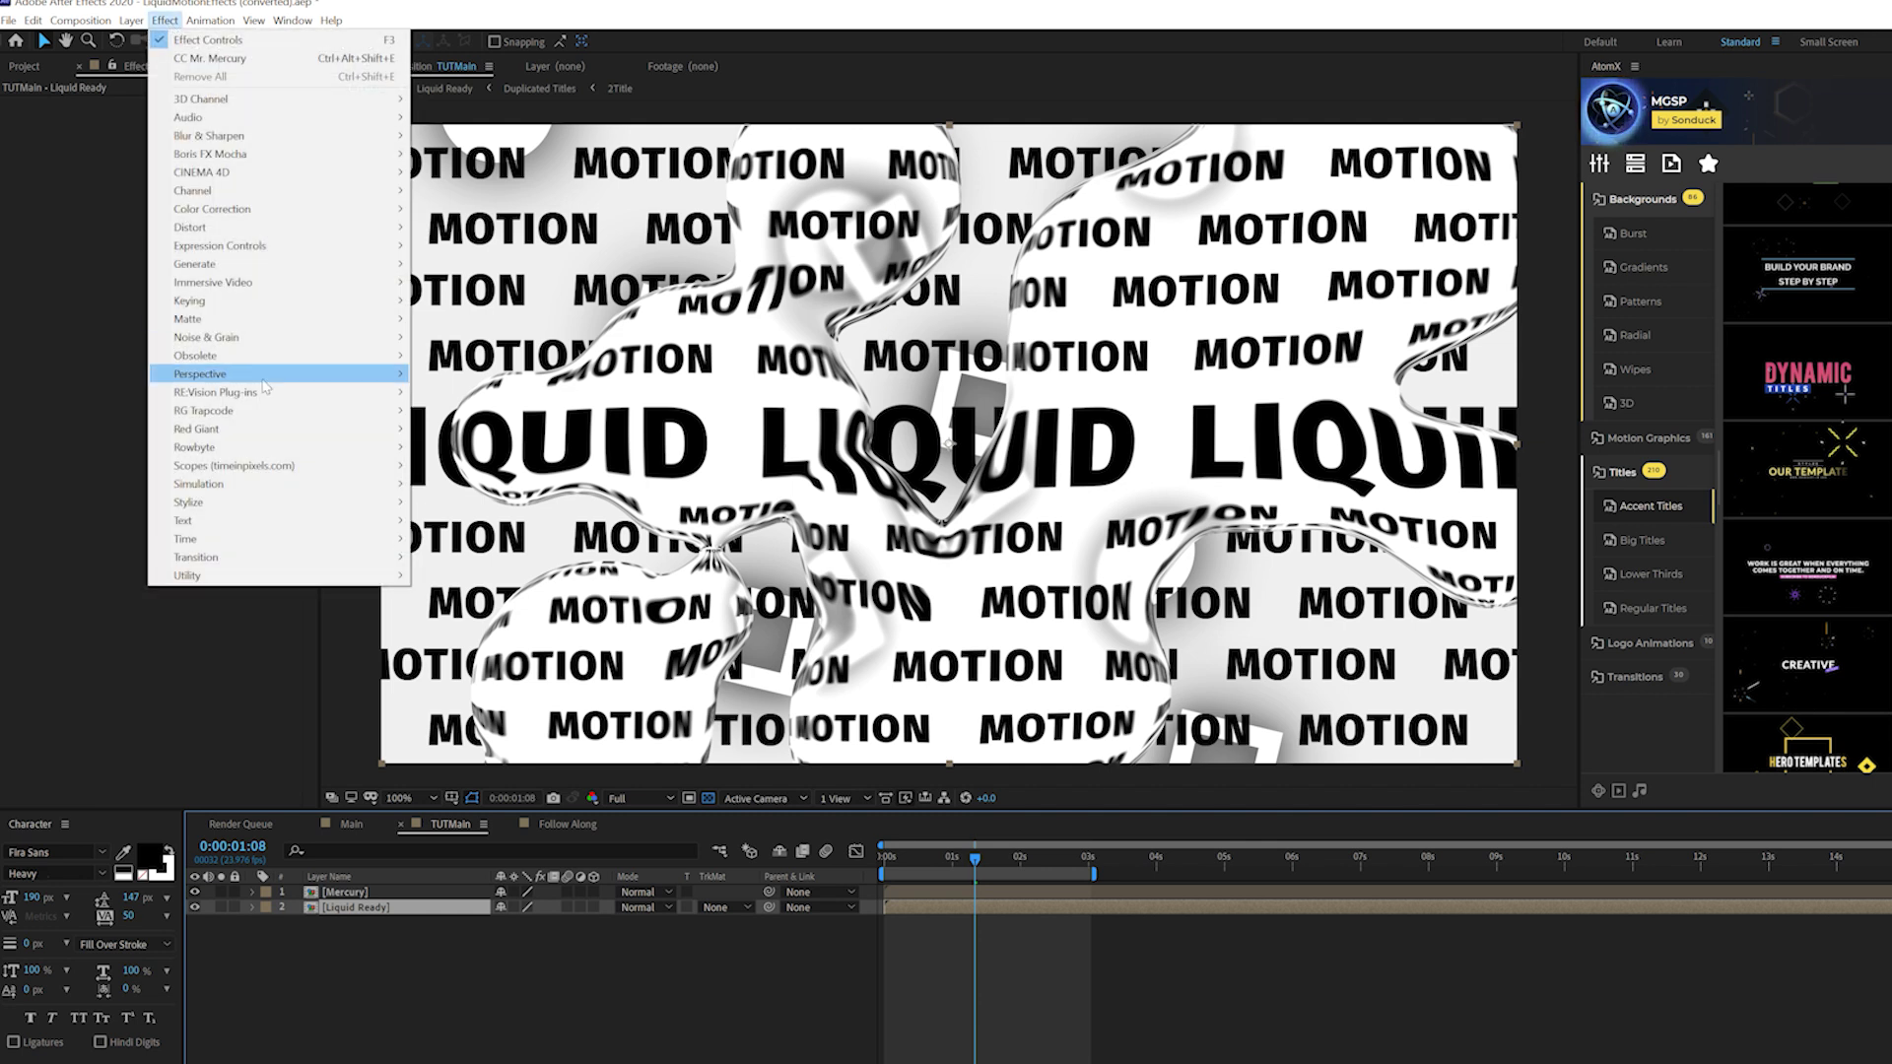
pyautogui.moveTo(223, 503)
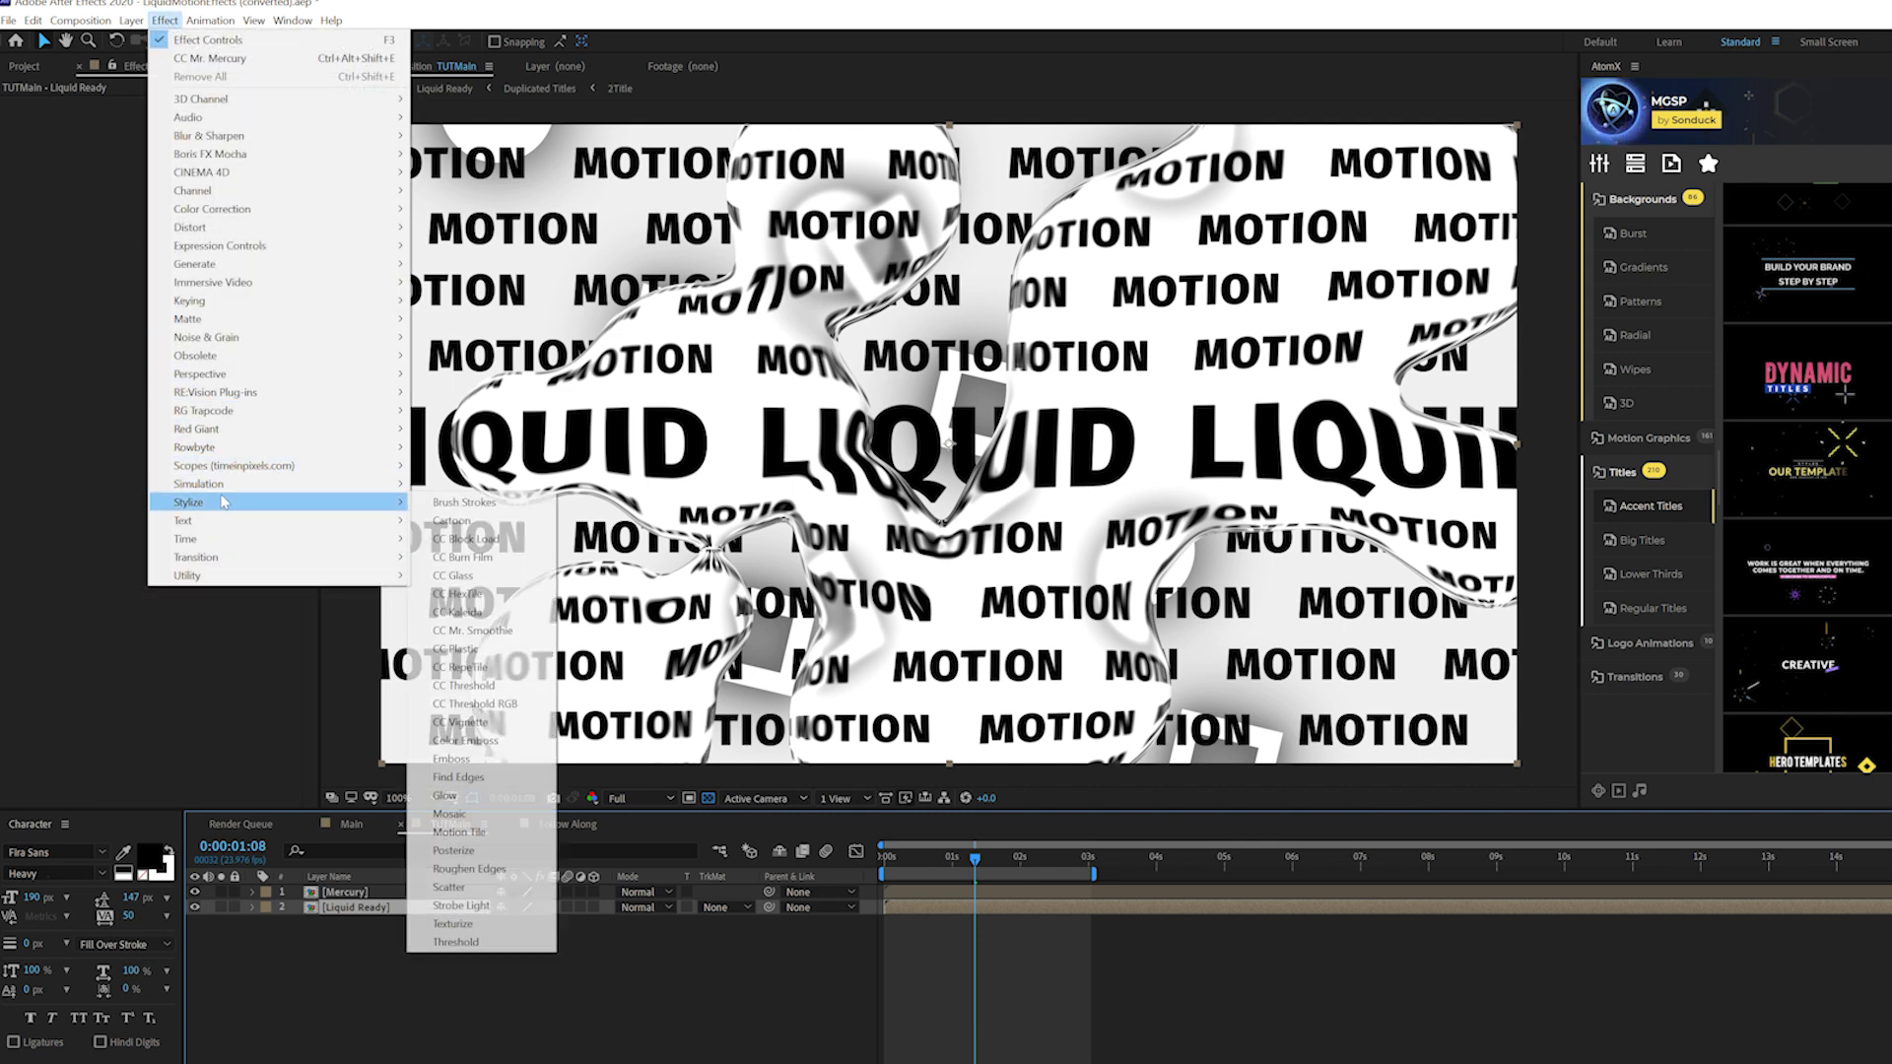
pyautogui.click(459, 577)
pyautogui.click(24, 121)
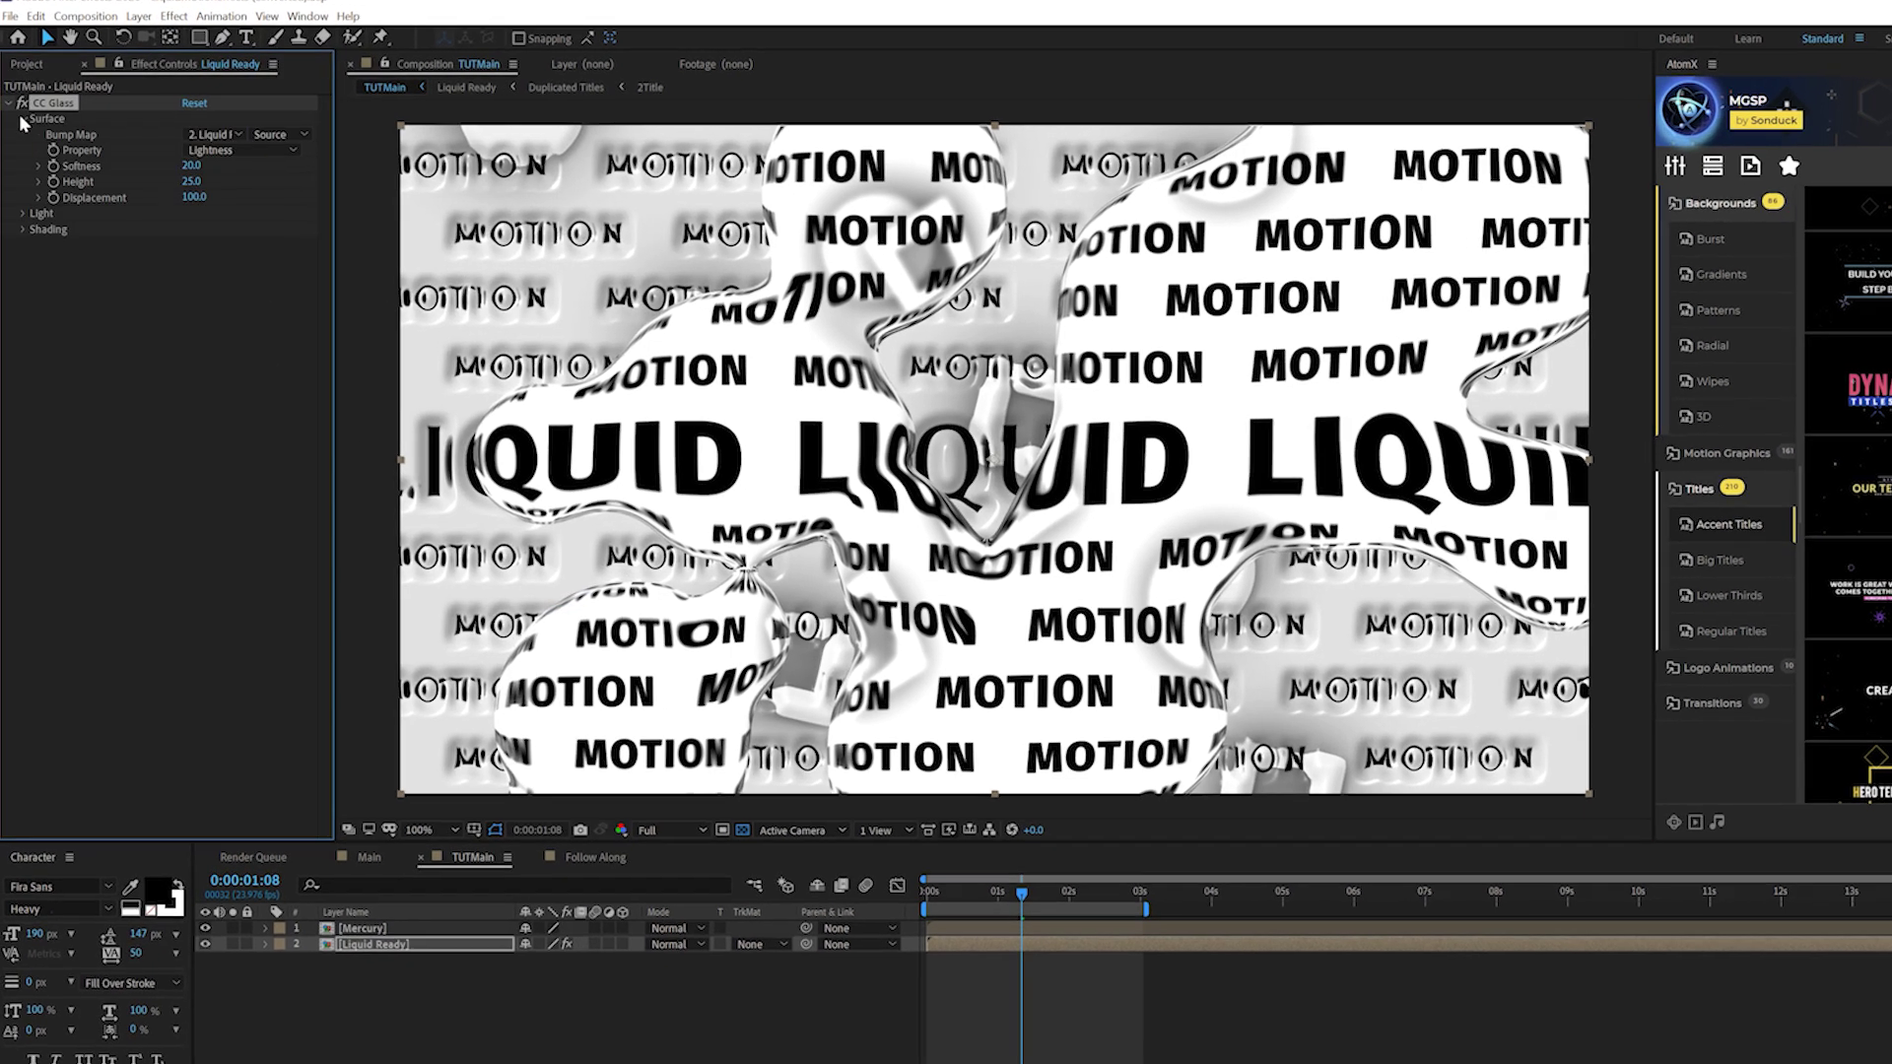
pyautogui.click(203, 134)
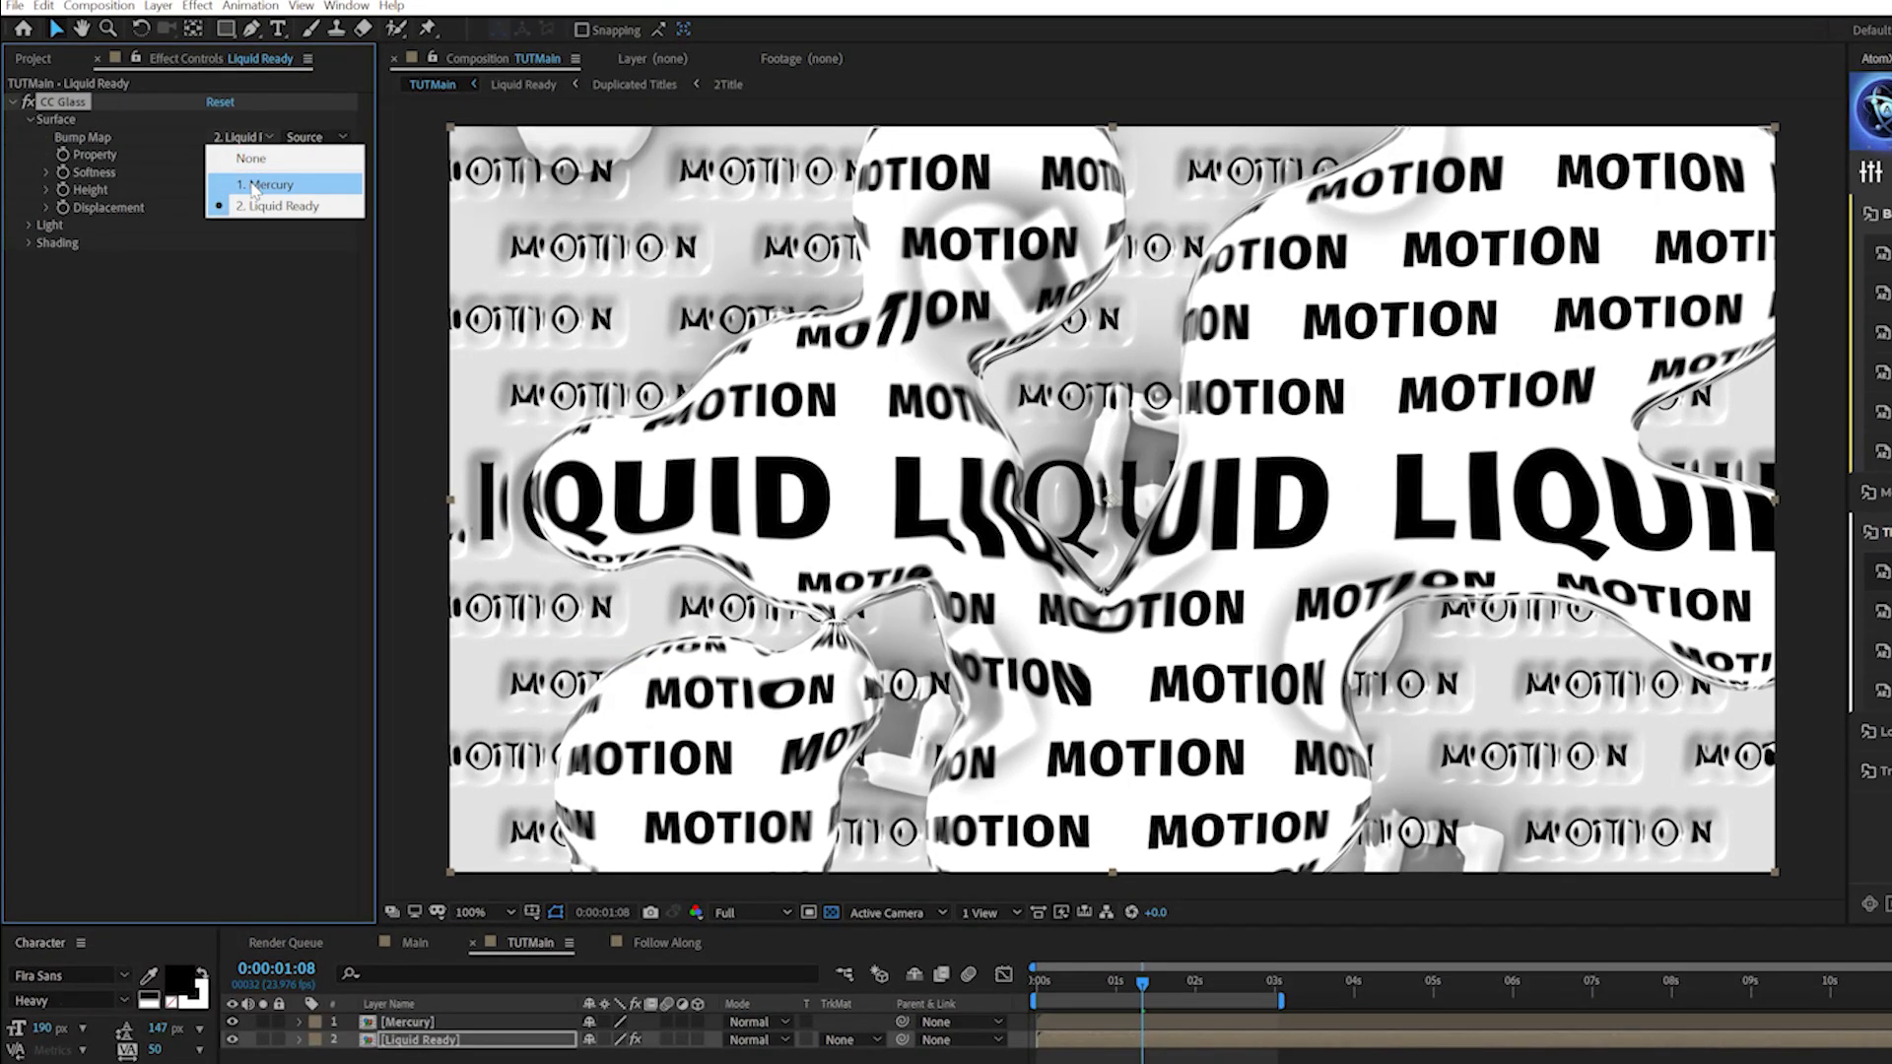
pyautogui.click(254, 185)
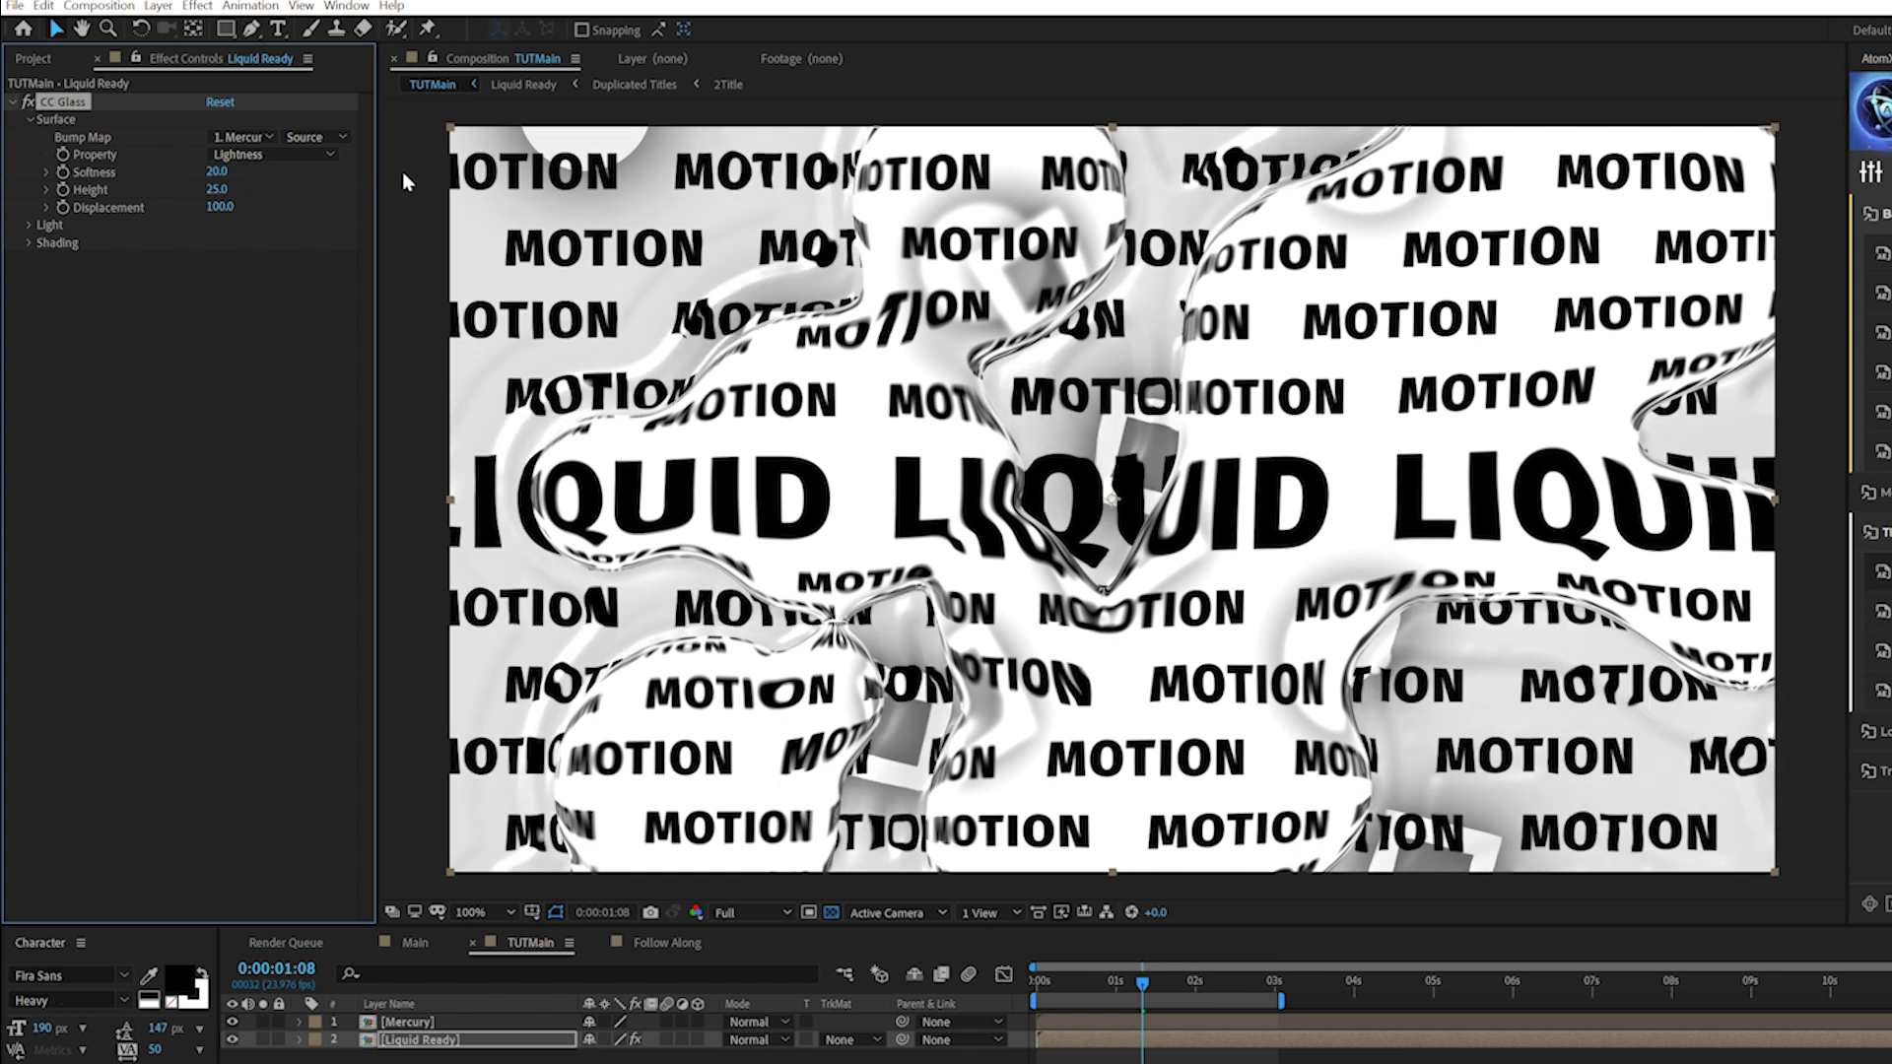
pyautogui.click(280, 156)
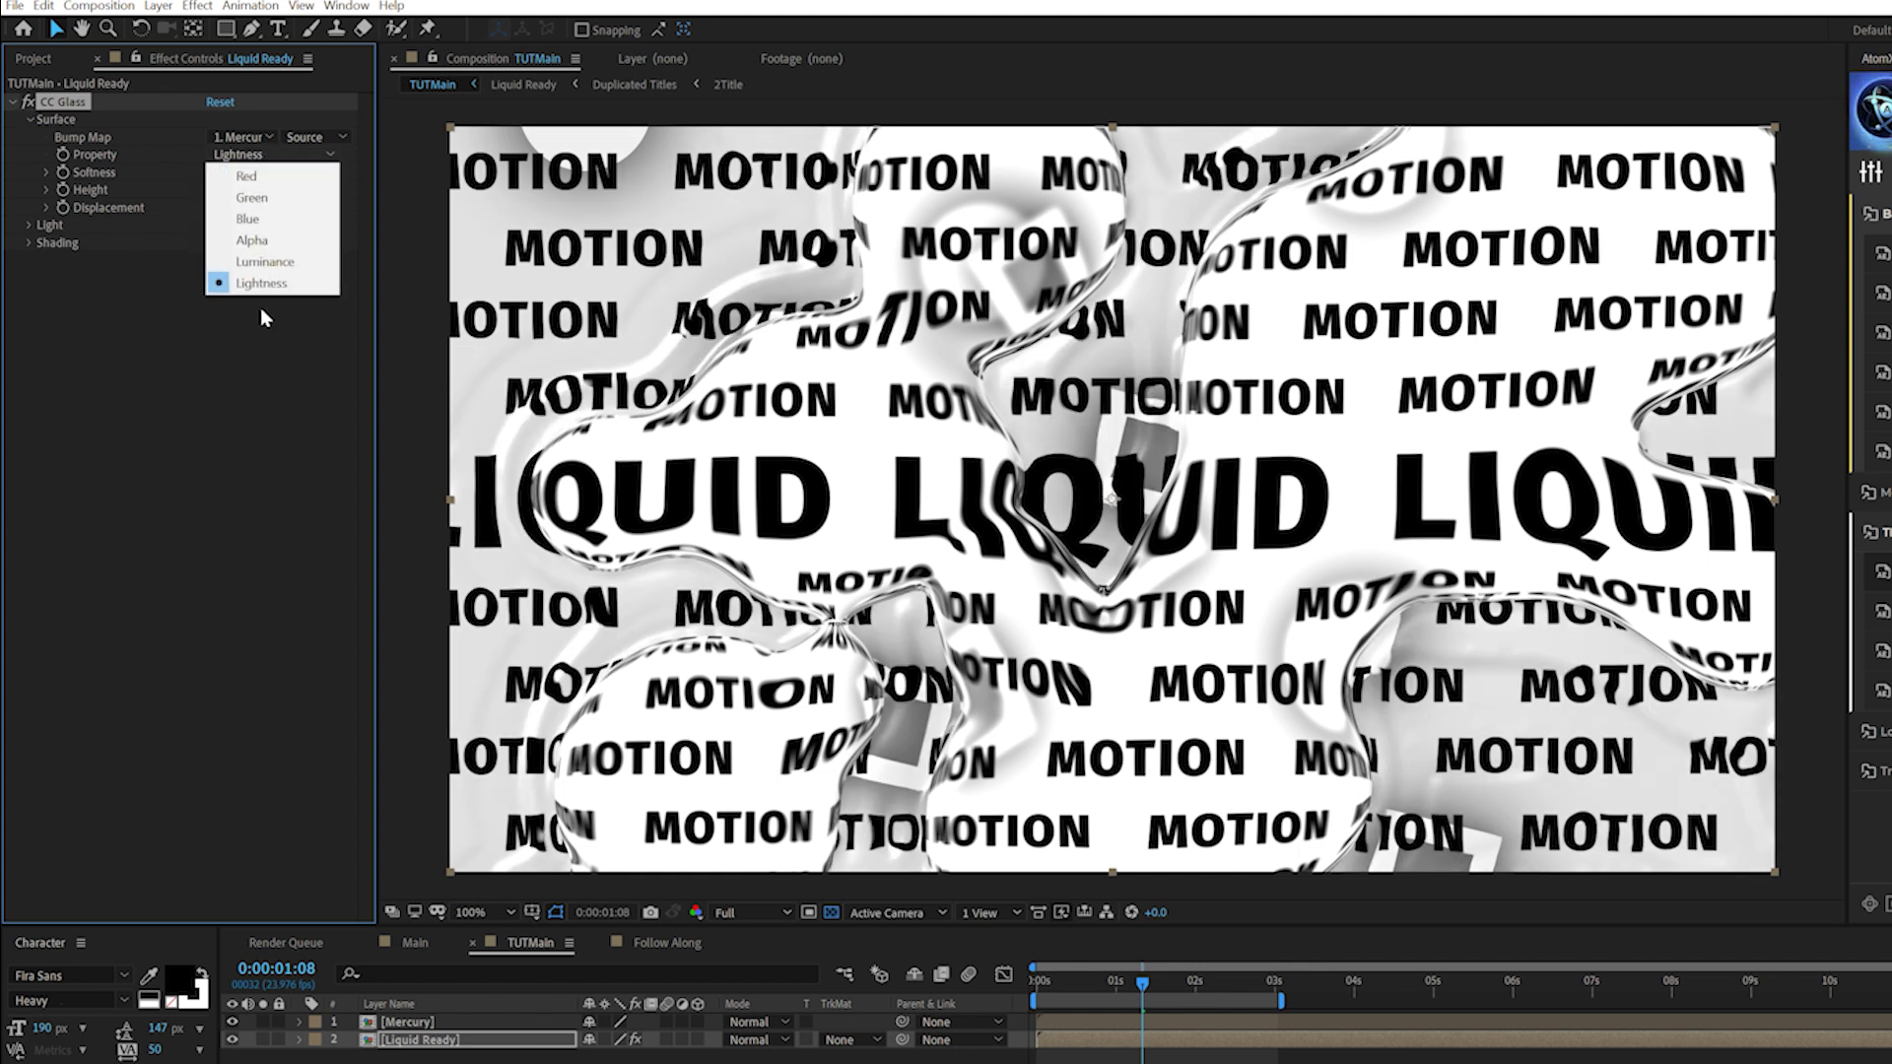
pyautogui.click(255, 238)
pyautogui.press('space')
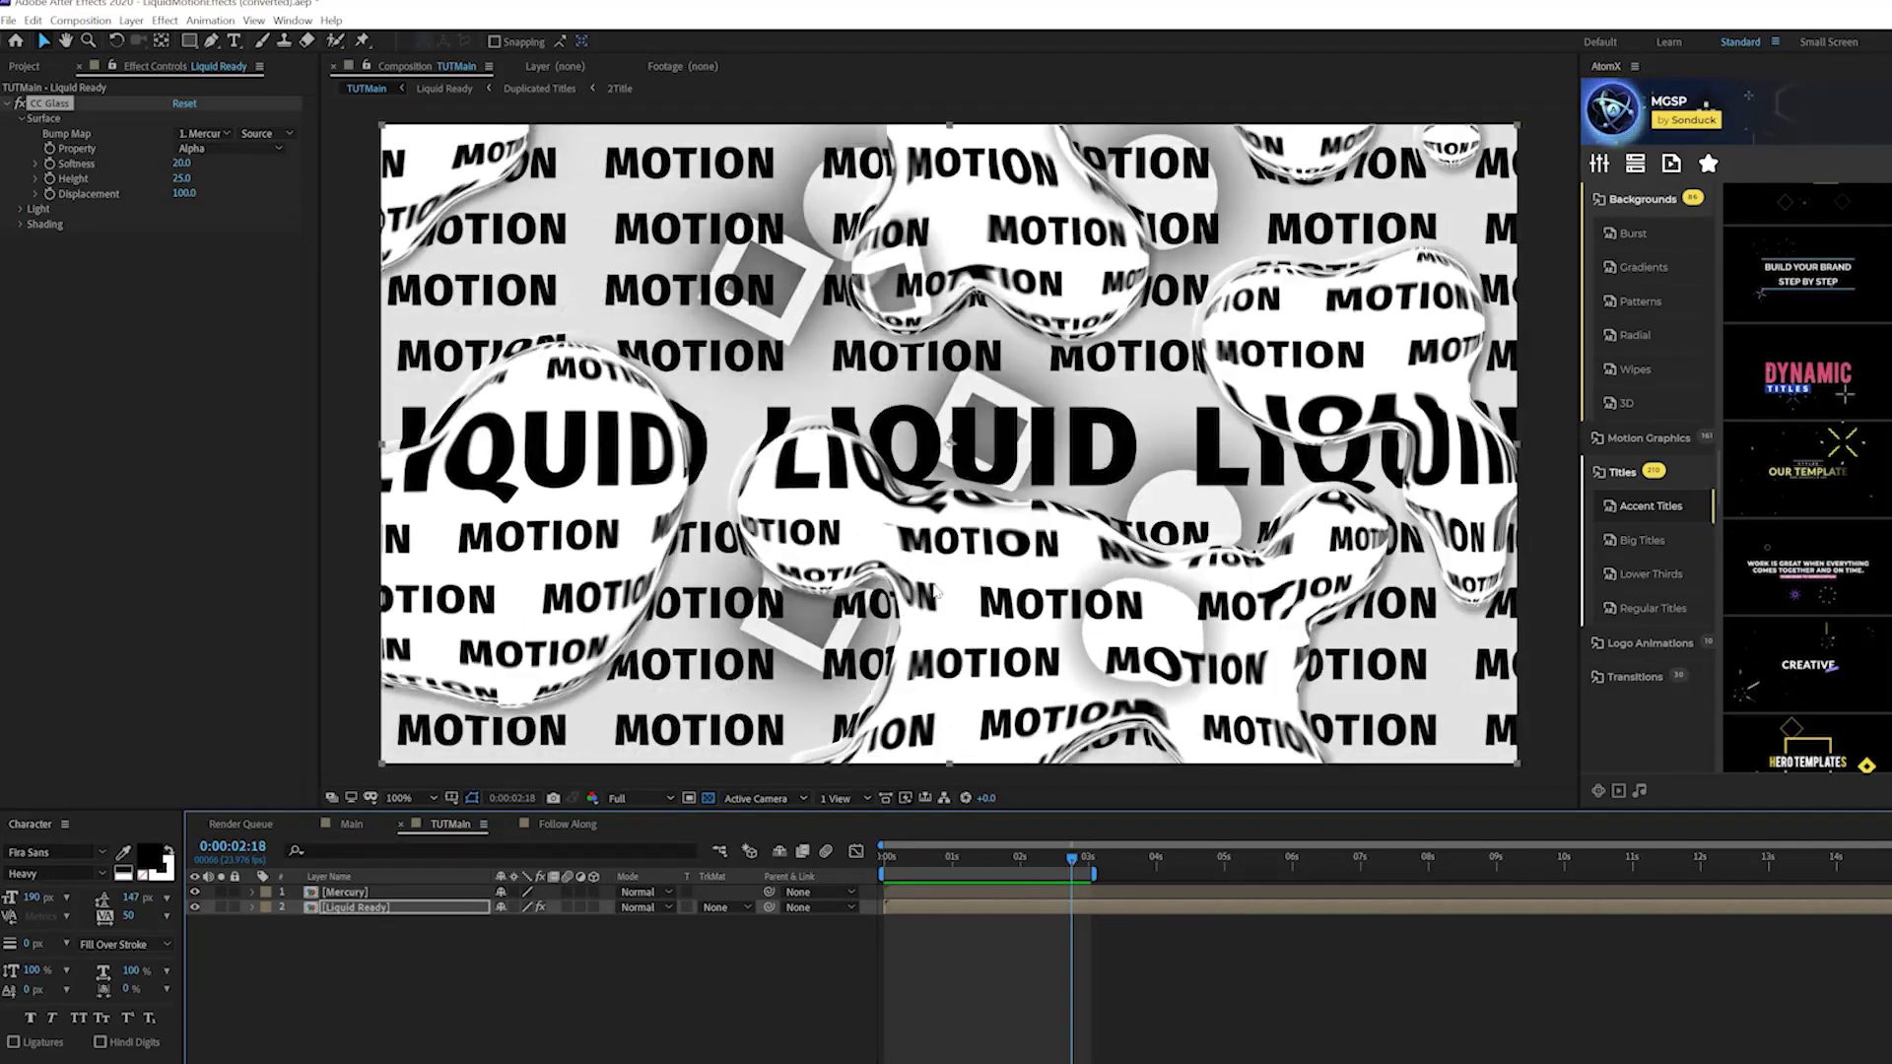
pyautogui.moveTo(909, 865); pyautogui.dragTo(958, 865)
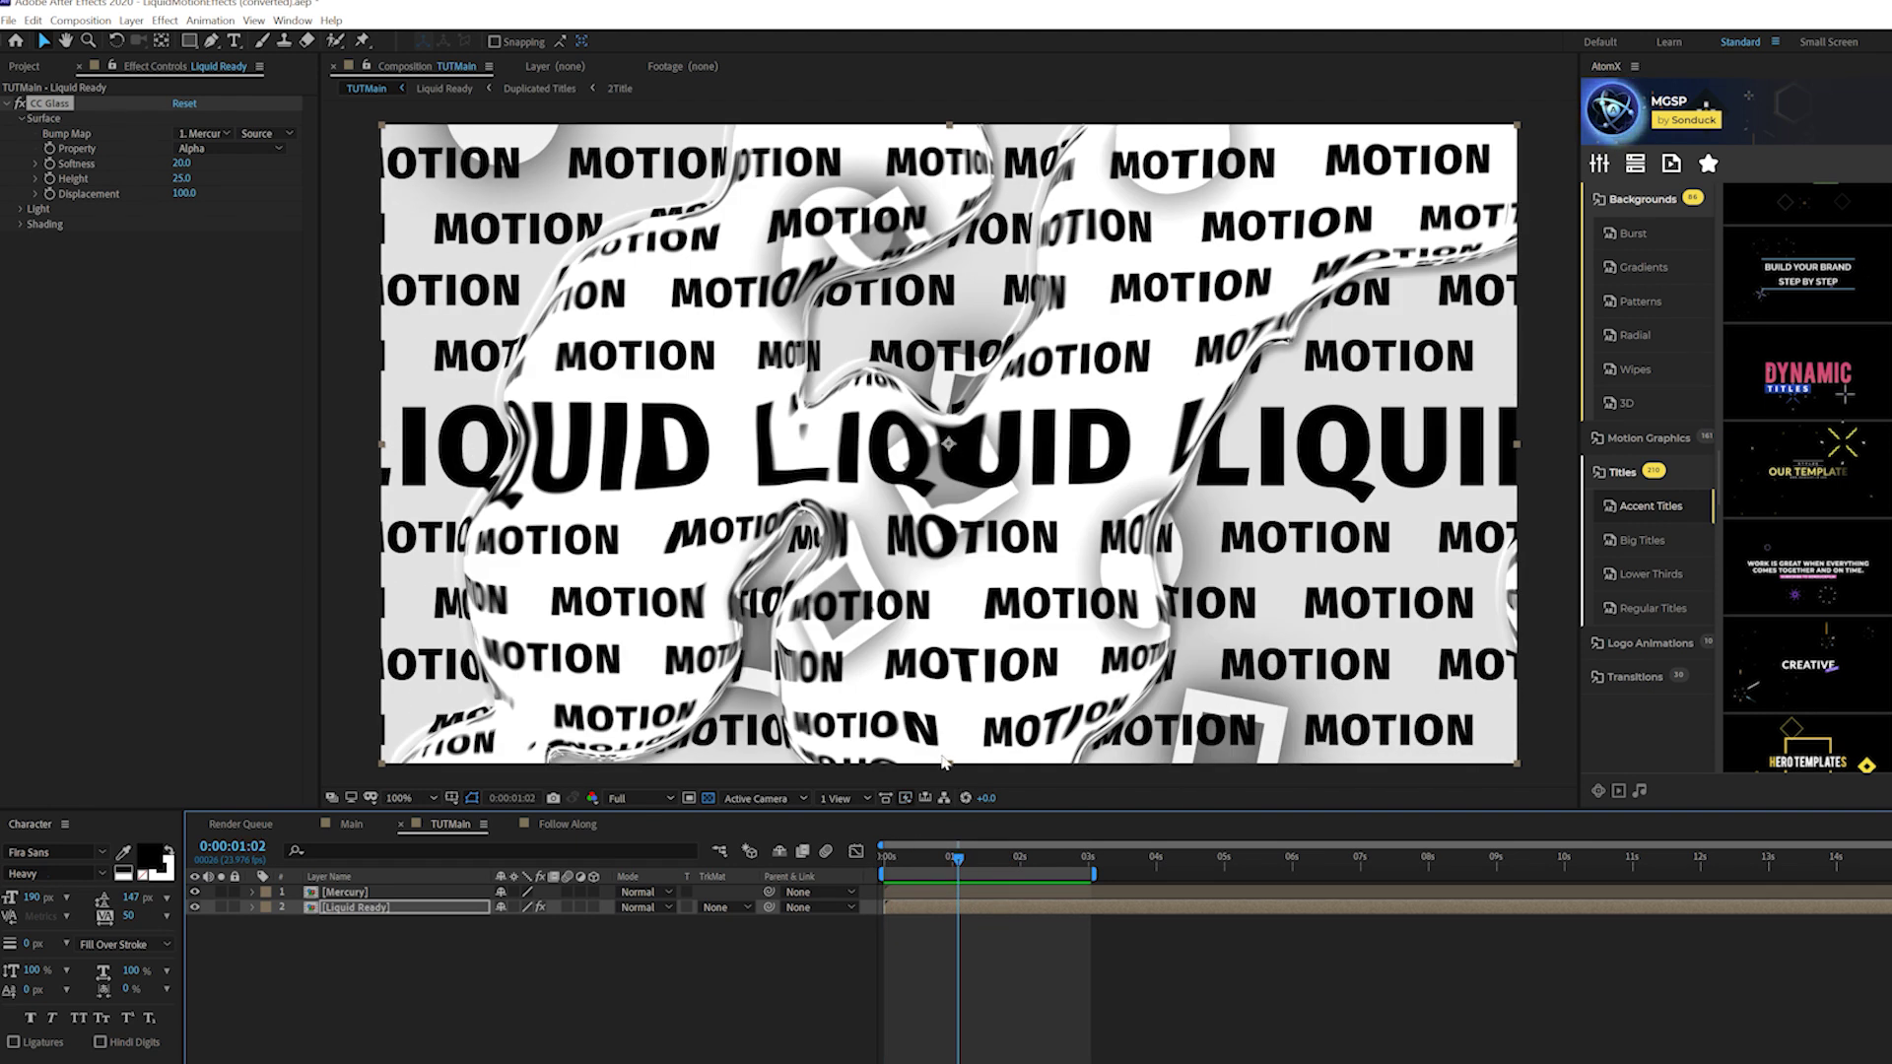
pyautogui.click(582, 961)
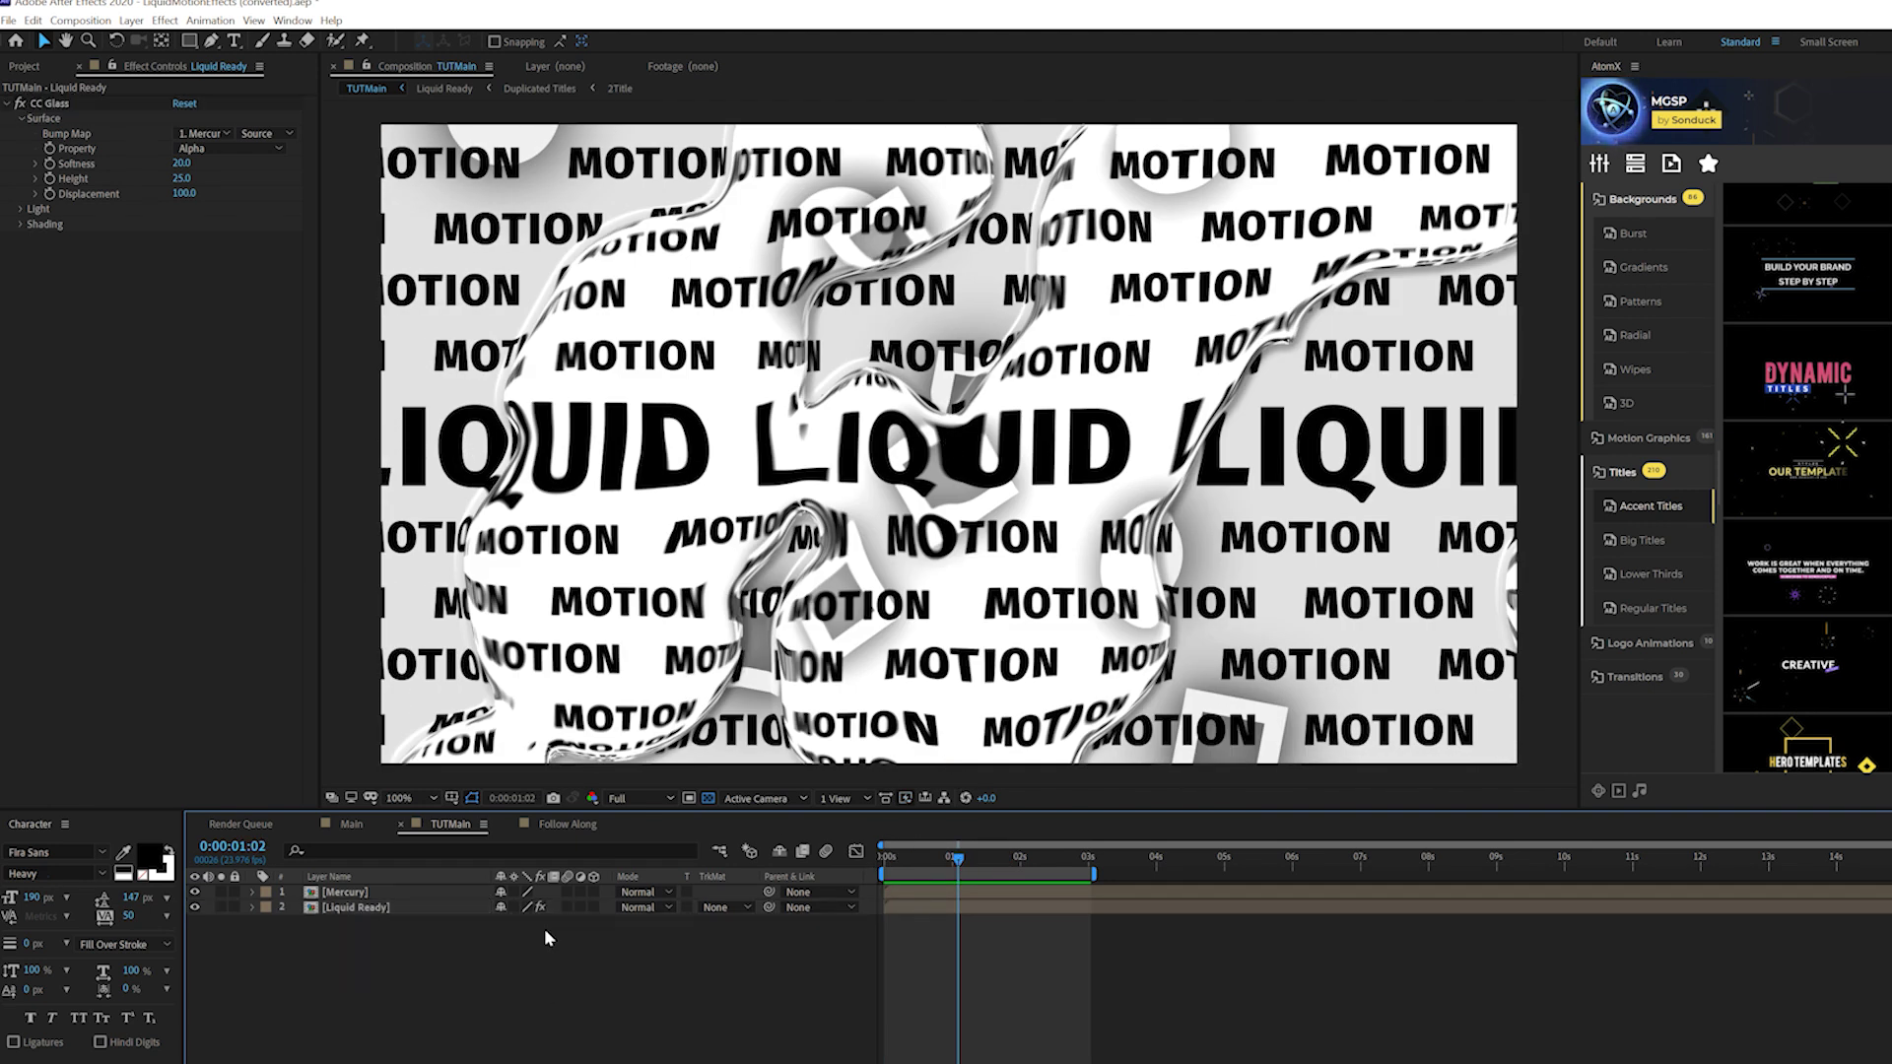
# - Add a new adjustment layer on top and name it Lens
pyautogui.click(131, 21)
pyautogui.moveTo(197, 40)
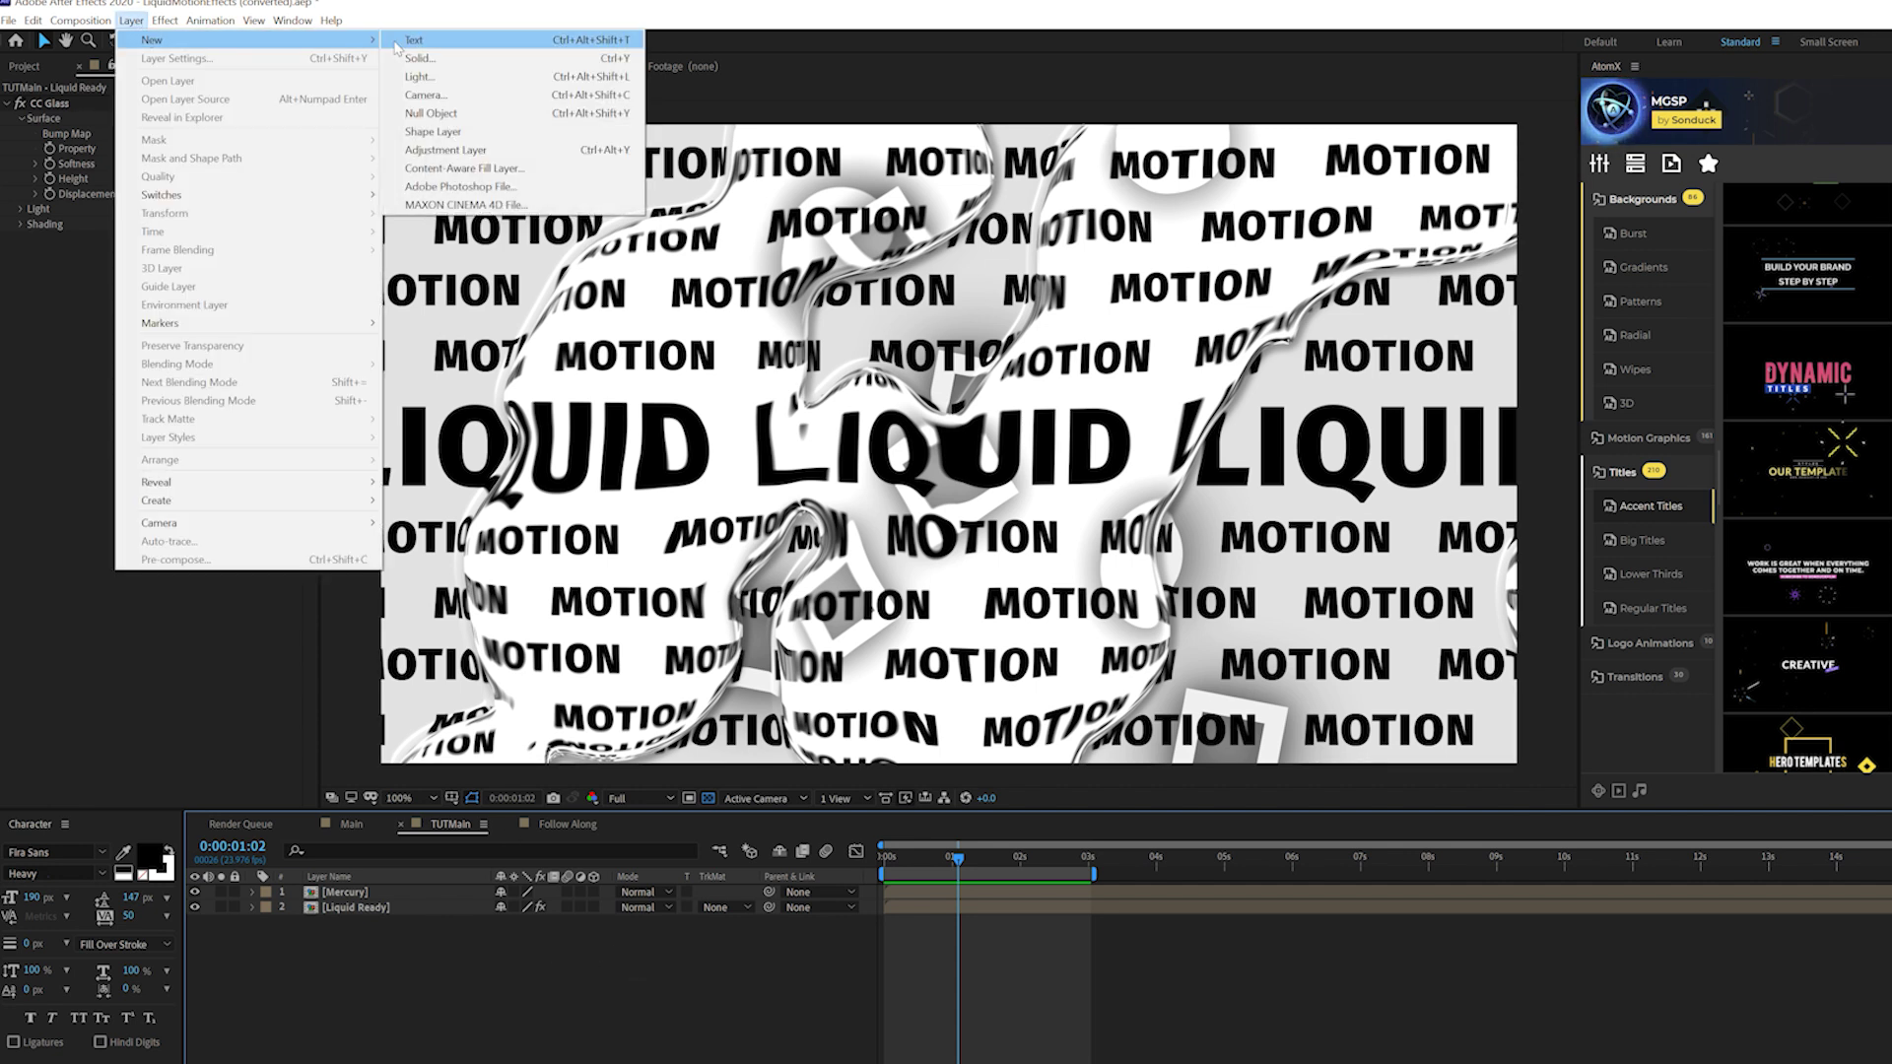
pyautogui.click(463, 151)
pyautogui.press('Return')
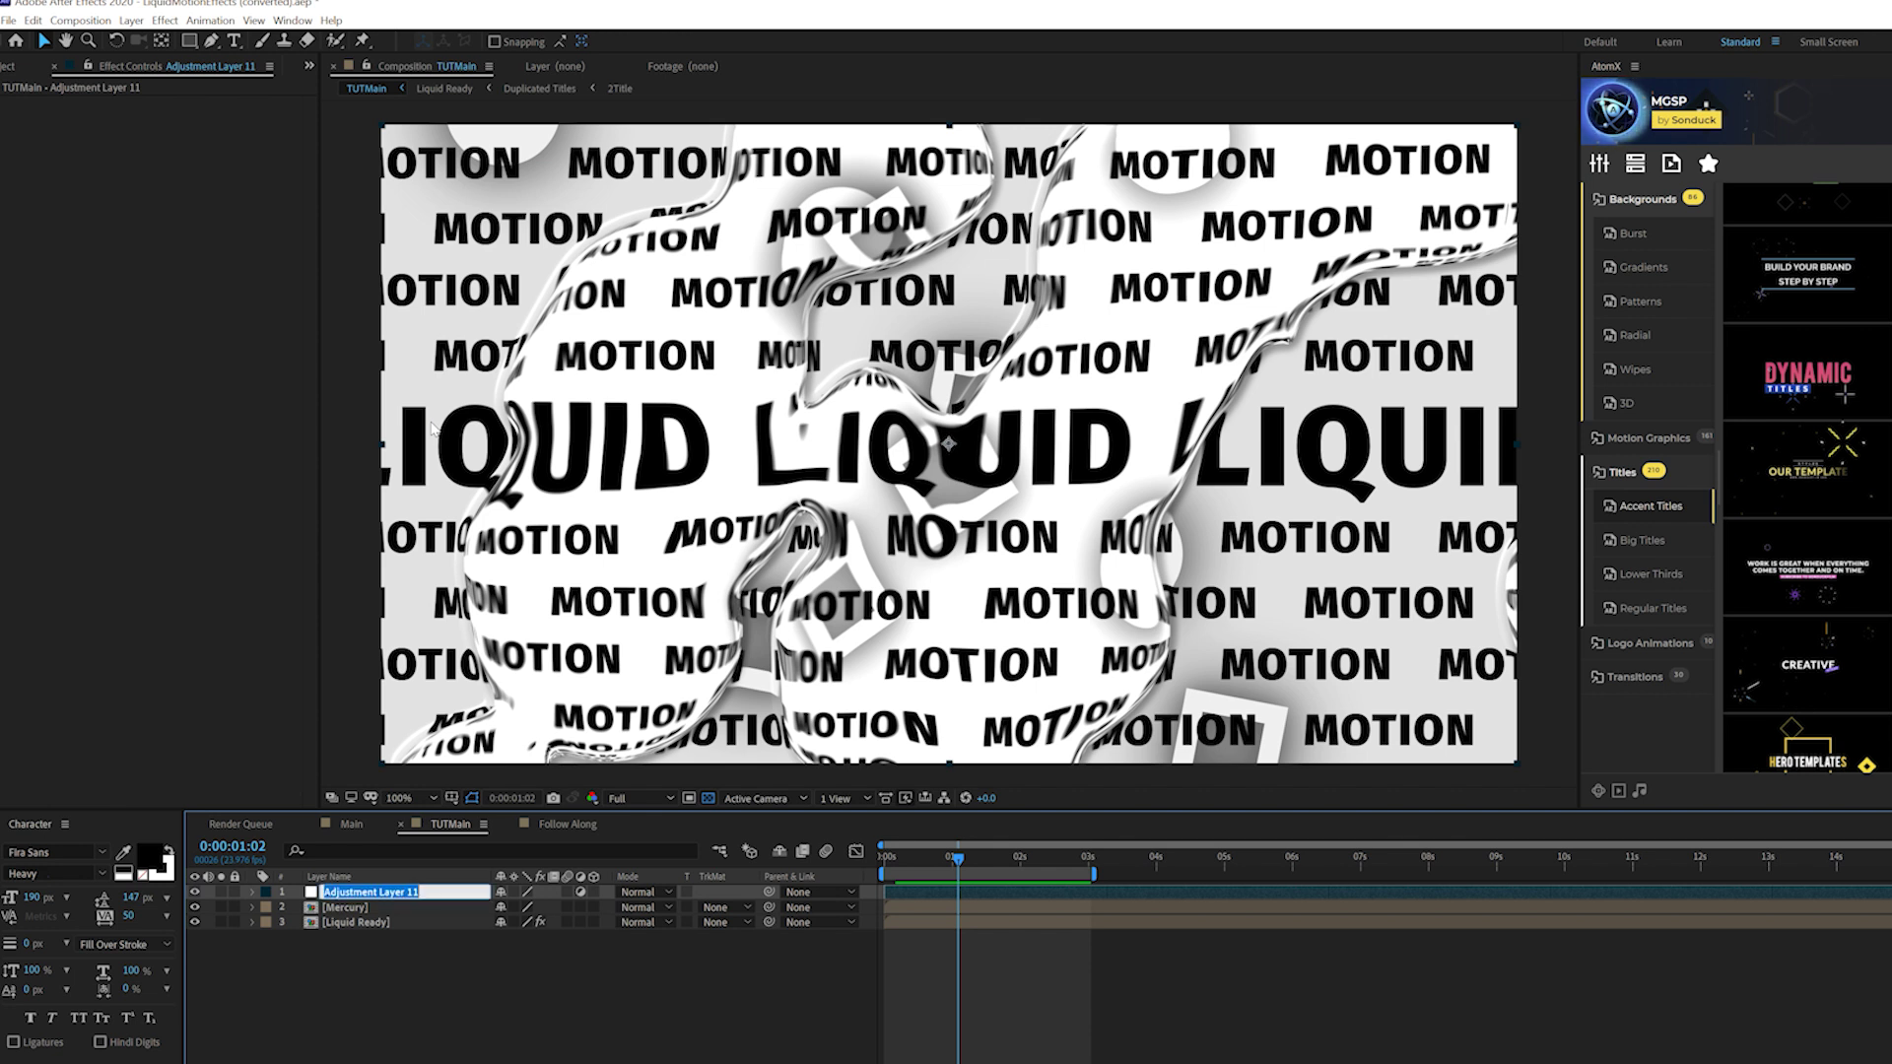
pyautogui.write('Lens')
pyautogui.press('Return')
# - Apply CC Lens to the Lens layer and enlarge its Size to 230
pyautogui.click(80, 21)
pyautogui.moveTo(164, 26)
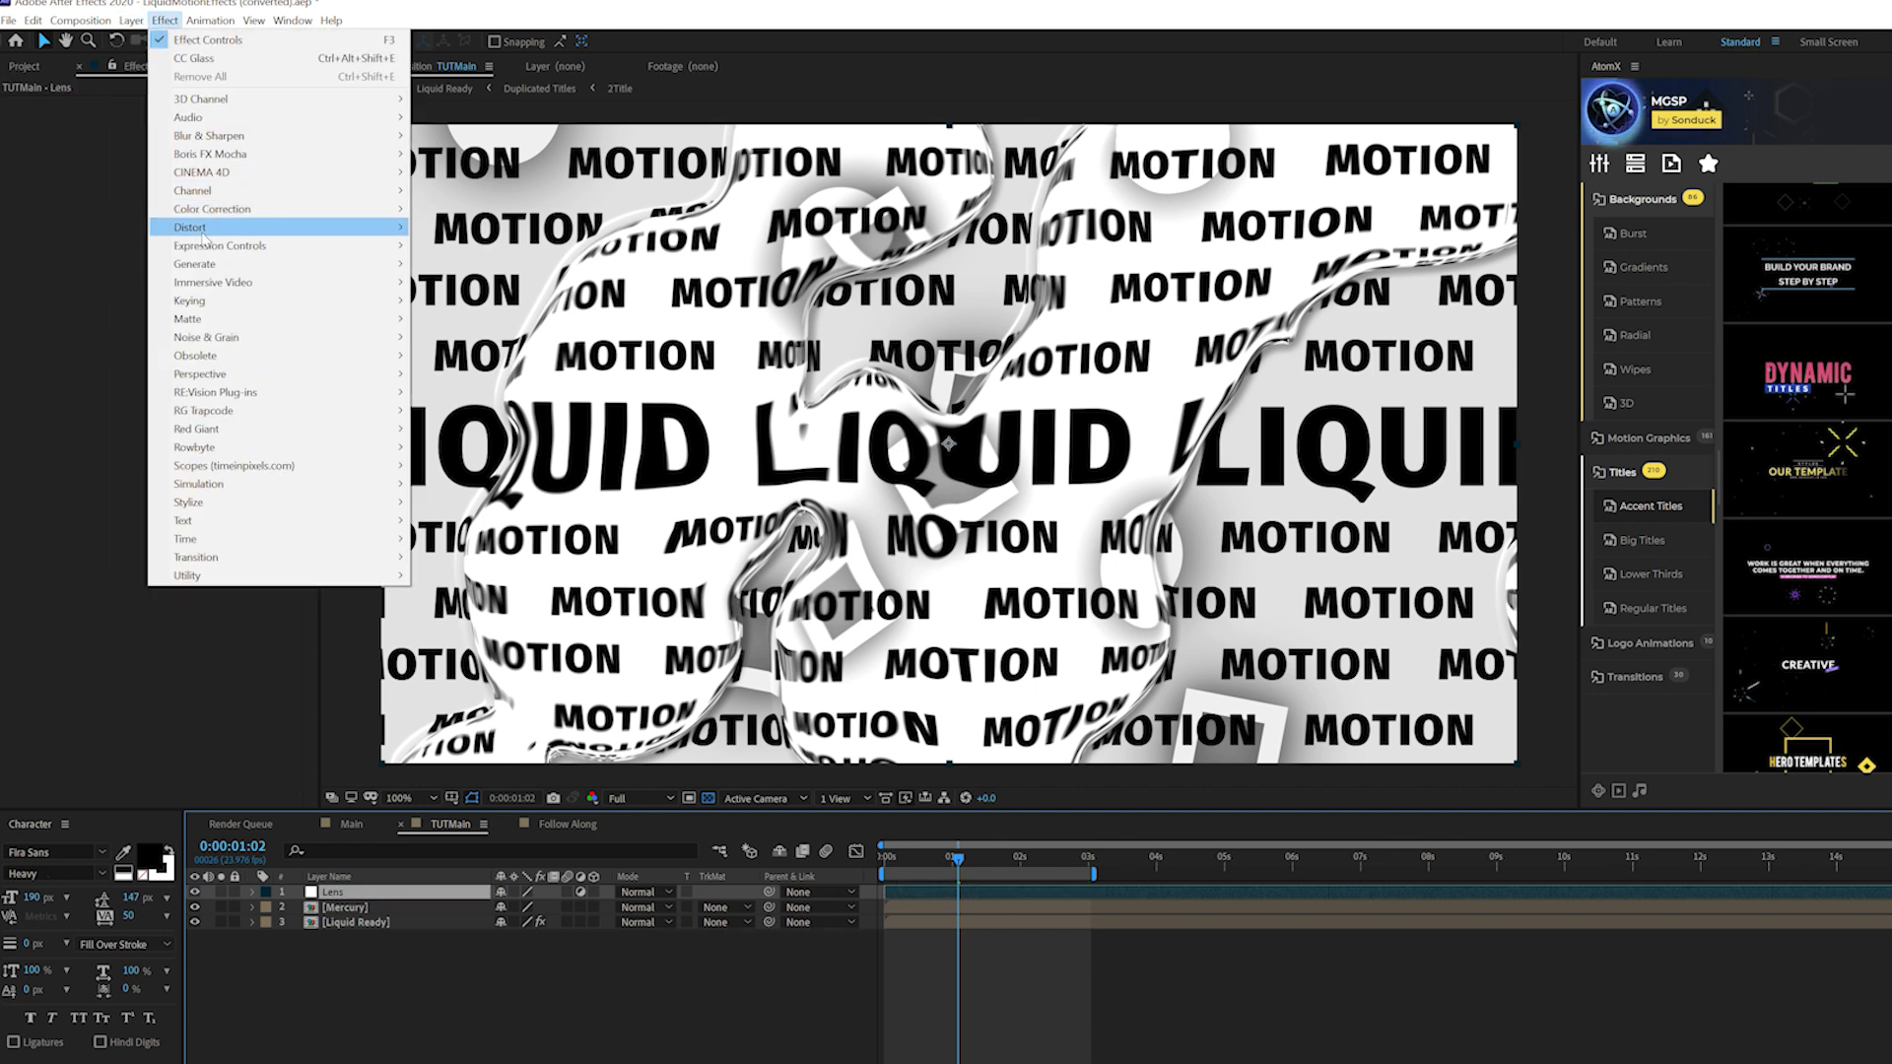
pyautogui.moveTo(345, 227)
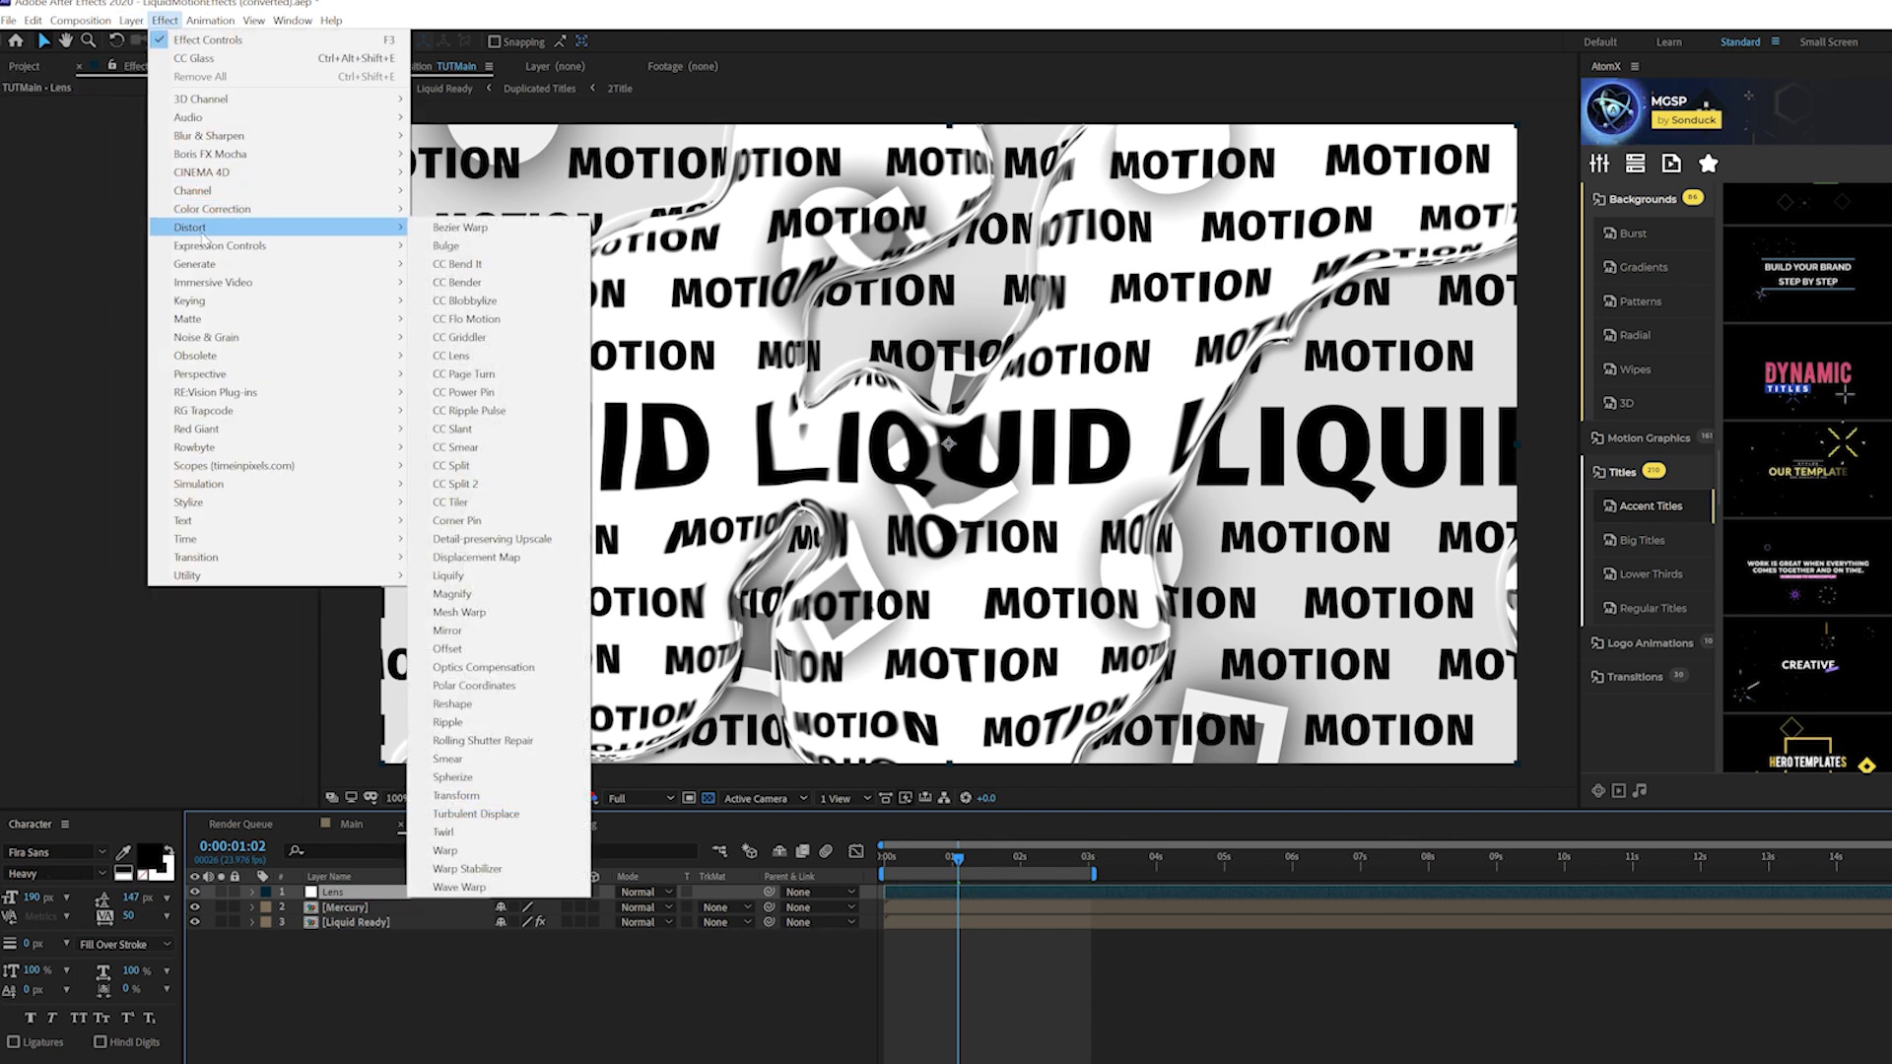
pyautogui.click(463, 356)
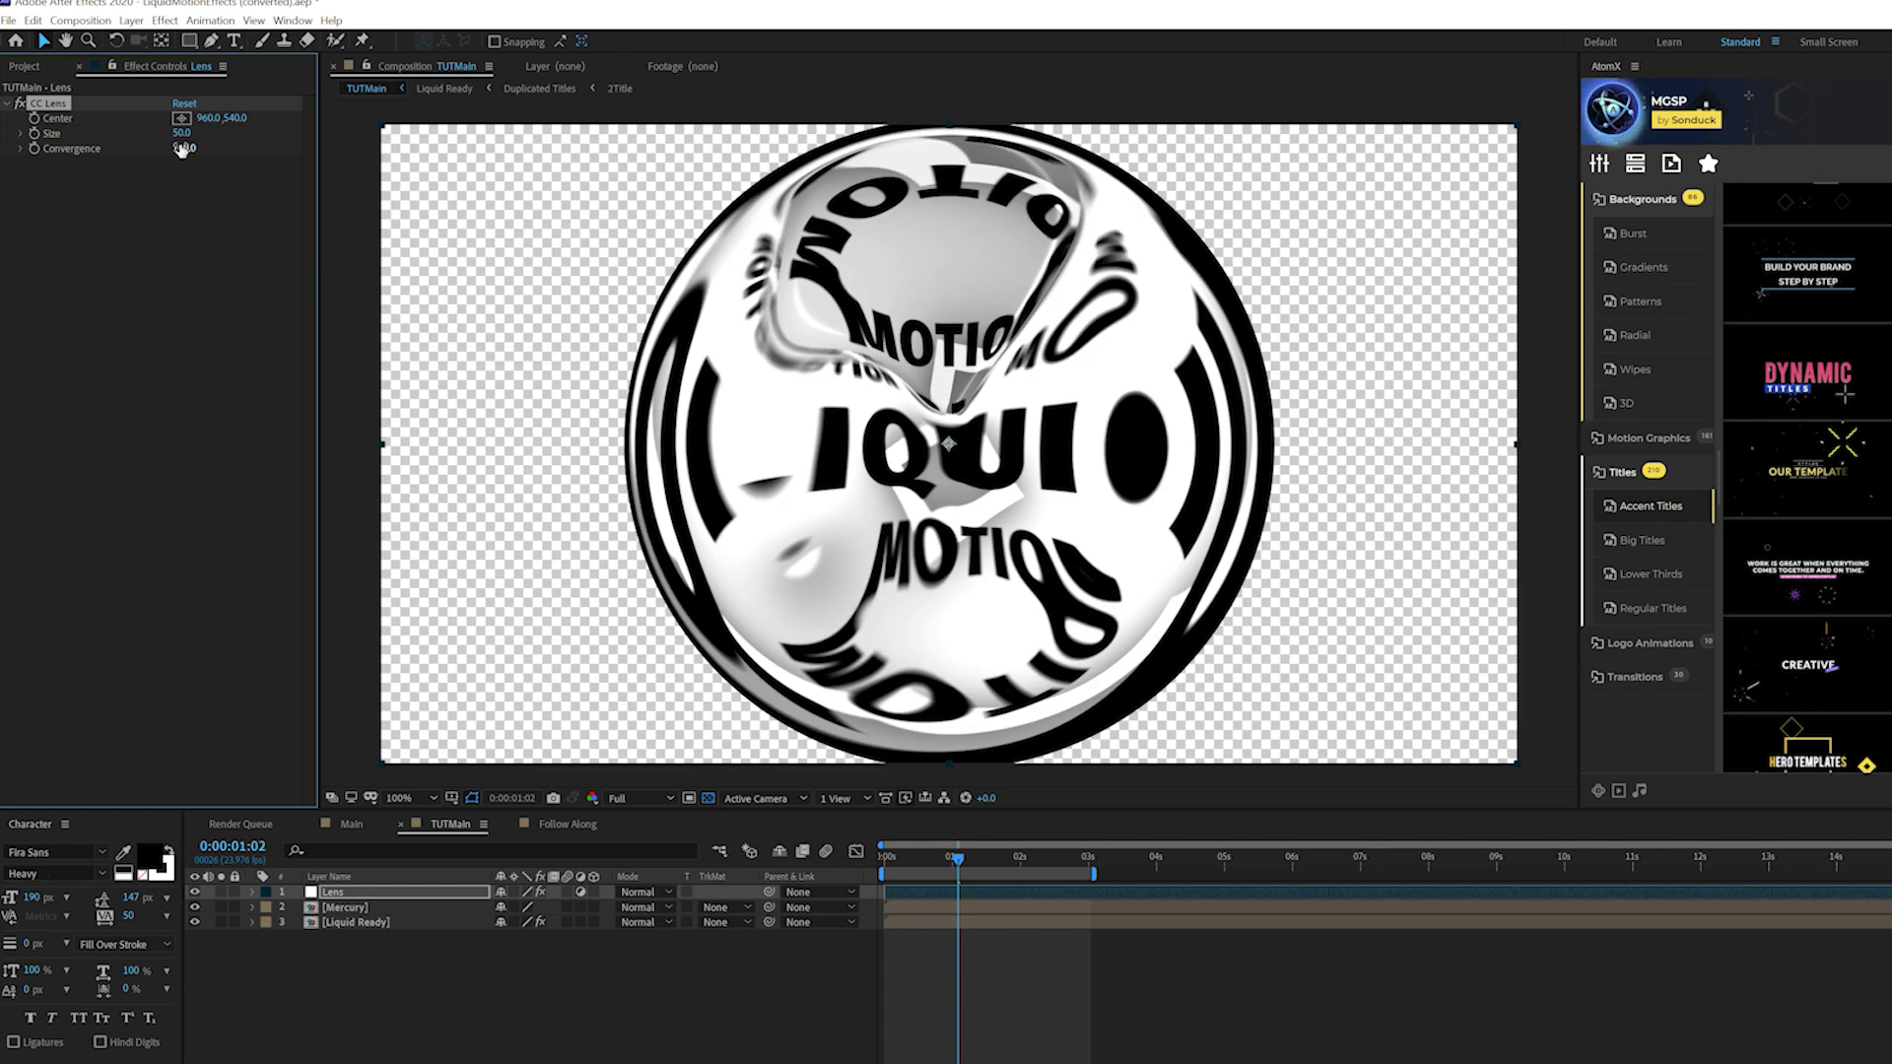
pyautogui.moveTo(180, 135); pyautogui.dragTo(350, 151)
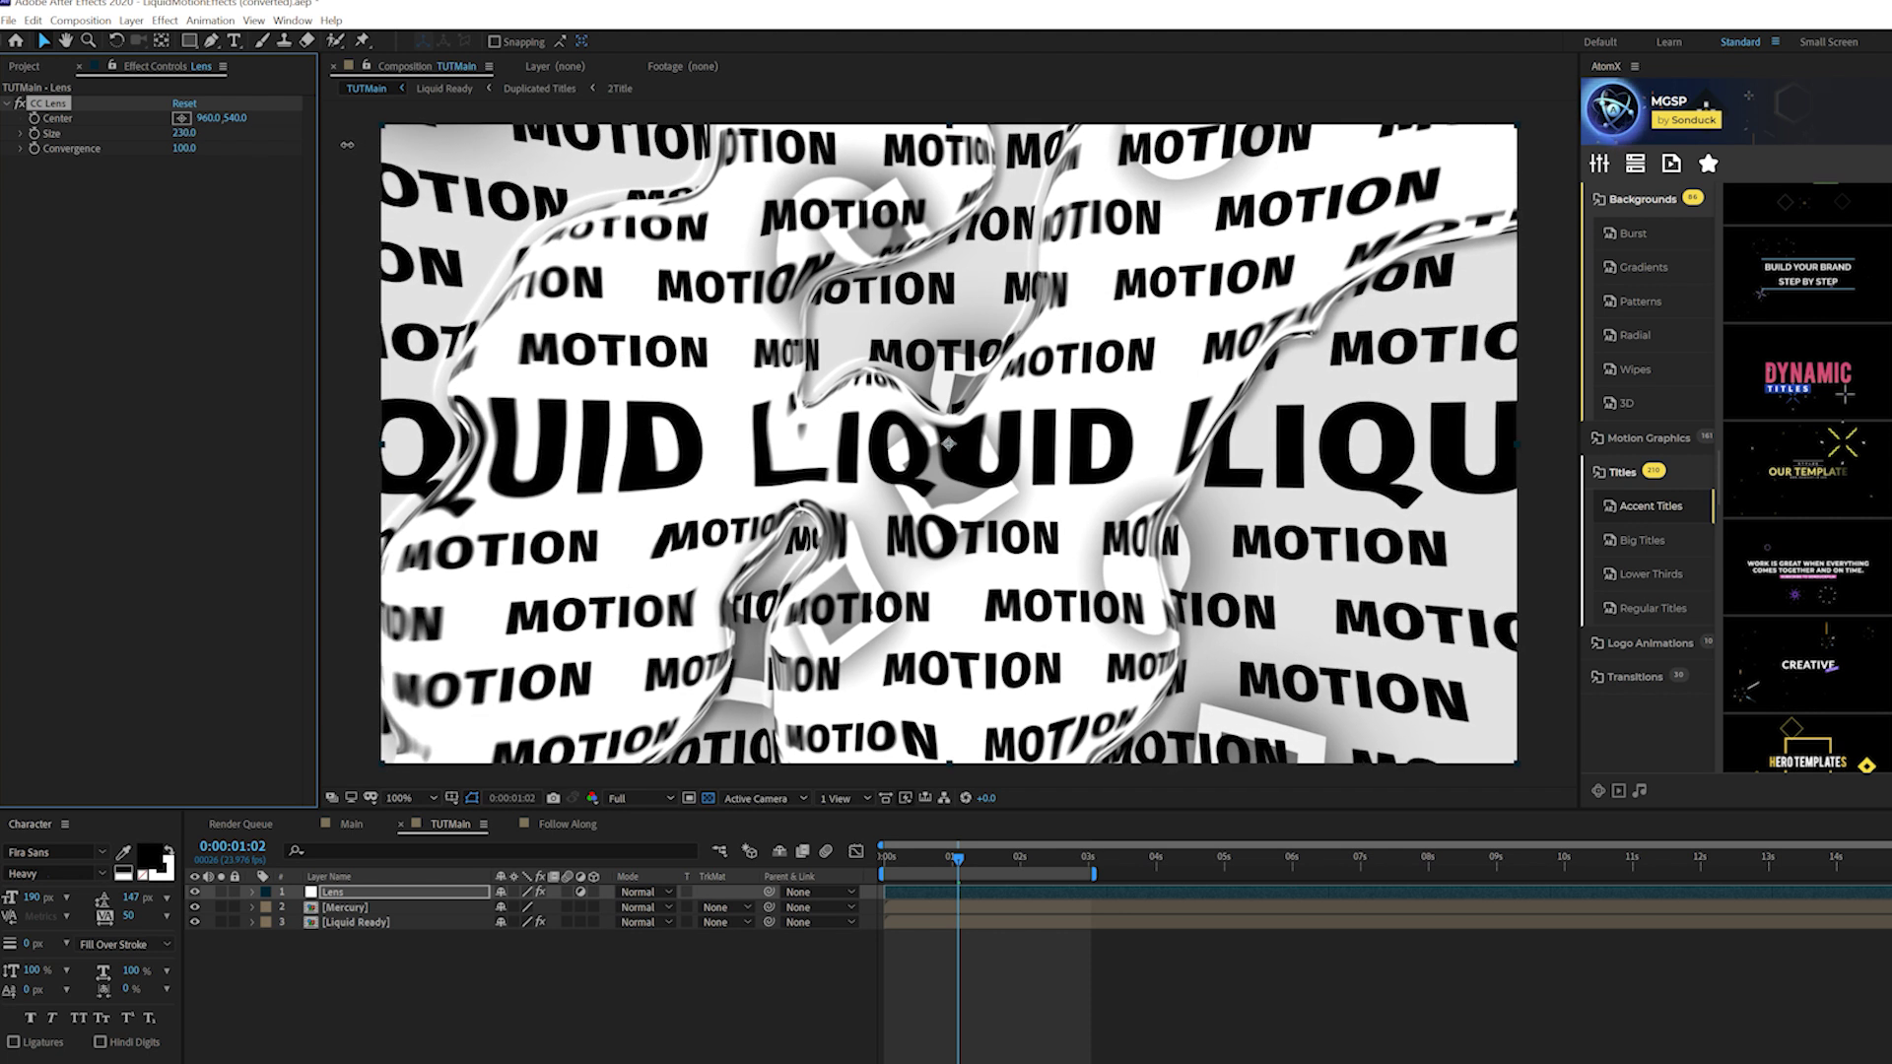
# - Add a wiggle(.5,500) expression to the CC Lens Center
pyautogui.keyDown('alt'); pyautogui.click(35, 118); pyautogui.keyUp('alt')
pyautogui.write('wiggle')
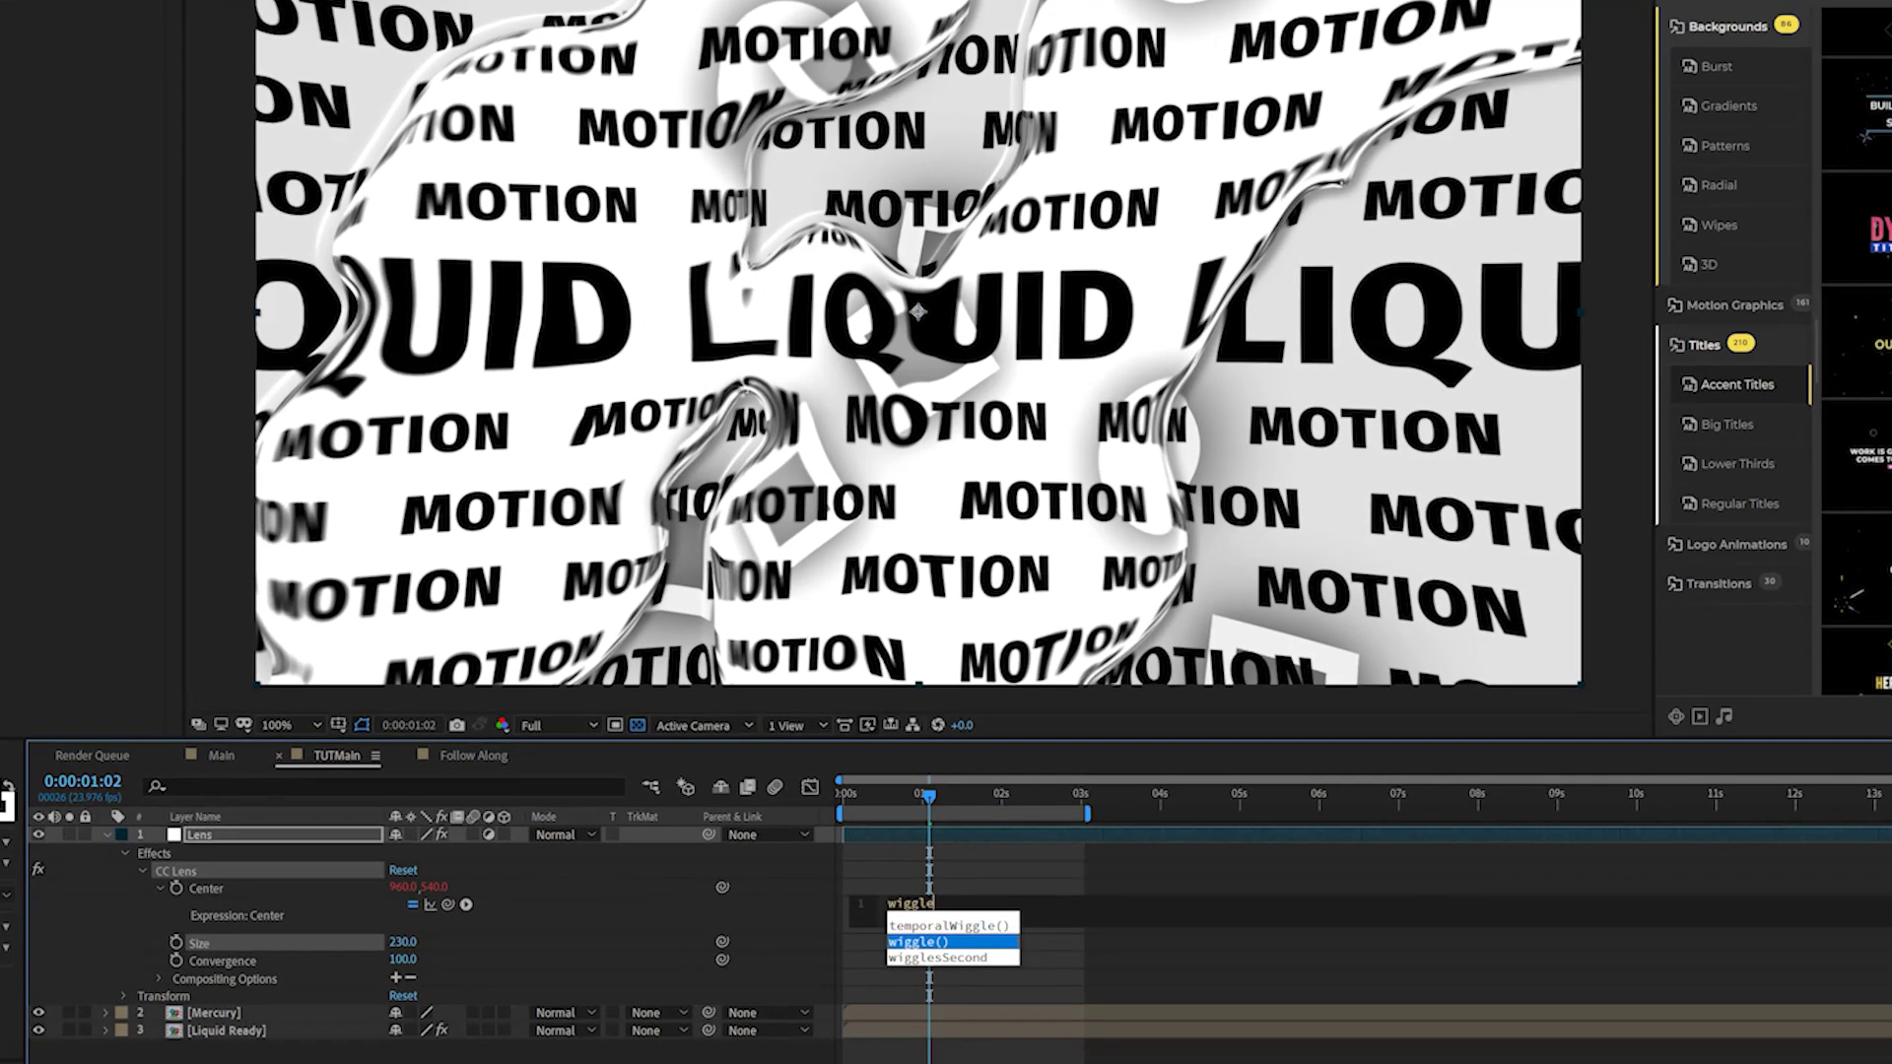
pyautogui.press('Return')
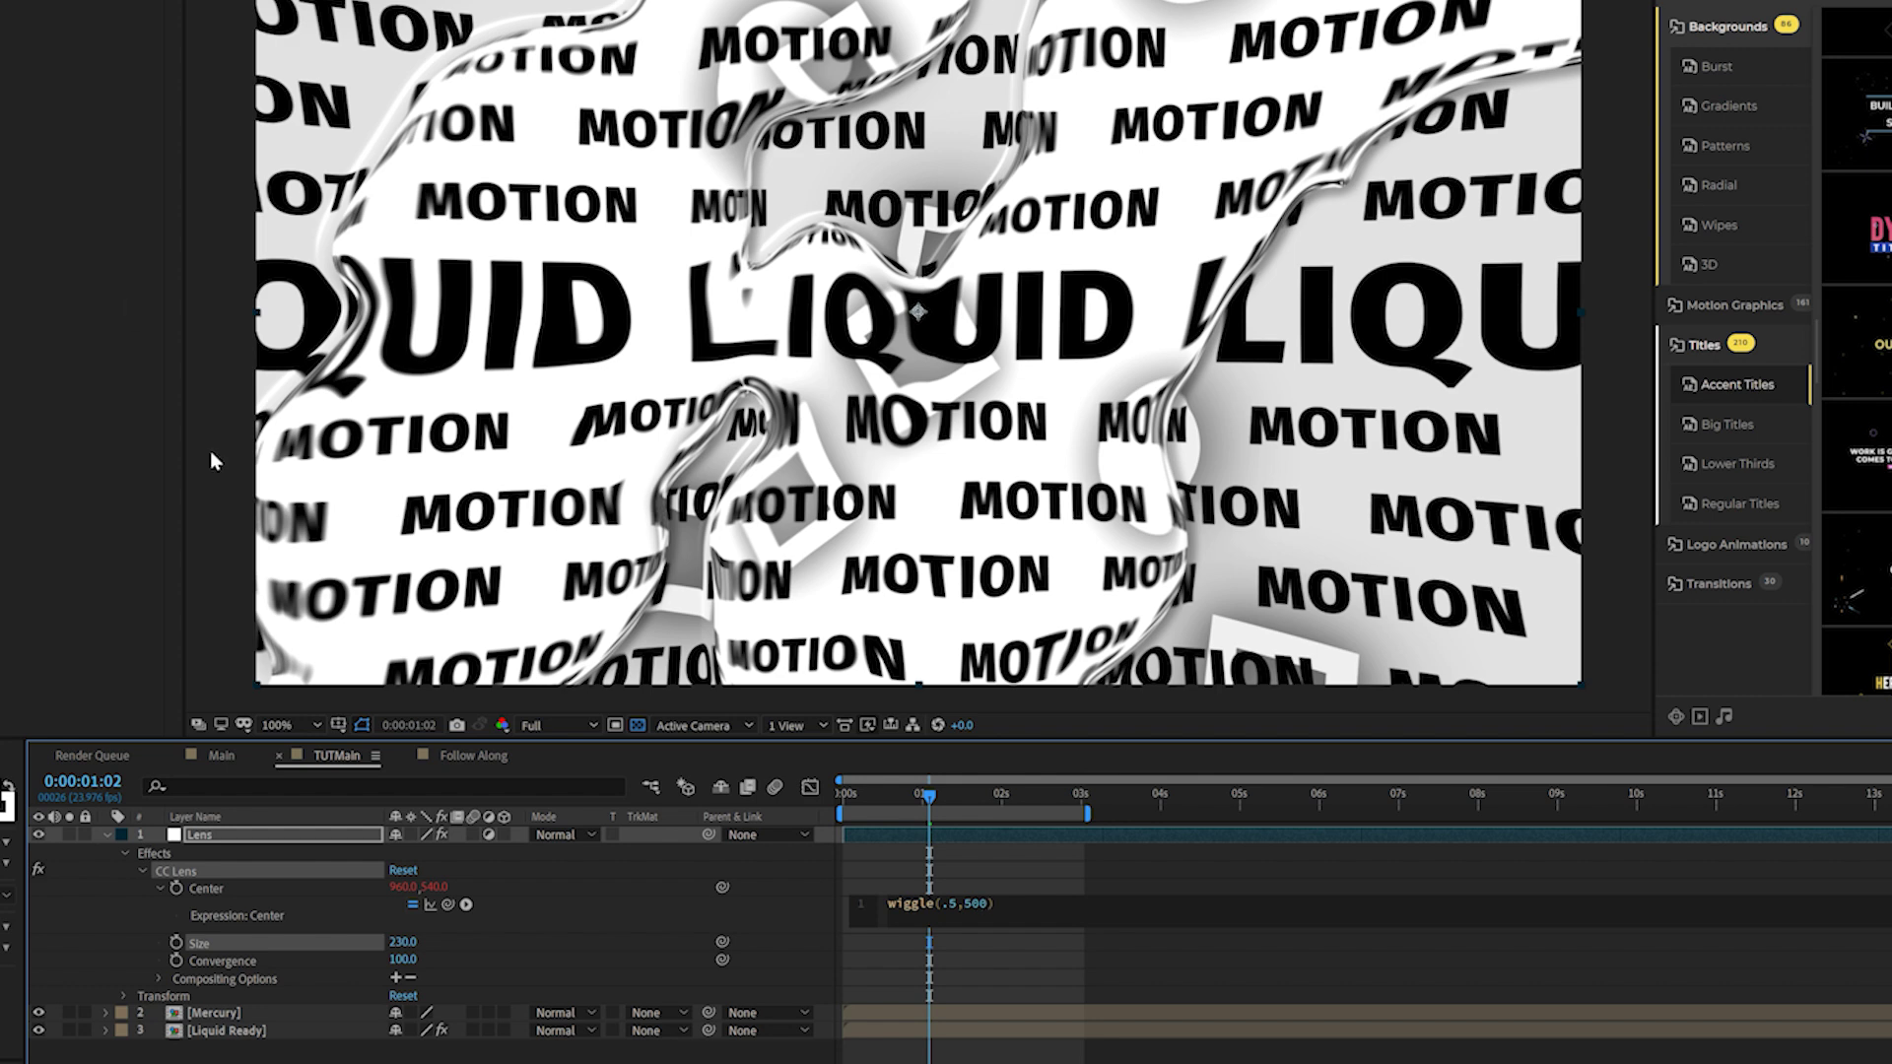
pyautogui.press('KP_Enter')
pyautogui.moveTo(931, 796)
pyautogui.mouseDown()
pyautogui.moveTo(1027, 806)
pyautogui.moveTo(872, 796)
pyautogui.moveTo(944, 794)
pyautogui.mouseUp()
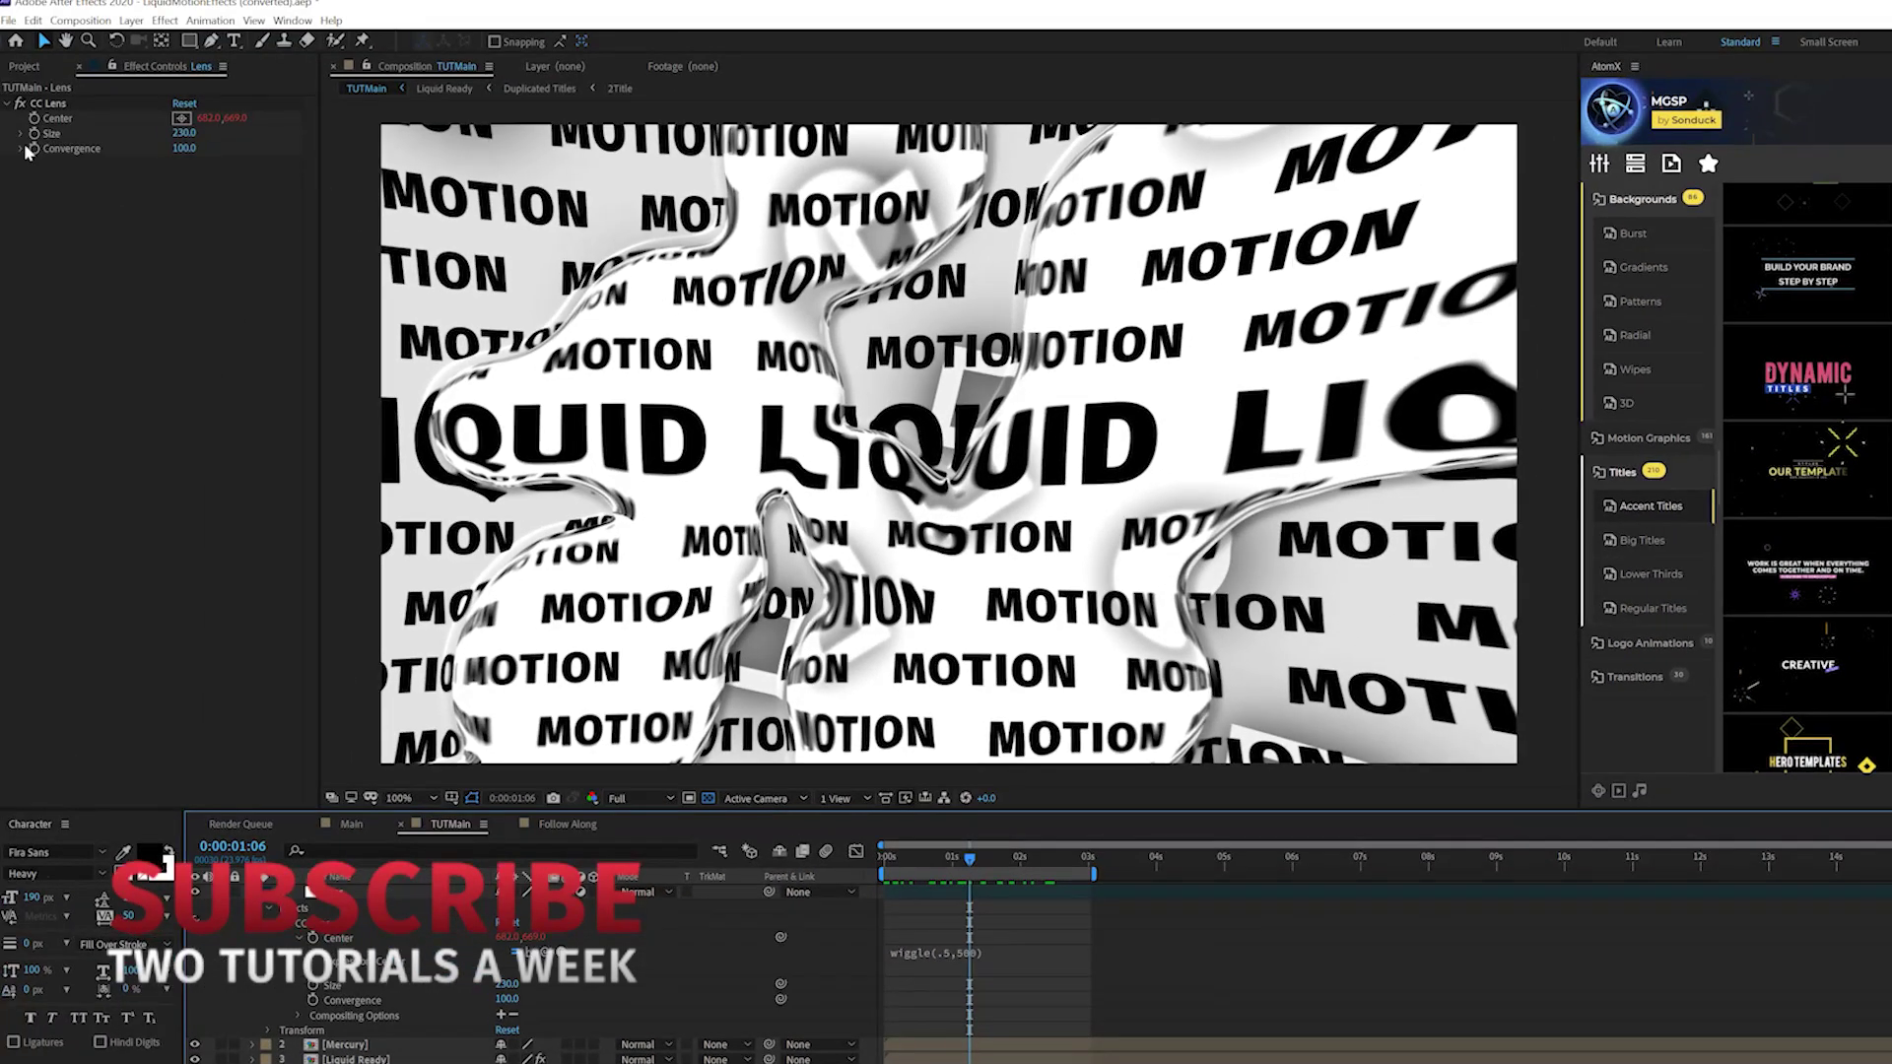
# - Add a wiggle(.5,100) expression to the CC Lens Size and preview the result
pyautogui.keyDown('alt'); pyautogui.click(36, 135); pyautogui.keyUp('alt')
pyautogui.write('wiggle(')
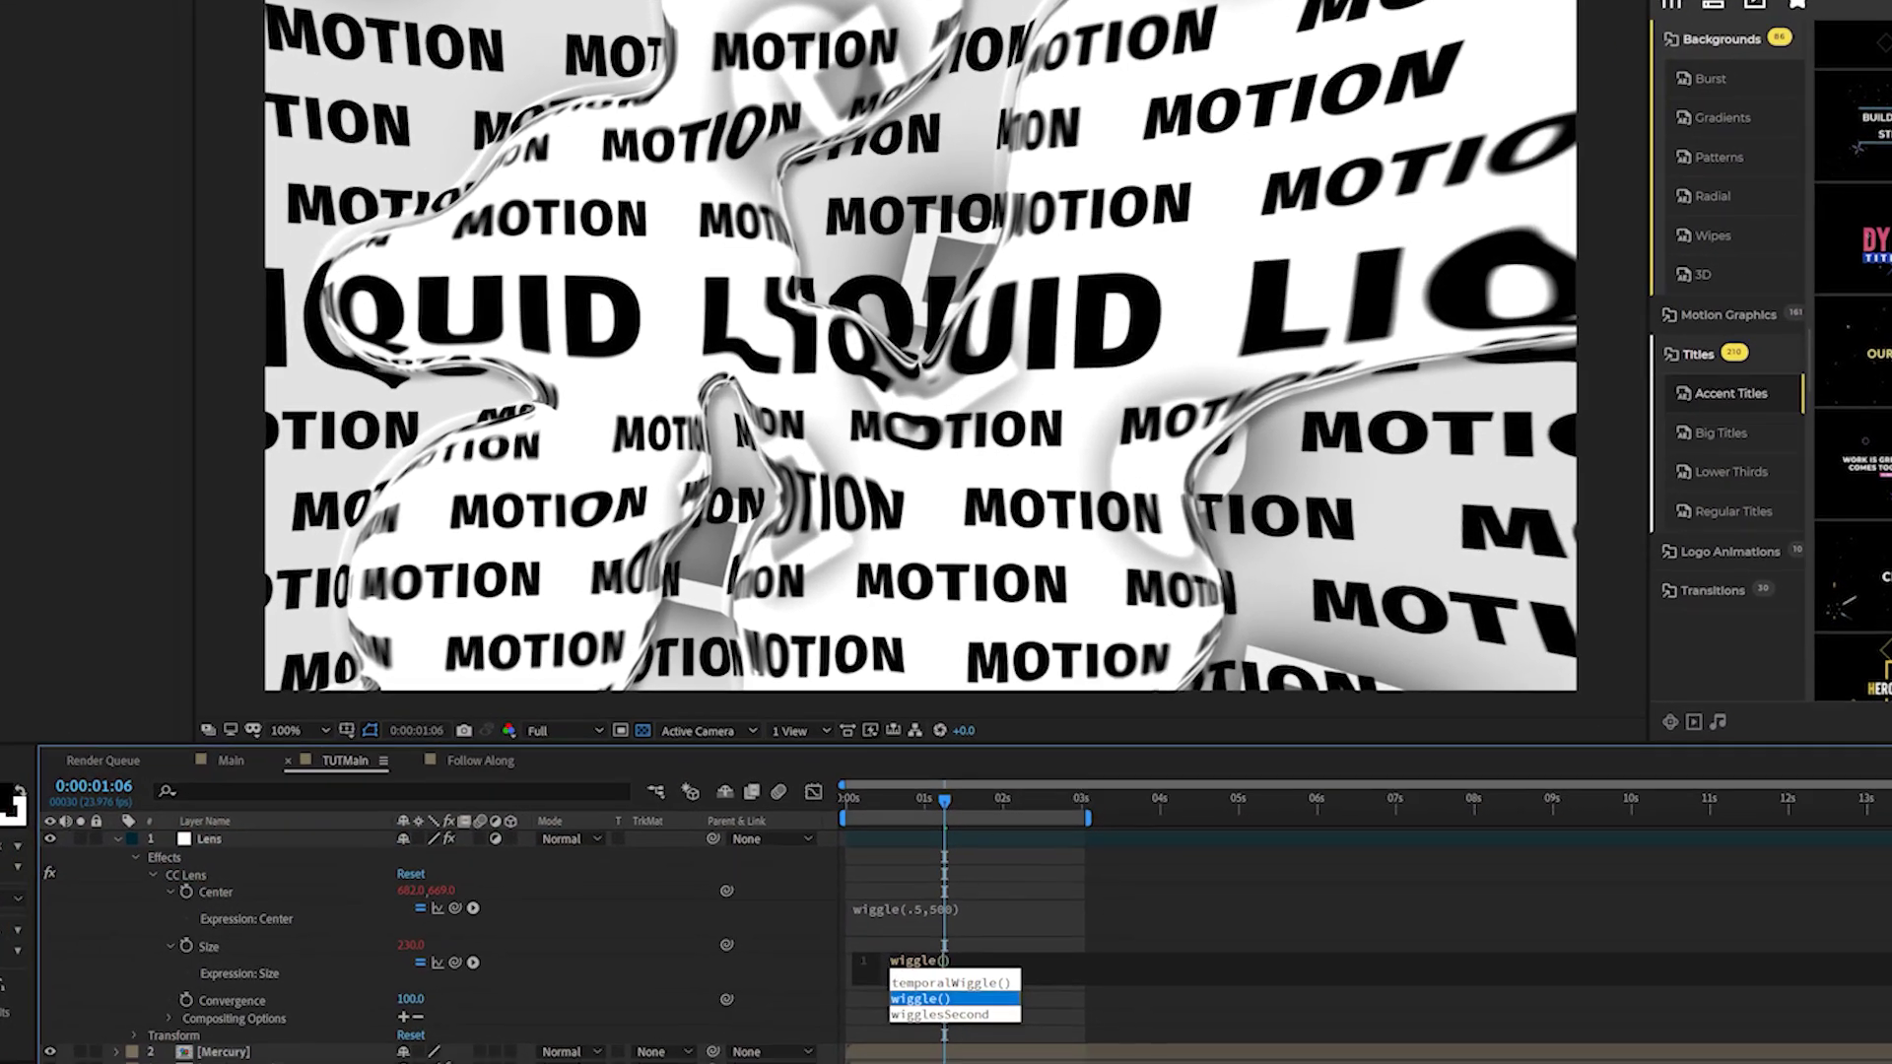
pyautogui.press('Escape')
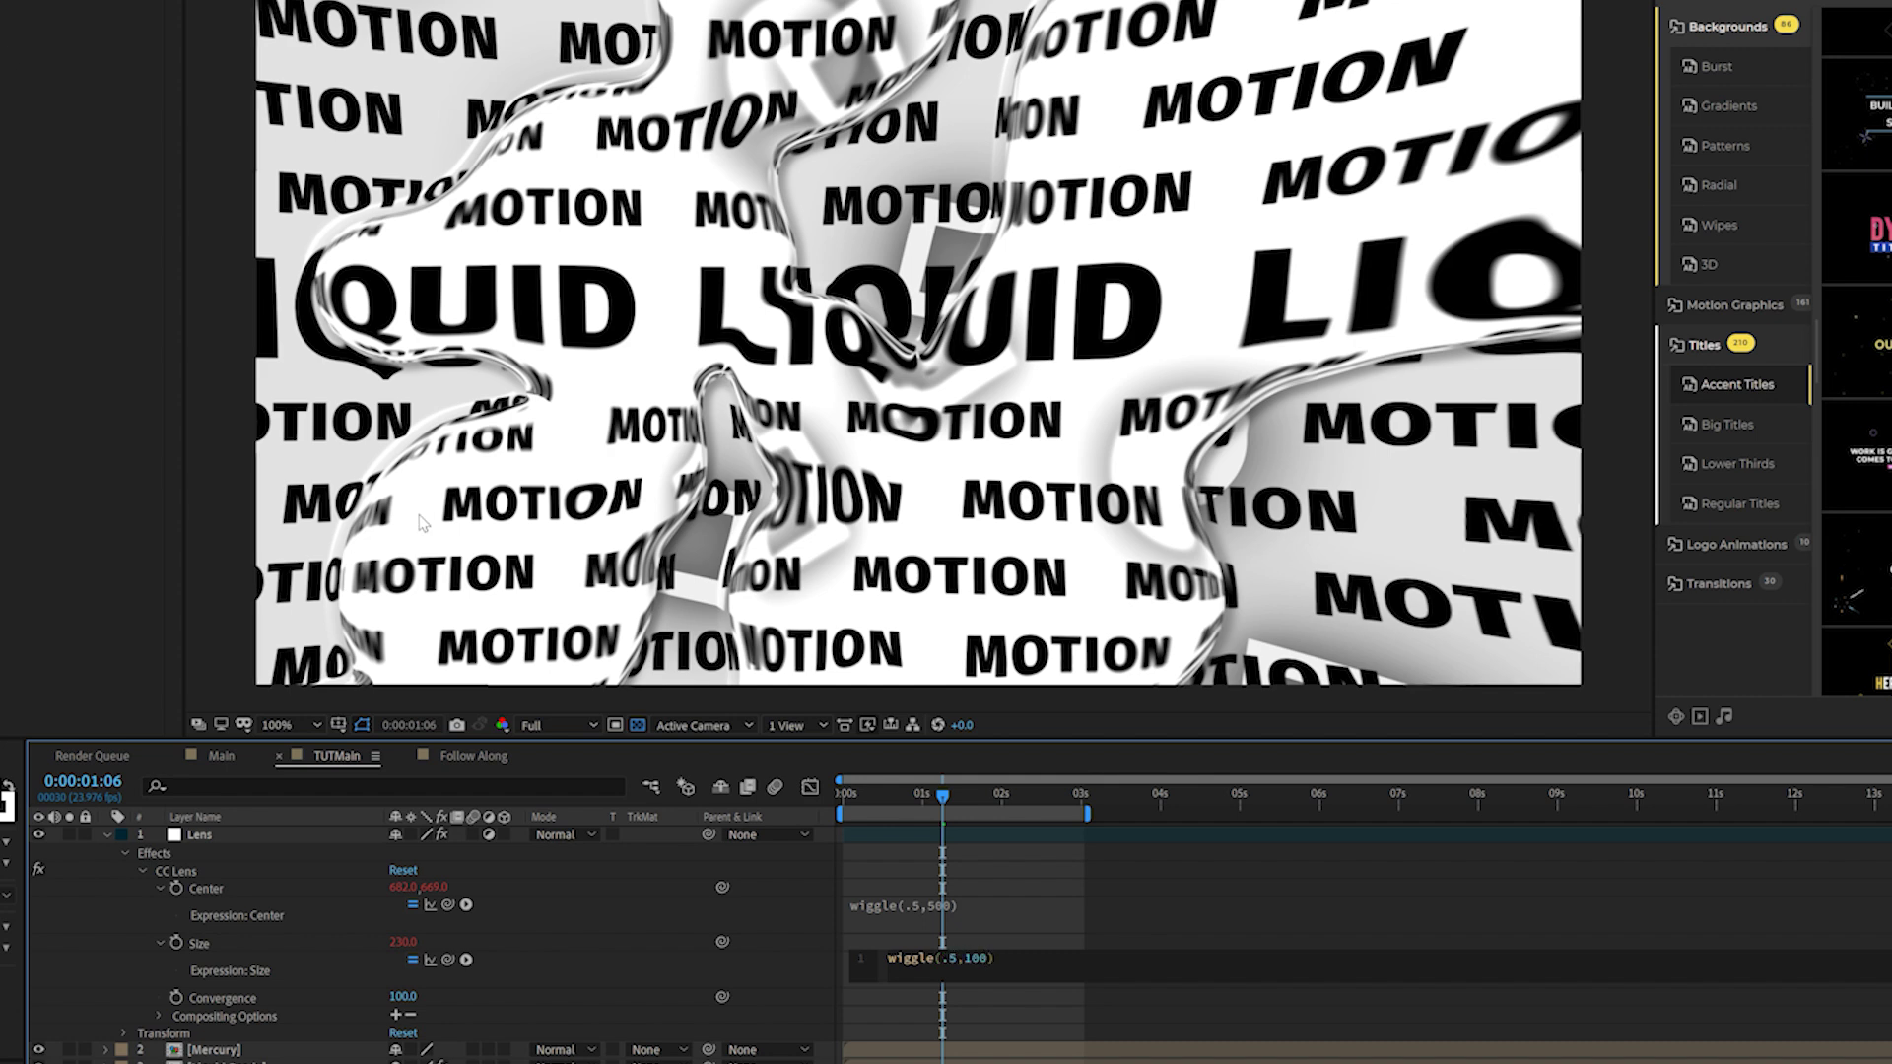
pyautogui.press('KP_Enter')
pyautogui.press('space')
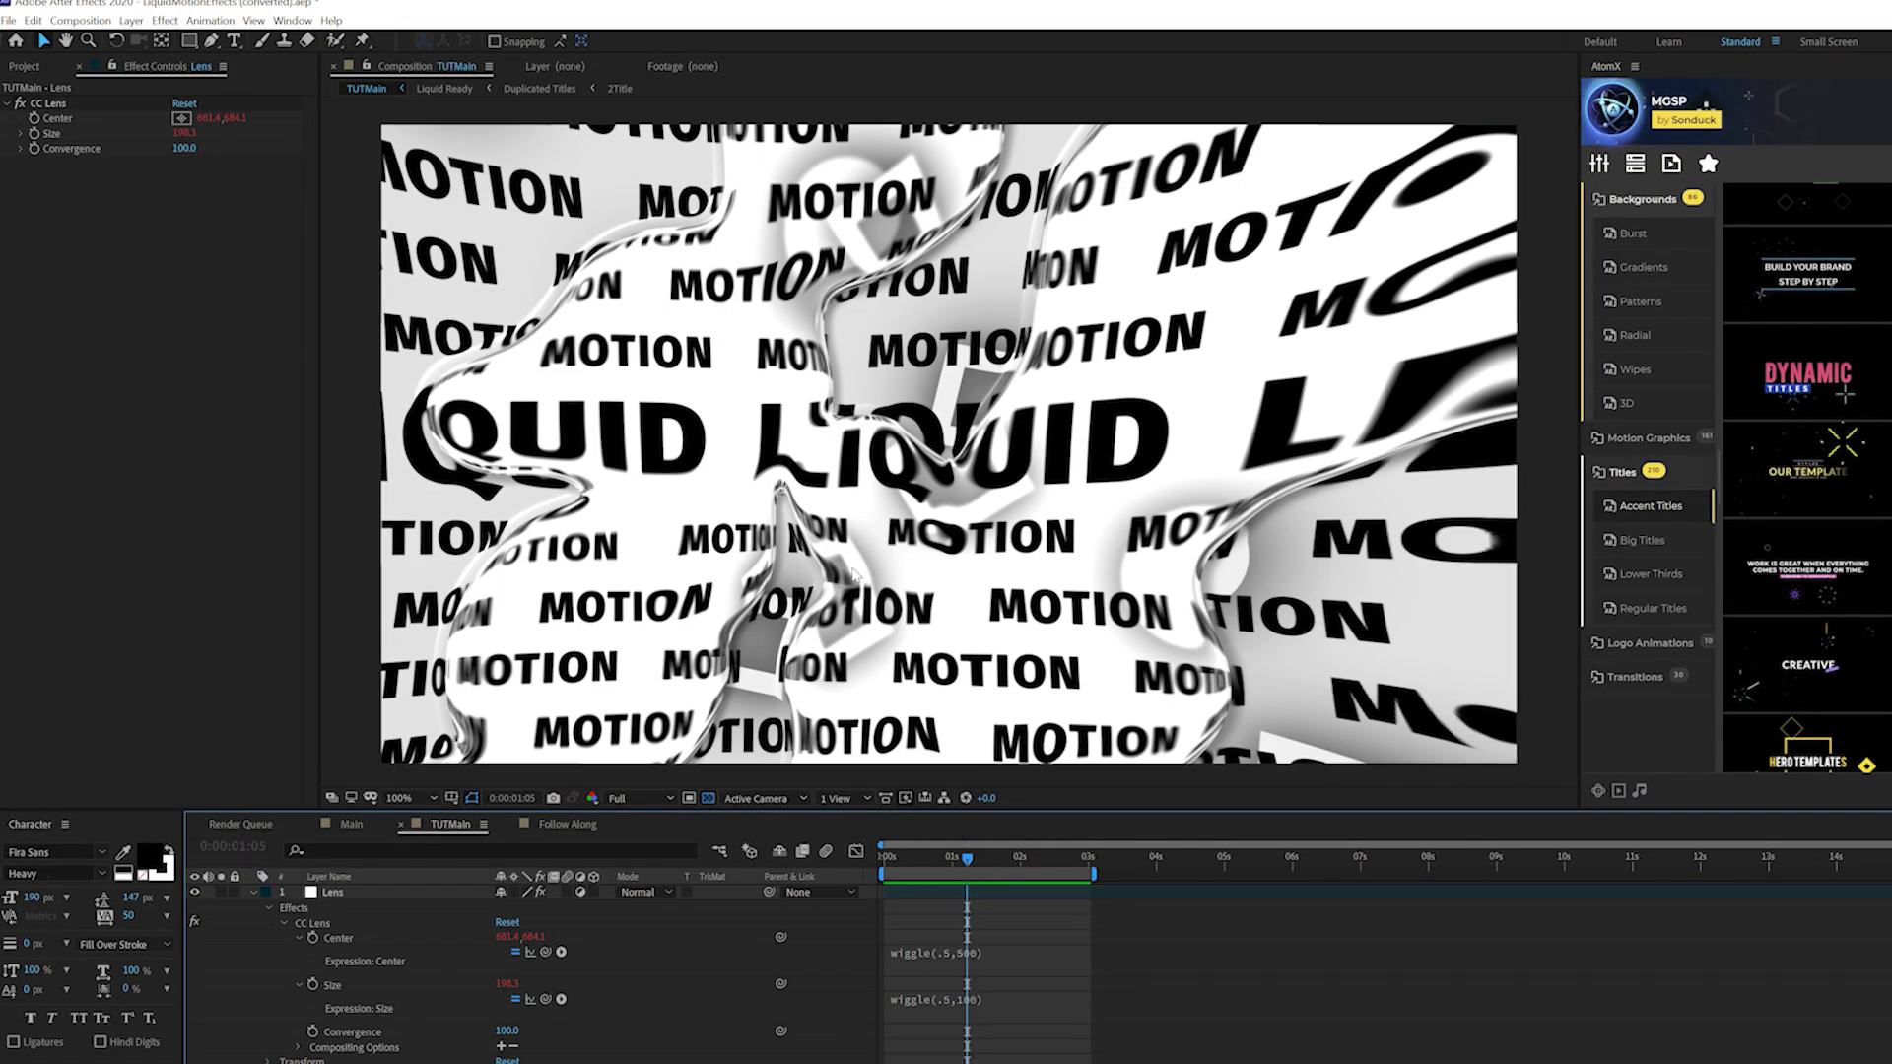
pyautogui.click(325, 892)
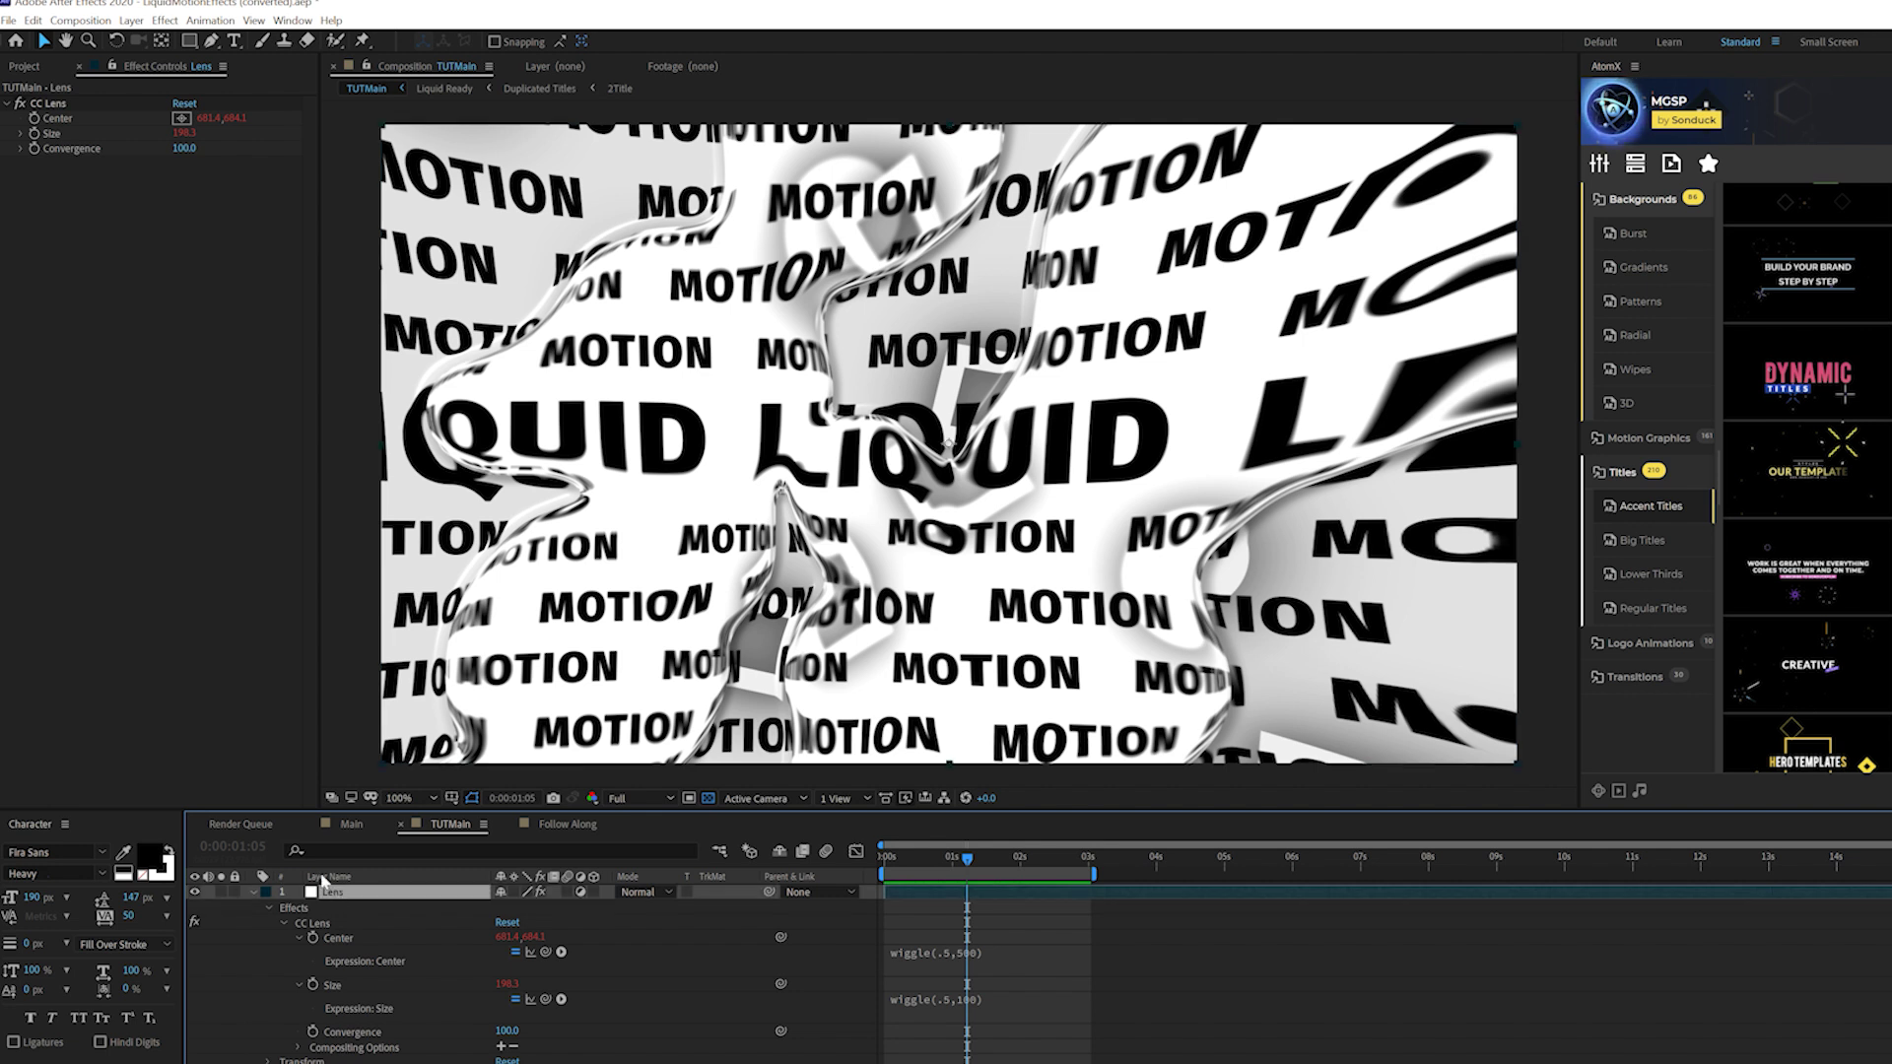
# - Add a Noise effect to the Lens layer at 12% with Use Color Noise turned off
pyautogui.click(165, 21)
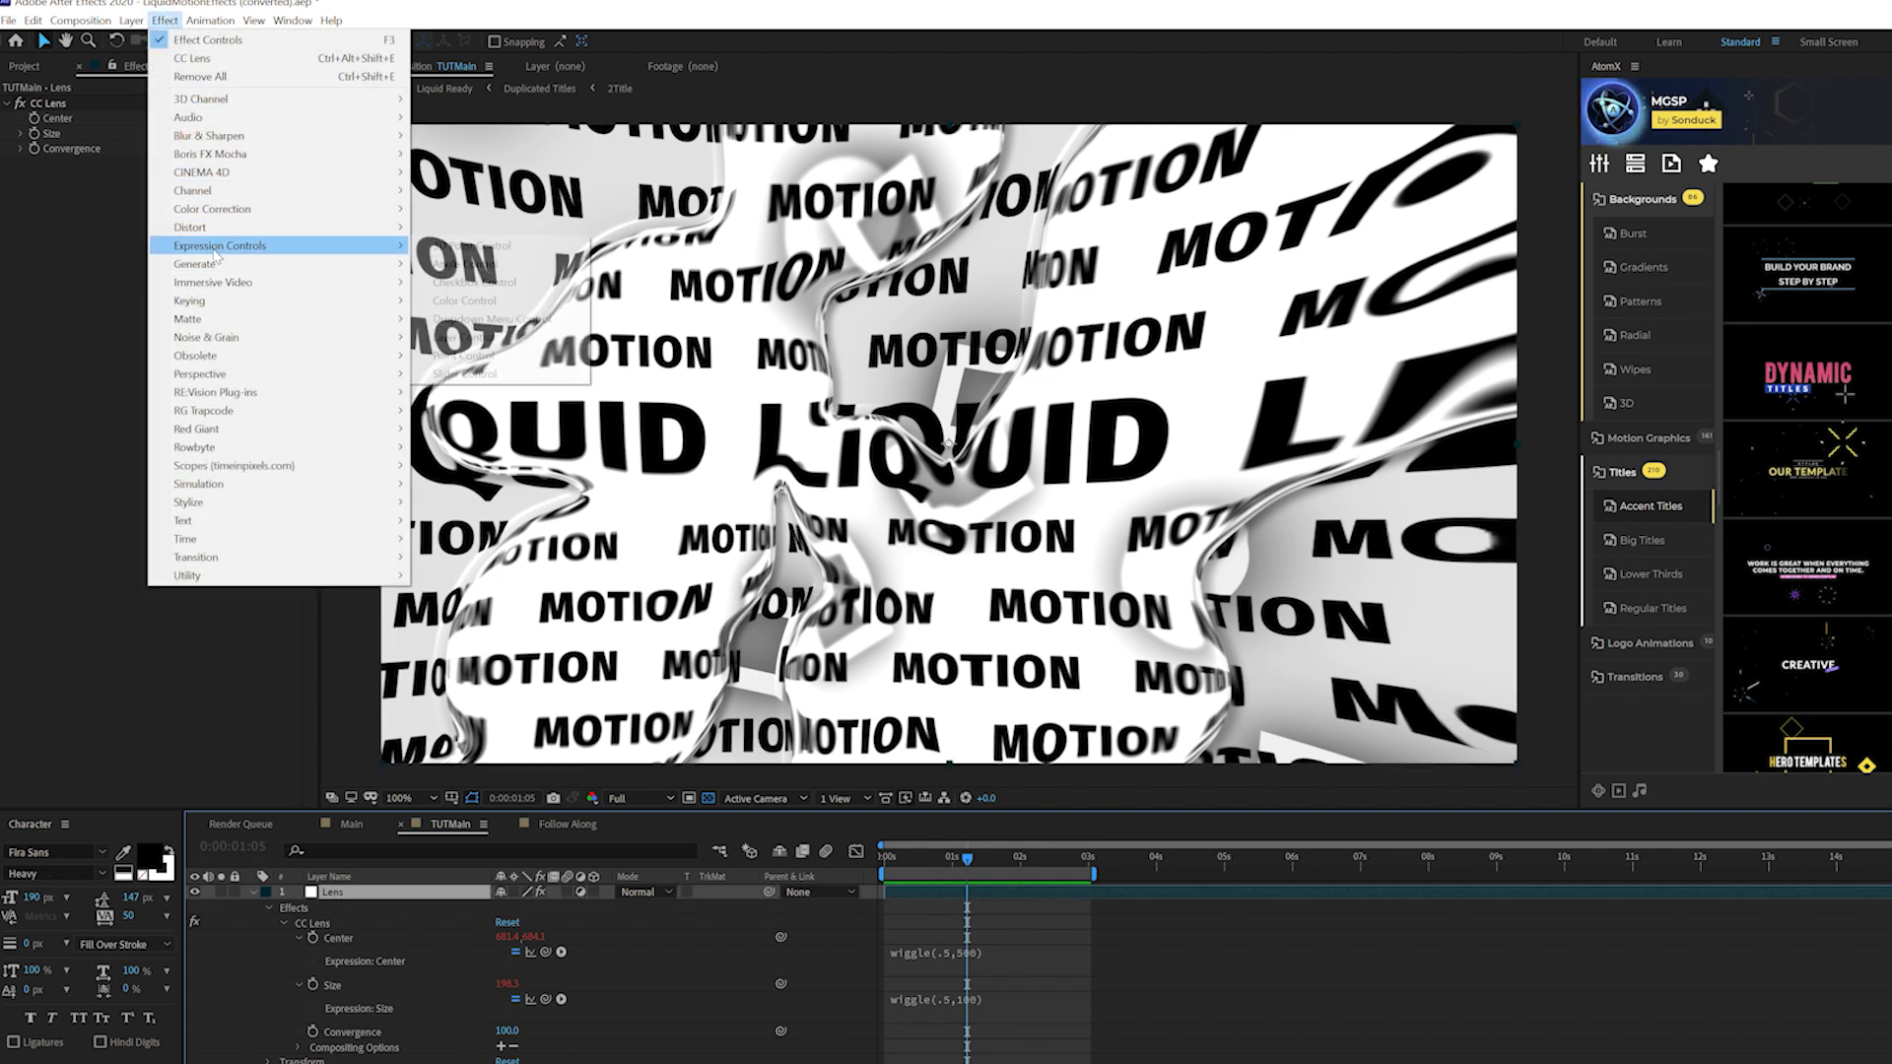
pyautogui.moveTo(210, 341)
pyautogui.click(443, 450)
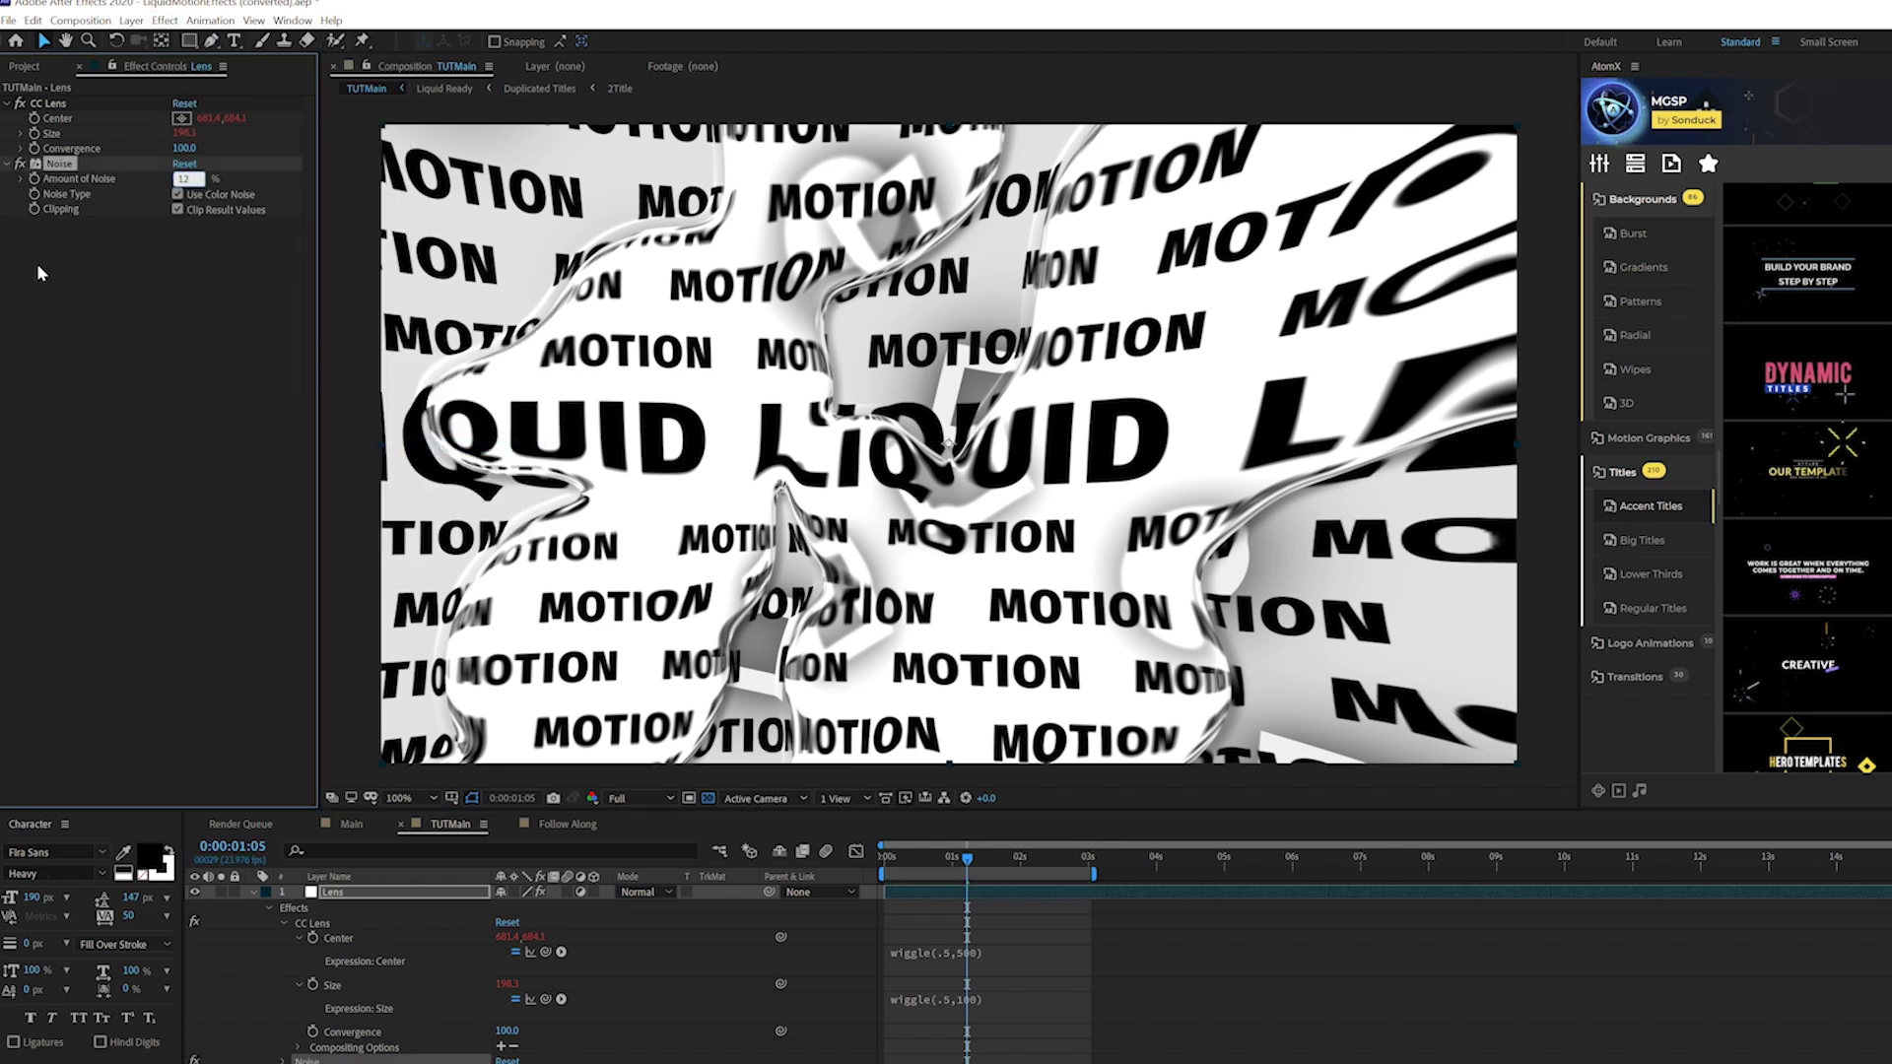
pyautogui.write('12')
pyautogui.click(131, 231)
pyautogui.click(178, 195)
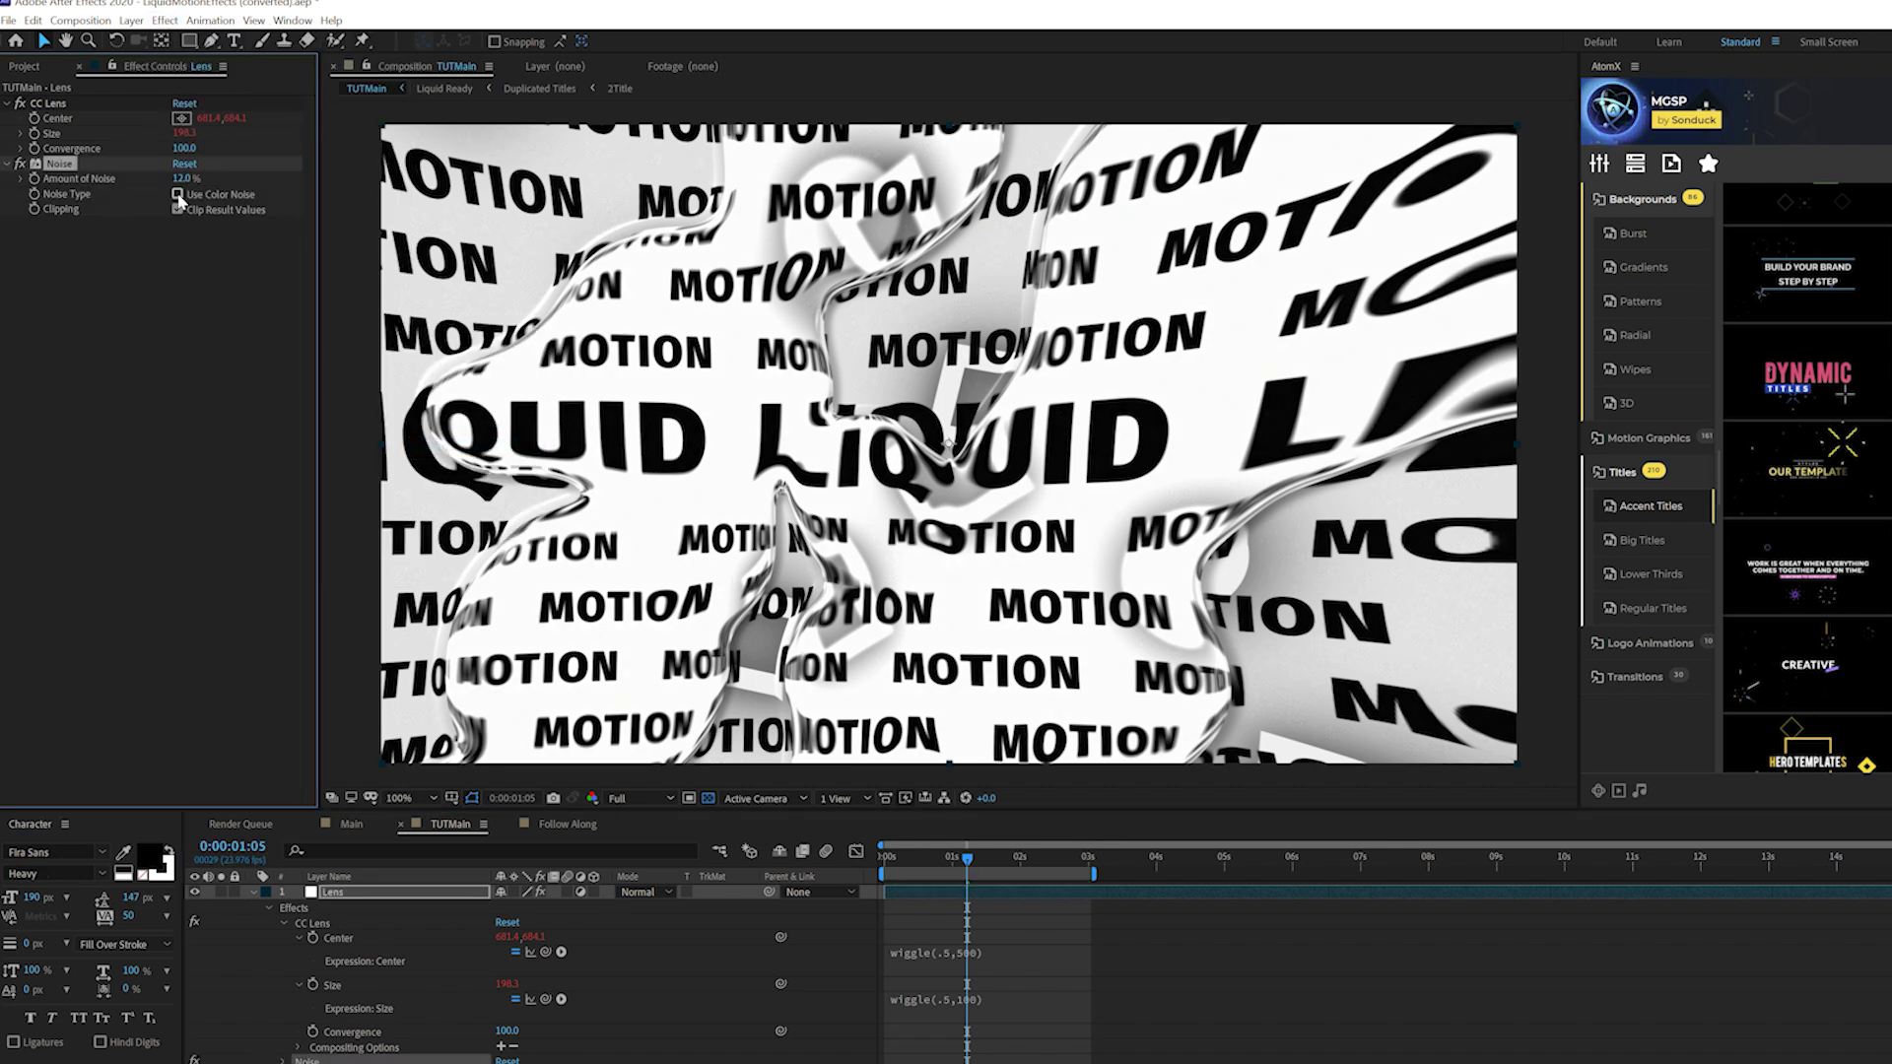
# - Inspect and preview the grainy title, then switch to the Main composition
pyautogui.moveTo(937, 864)
pyautogui.mouseDown()
pyautogui.moveTo(902, 864)
pyautogui.moveTo(973, 864)
pyautogui.mouseUp()
pyautogui.press('.')
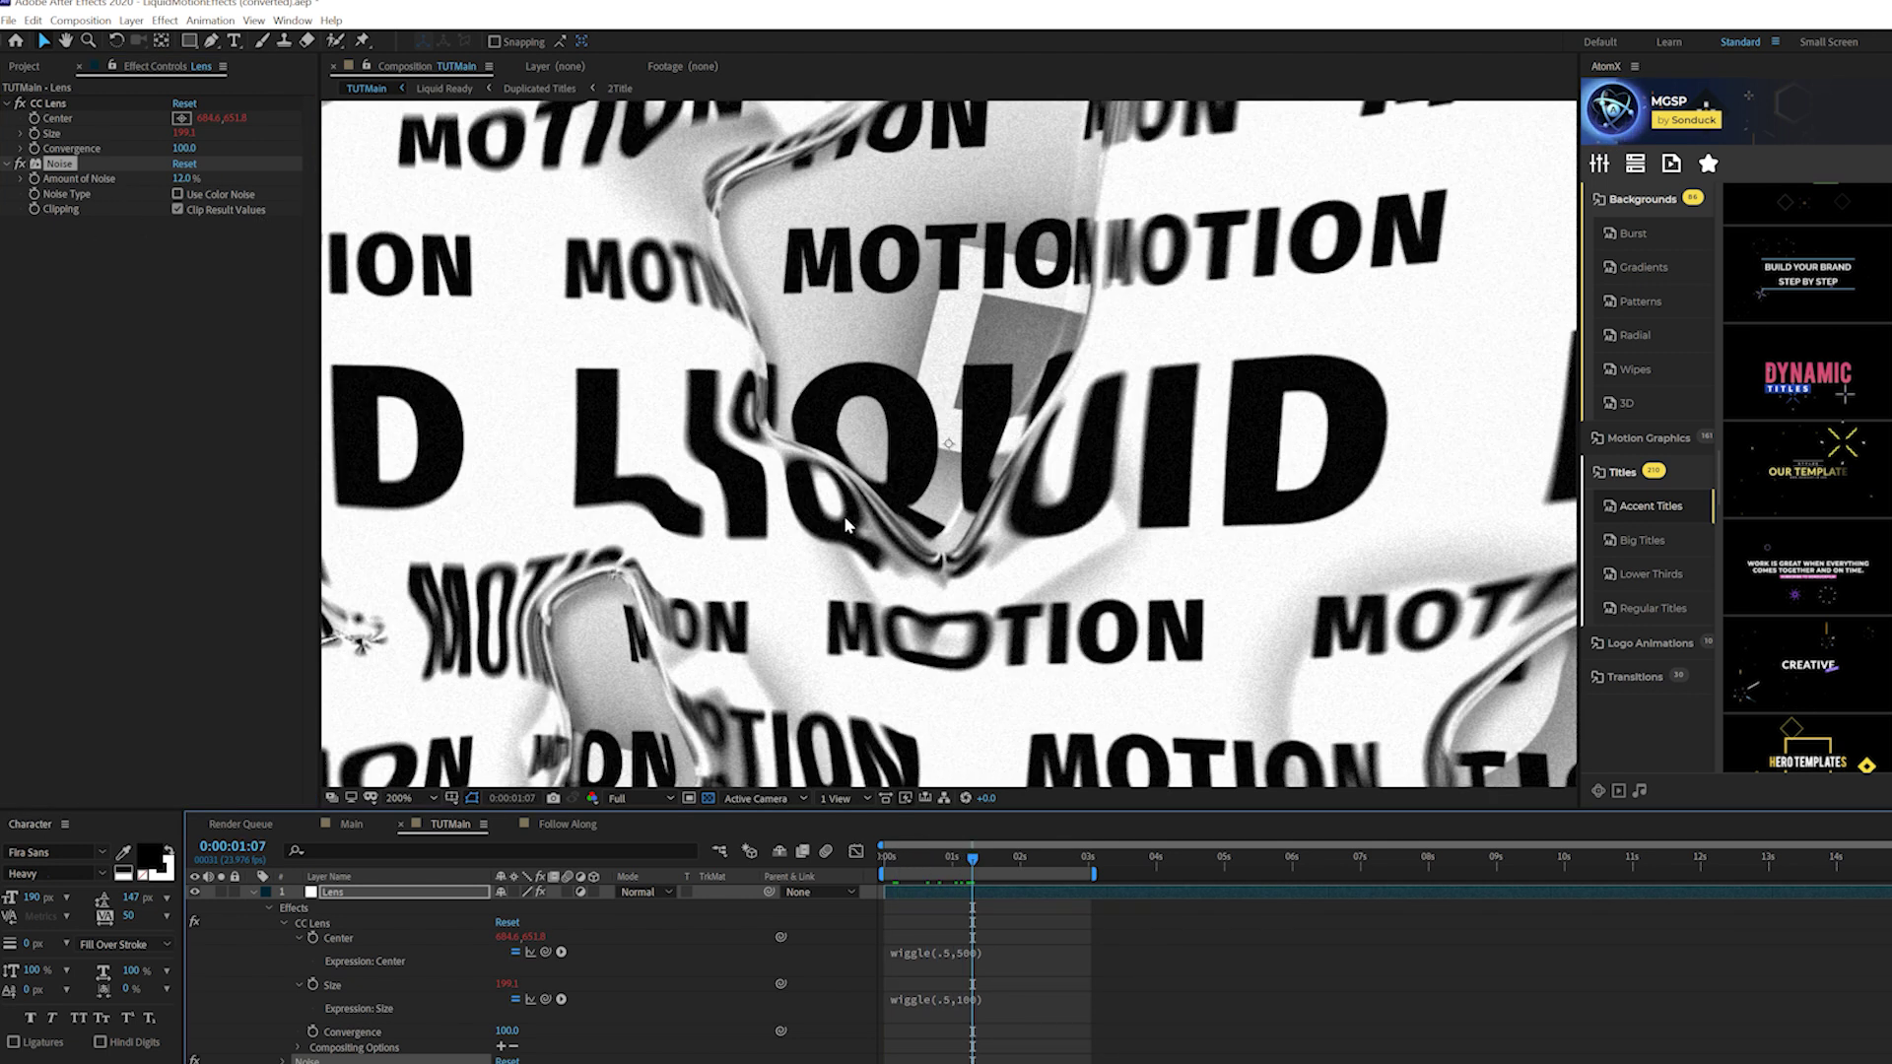
pyautogui.press(',')
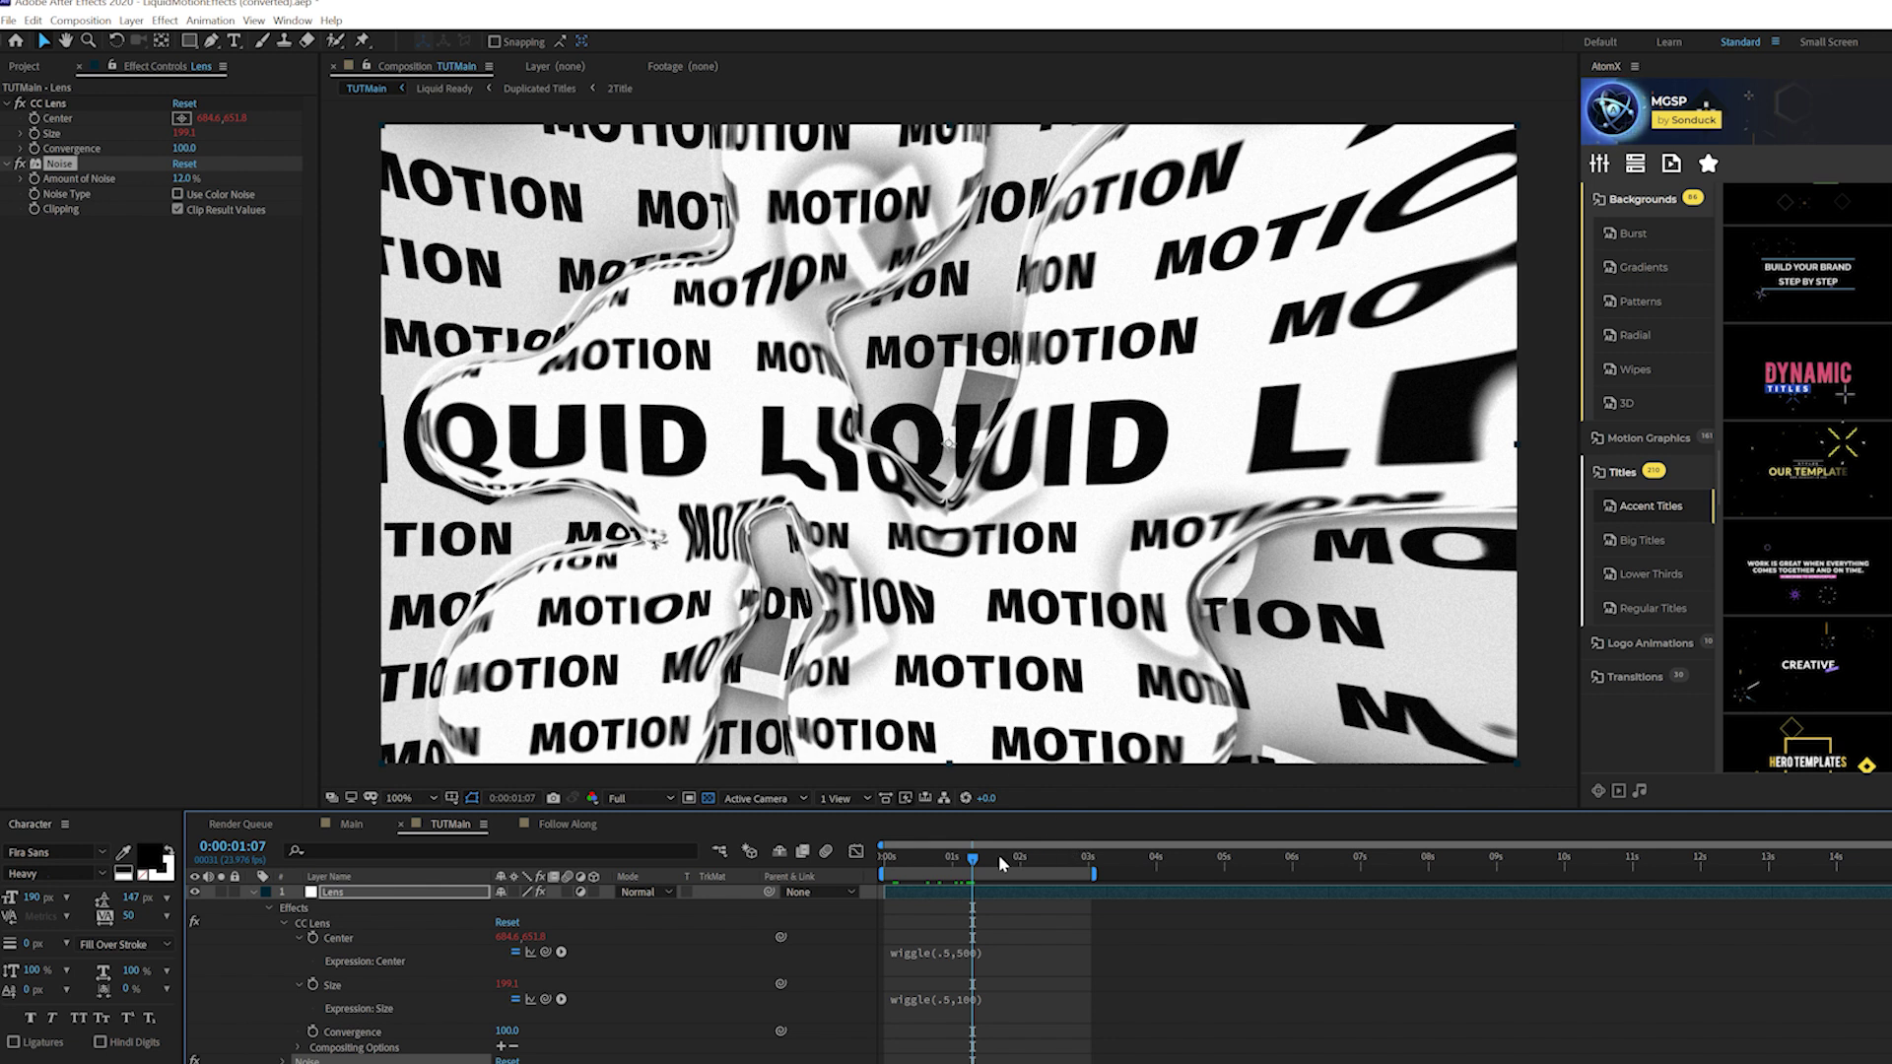
pyautogui.press('space')
pyautogui.press('space')
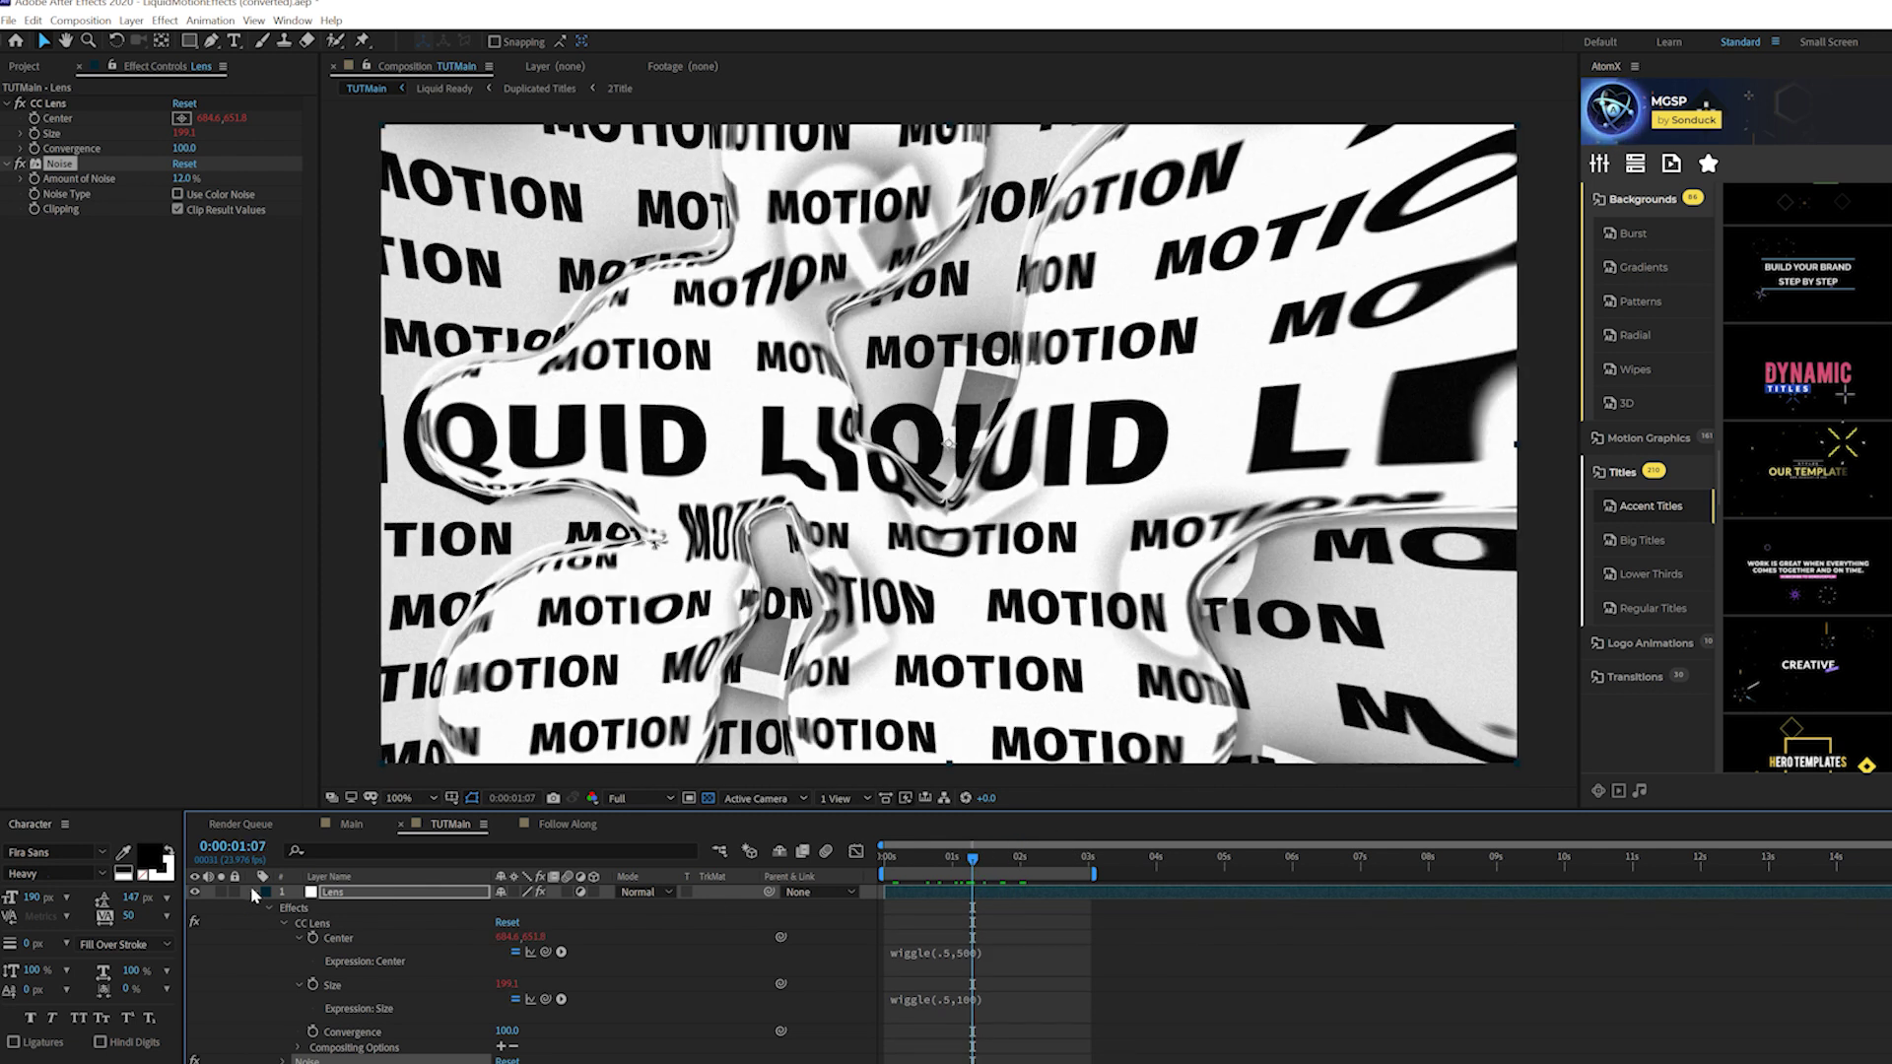
pyautogui.click(252, 893)
pyautogui.click(498, 946)
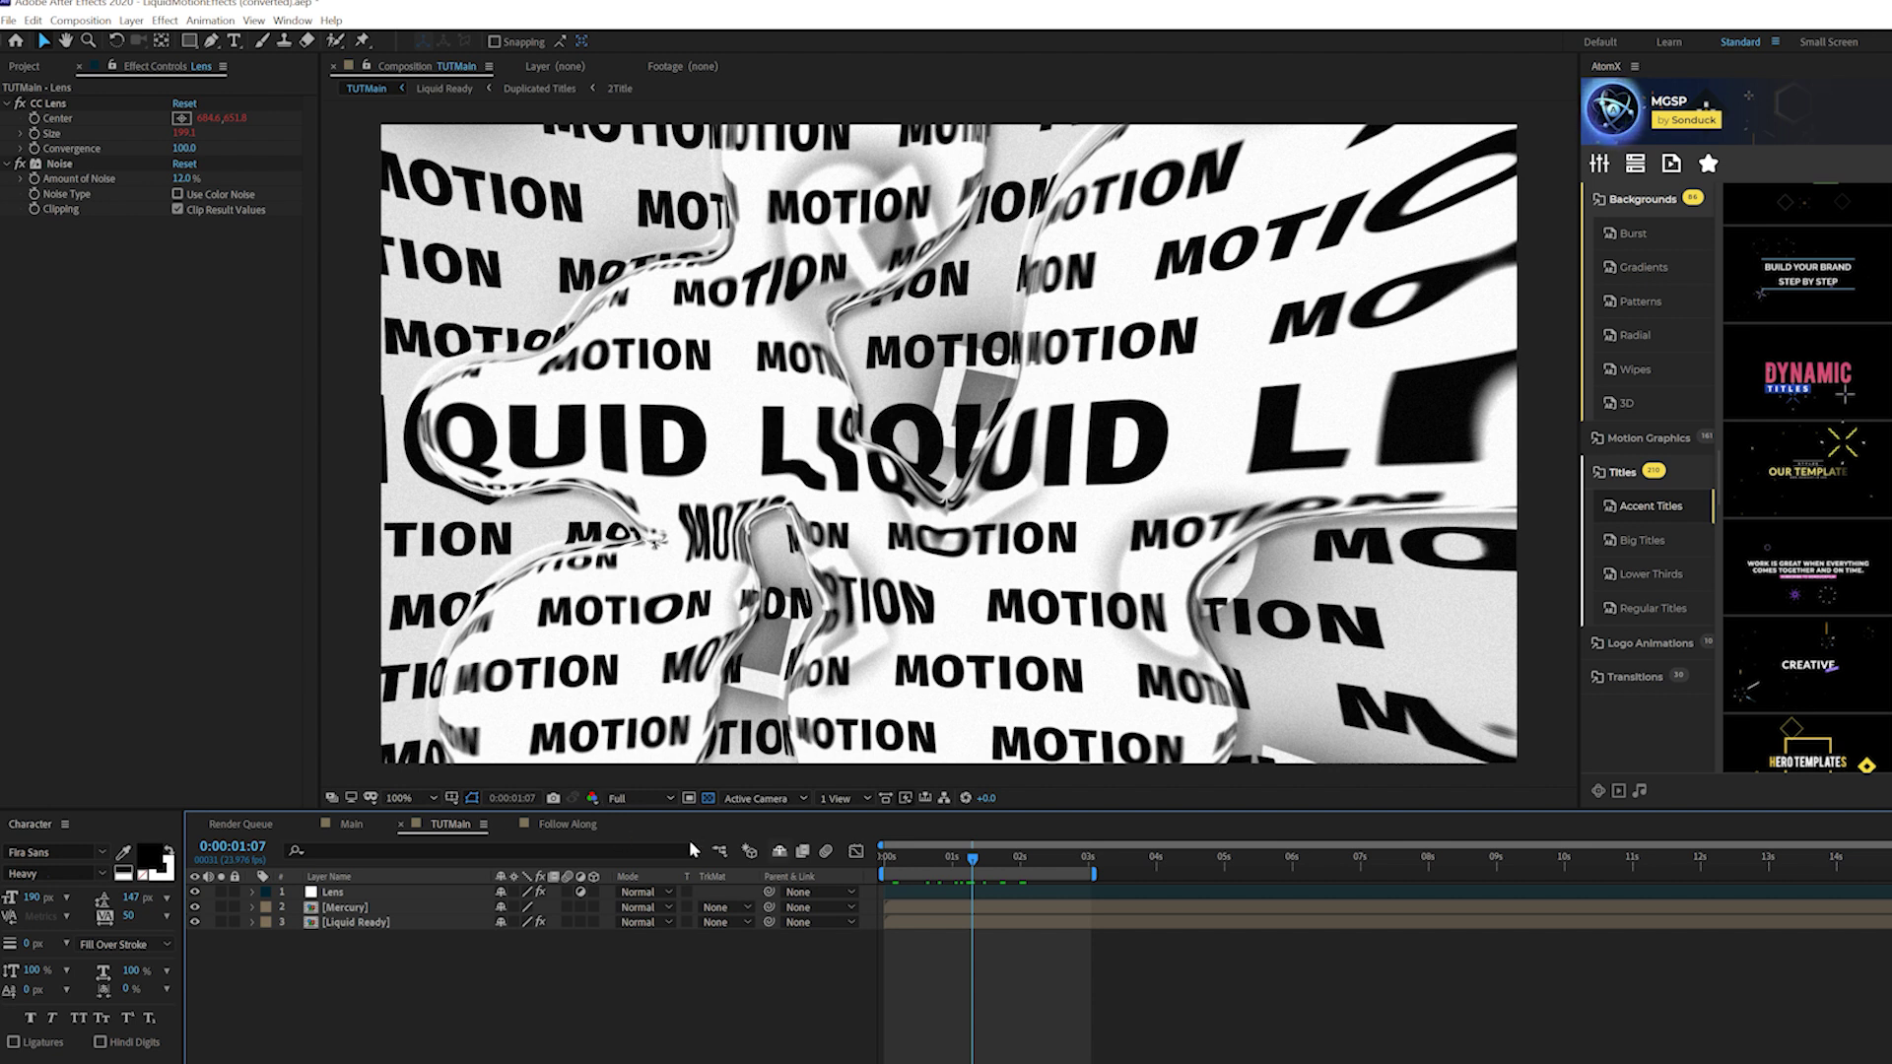
pyautogui.click(351, 824)
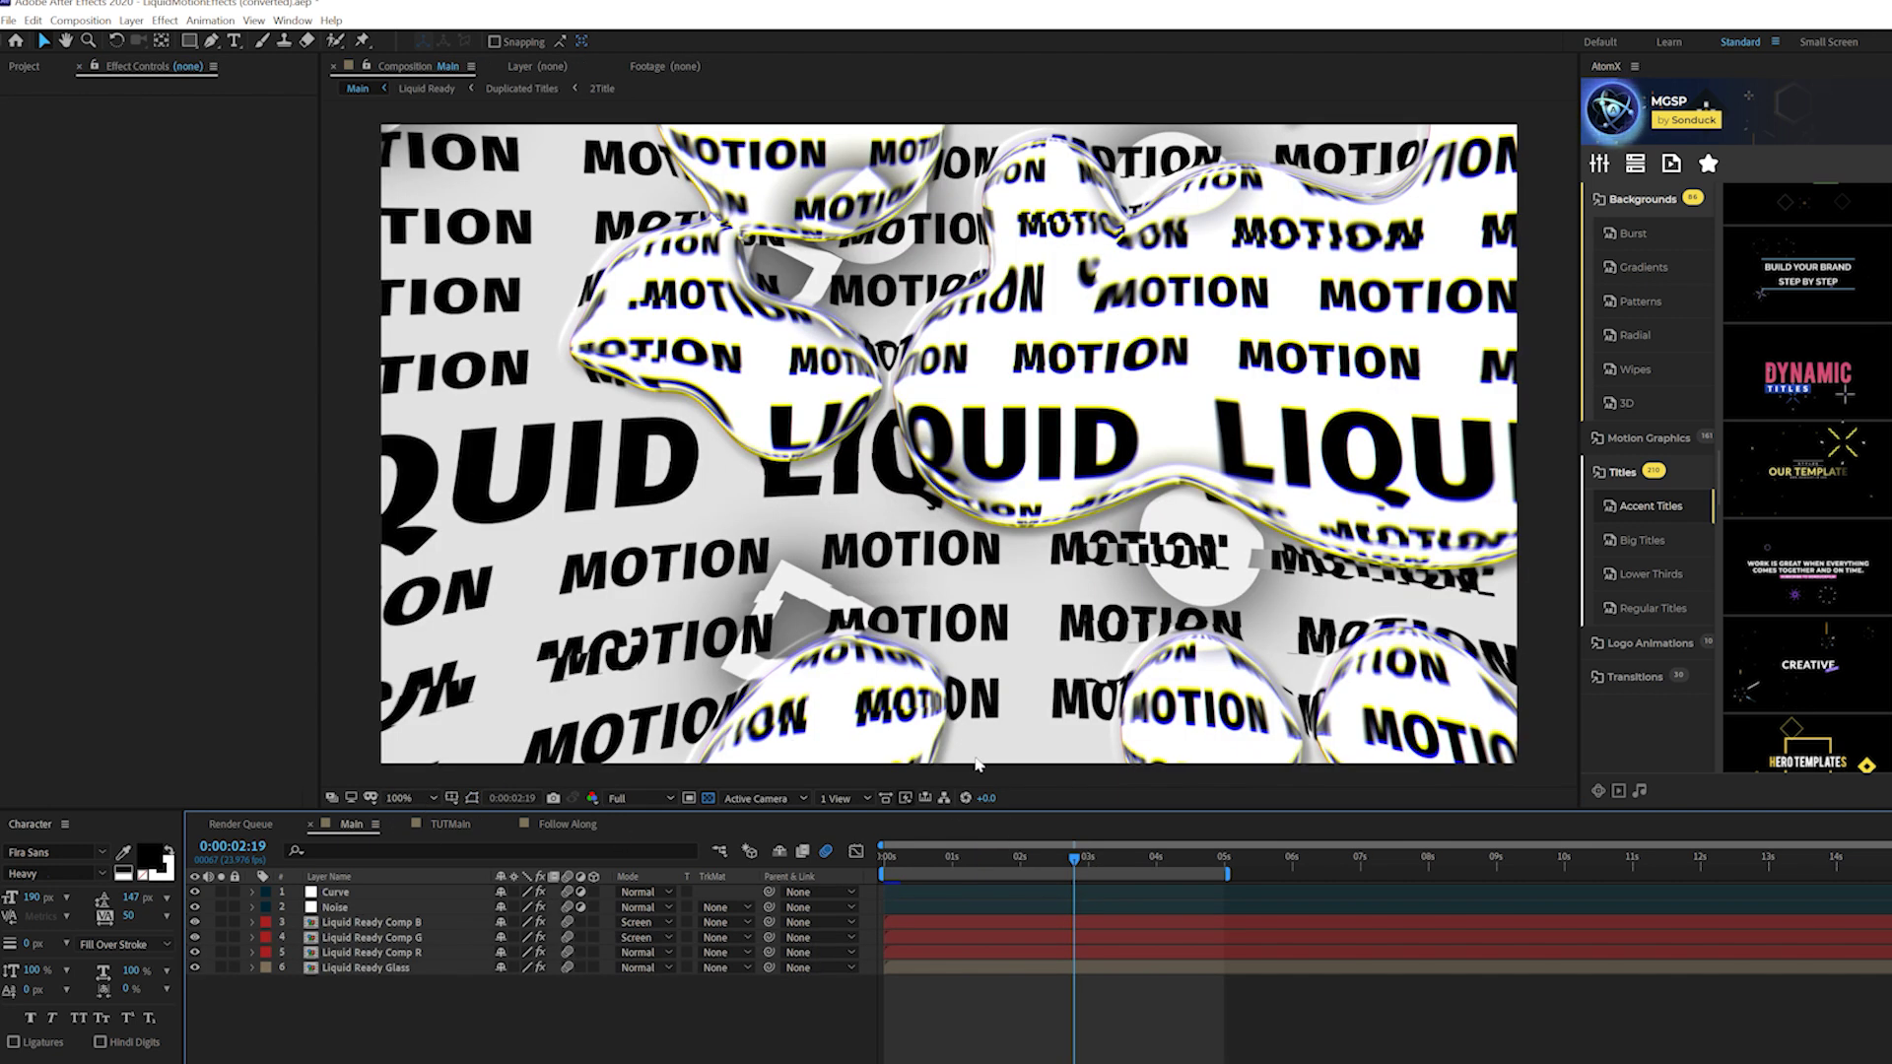
pyautogui.click(959, 859)
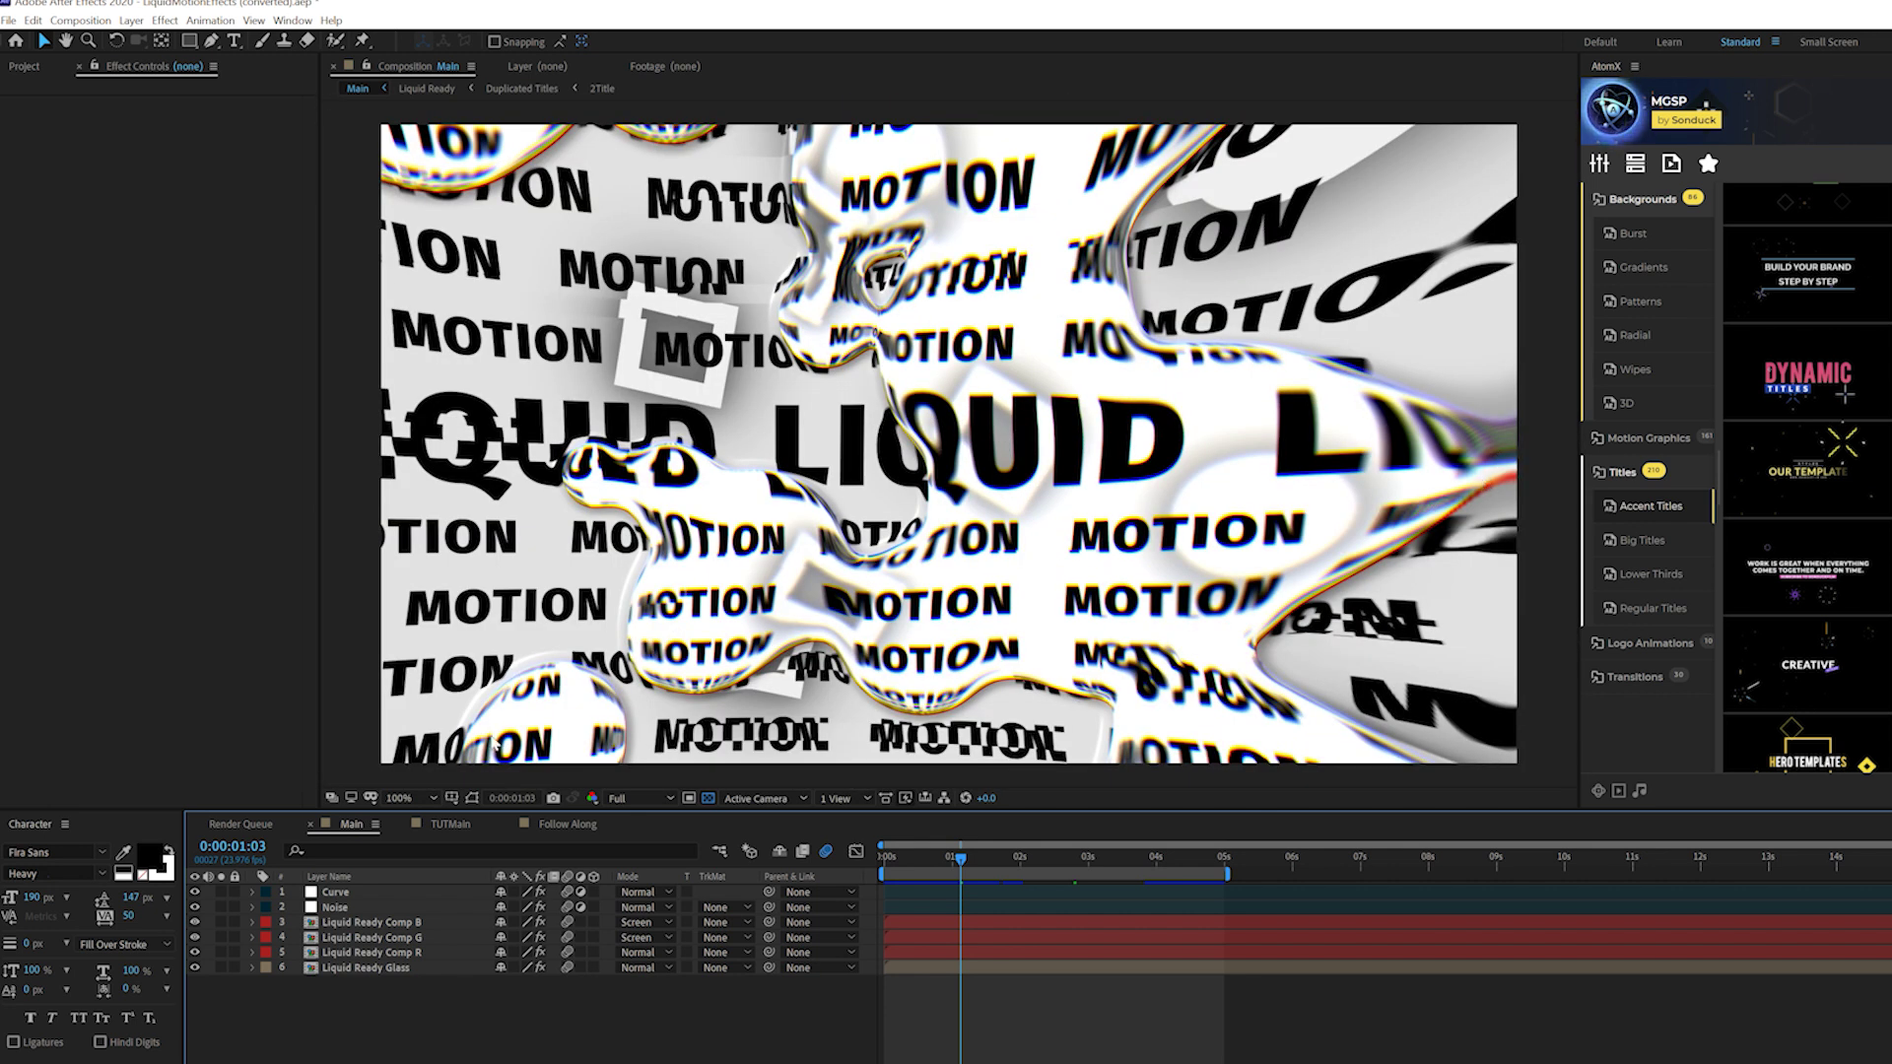
pyautogui.click(435, 833)
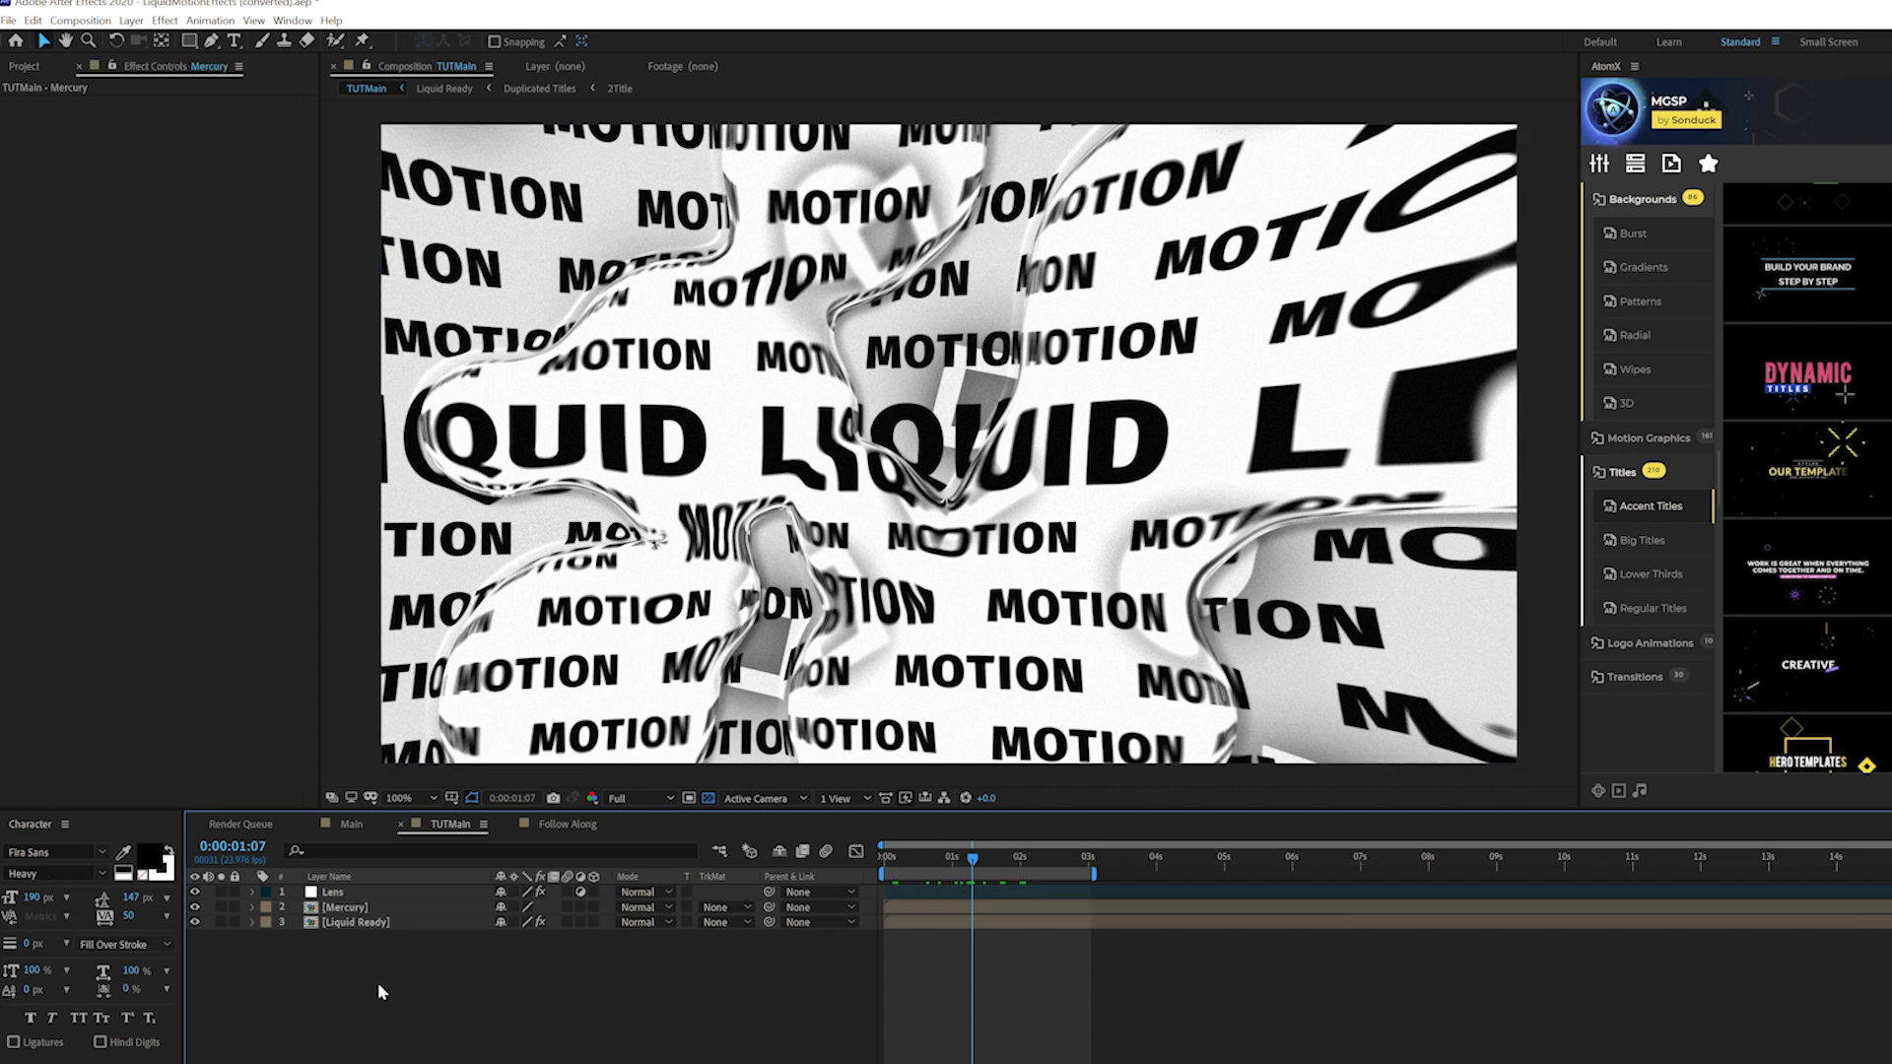
# - Add Shift Channels to the Mercury layer, setting Green and Blue to Full Off so it renders red
pyautogui.click(343, 909)
pyautogui.click(164, 20)
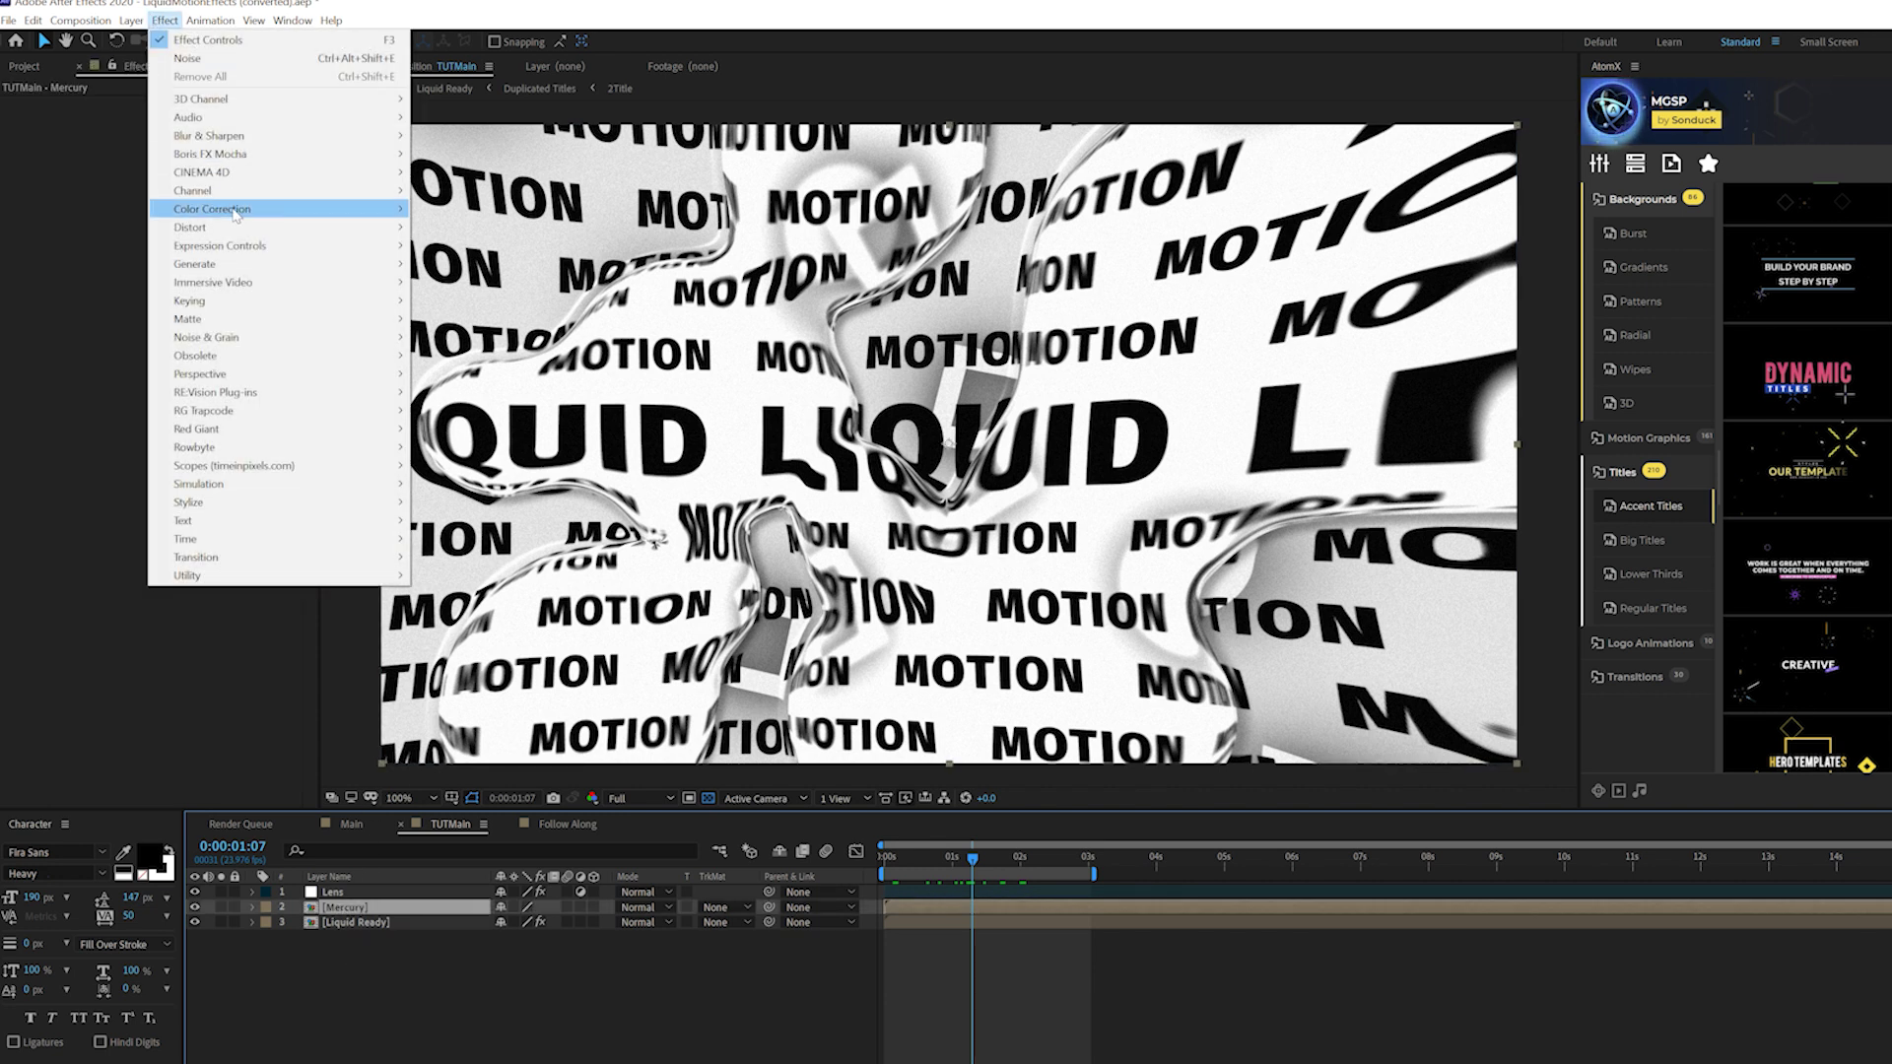
pyautogui.moveTo(210, 189)
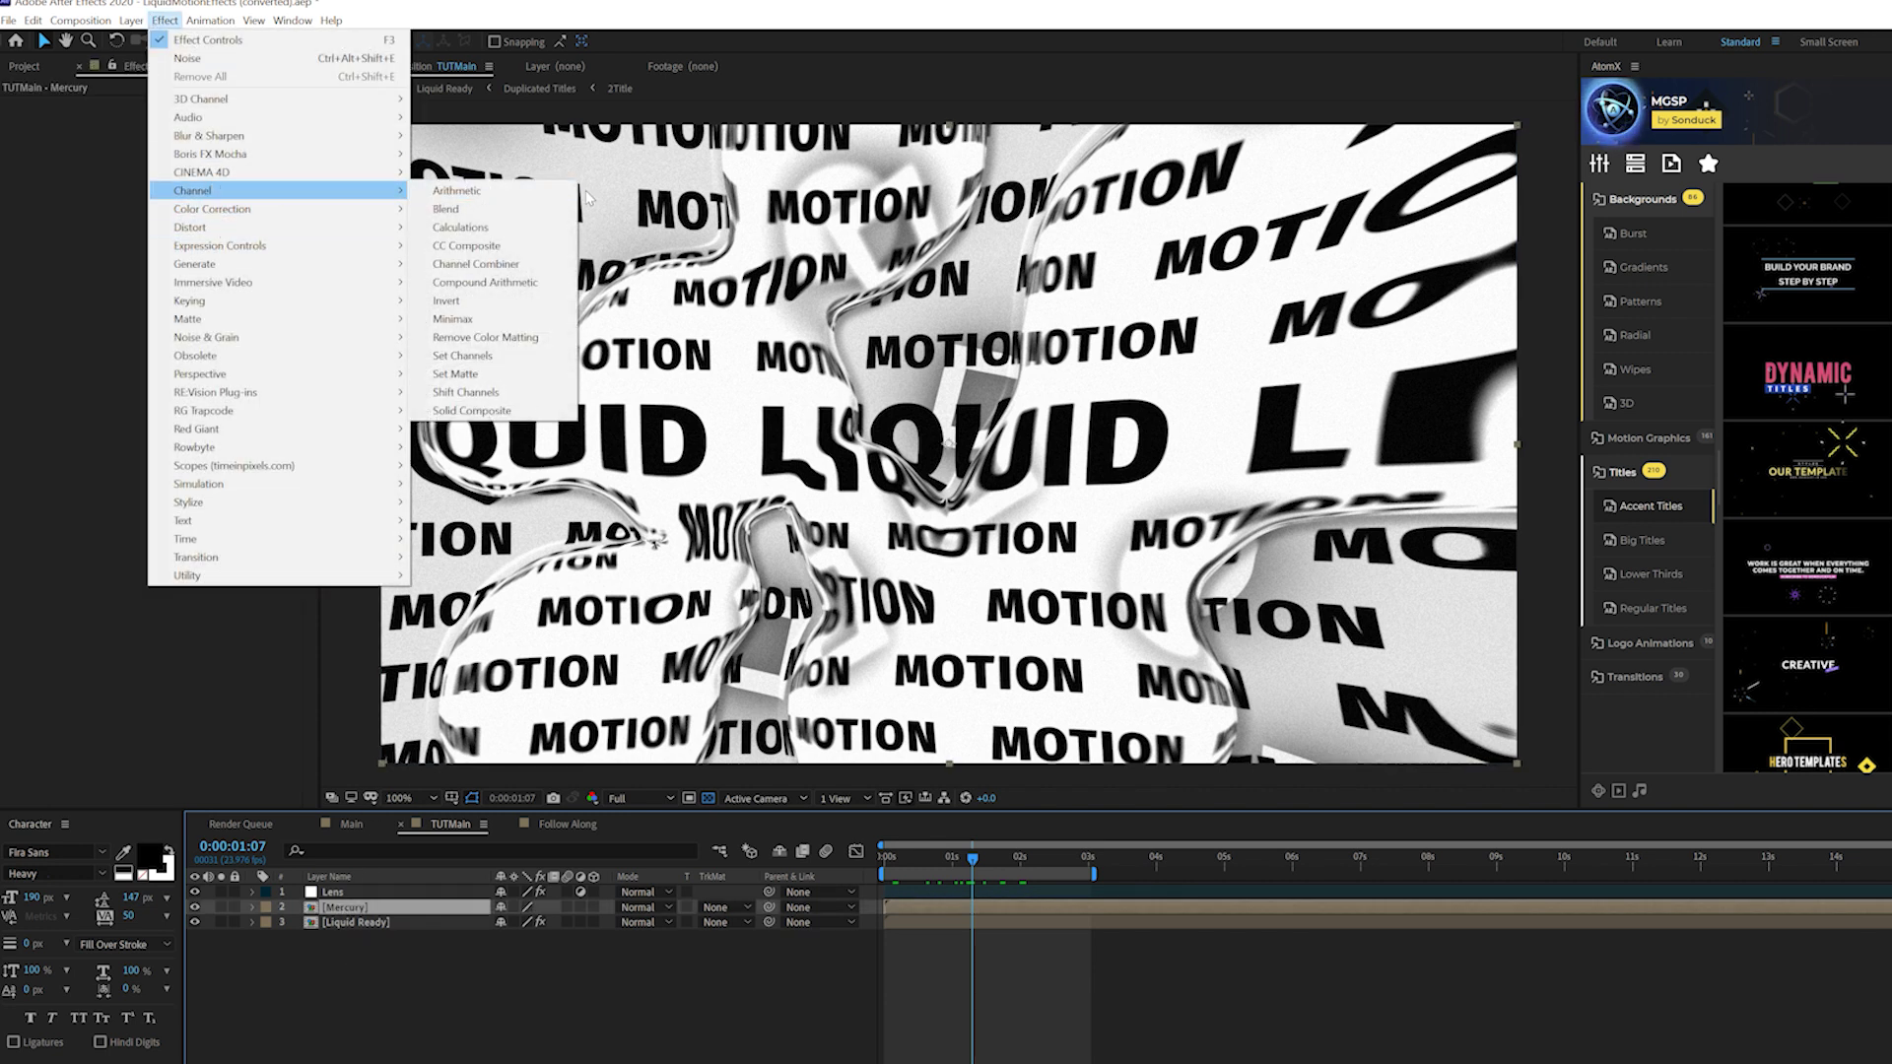
pyautogui.click(474, 394)
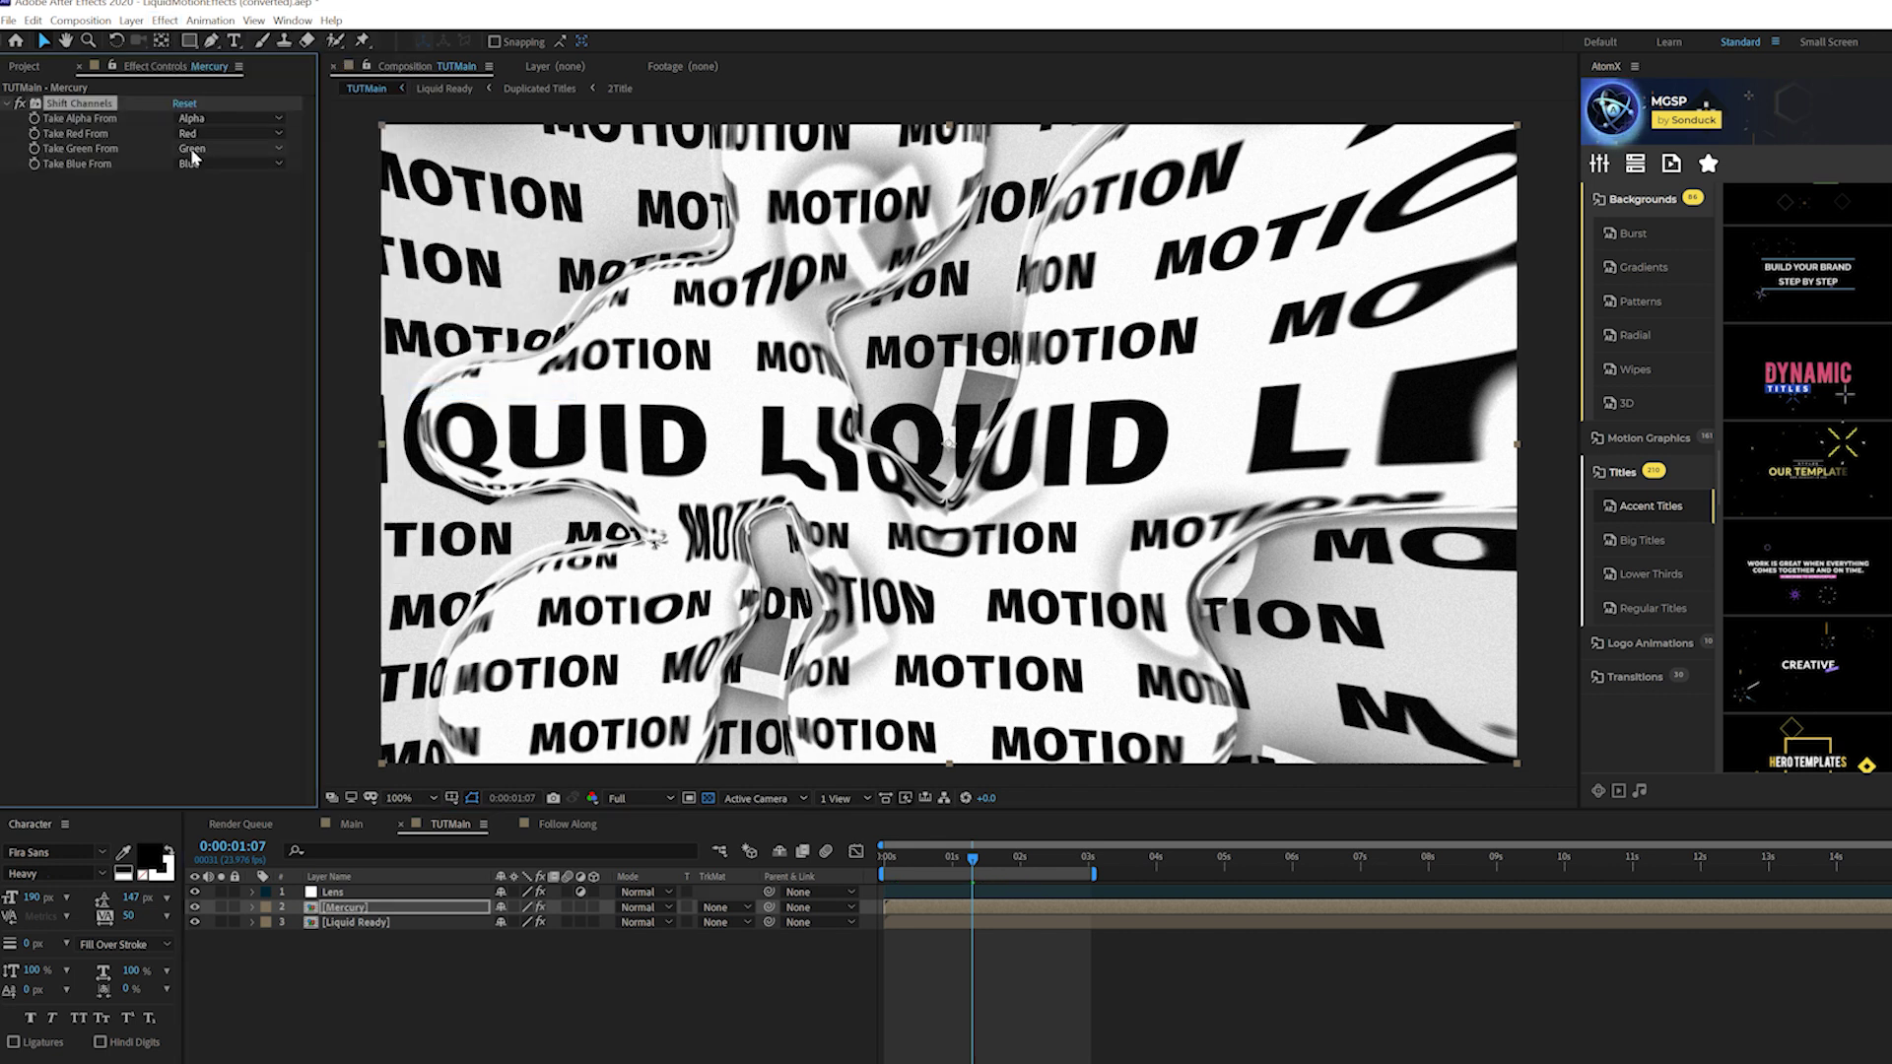
pyautogui.click(205, 146)
pyautogui.click(202, 333)
pyautogui.click(202, 164)
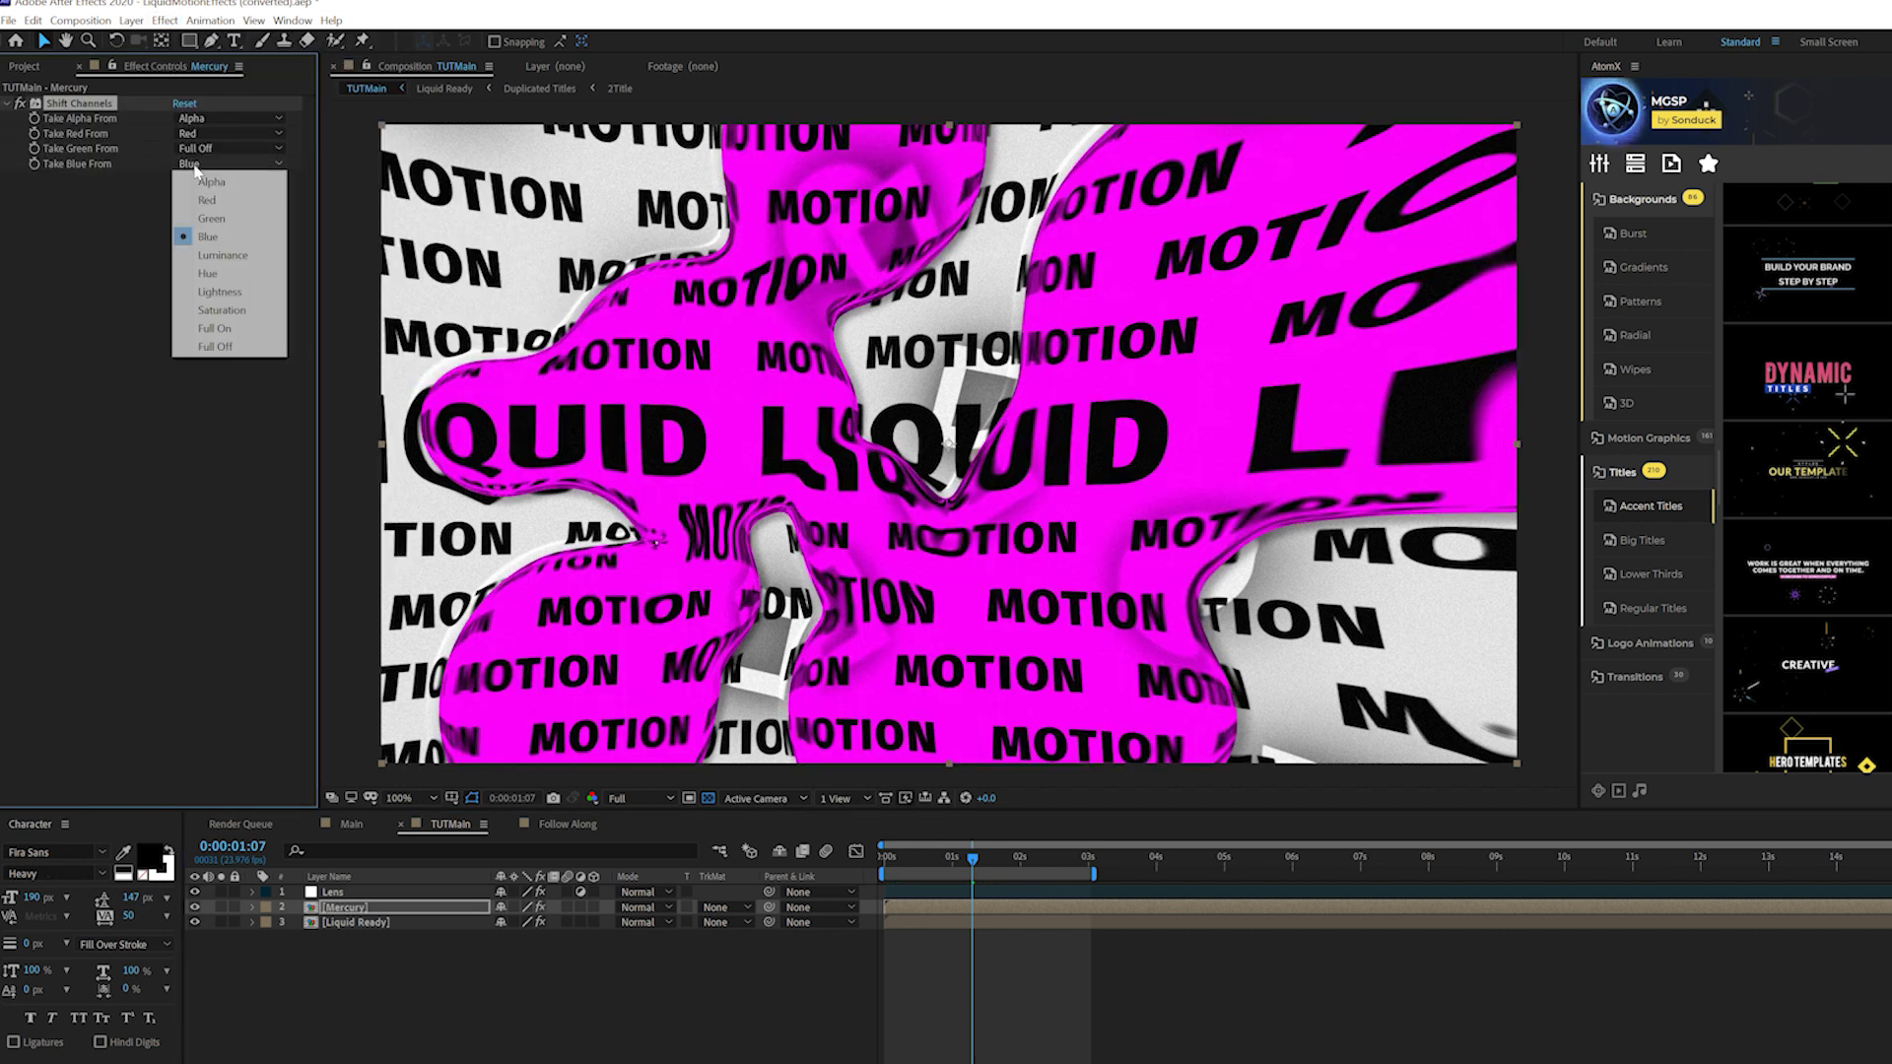
pyautogui.click(202, 347)
# - Duplicate Mercury and set the copy to green only: Red off, Green from Green
pyautogui.click(336, 912)
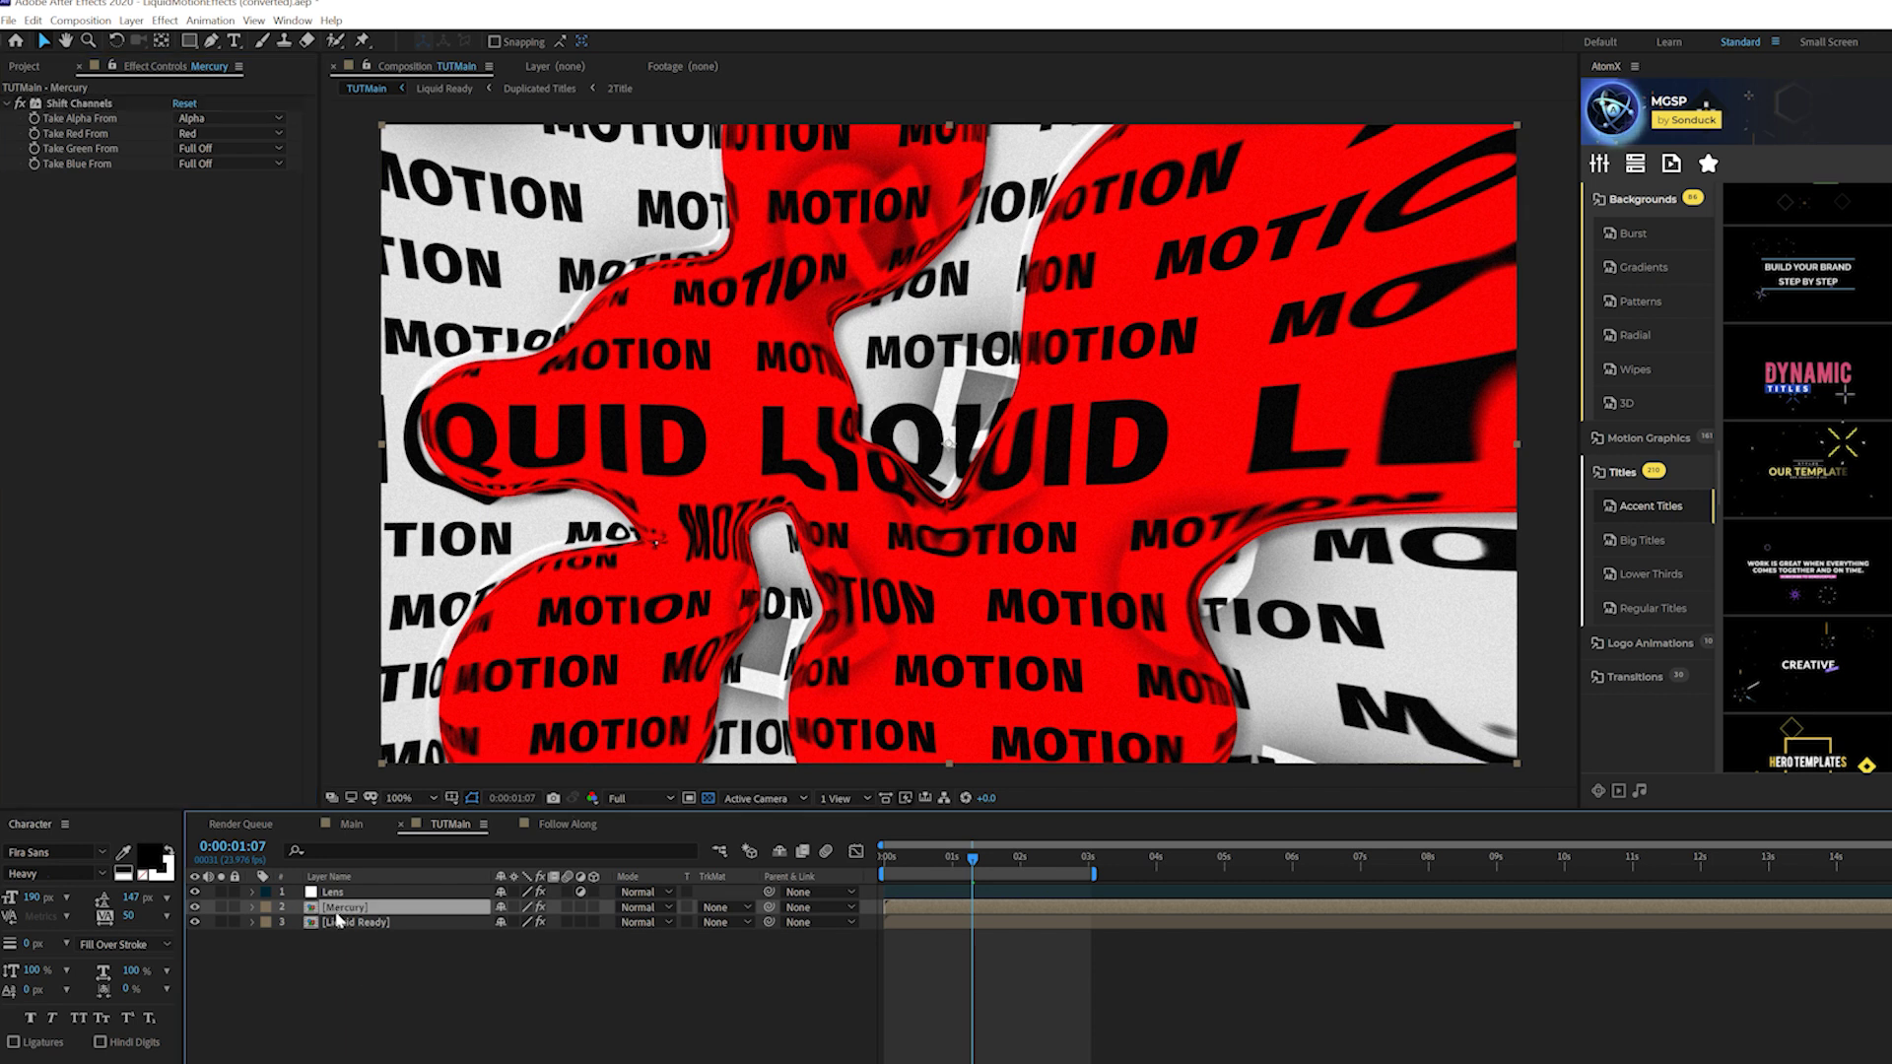
pyautogui.hotkey('ctrl', 'd')
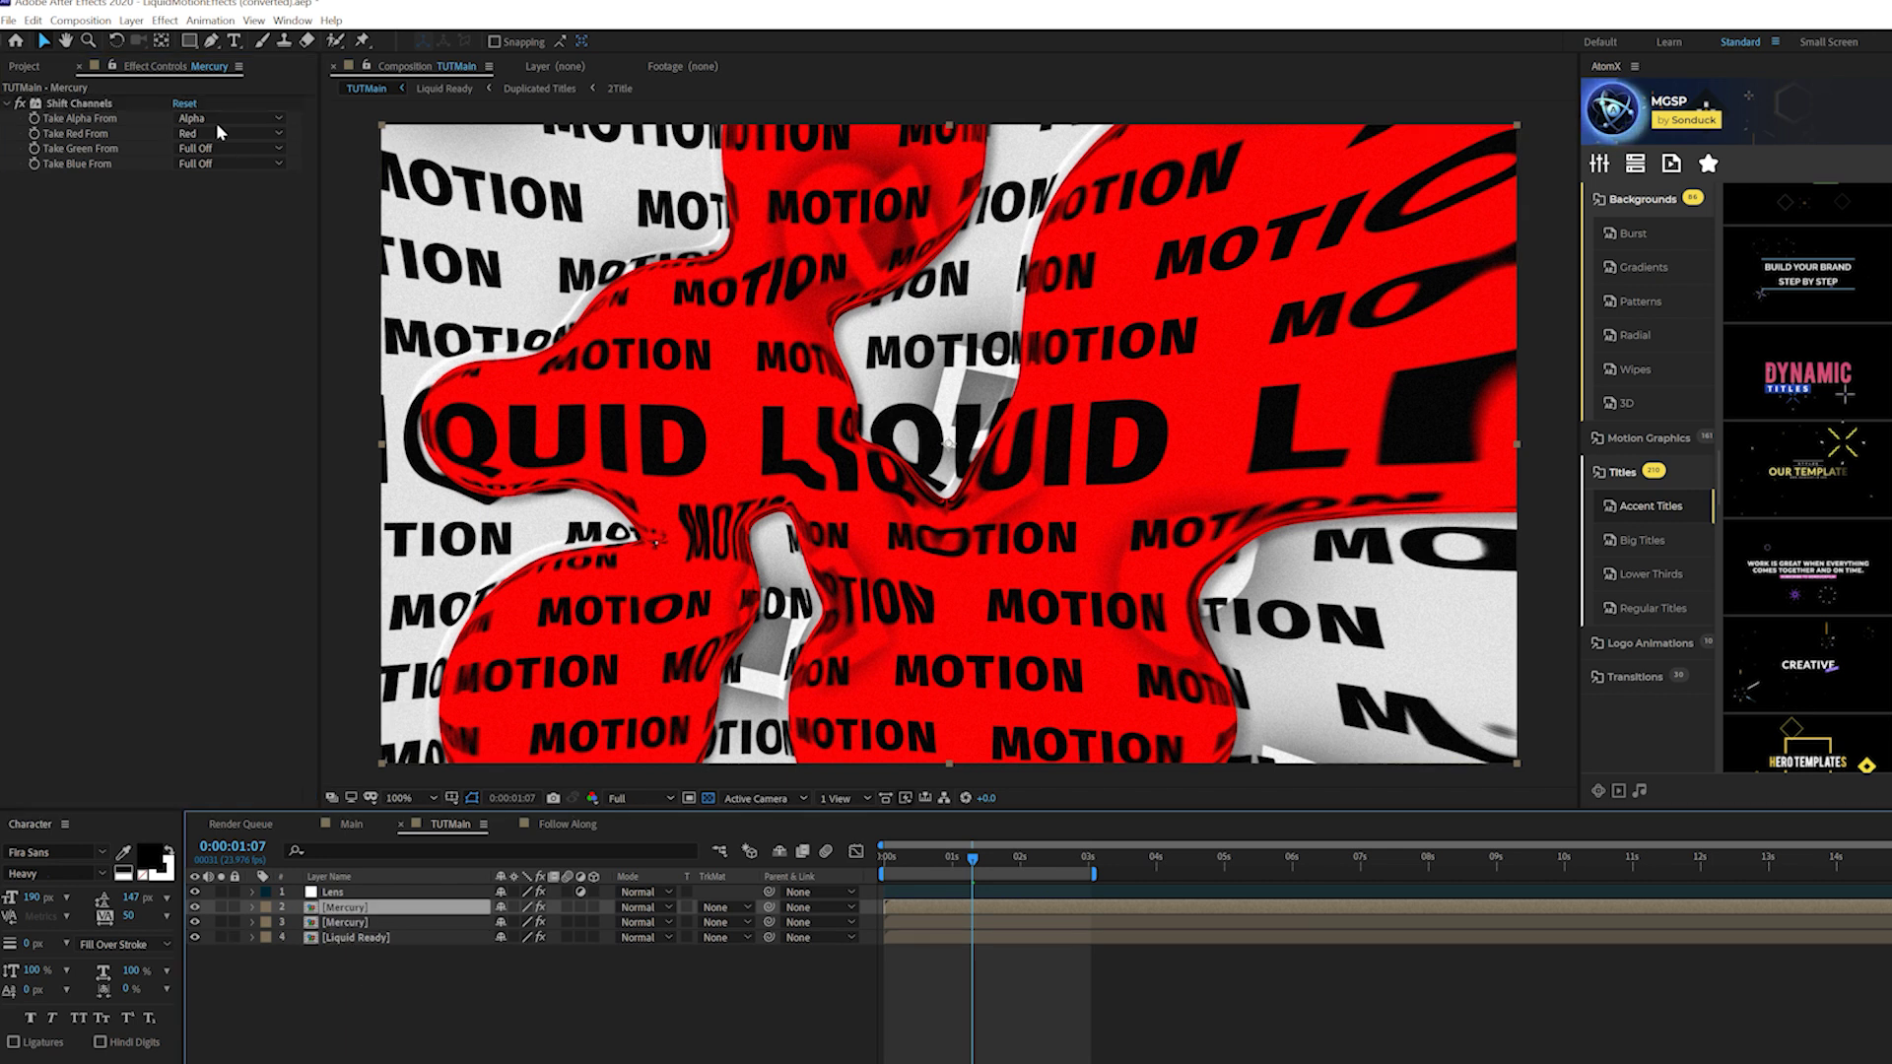
pyautogui.click(218, 133)
pyautogui.click(222, 316)
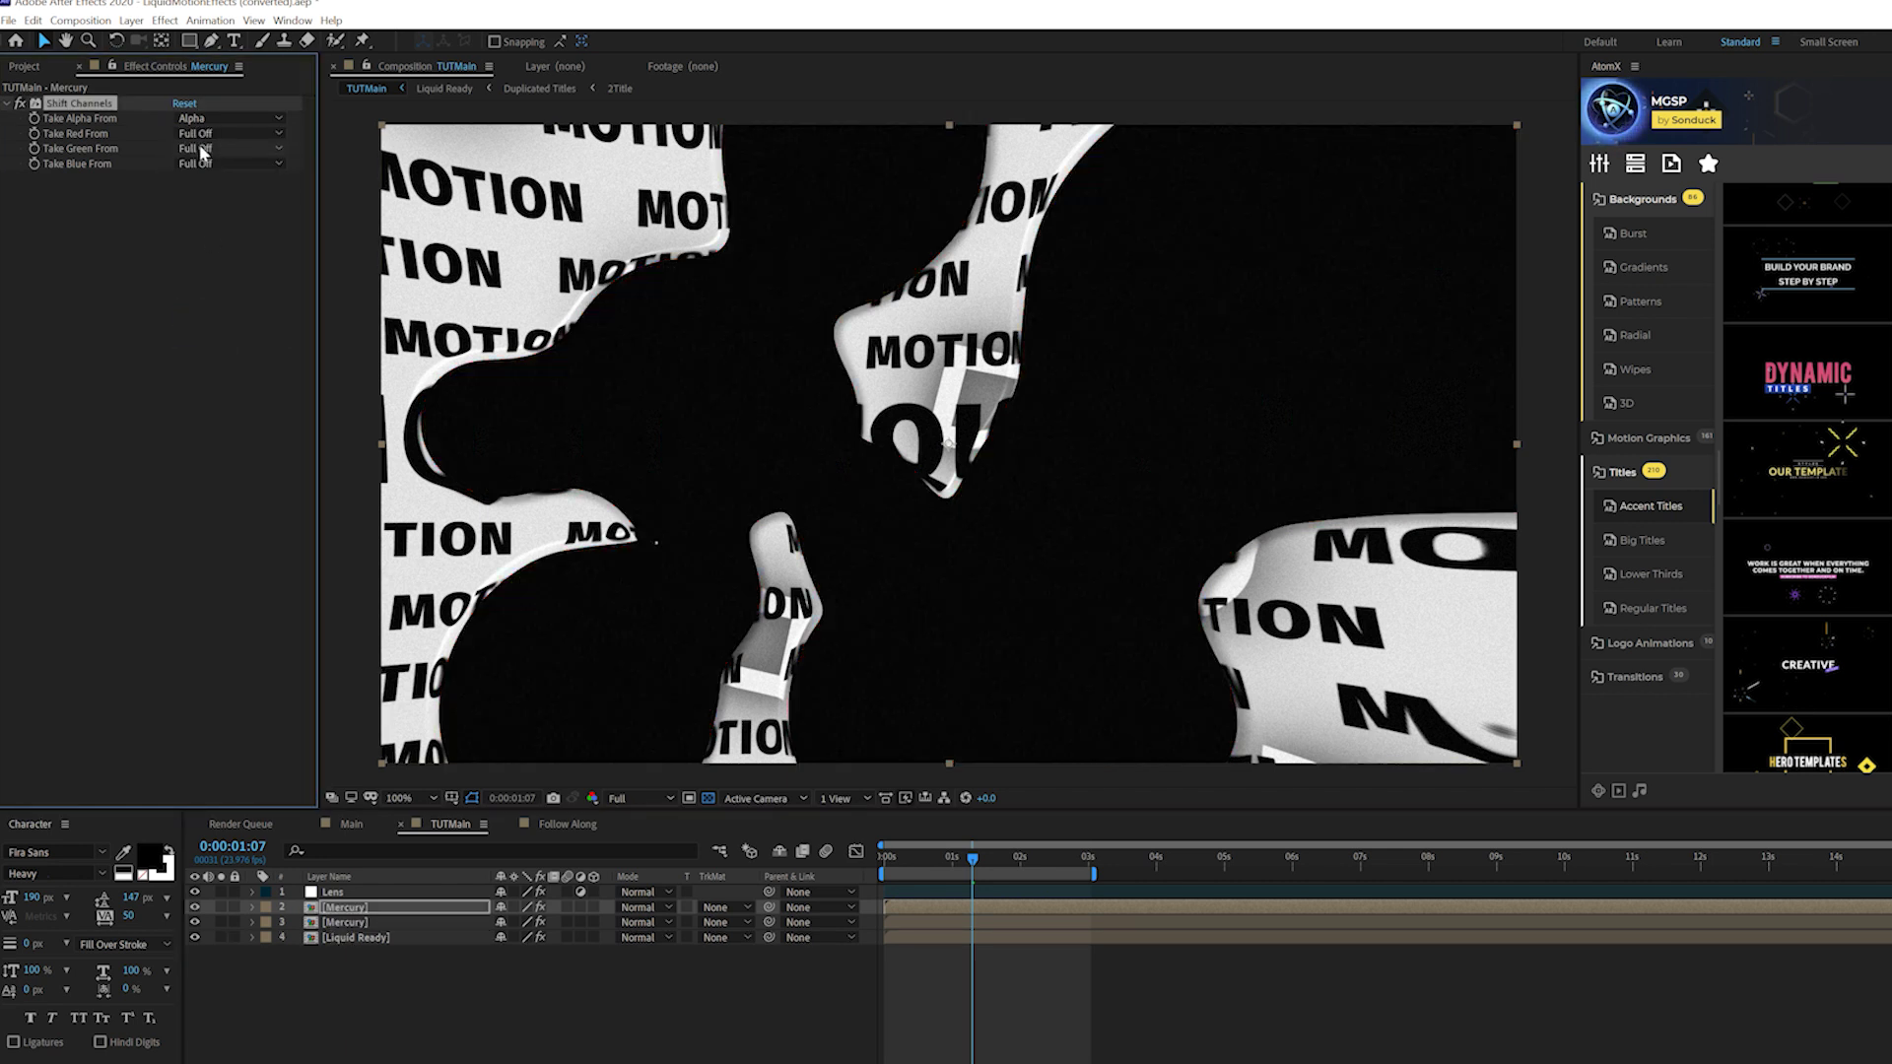
pyautogui.click(226, 147)
pyautogui.click(216, 205)
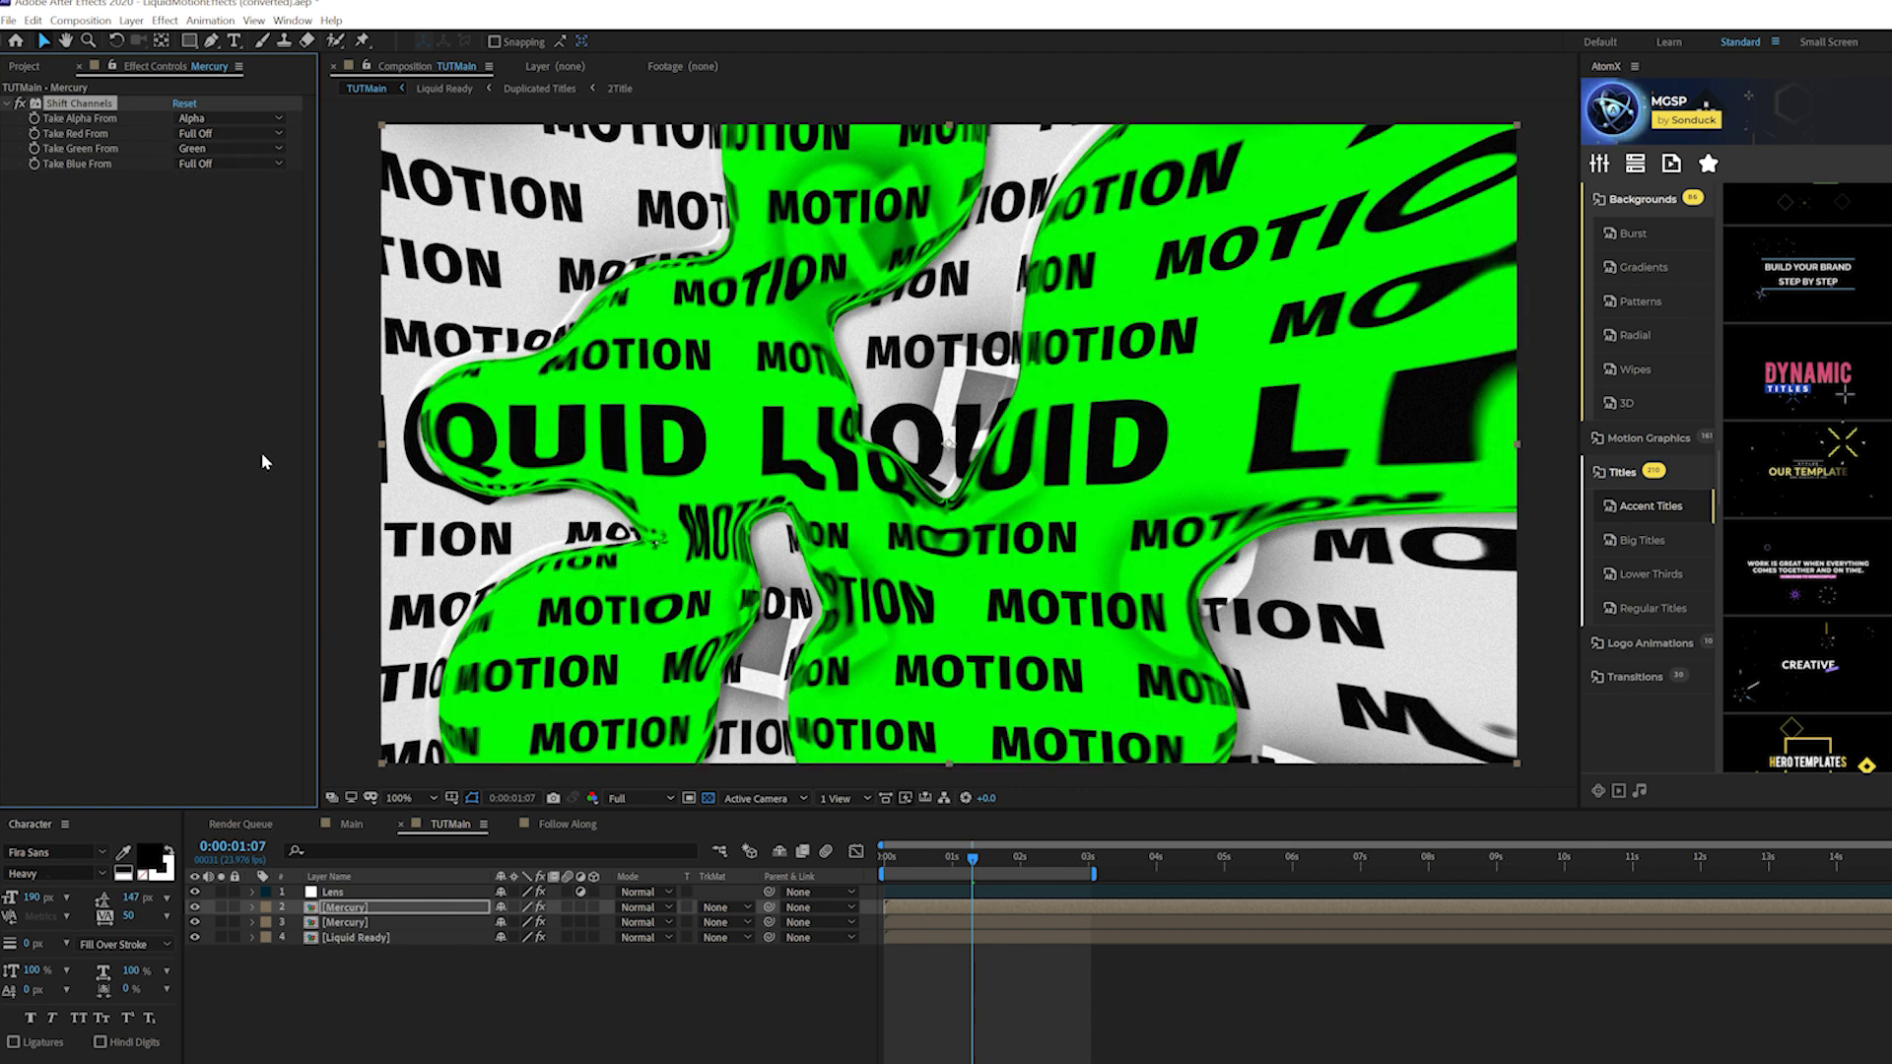
# - Duplicate Mercury again and set the top copy to blue only: Green off, Blue from Blue
pyautogui.click(336, 910)
pyautogui.hotkey('ctrl', 'd')
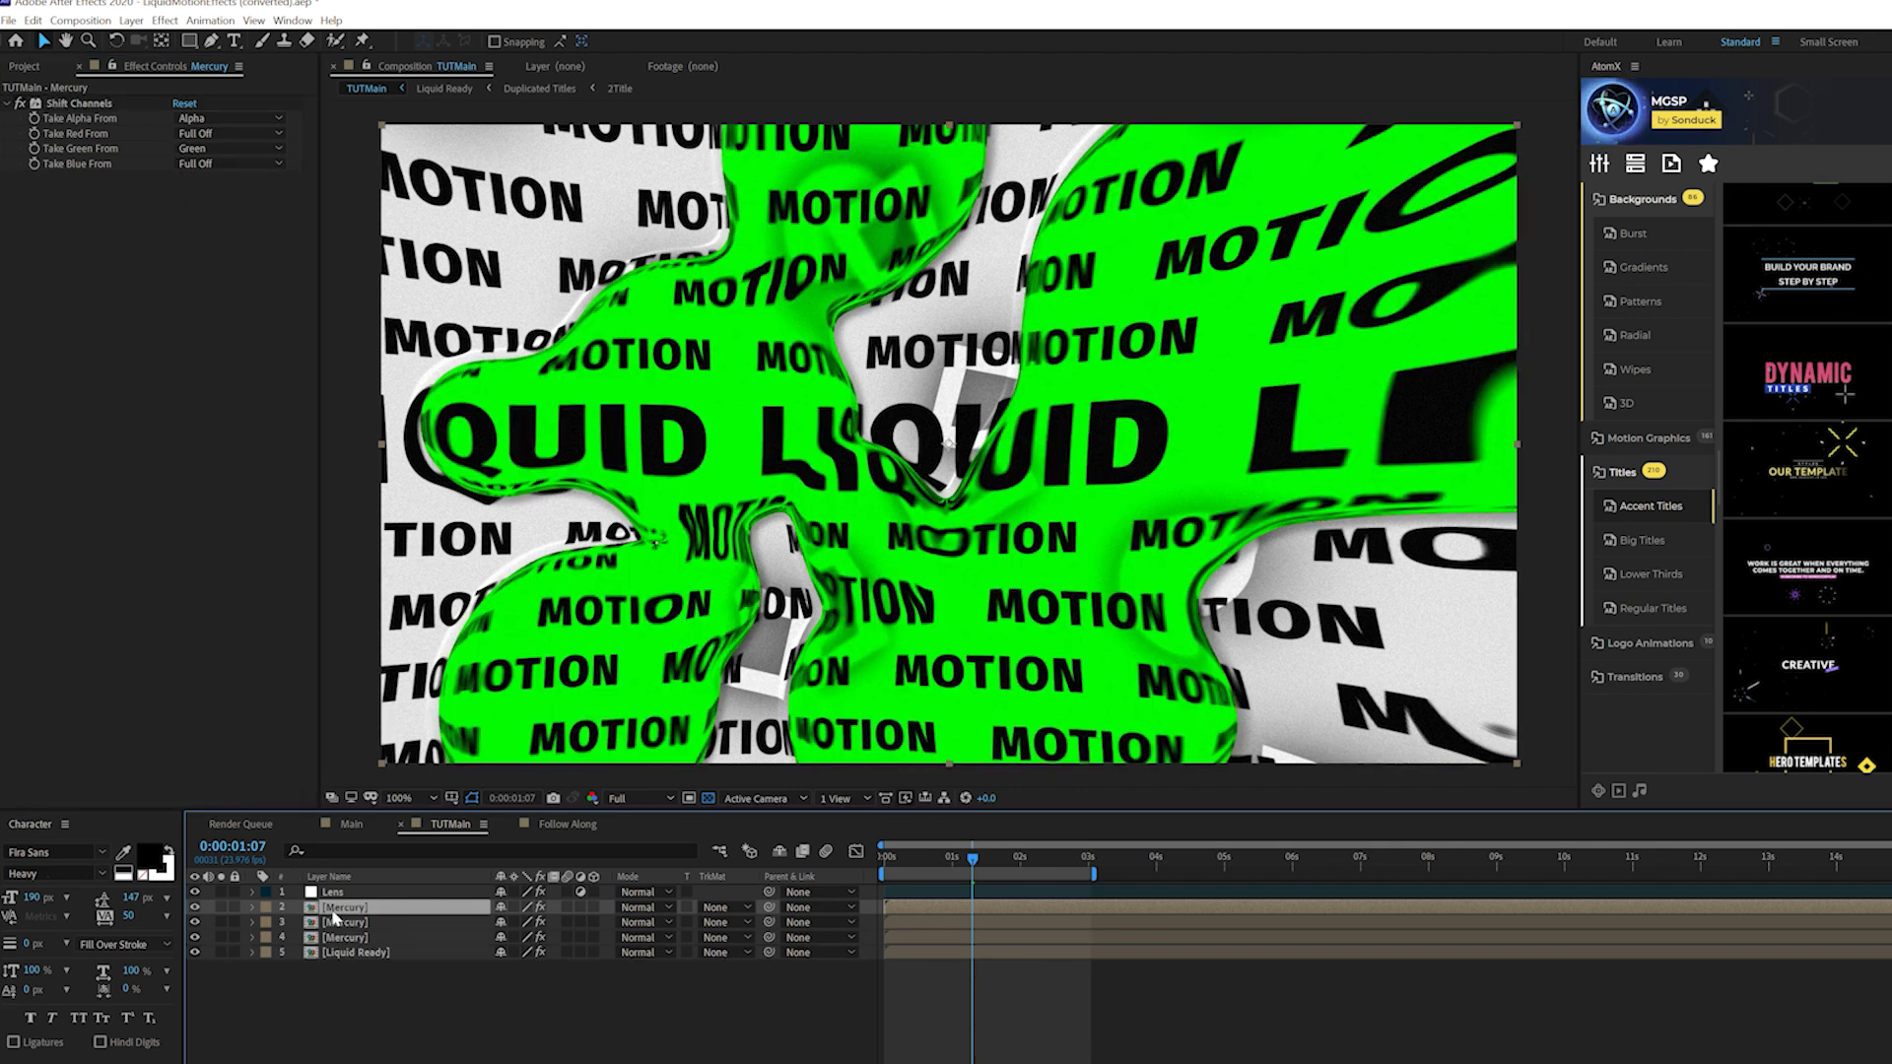
pyautogui.click(212, 148)
pyautogui.click(214, 331)
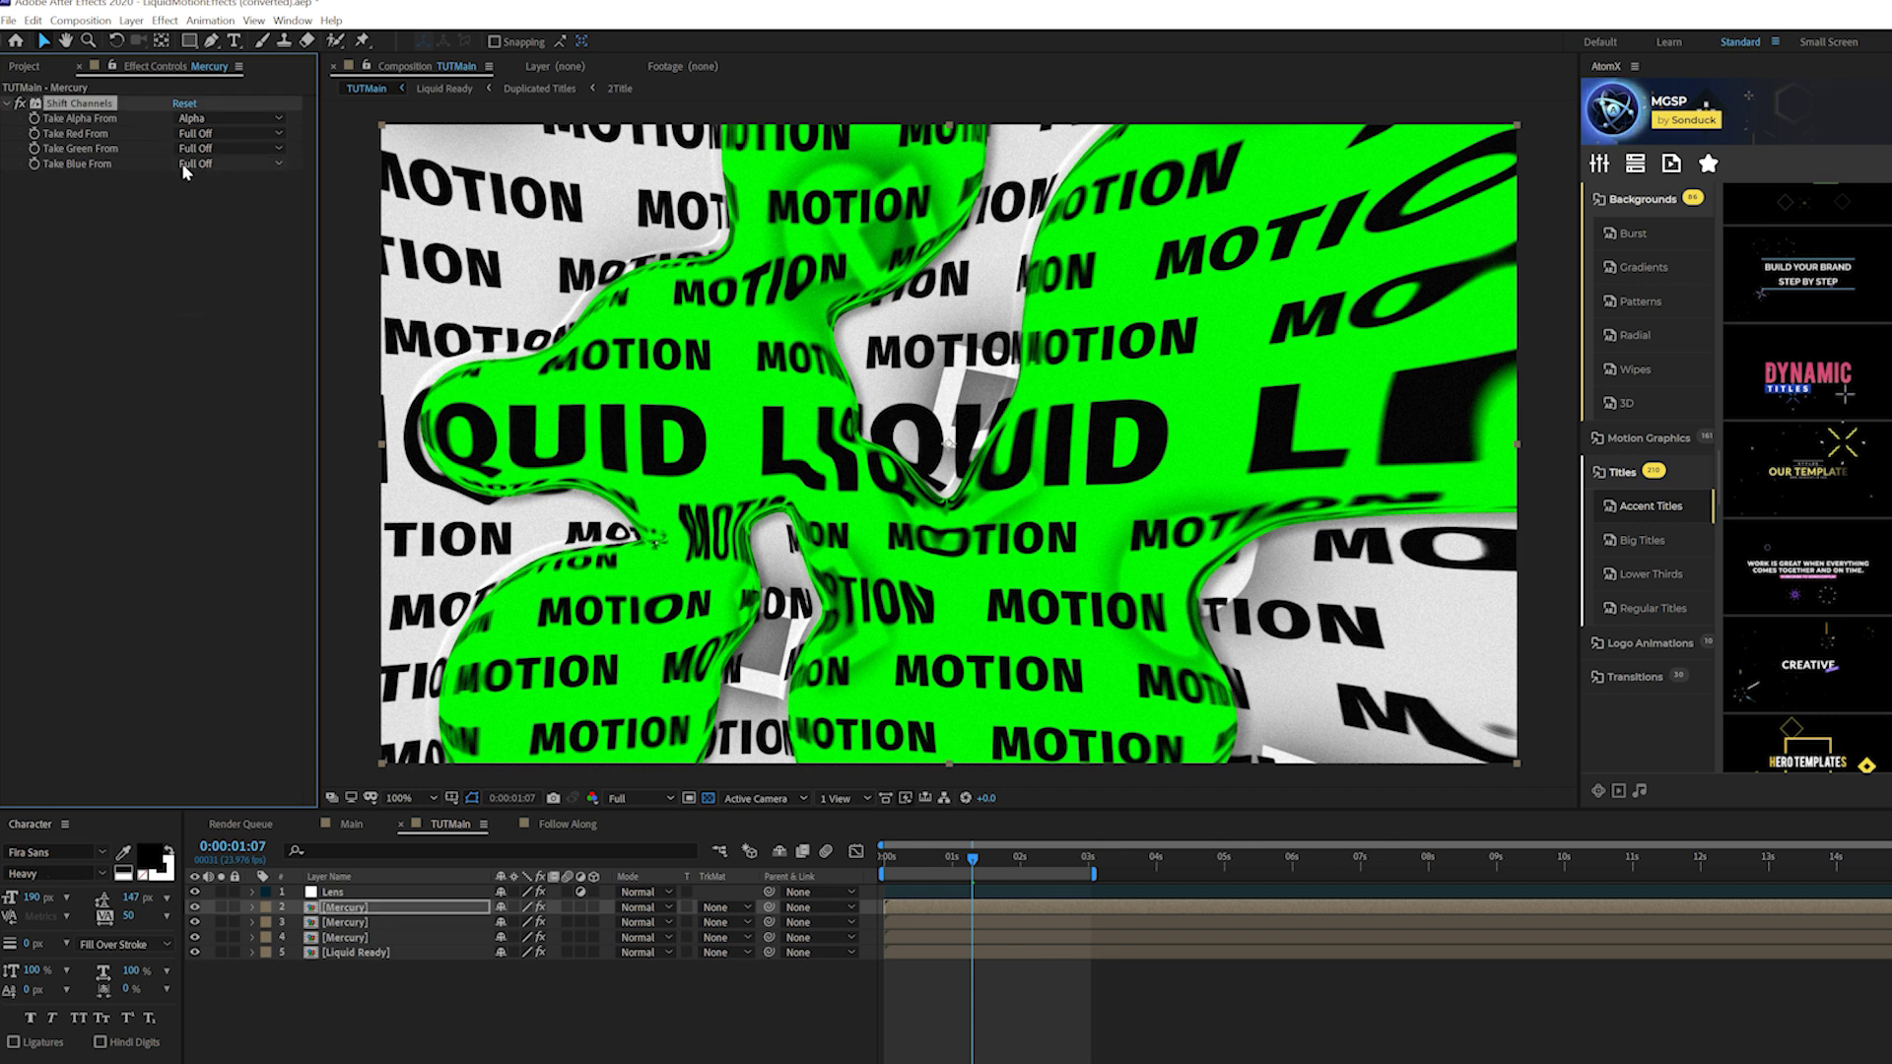
pyautogui.click(187, 163)
pyautogui.click(209, 241)
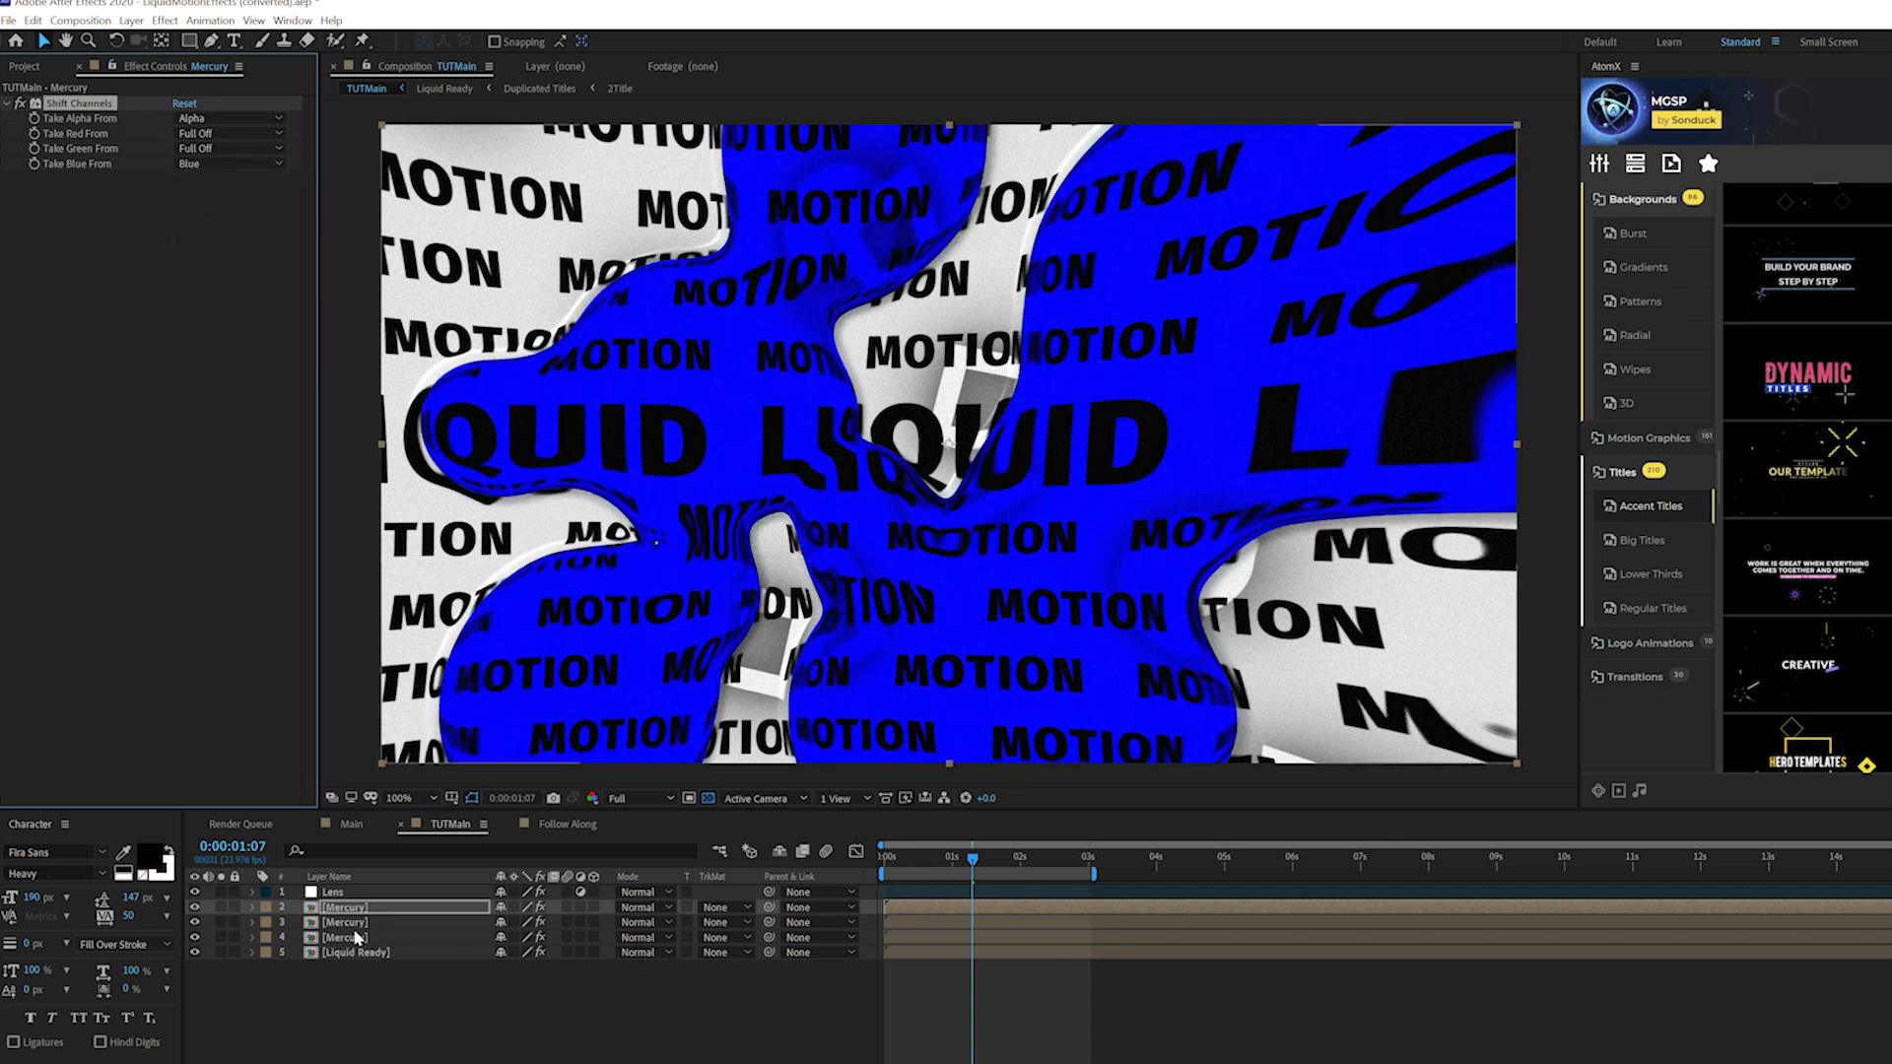
pyautogui.keyDown('ctrl'); pyautogui.click(362, 923); pyautogui.keyUp('ctrl')
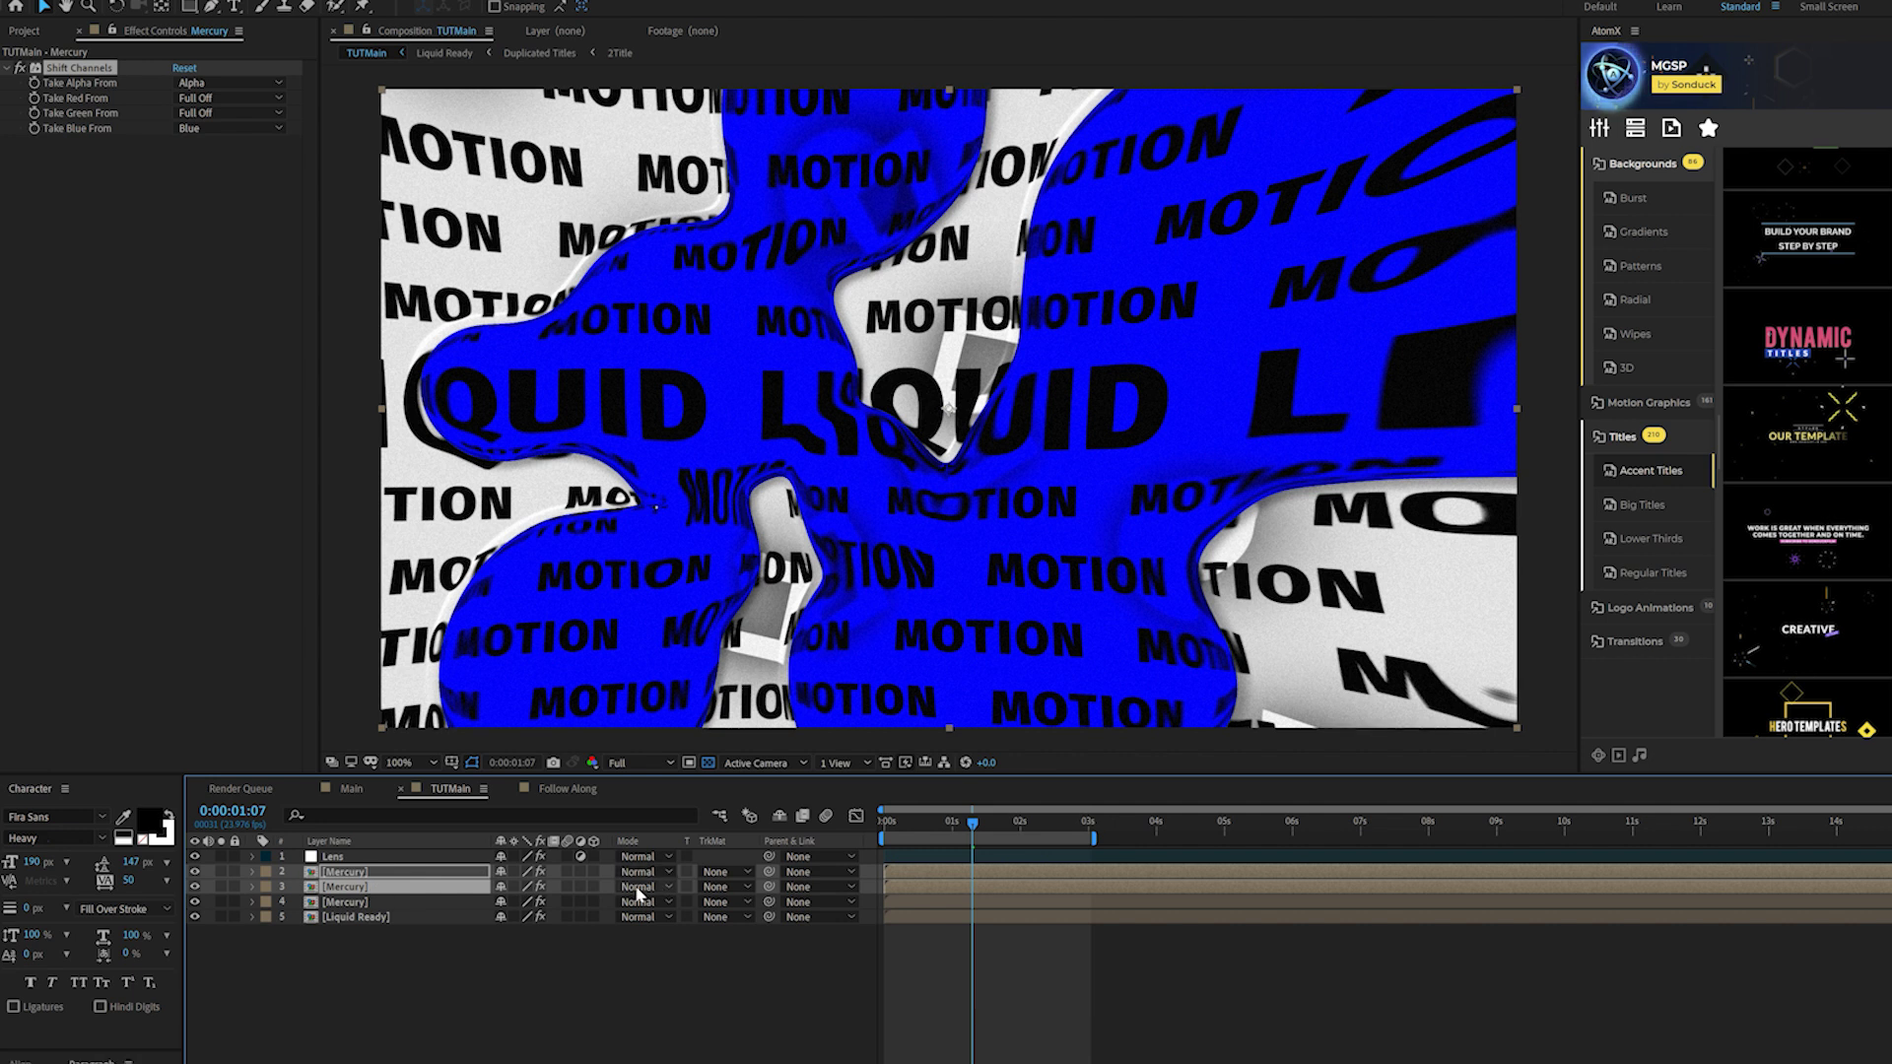
# - Set Mercury layers 2 and 3 to Screen blend mode, then deselect them
pyautogui.click(641, 907)
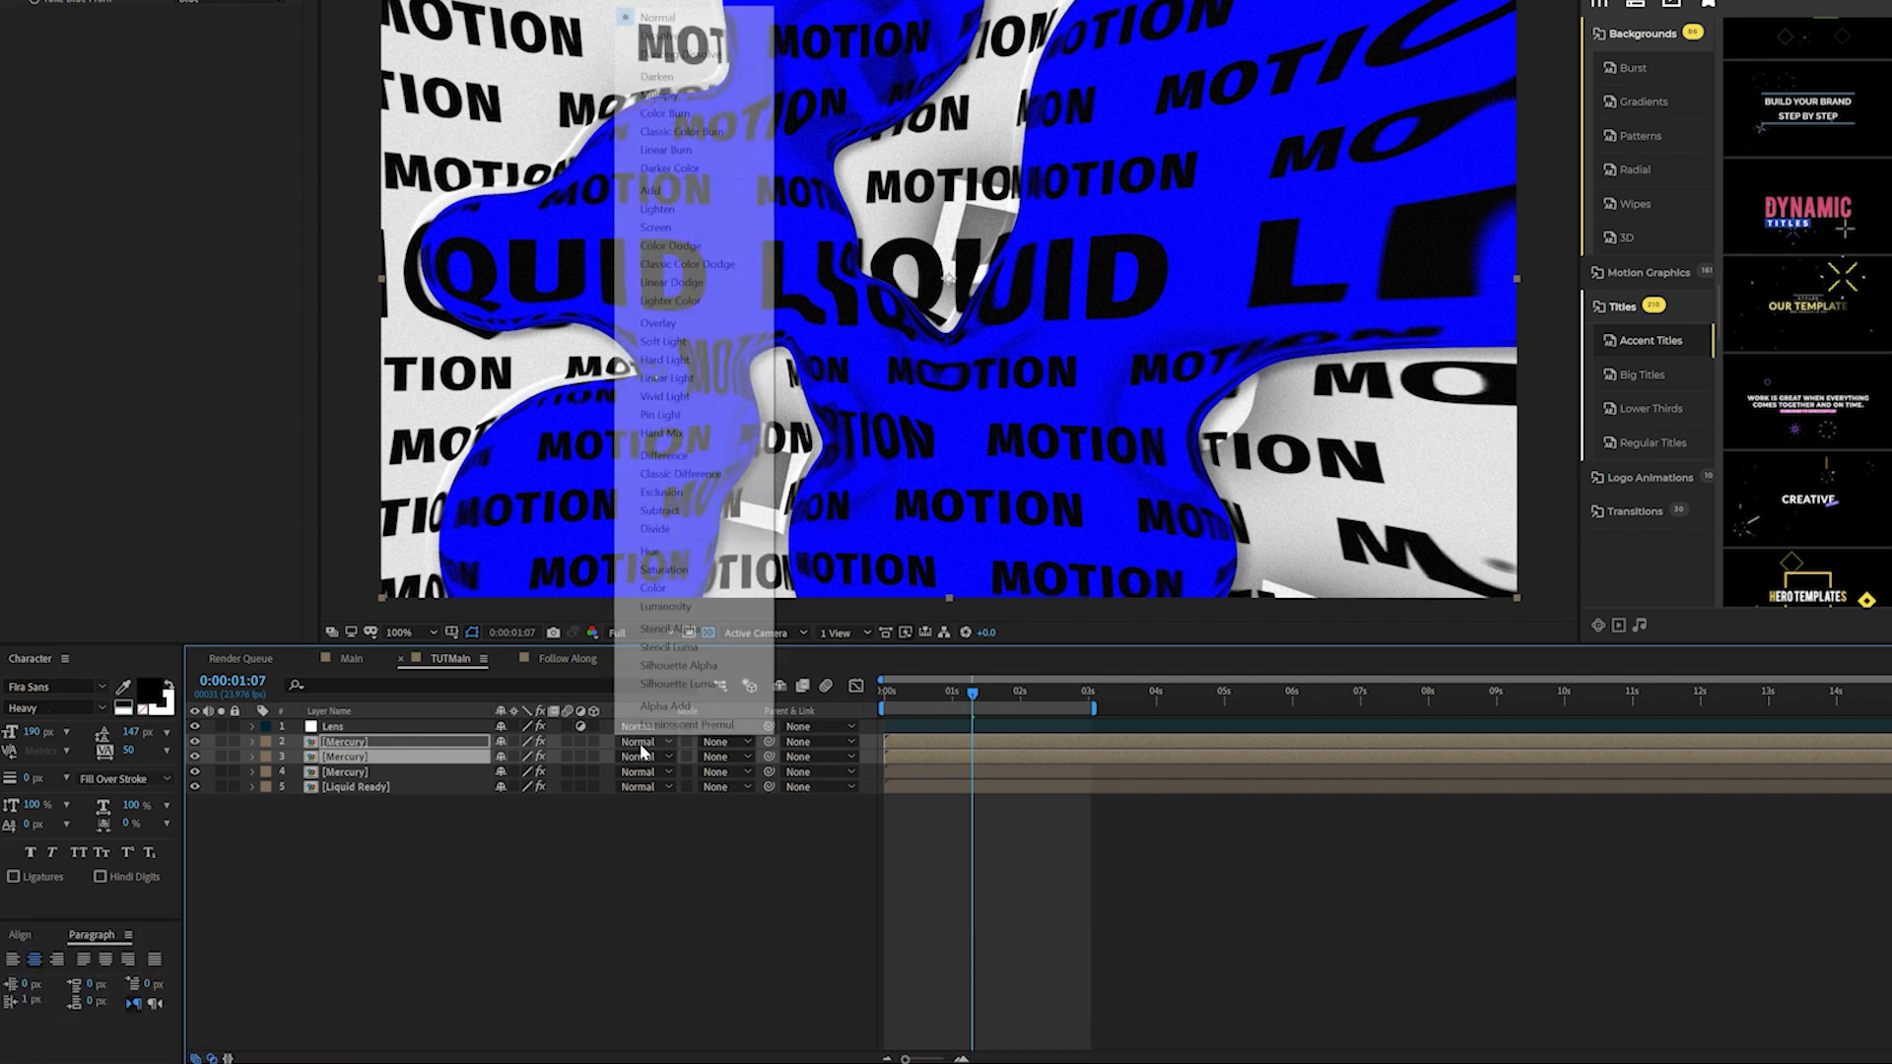
pyautogui.click(645, 227)
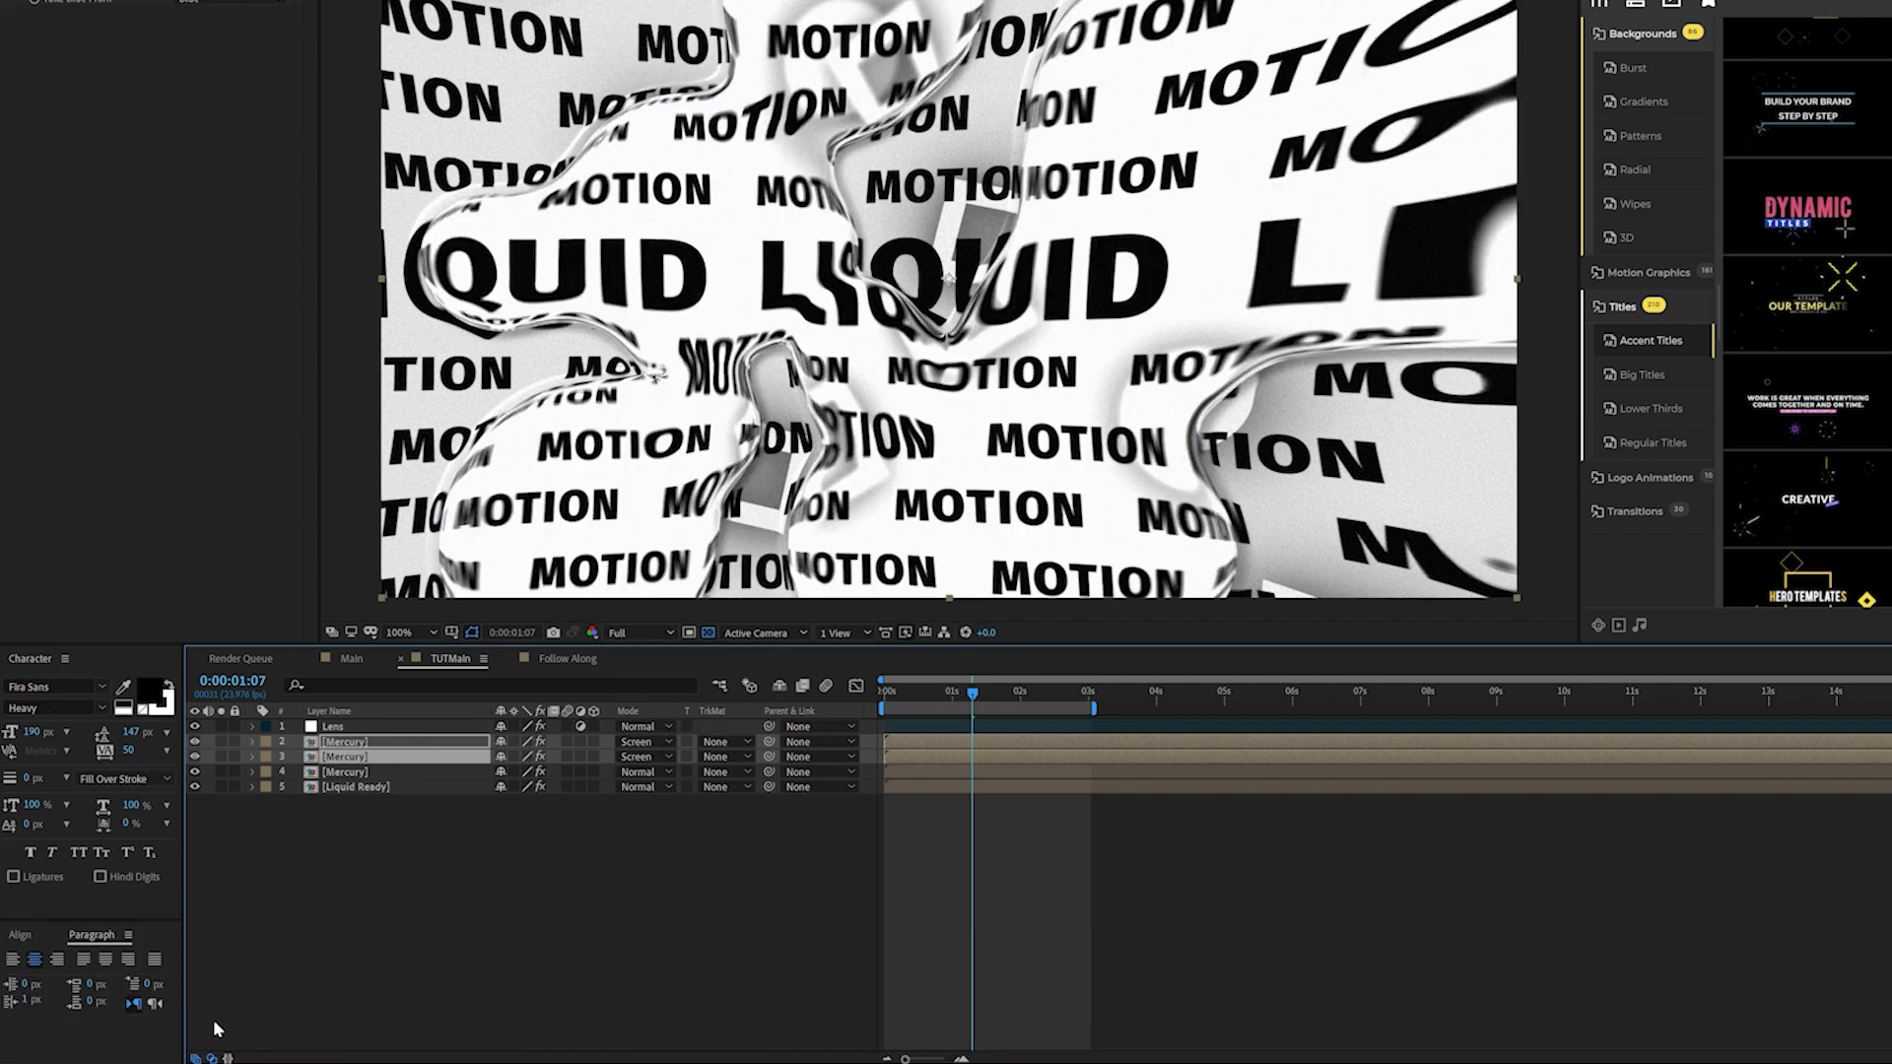
pyautogui.click(211, 1057)
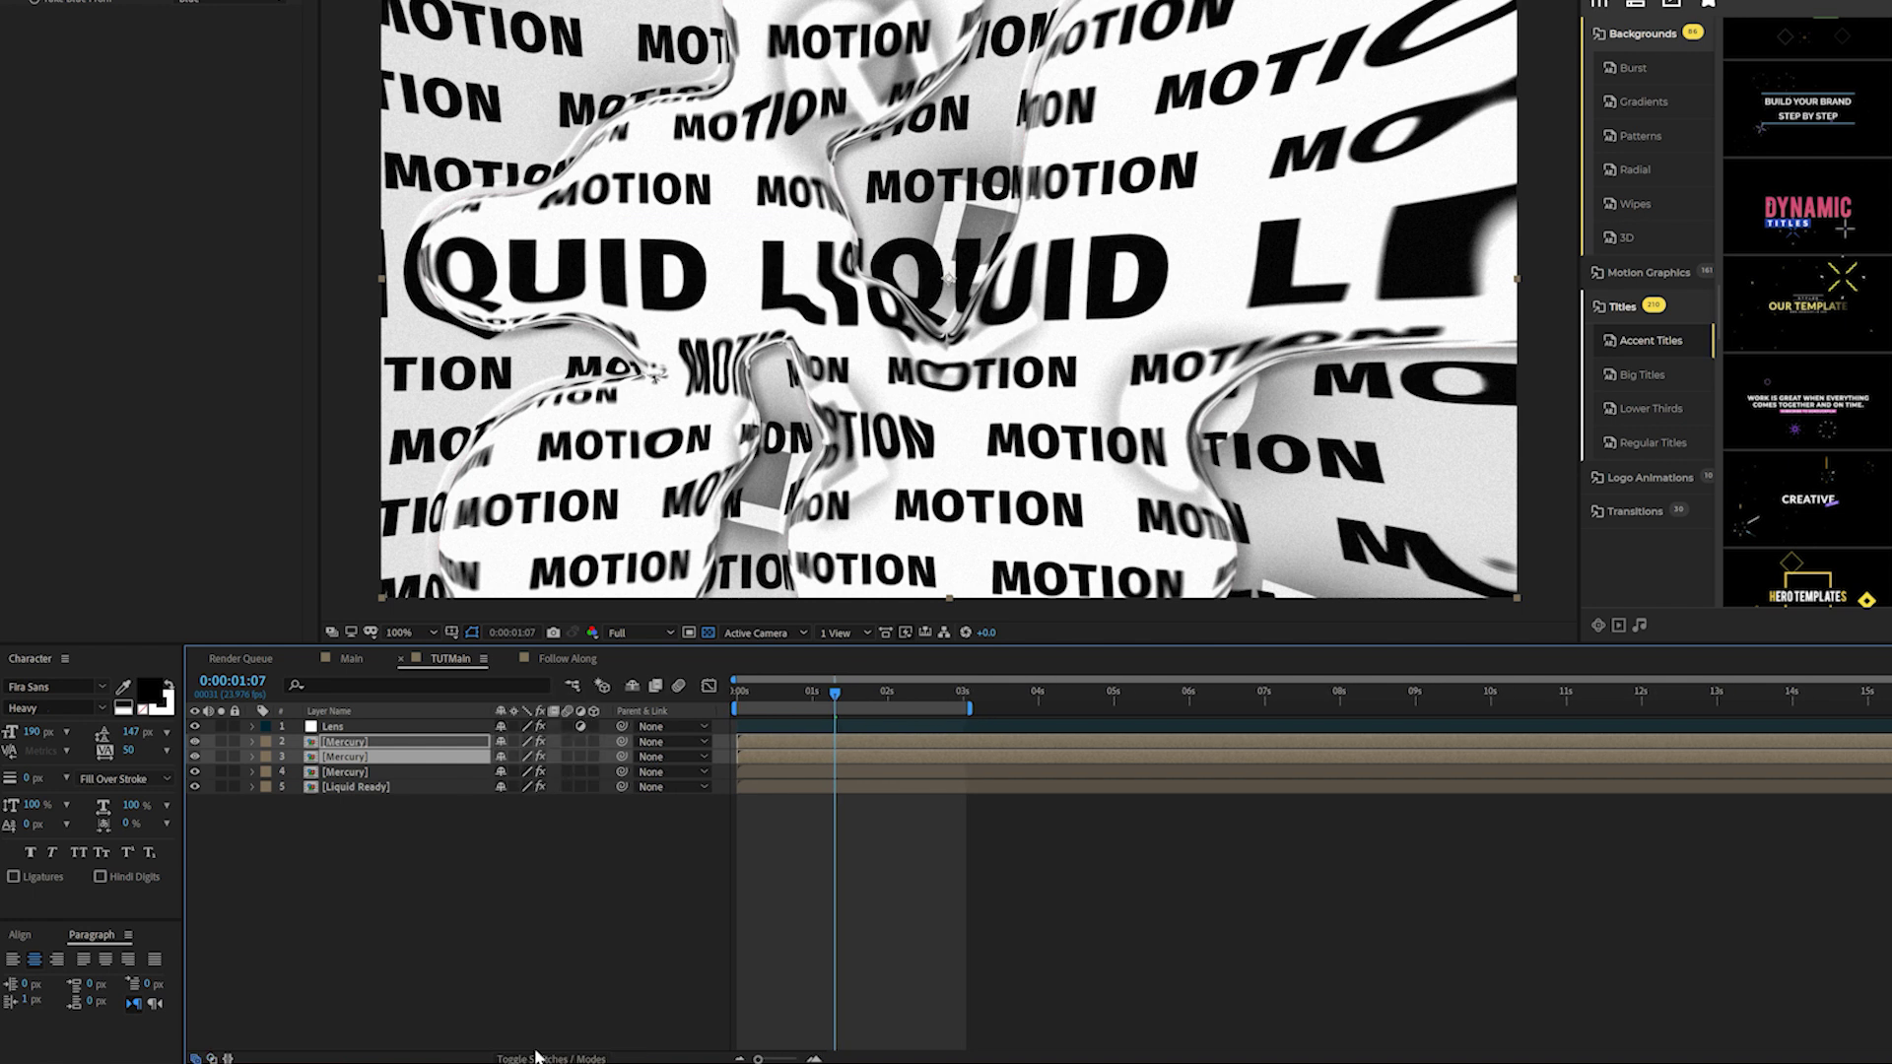
pyautogui.click(540, 1058)
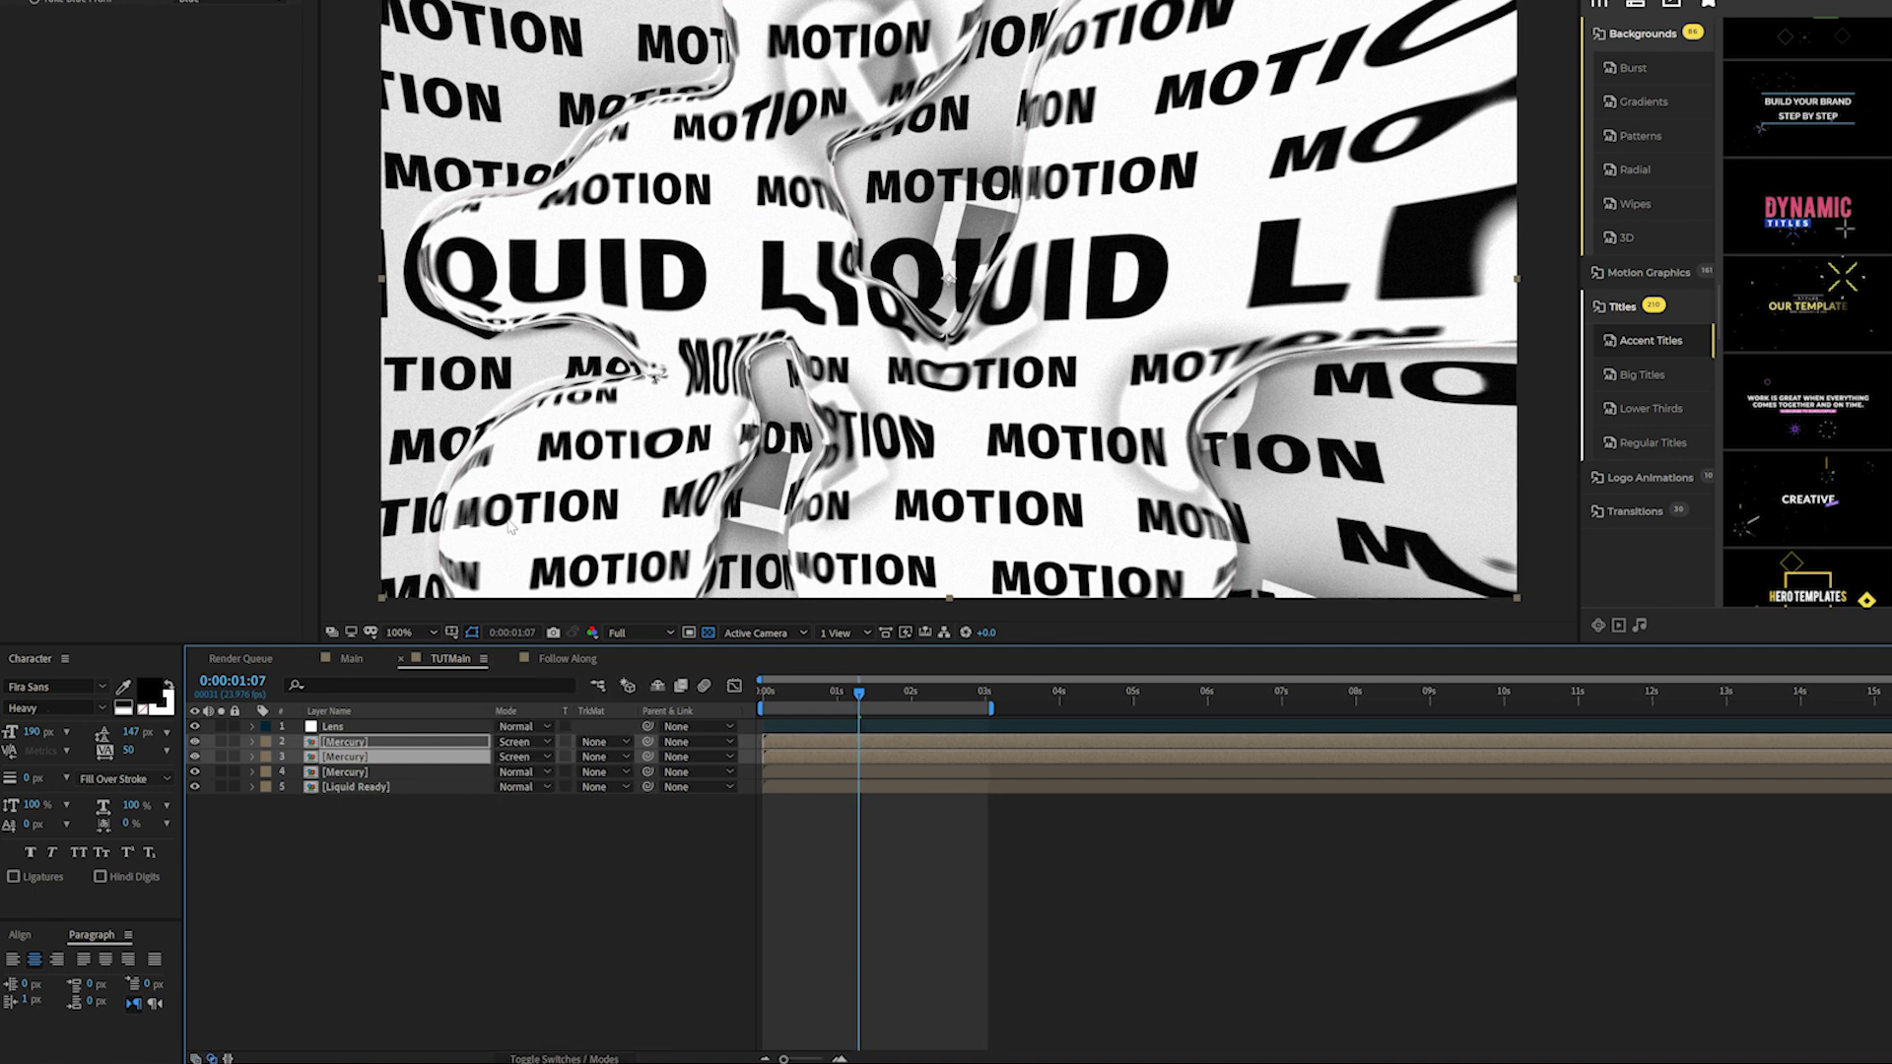
pyautogui.click(442, 920)
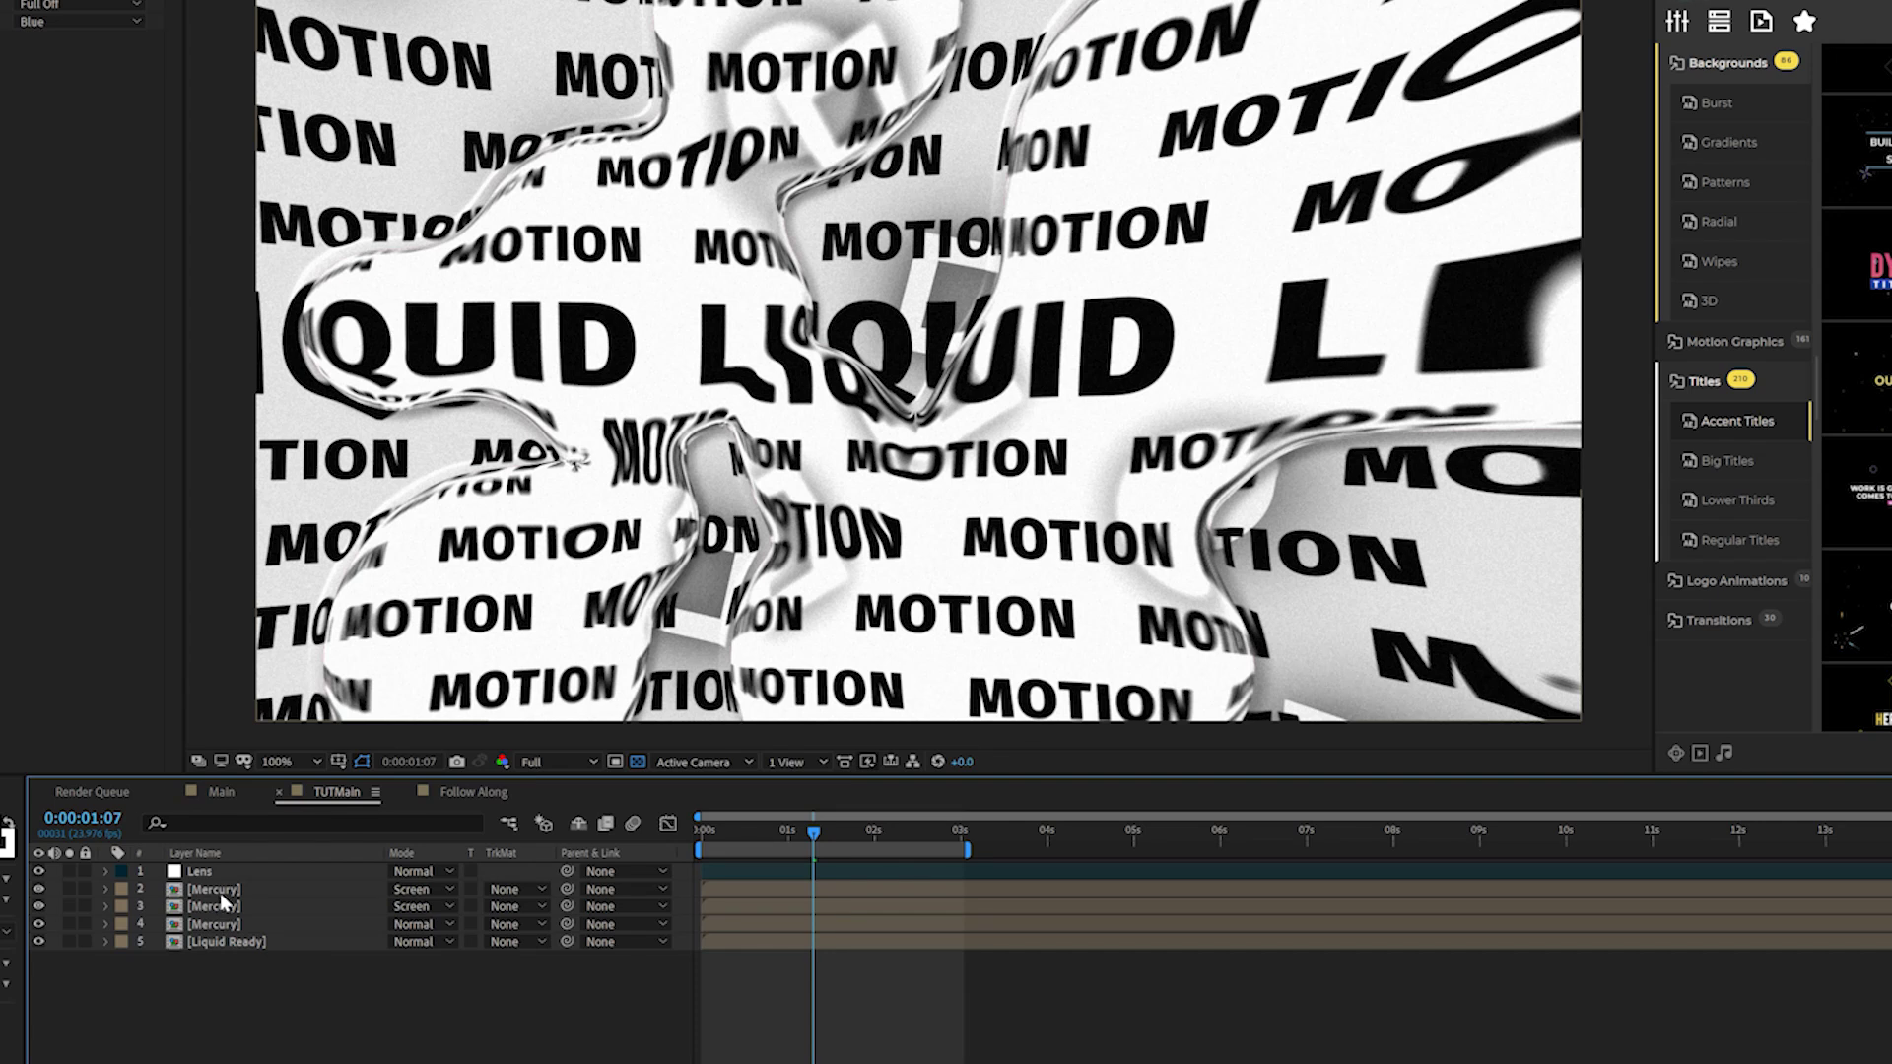
# - Add a wiggle(2,15) expression to the second Mercury layer's Position and scrub to check it
pyautogui.click(222, 895)
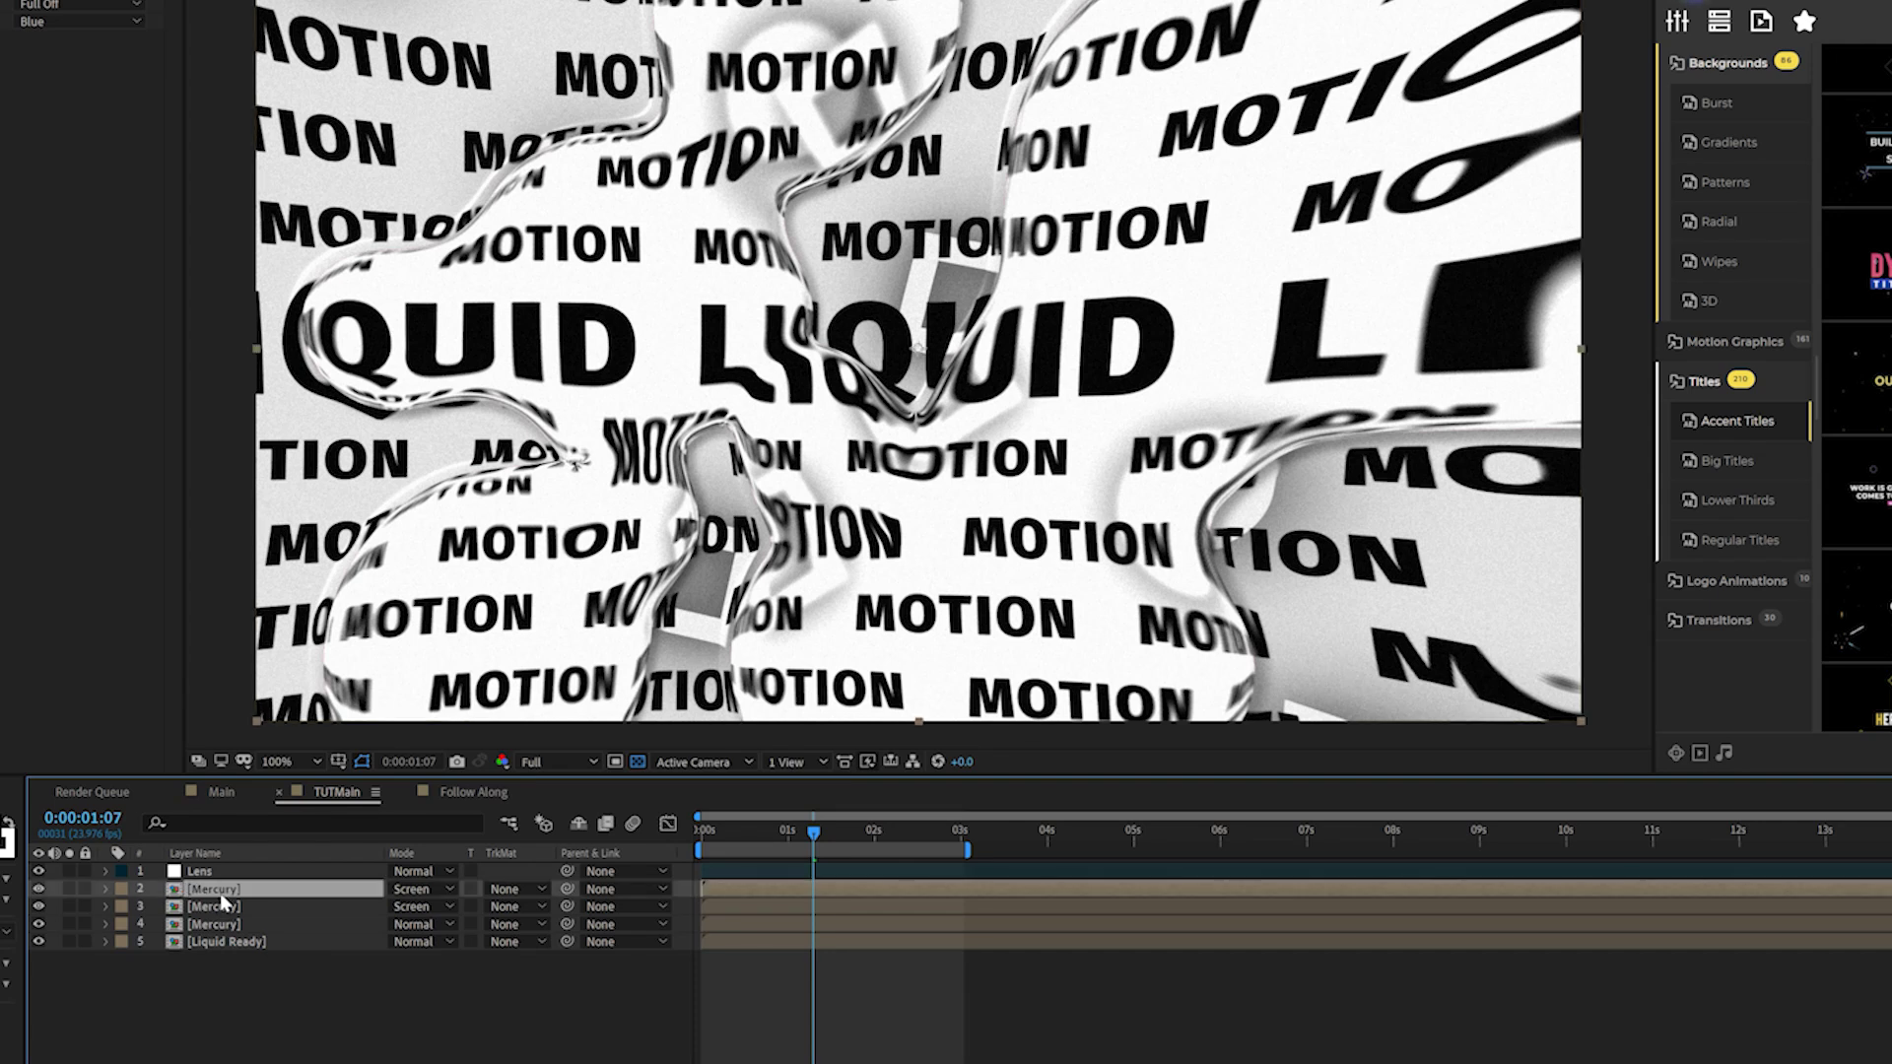
pyautogui.press('p')
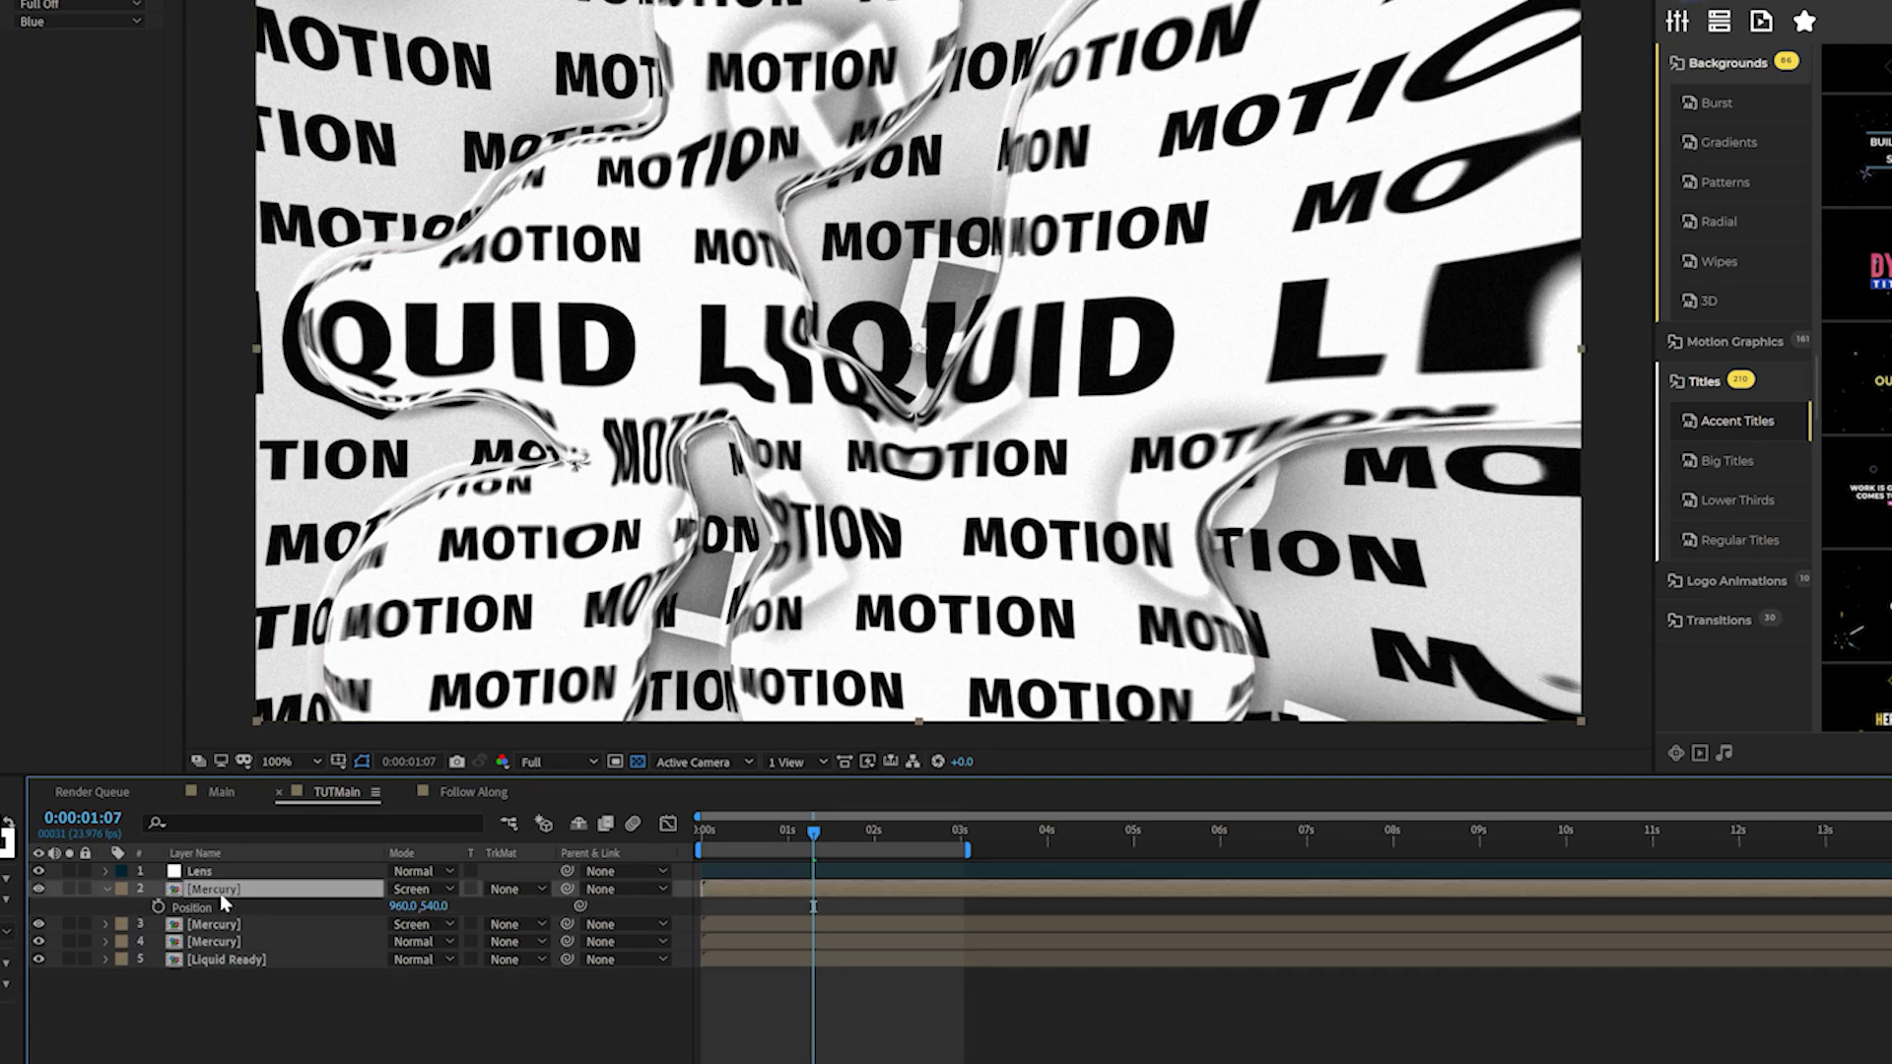
pyautogui.keyDown('alt'); pyautogui.click(155, 906); pyautogui.keyUp('alt')
pyautogui.write('wig')
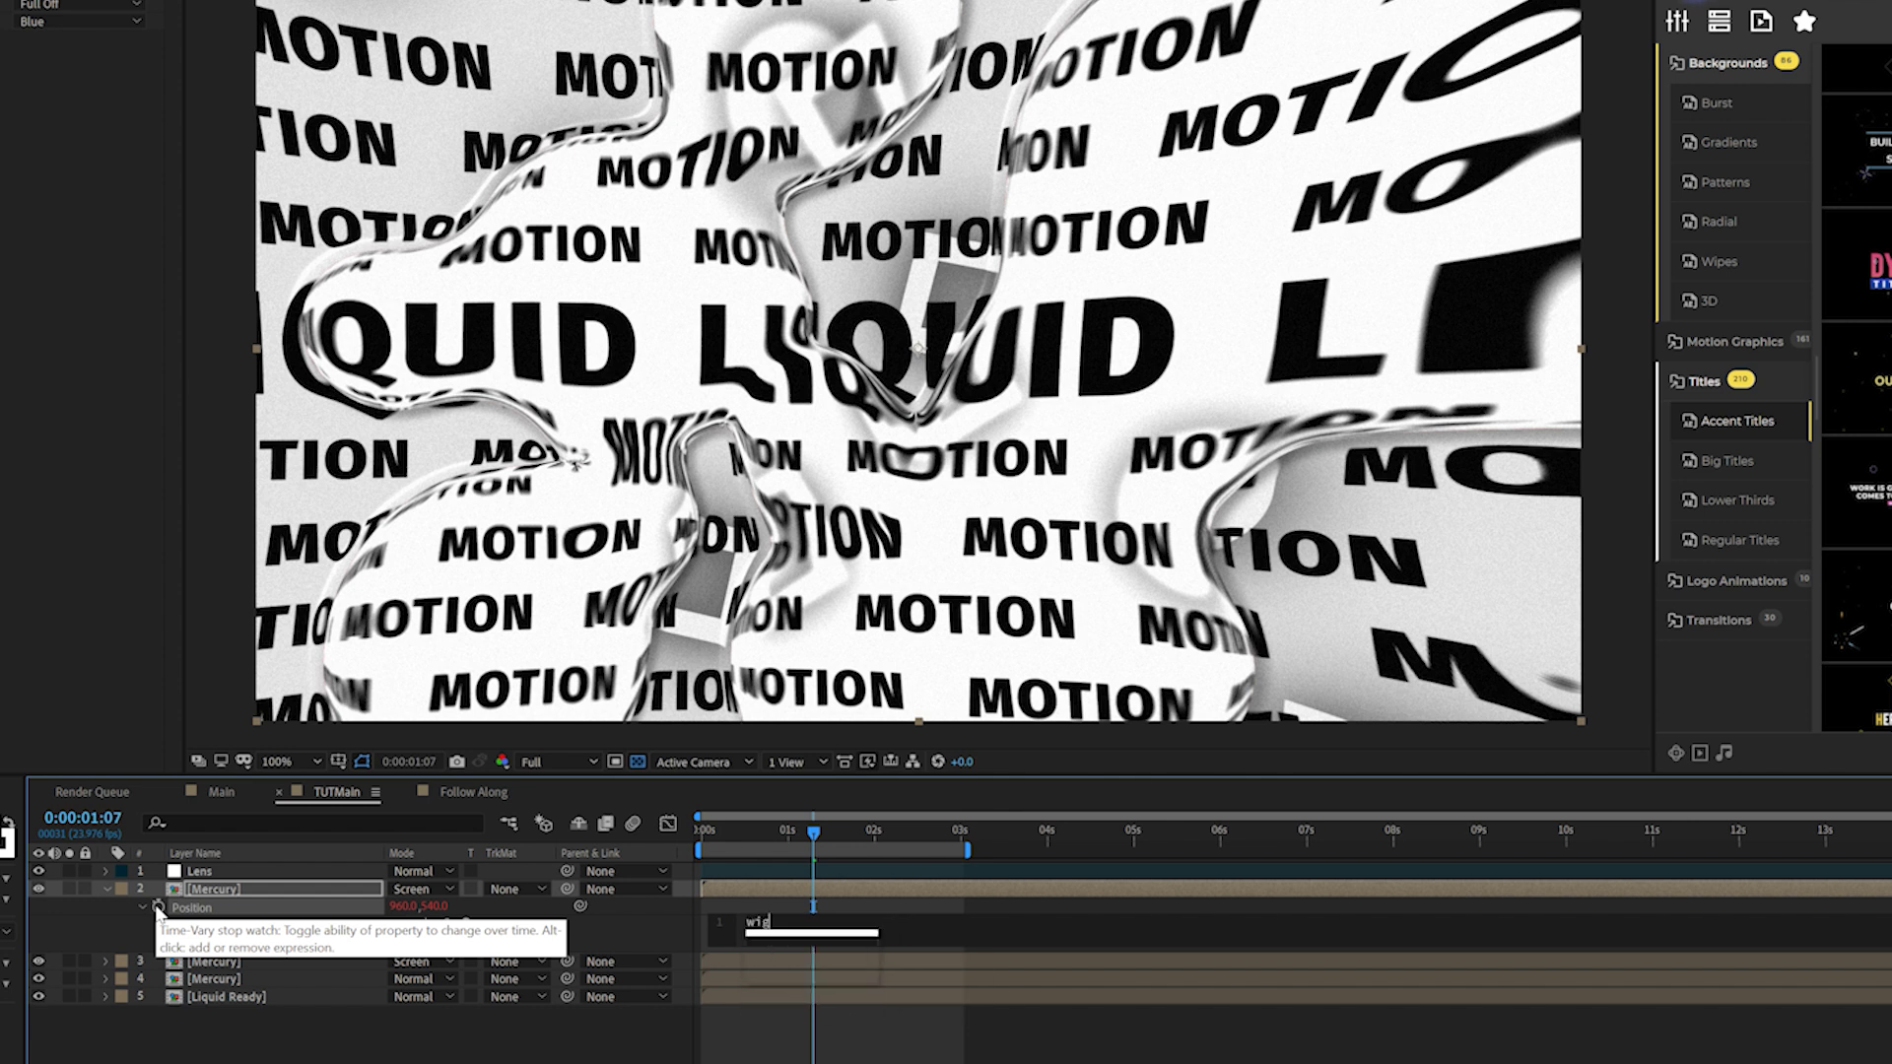
pyautogui.write('gle(2,15')
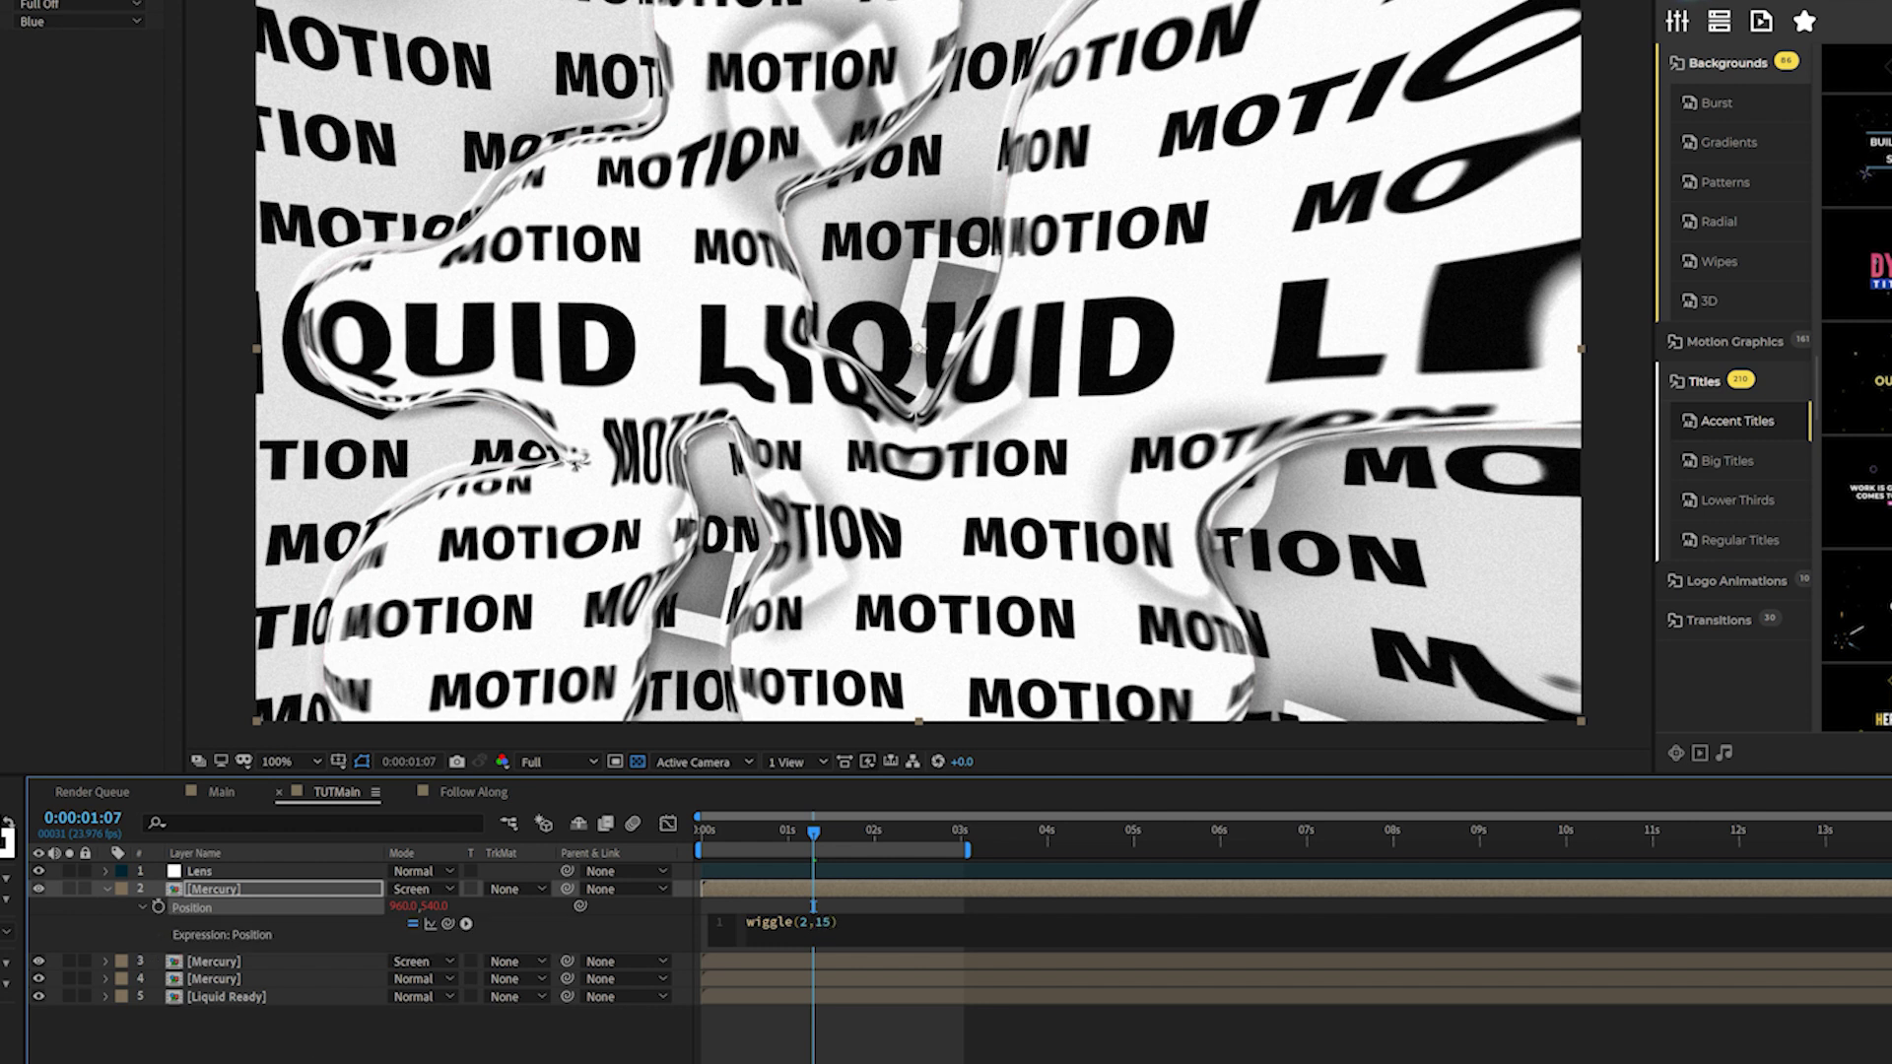
pyautogui.press('KP_Enter')
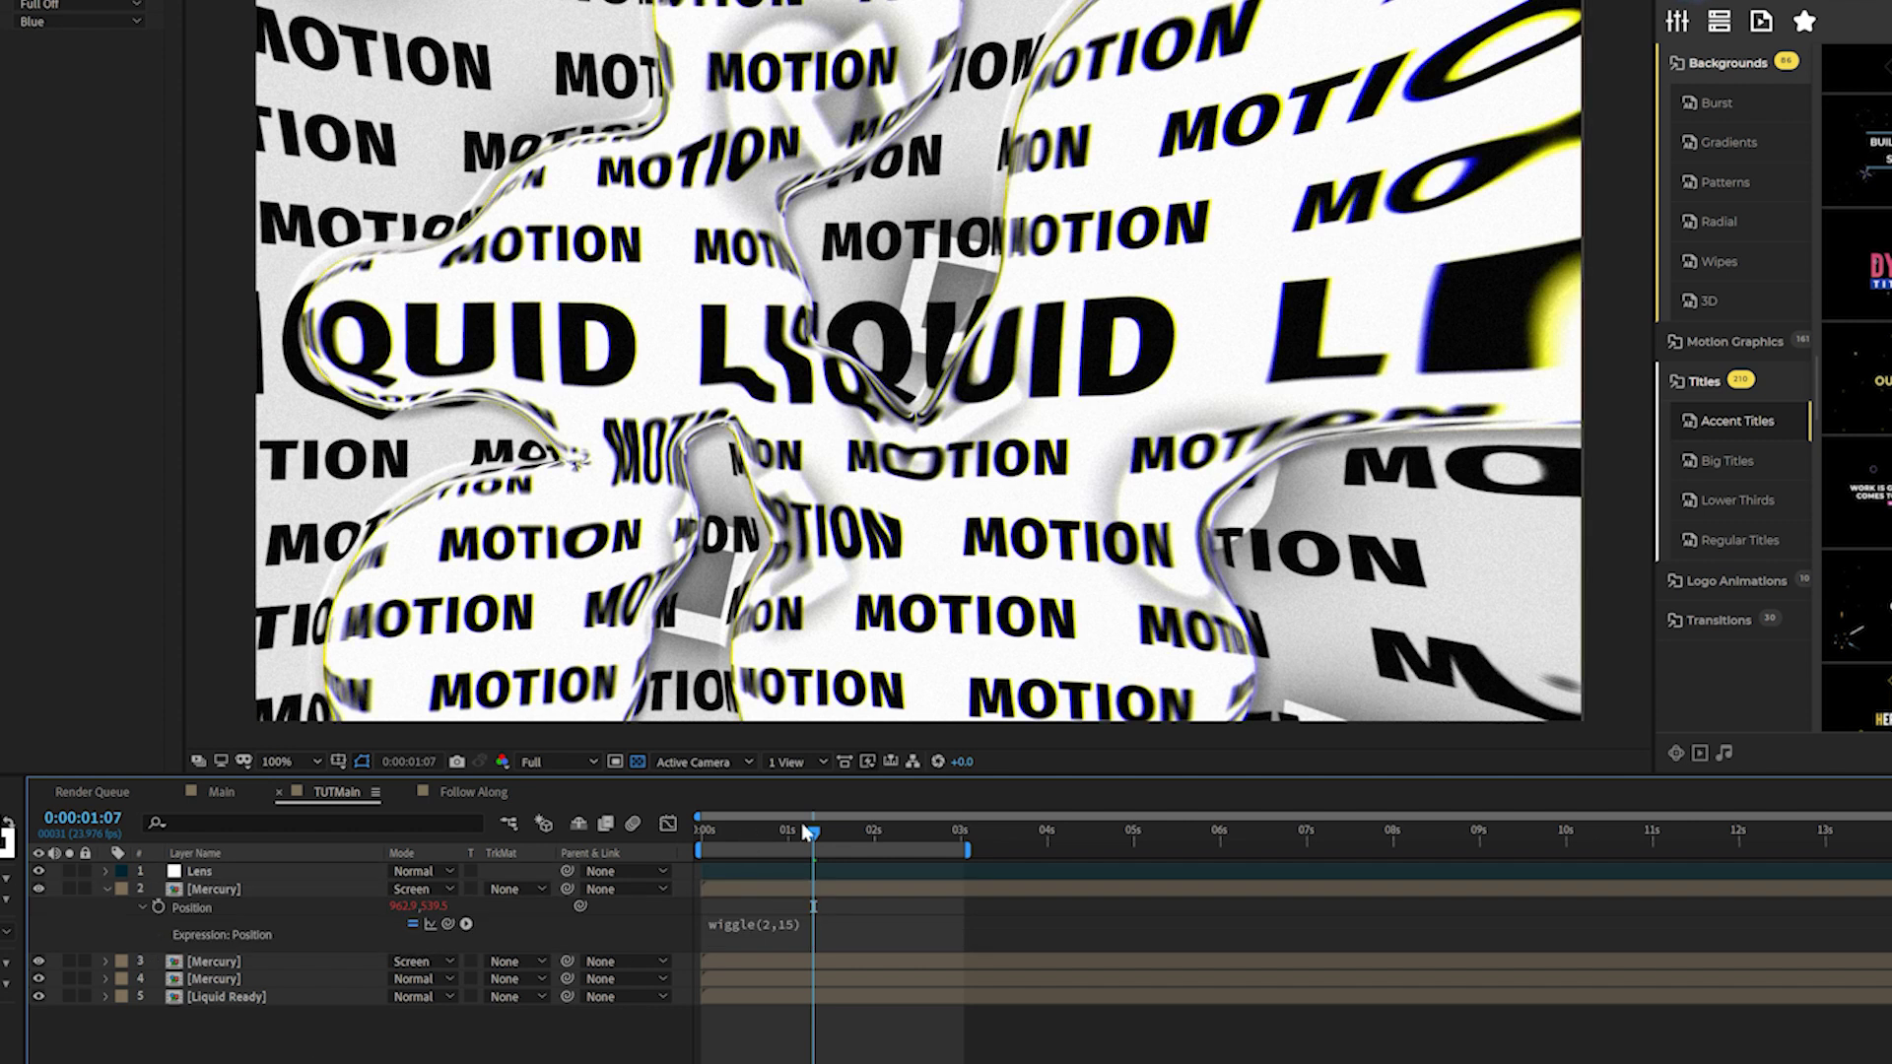
pyautogui.moveTo(857, 828); pyautogui.dragTo(788, 833)
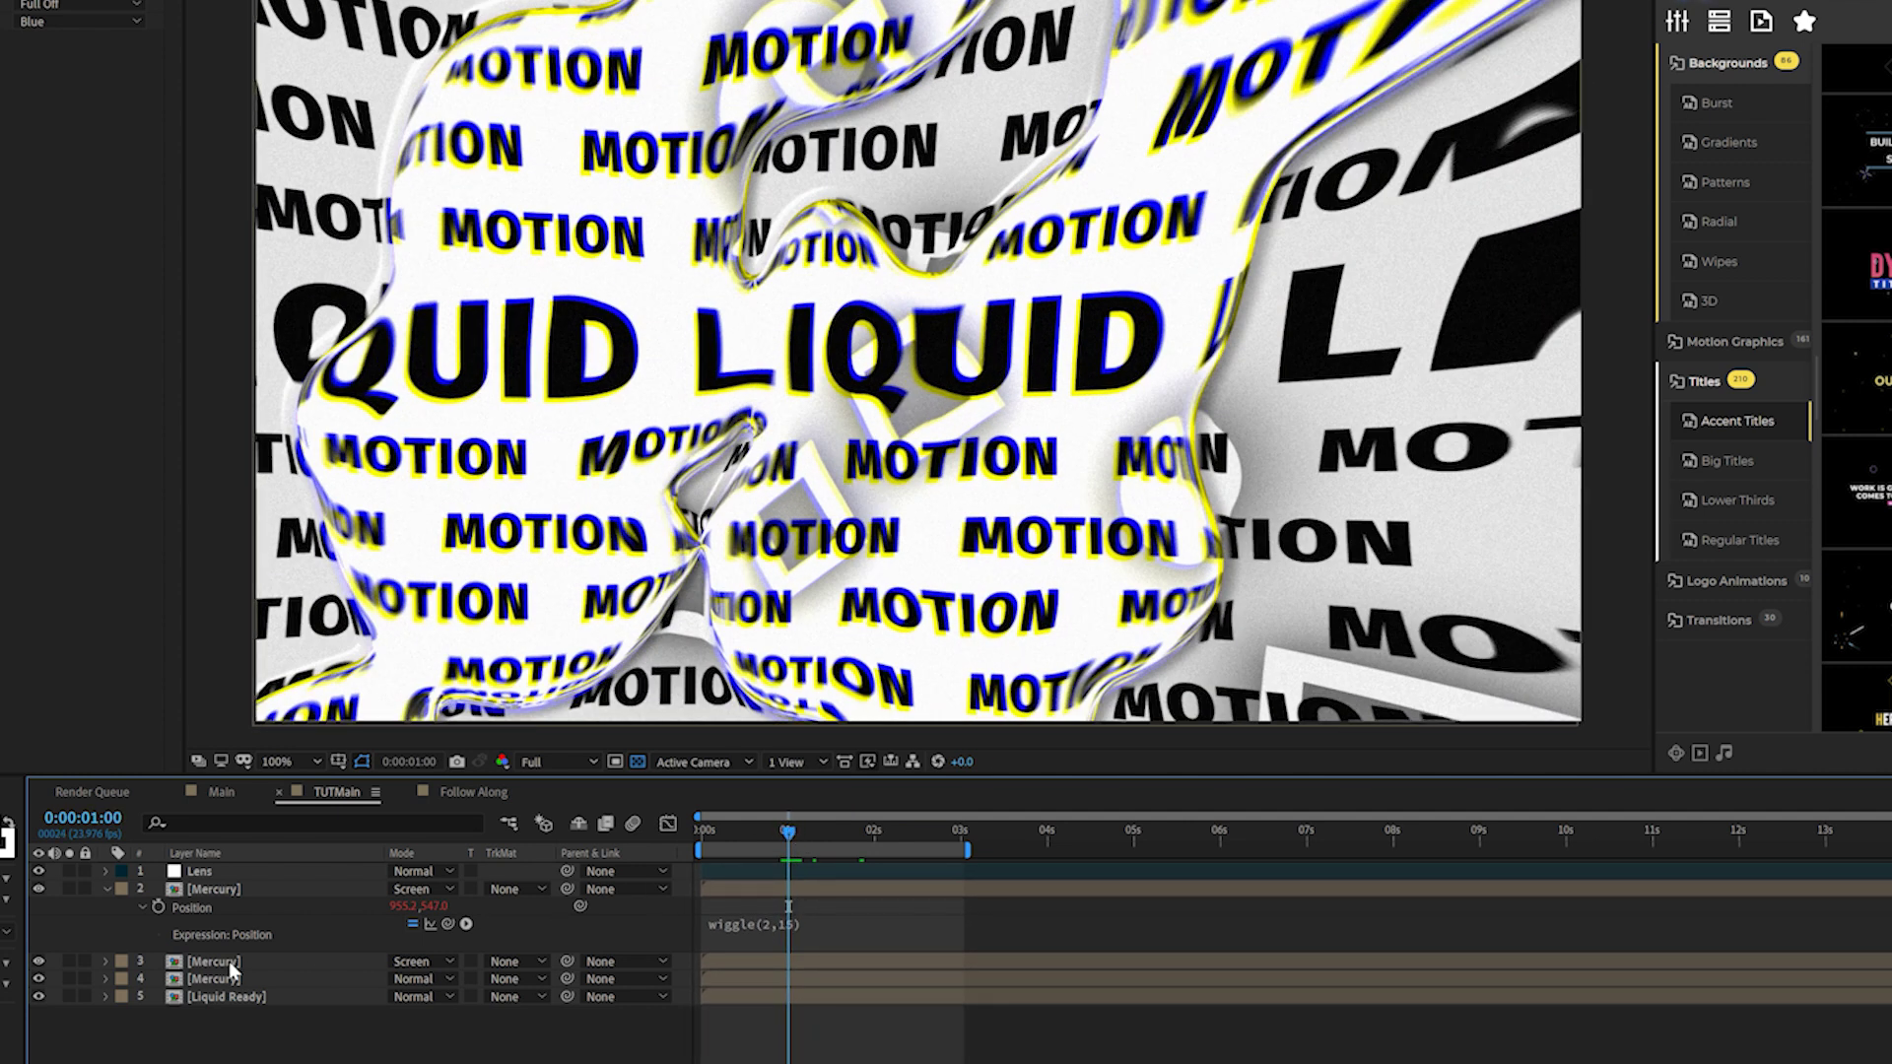
# - Offset the fourth Mercury layer's Position to 960, 535 and check the red/cyan split
pyautogui.click(222, 983)
pyautogui.press('p')
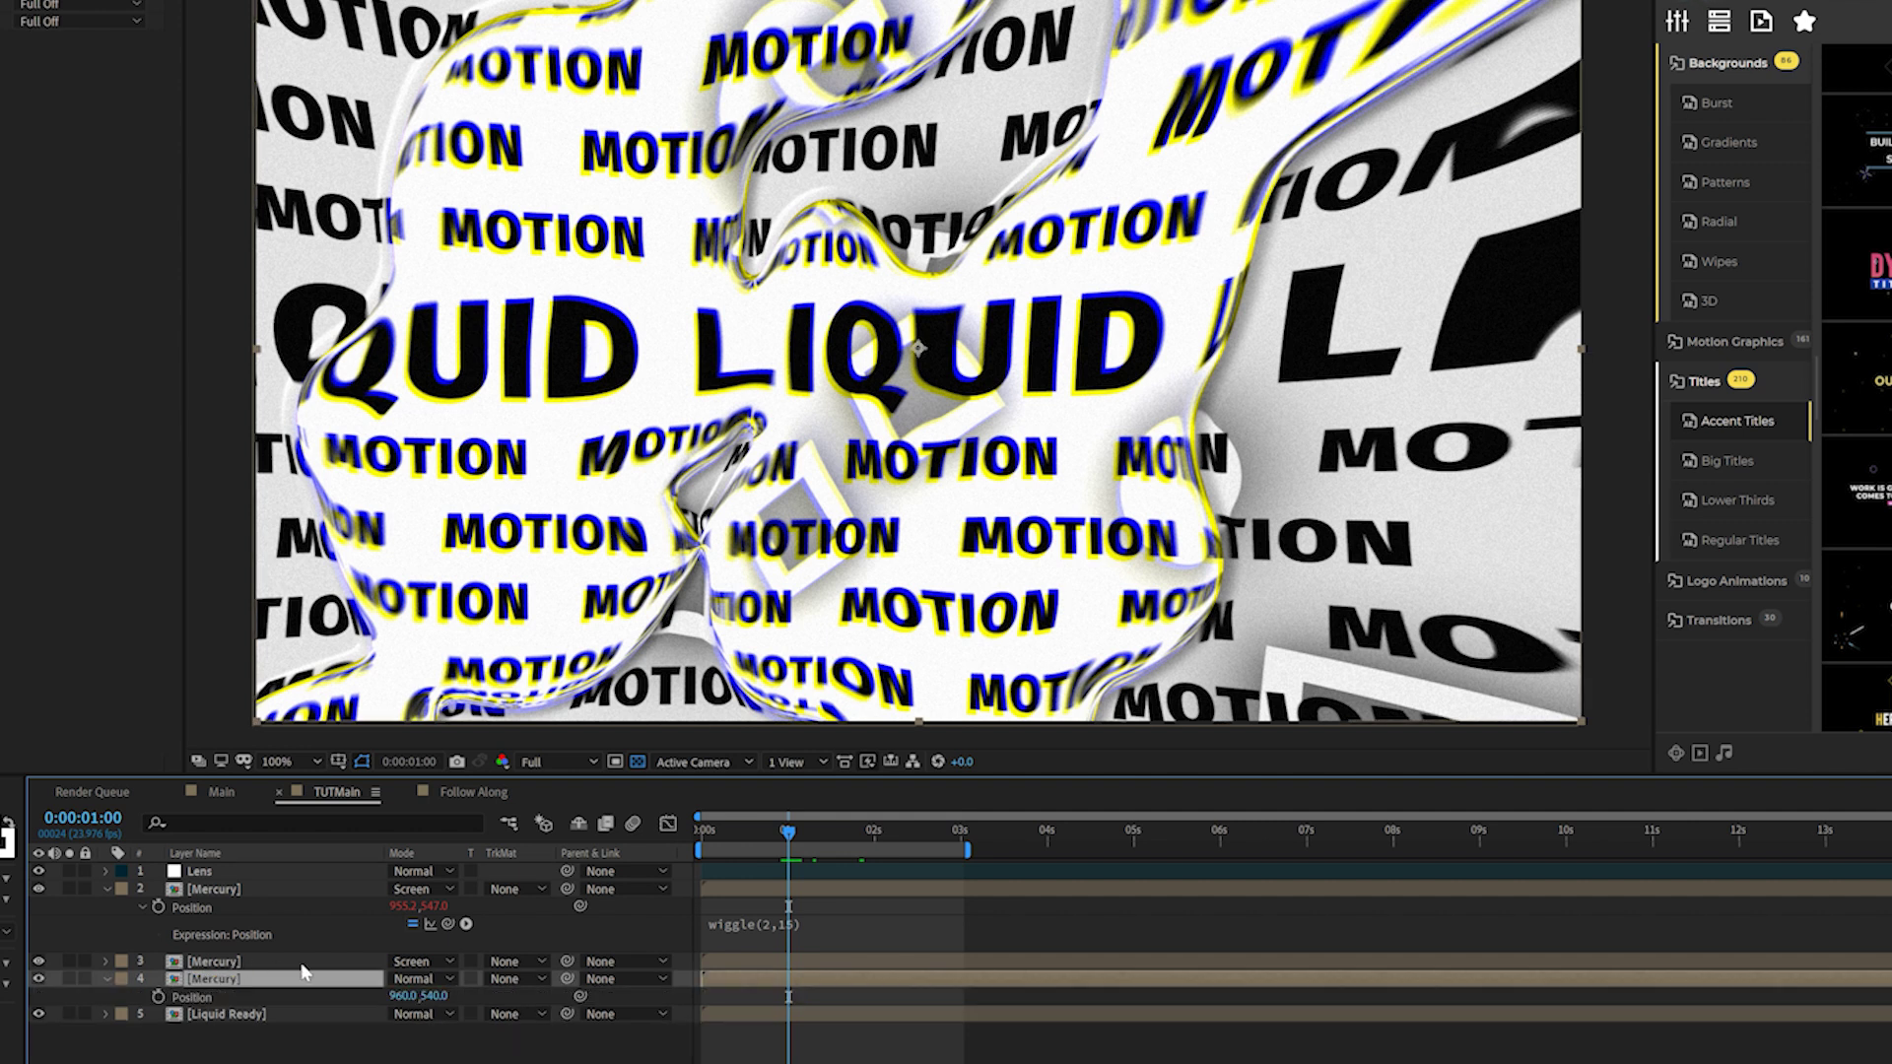
pyautogui.moveTo(435, 995); pyautogui.dragTo(444, 995)
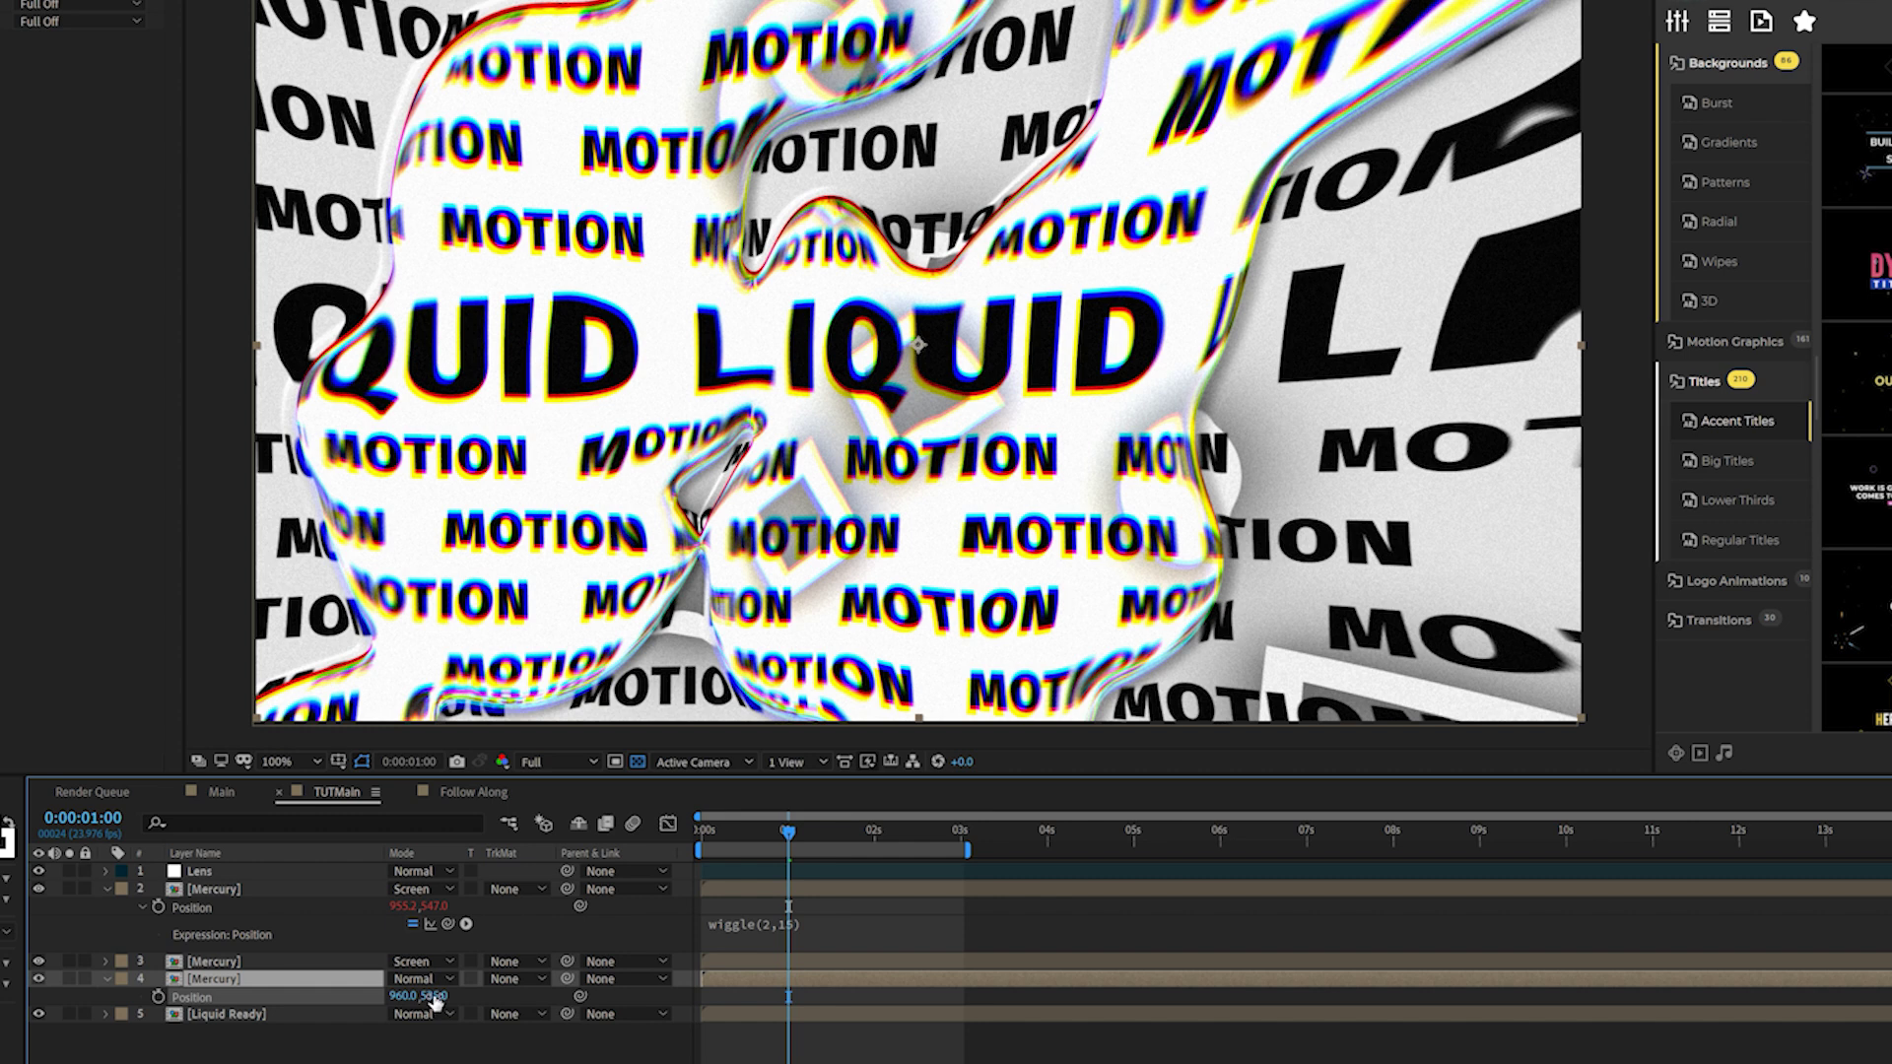
pyautogui.moveTo(831, 836)
pyautogui.mouseDown()
pyautogui.moveTo(849, 838)
pyautogui.moveTo(802, 838)
pyautogui.mouseUp()
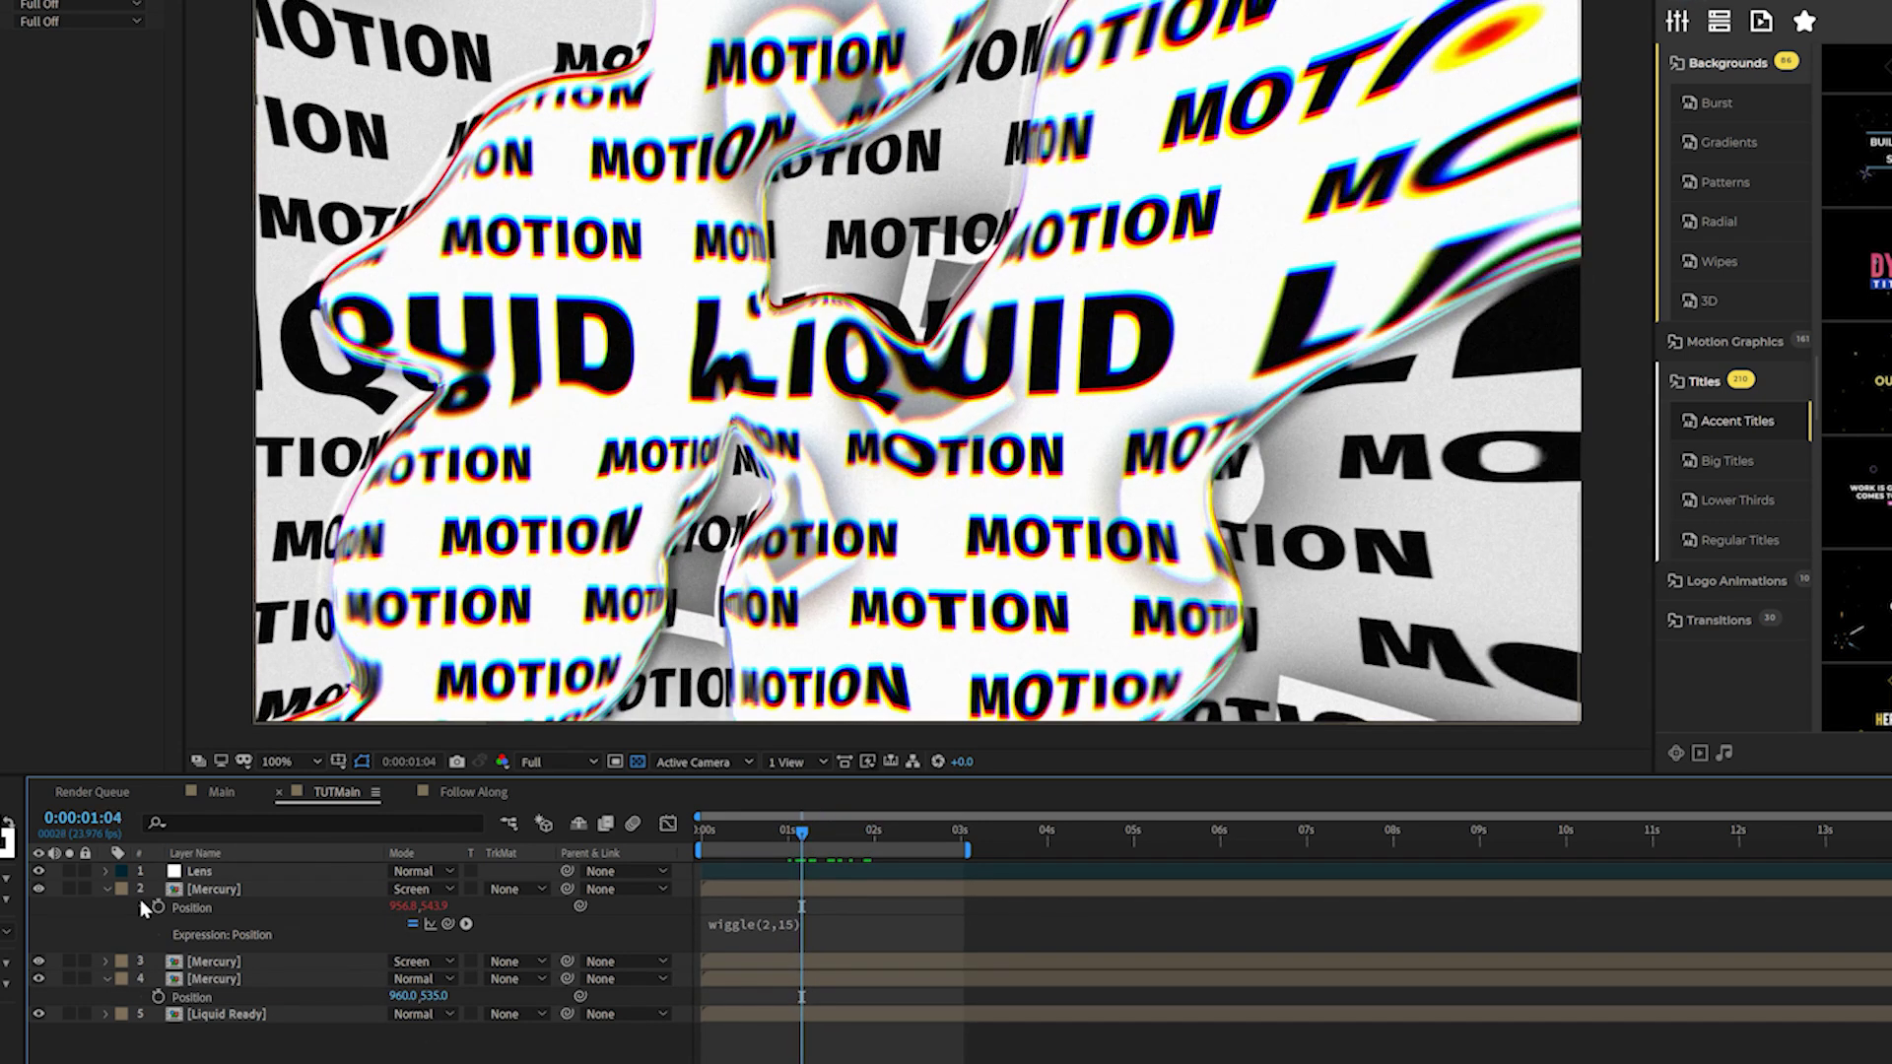
pyautogui.click(109, 889)
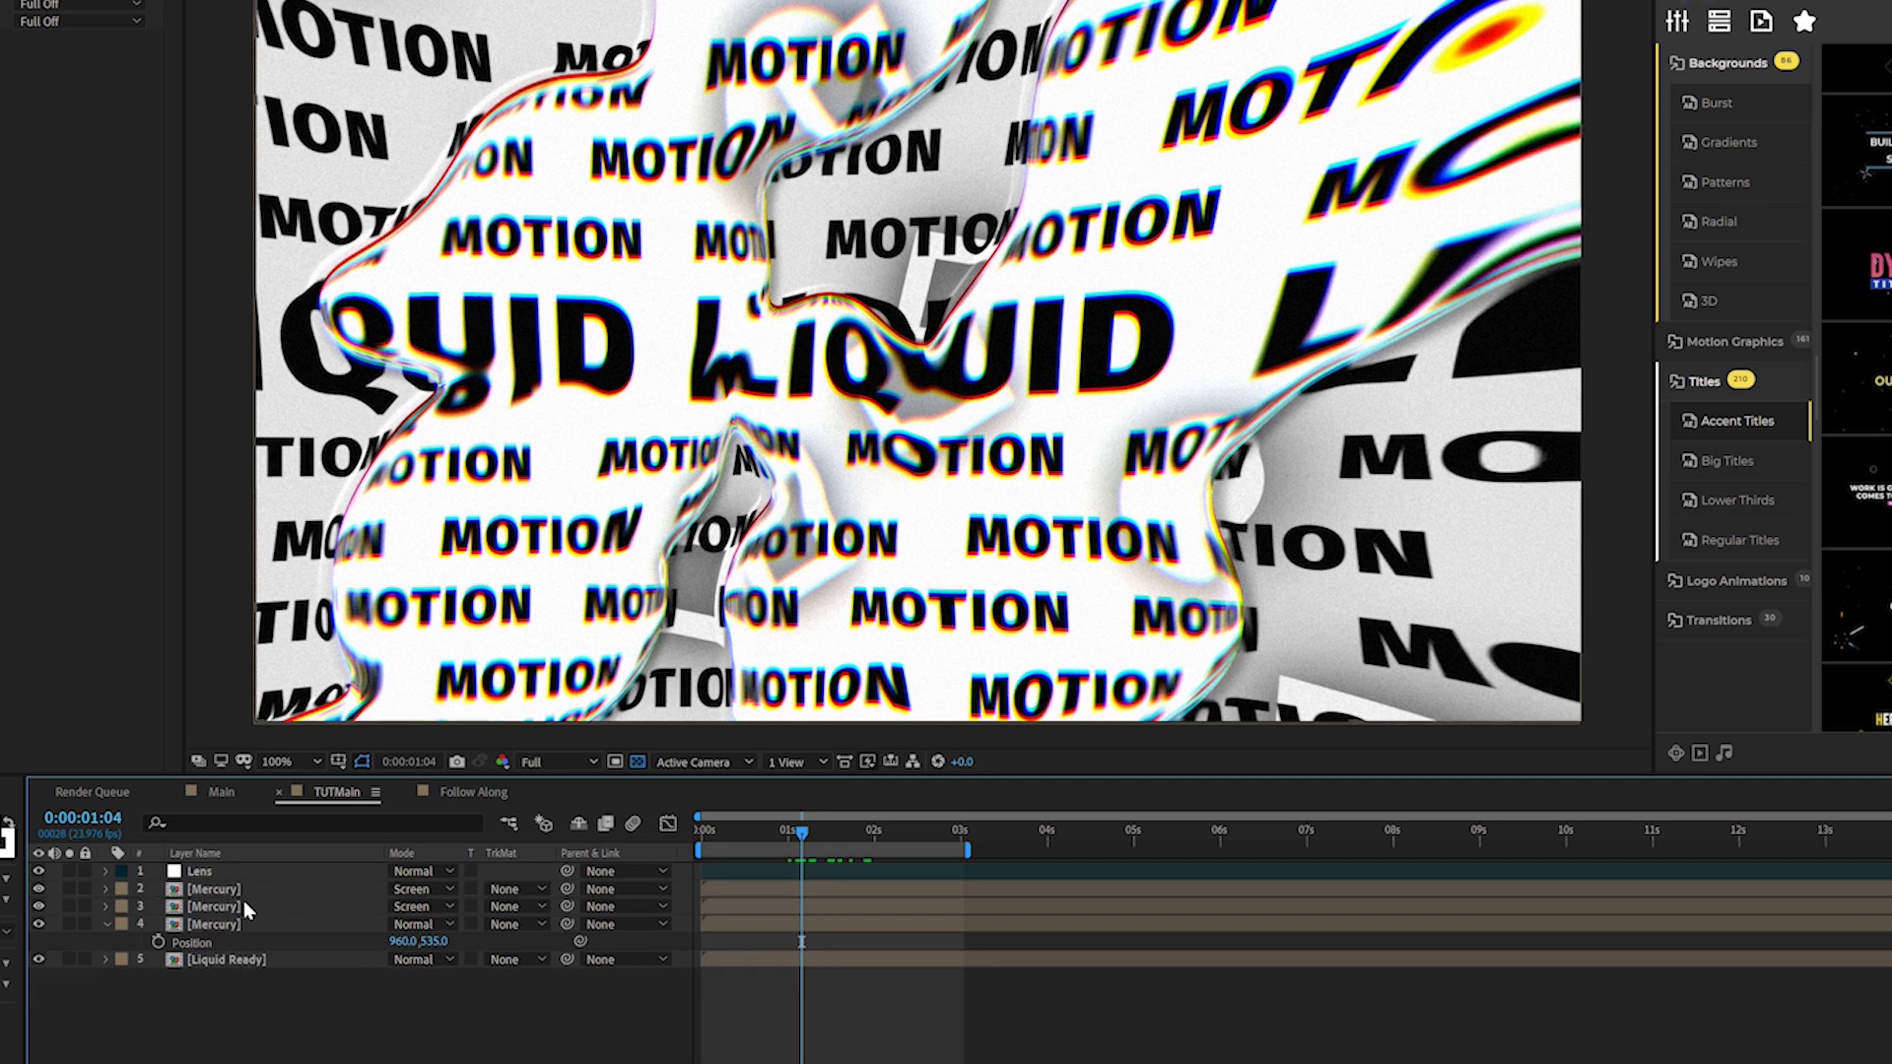
pyautogui.click(228, 926)
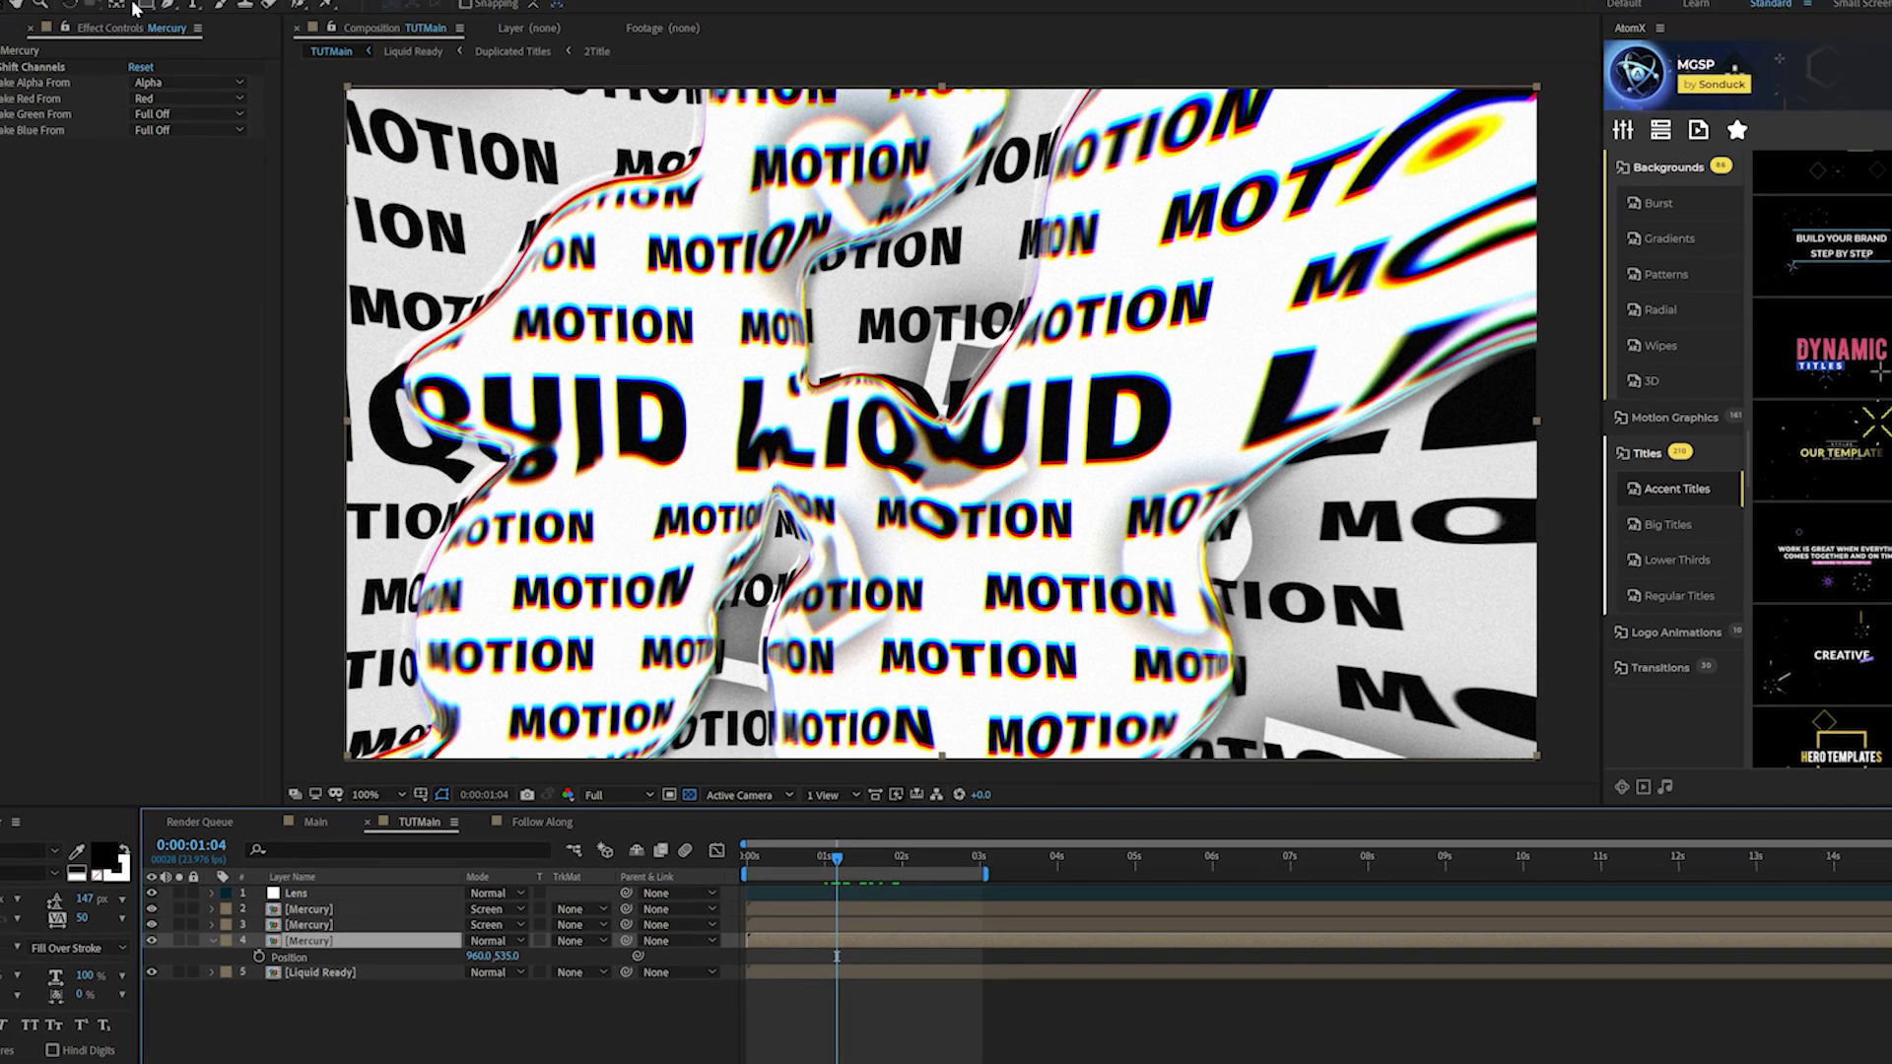
# - Apply CC Radial Fast Blur to the fourth Mercury layer with Amount 60
pyautogui.click(166, 30)
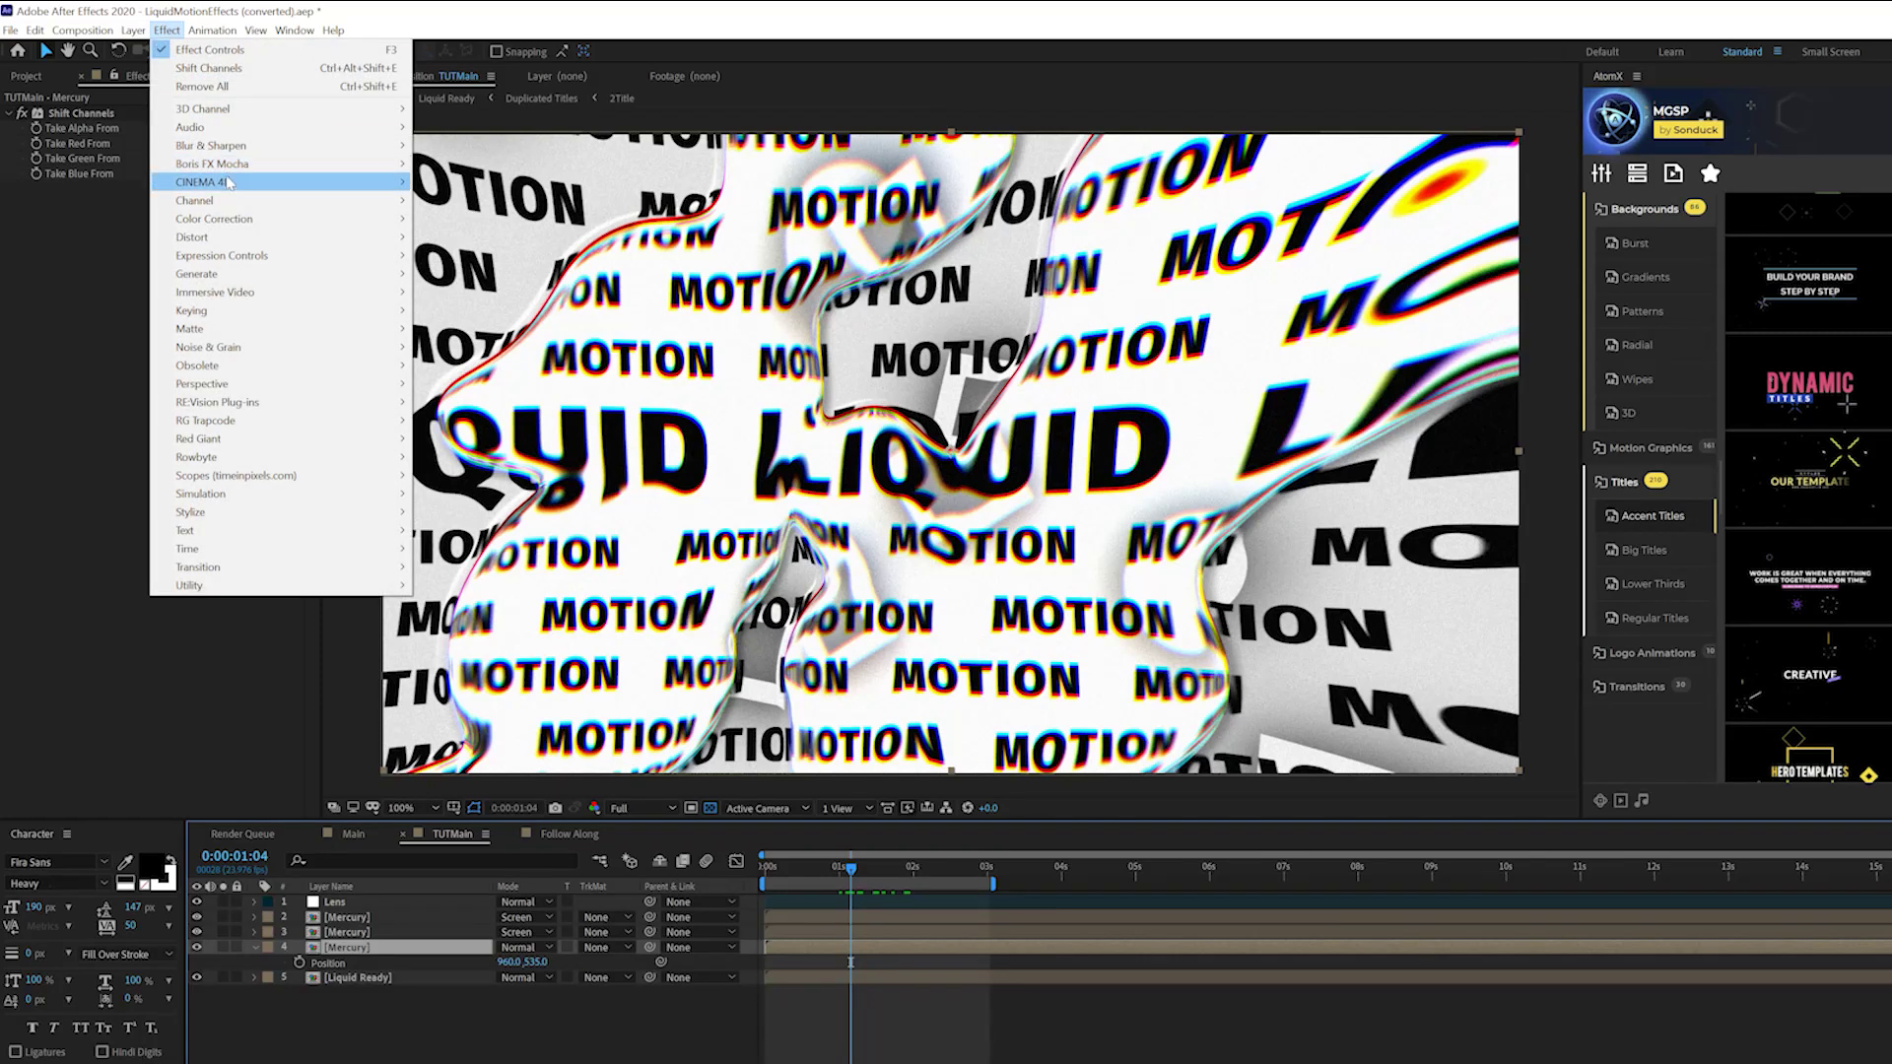
pyautogui.moveTo(223, 147)
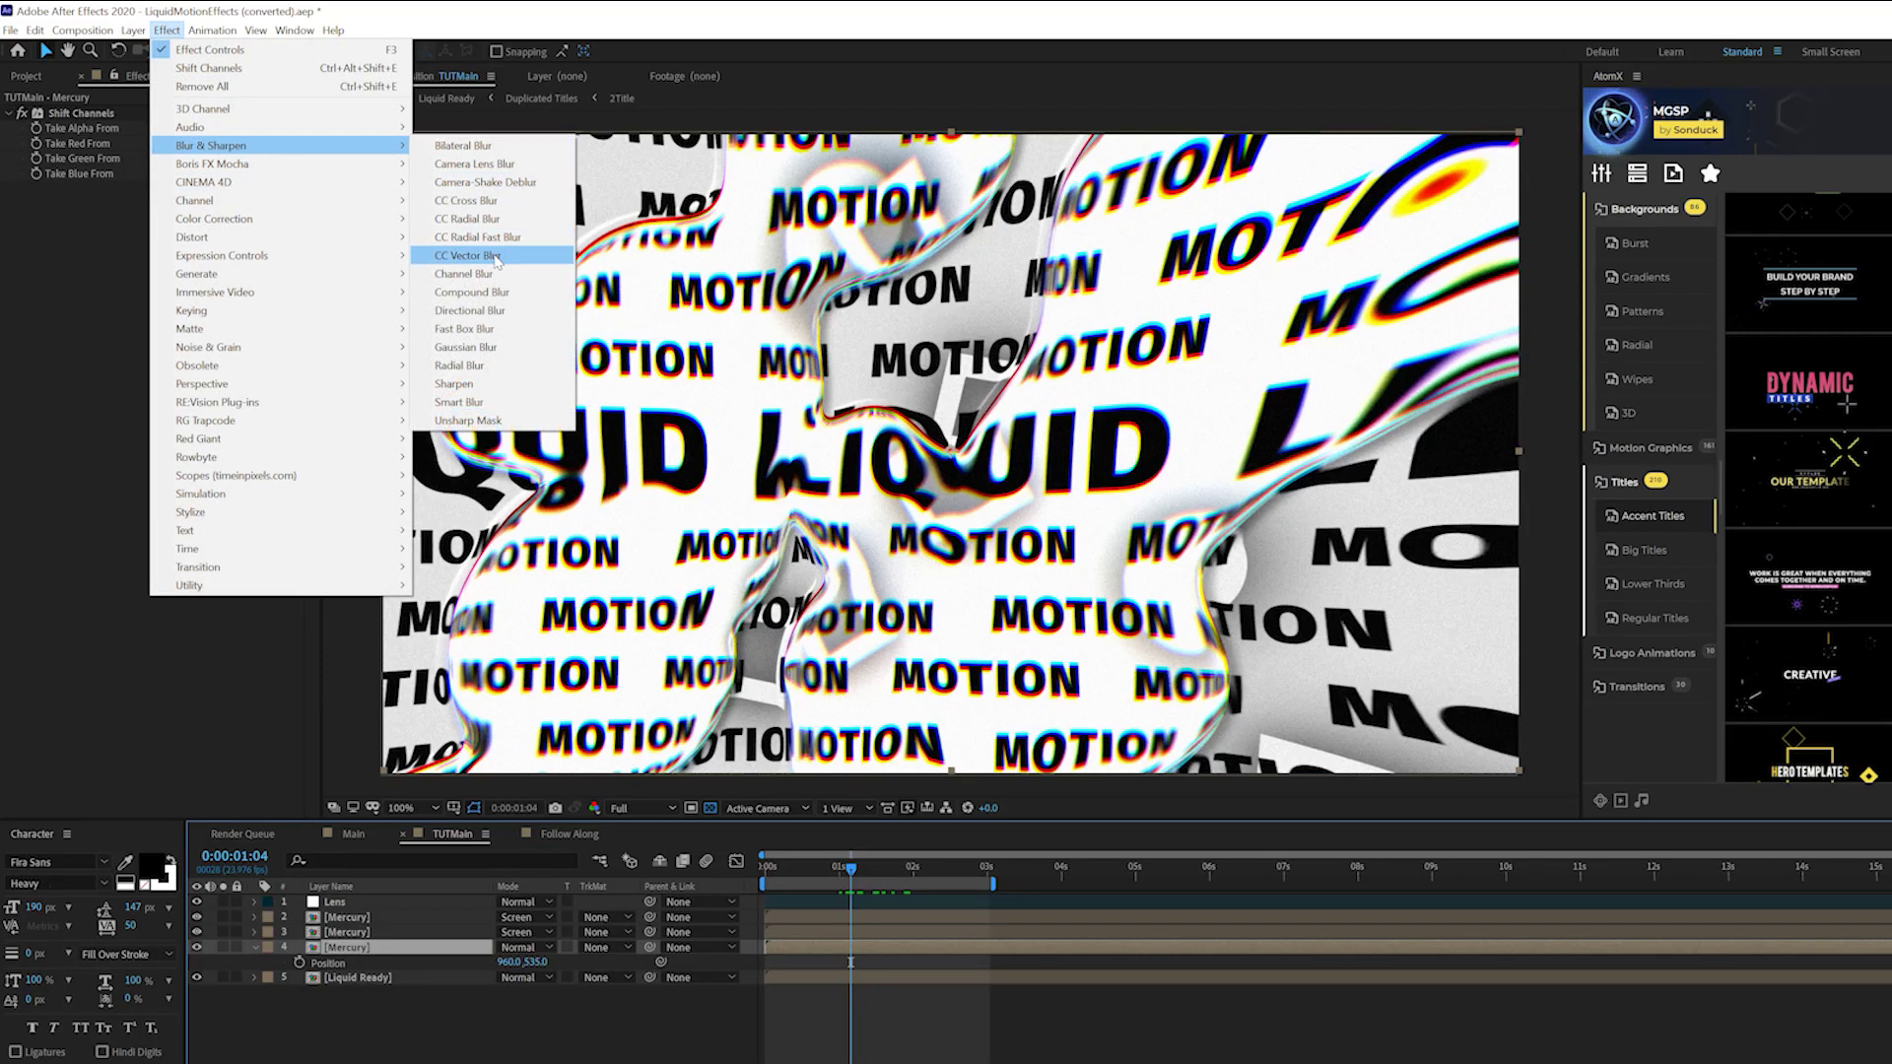
pyautogui.click(462, 243)
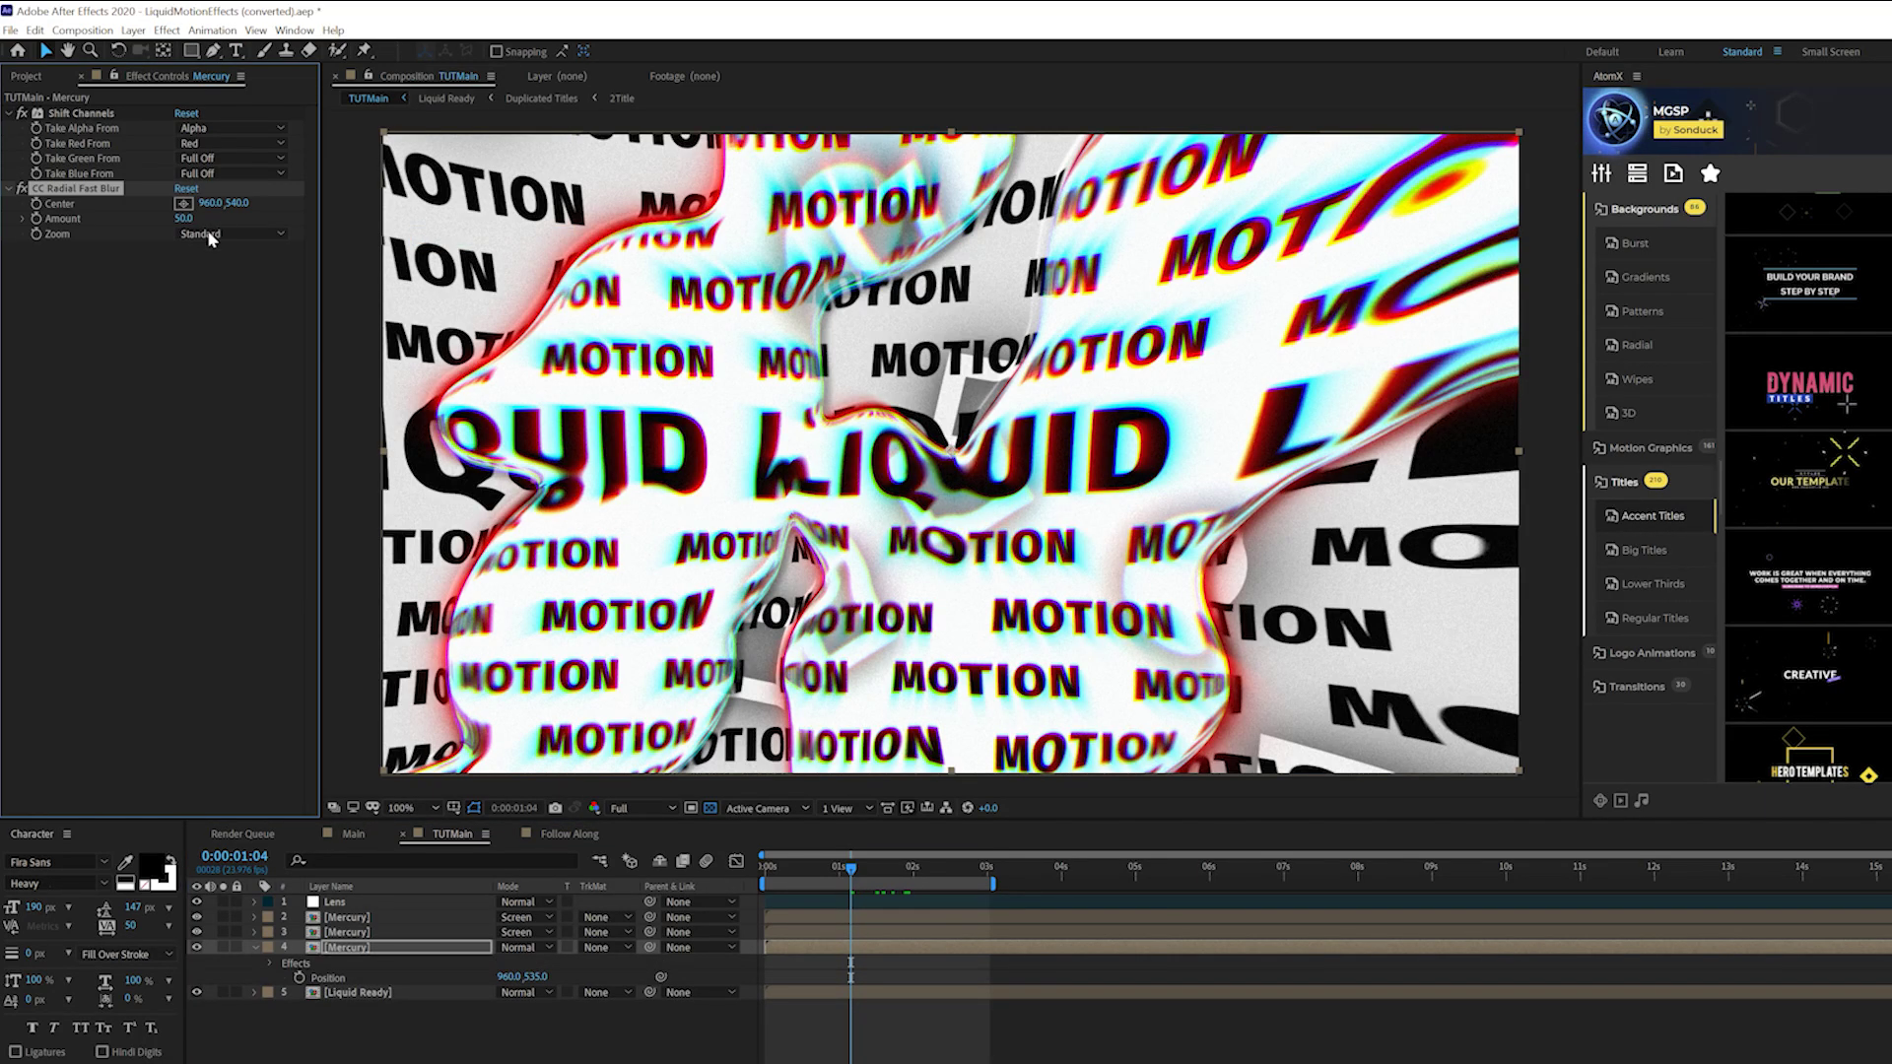
pyautogui.moveTo(197, 218); pyautogui.dragTo(56, 226)
# - Drive the blur Amount with a wiggle(2,15) expression and preview the animation
pyautogui.keyDown('alt'); pyautogui.click(38, 220); pyautogui.keyUp('alt')
pyautogui.write('w')
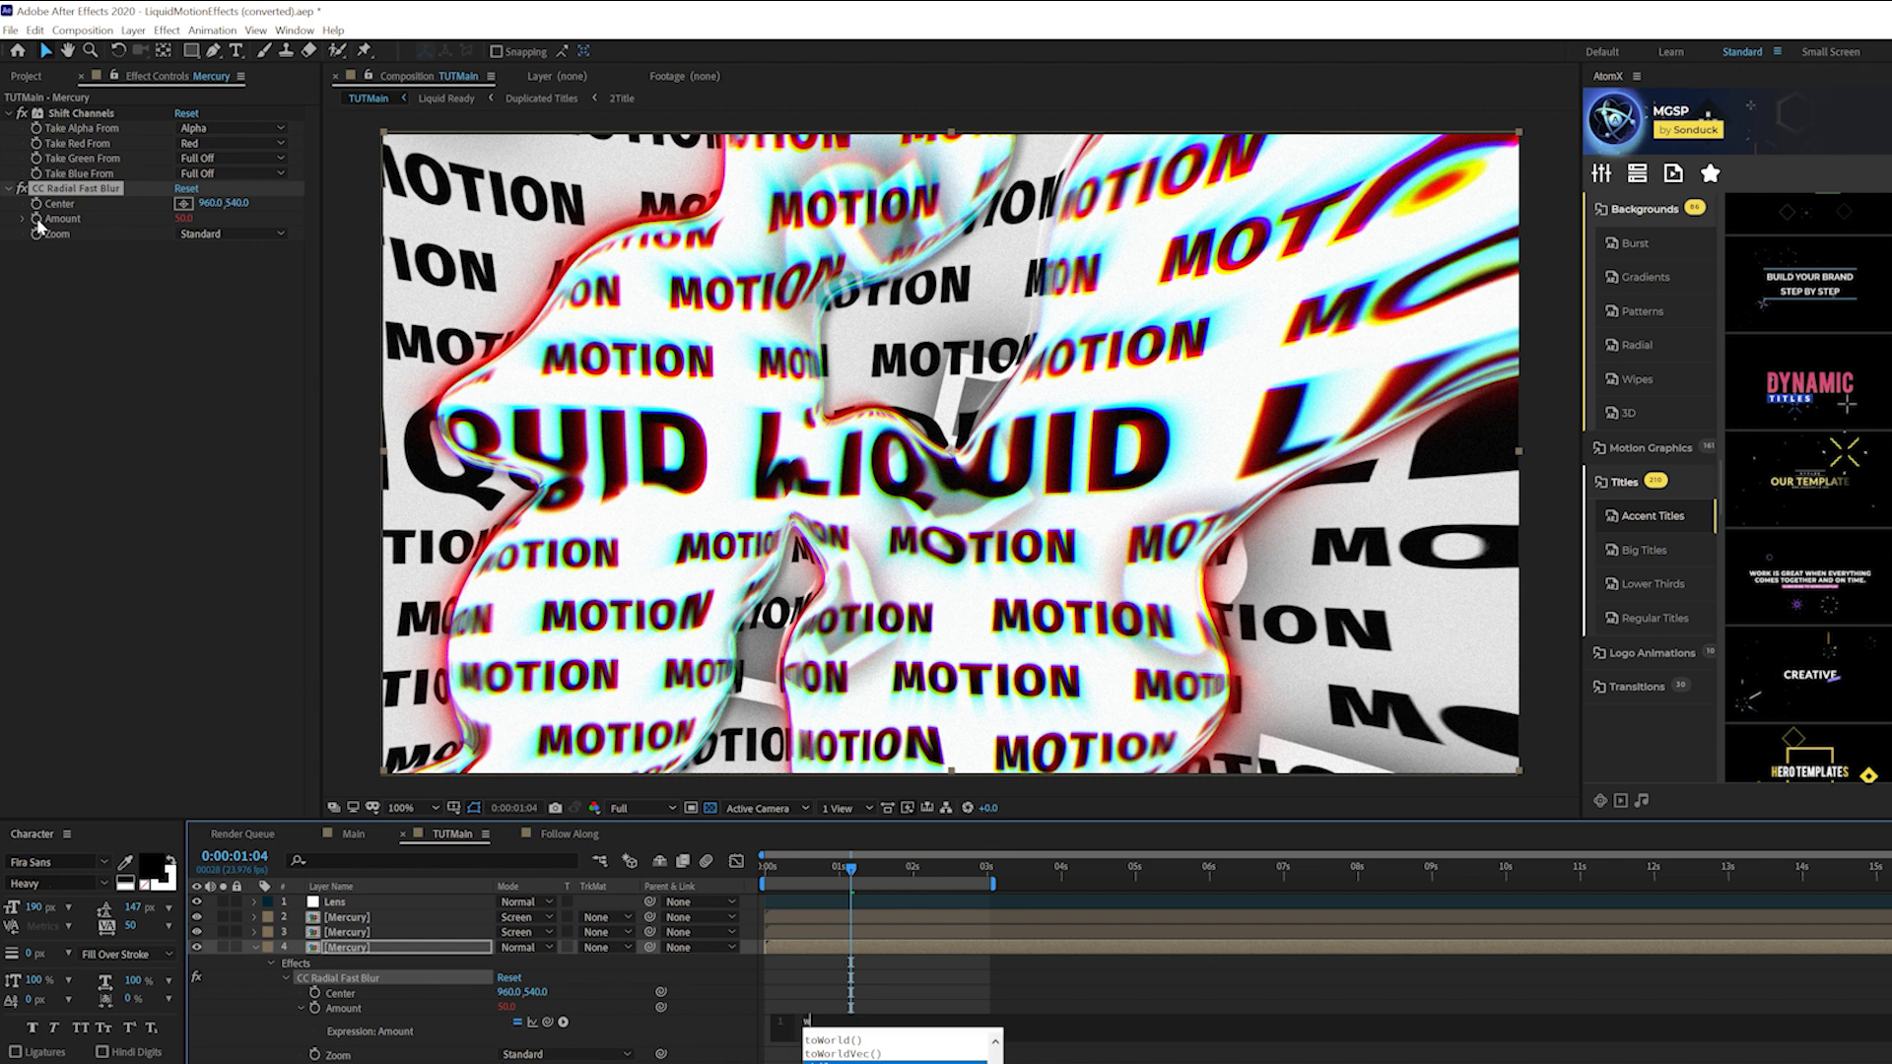
pyautogui.write('iggle')
pyautogui.press('Return')
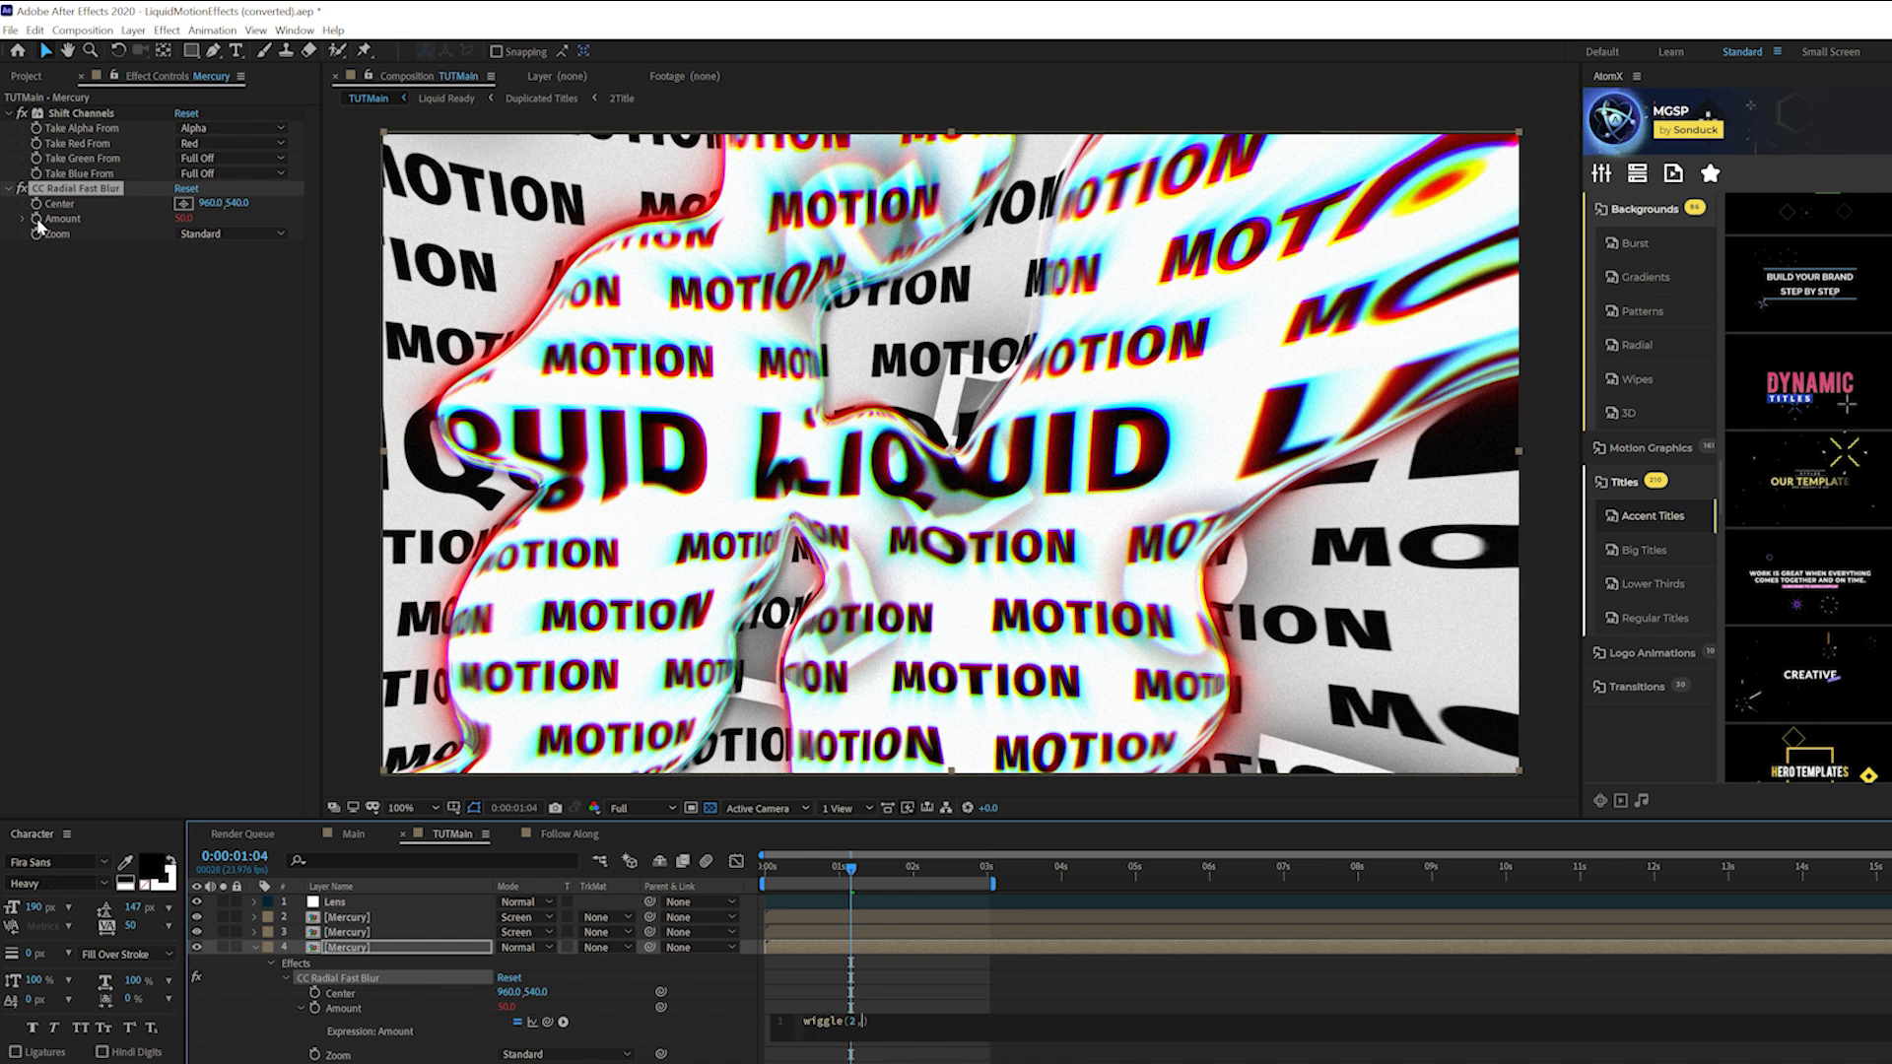
pyautogui.click(82, 229)
pyautogui.press('space')
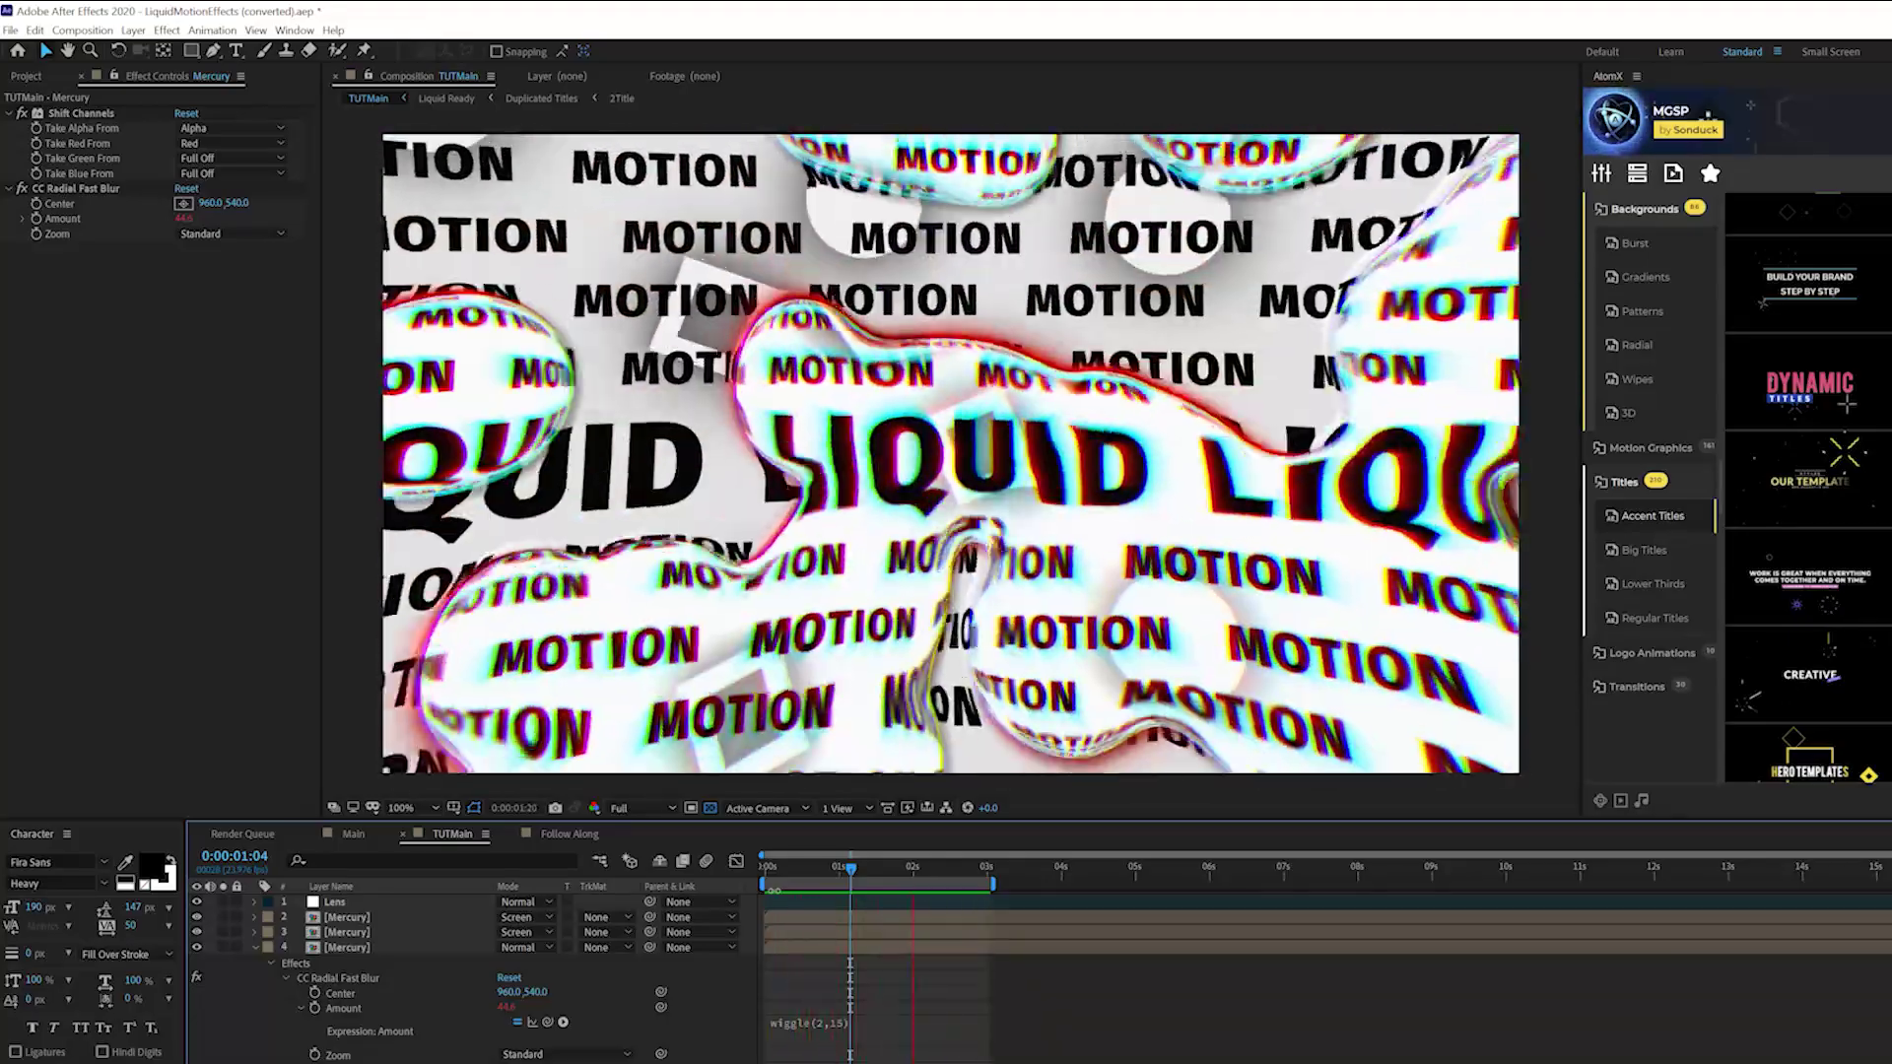
pyautogui.press('space')
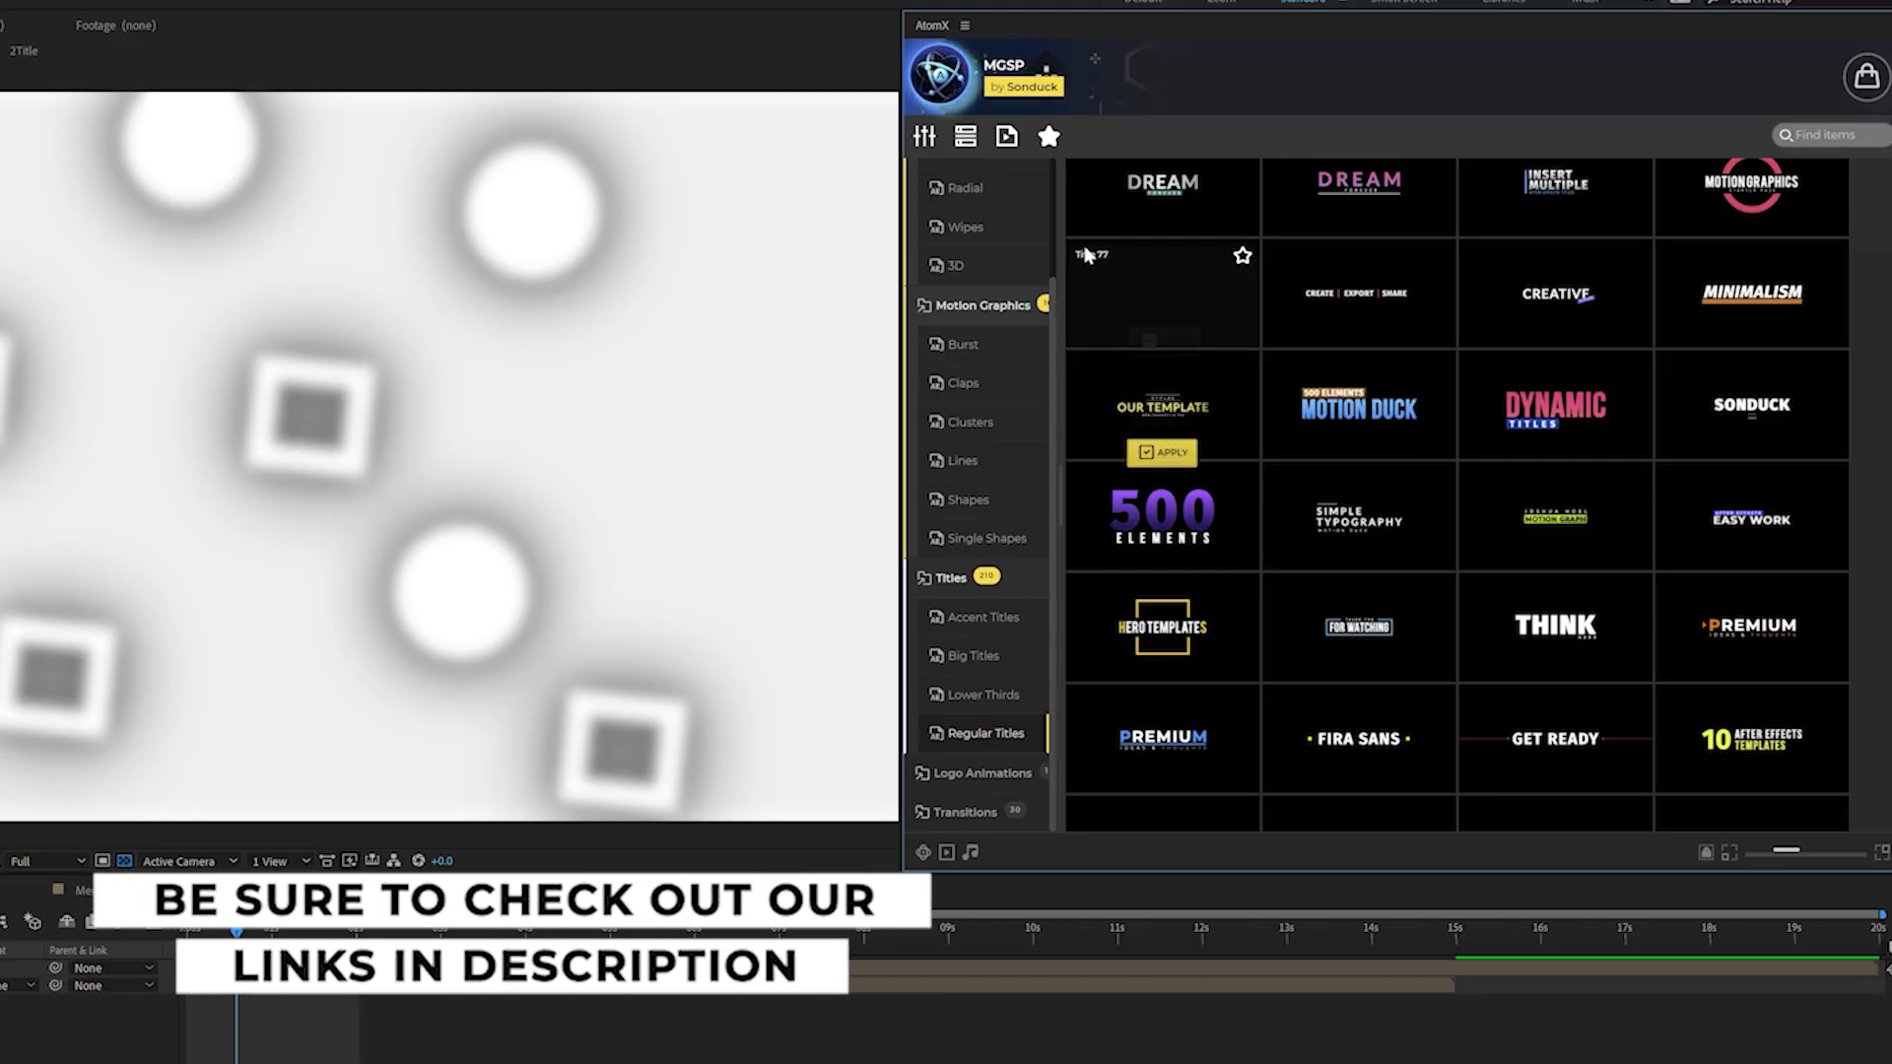
# - Apply the AtomX Regular Titles template Title 85 (500 Elements) to Liquid Ready
pyautogui.moveTo(1308, 501)
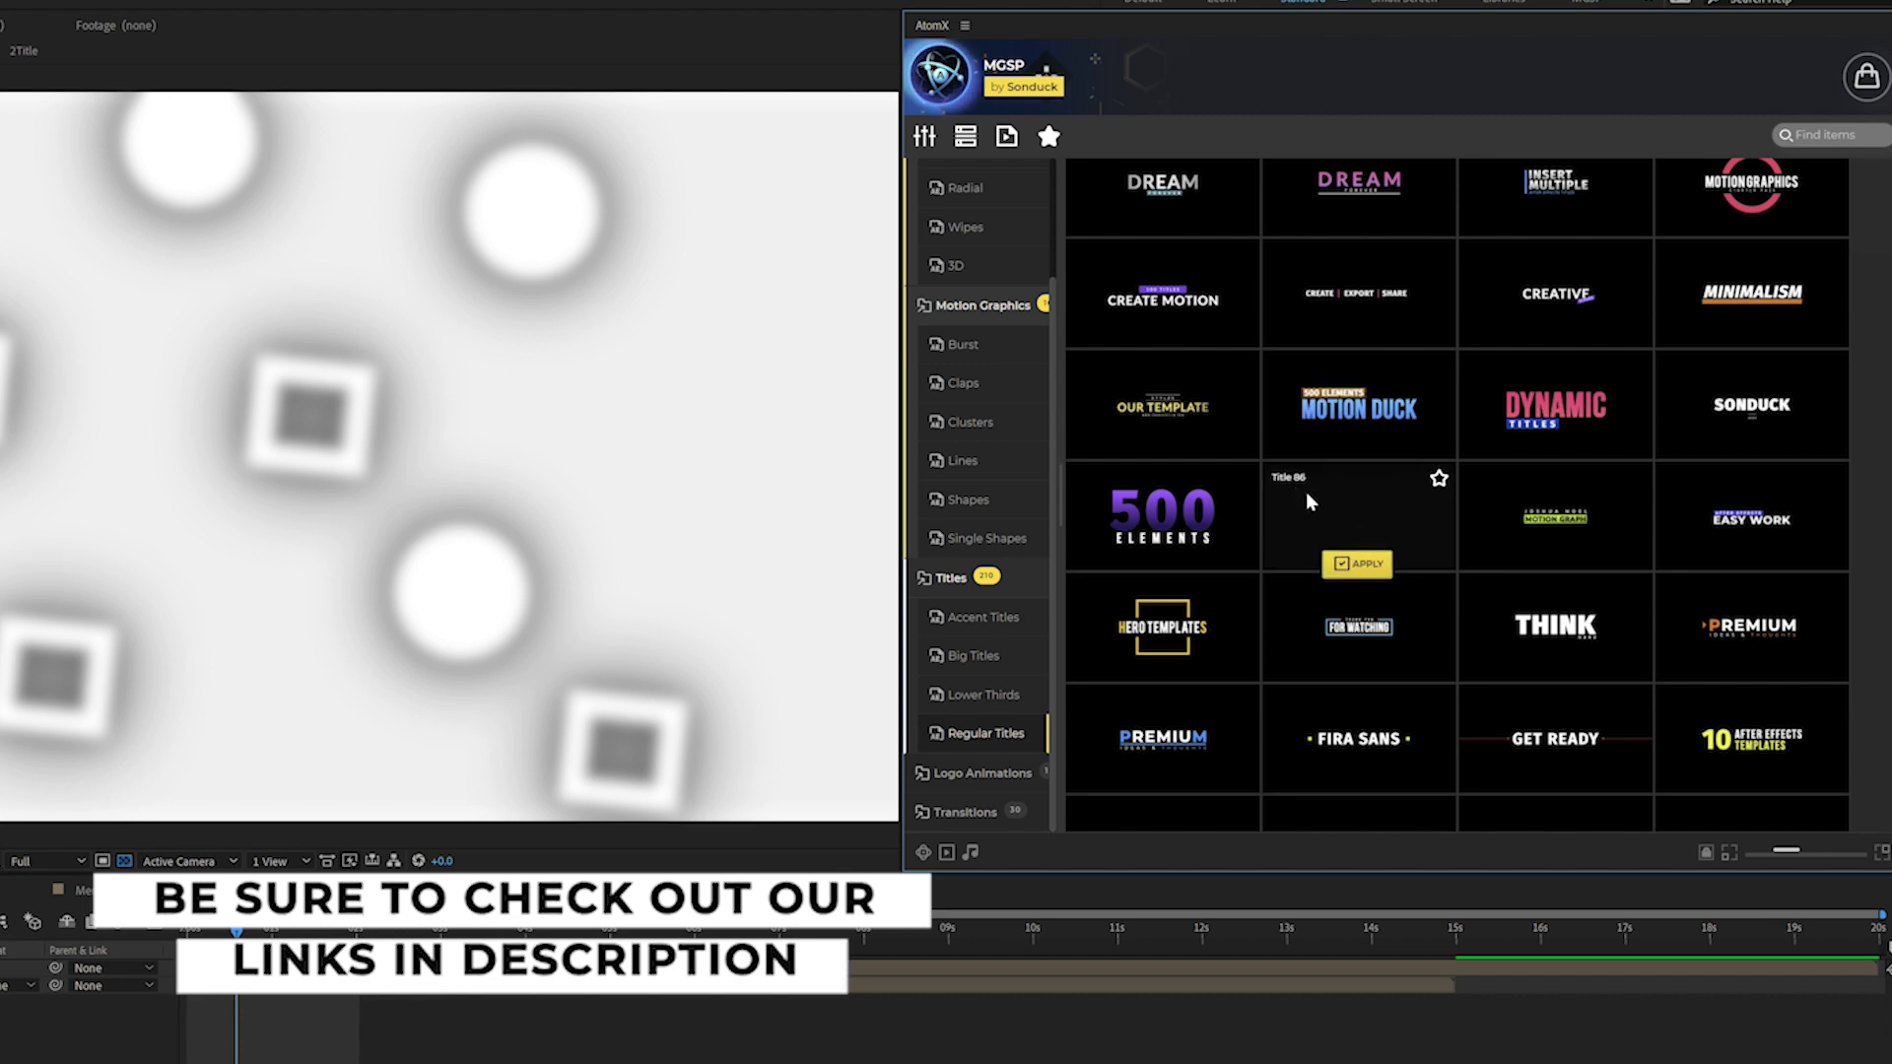
pyautogui.moveTo(1233, 518)
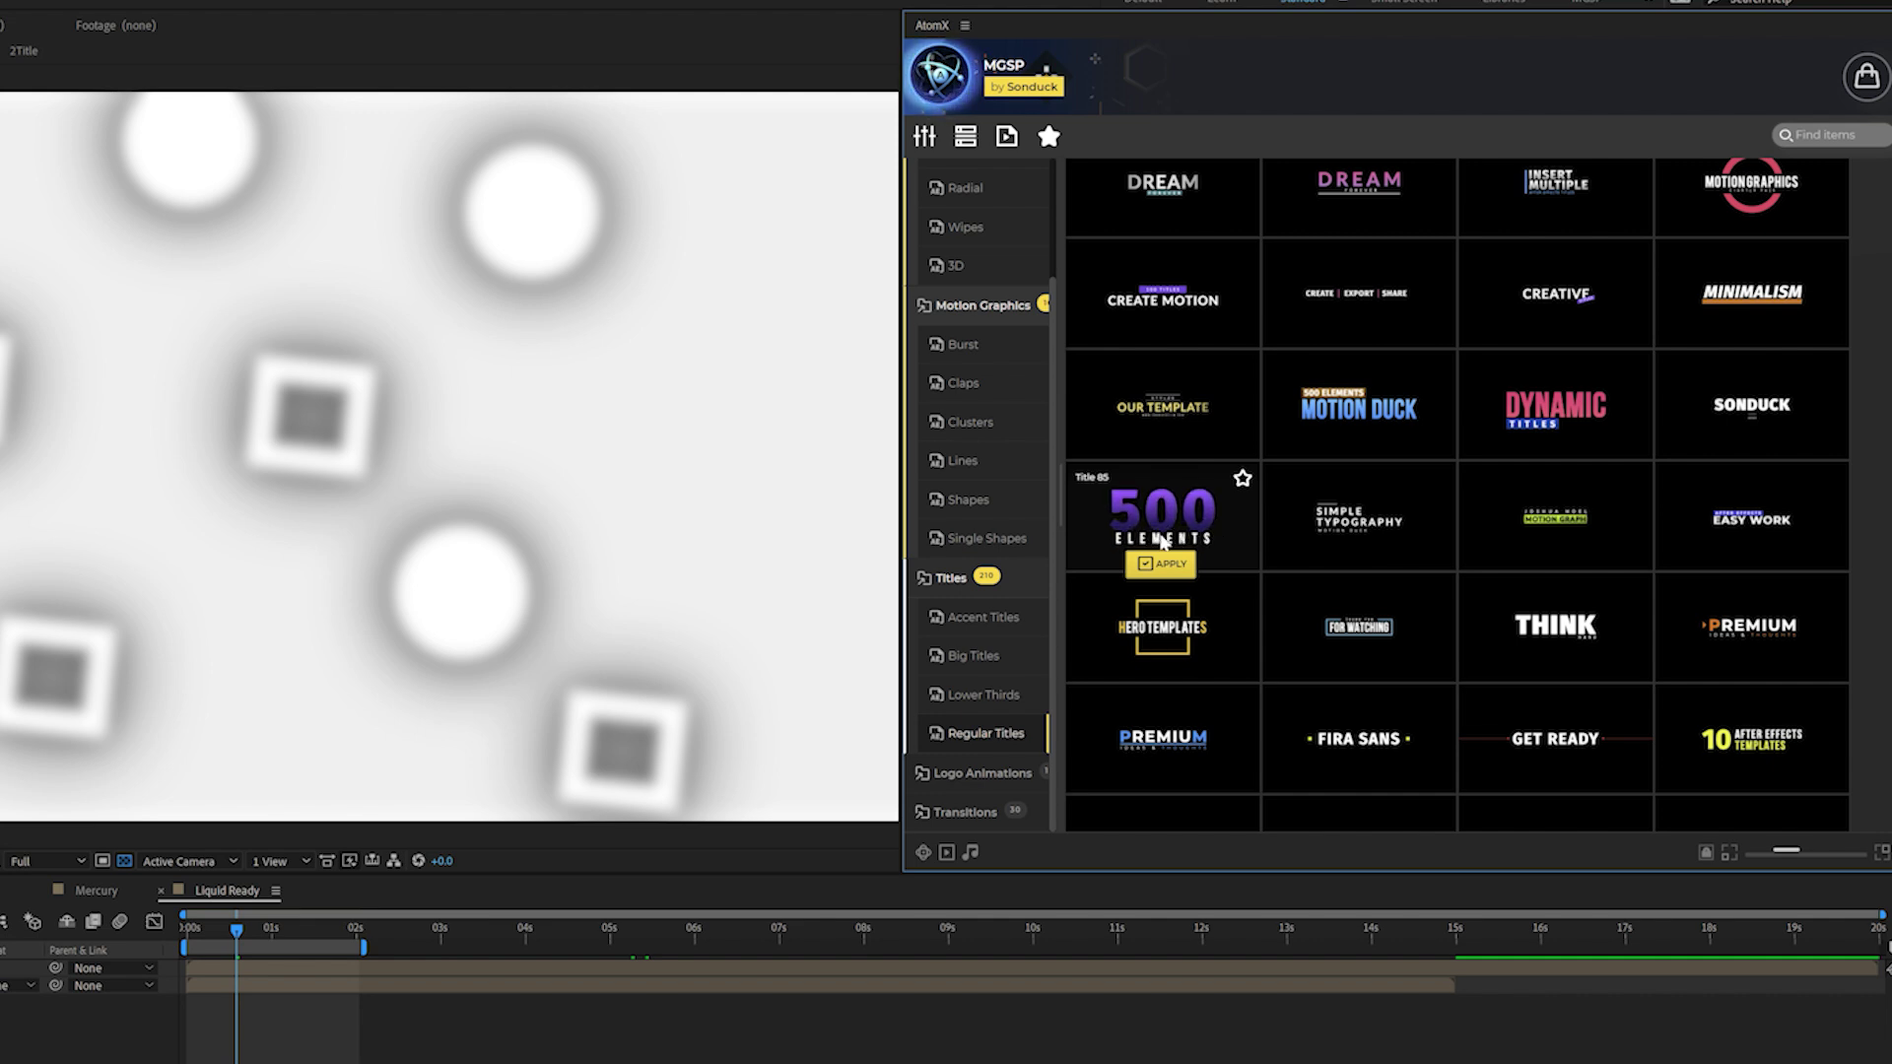
pyautogui.click(1163, 566)
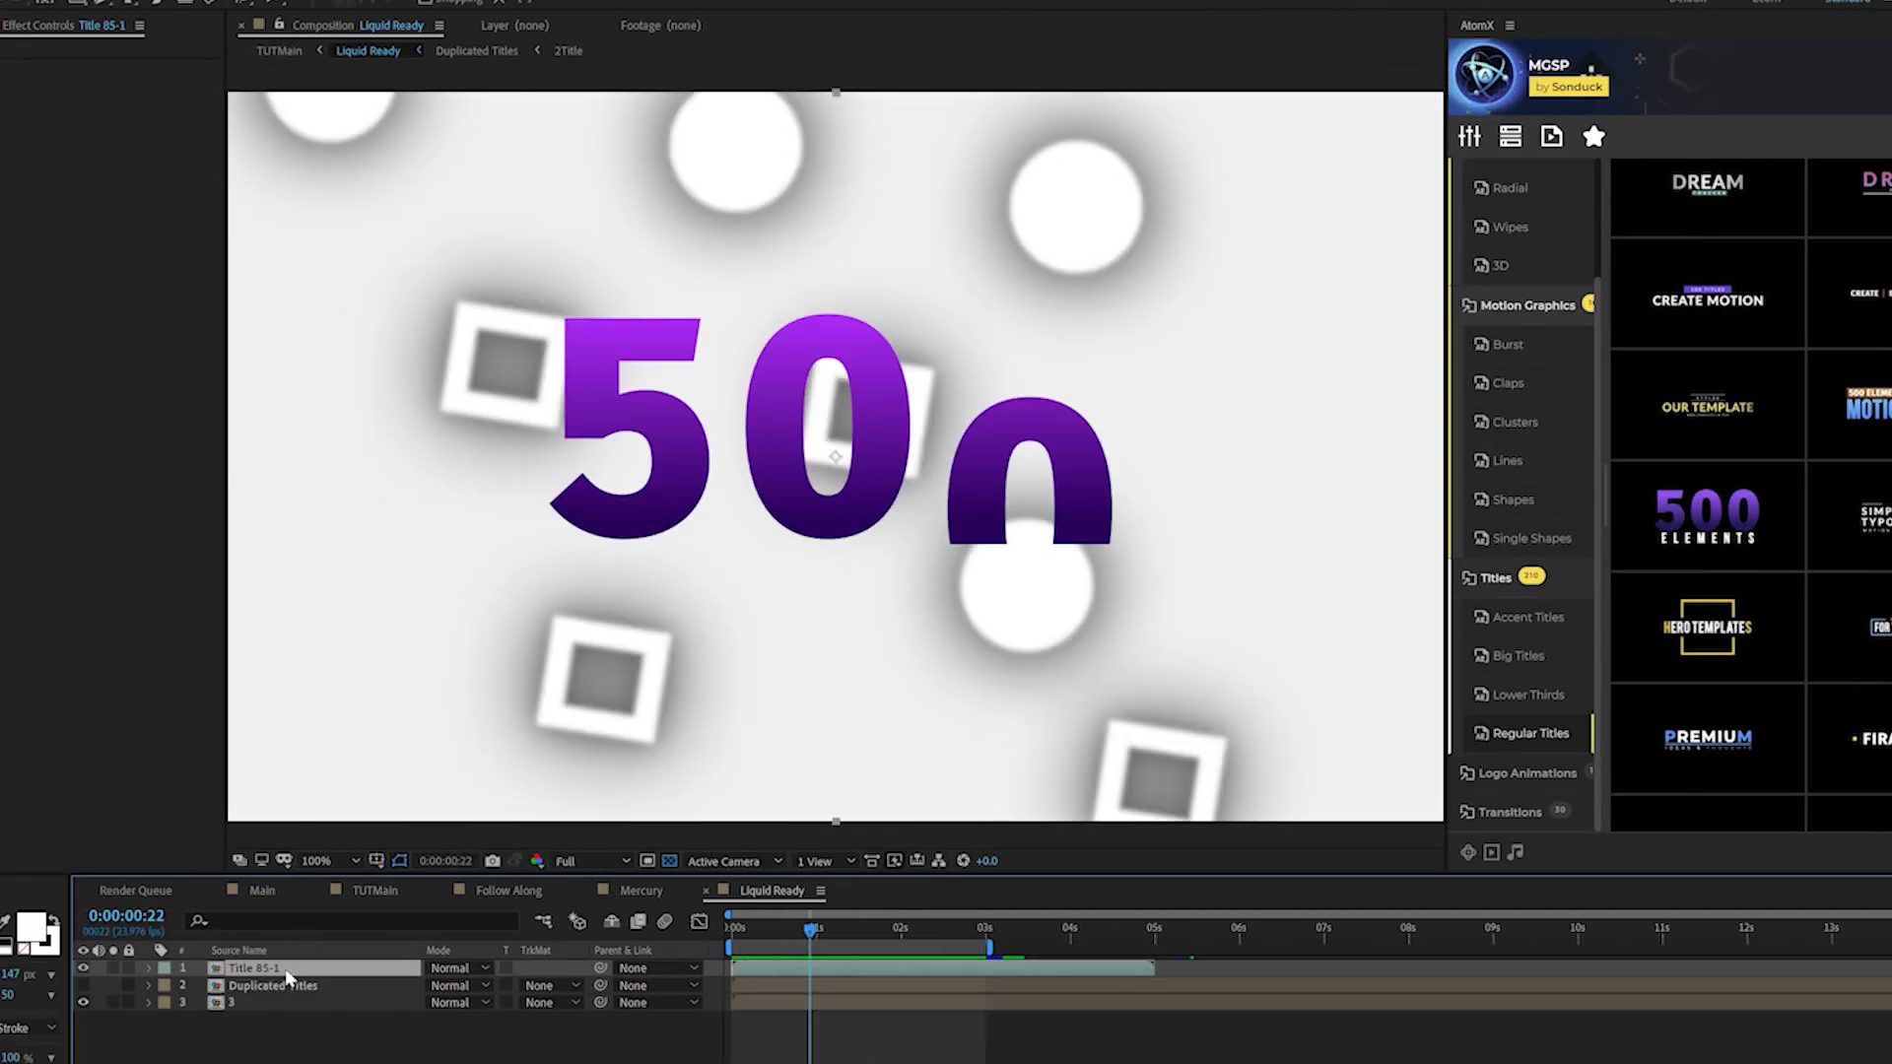
# - Inside the Title 85-1 precomp, change the Gradient Ramp start colour to orange
pyautogui.doubleClick(288, 972)
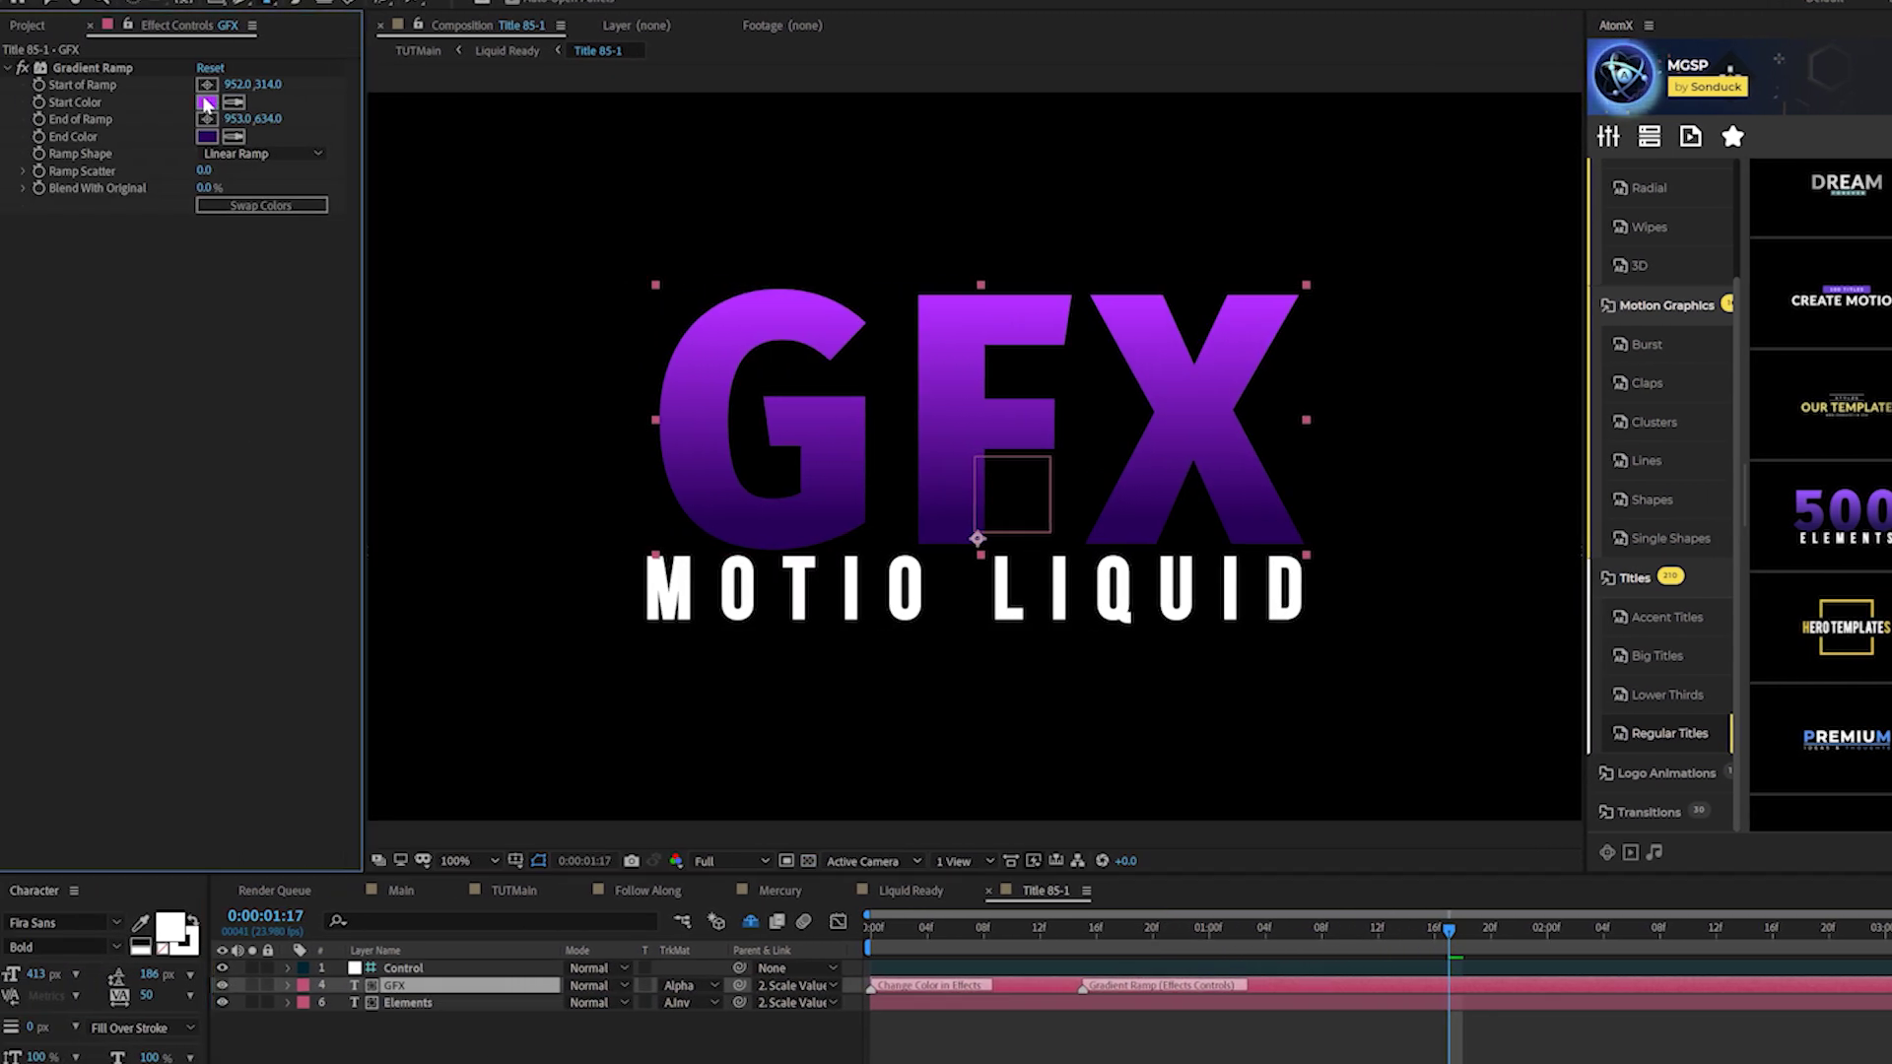
pyautogui.click(207, 103)
pyautogui.press('Return')
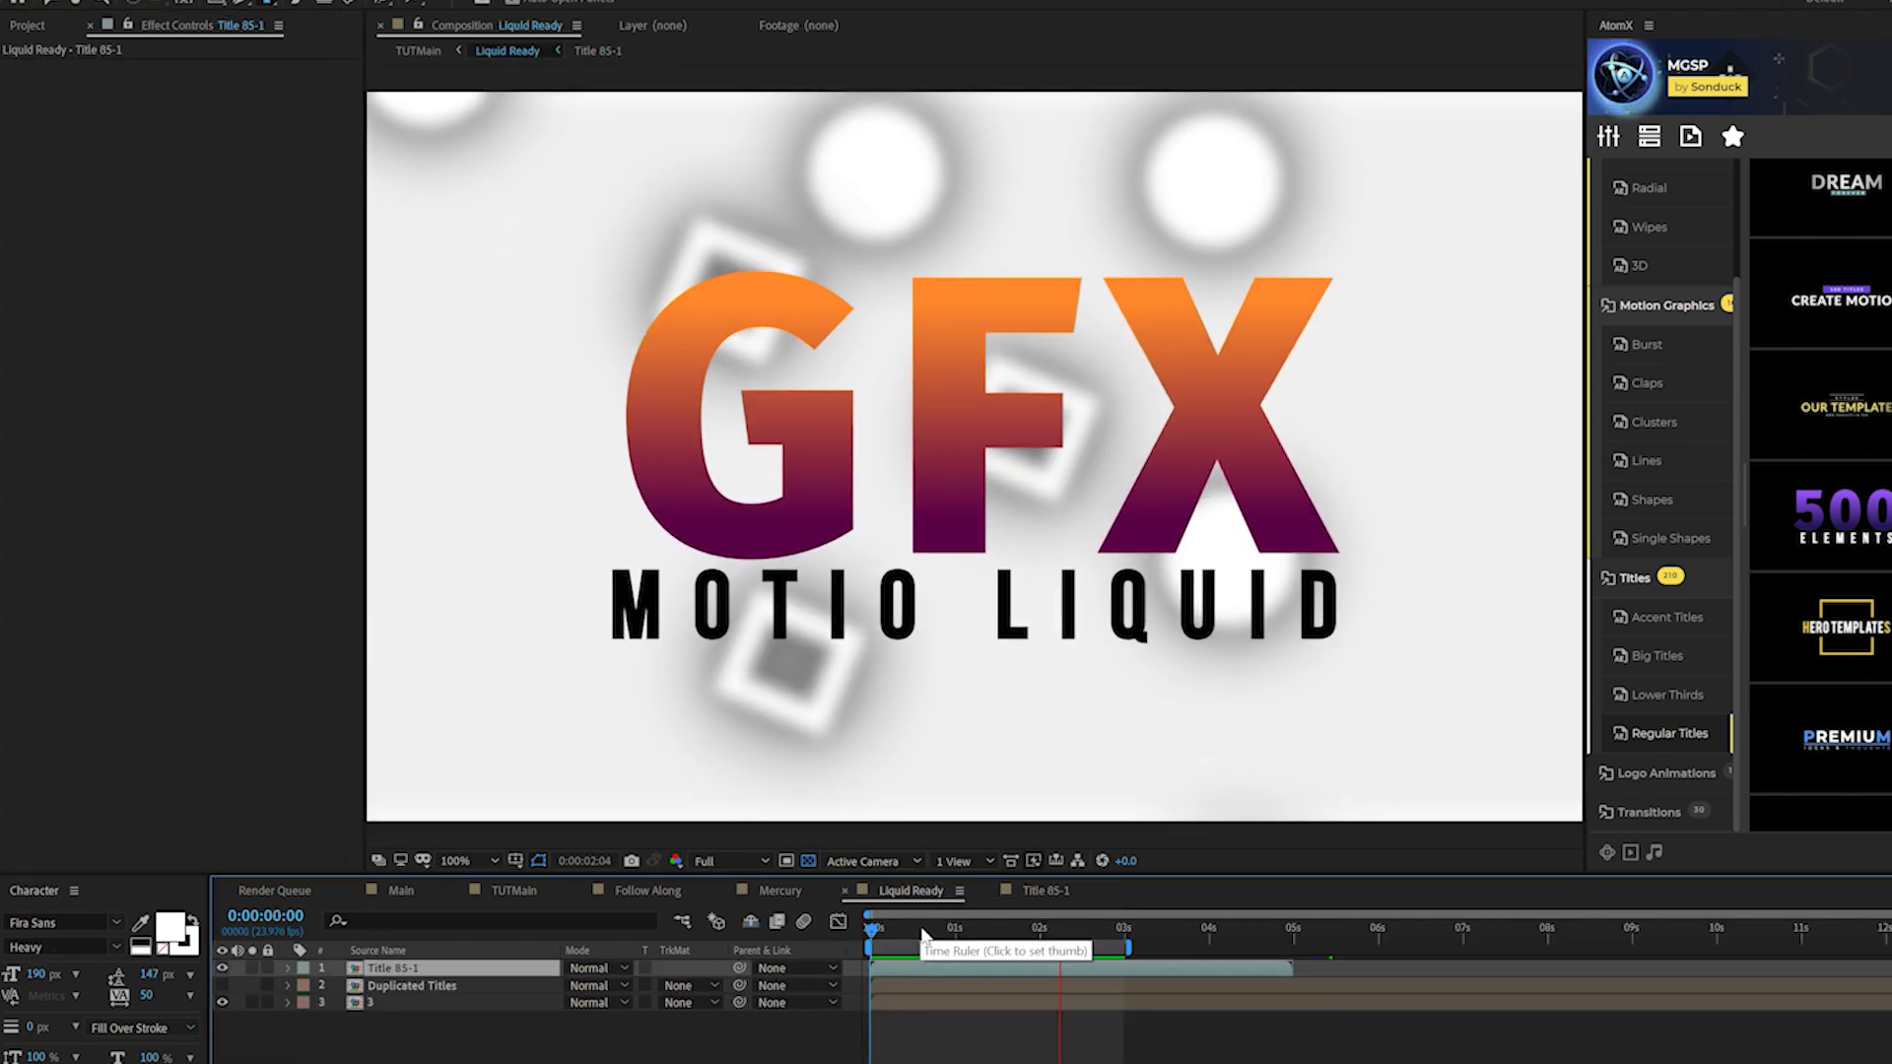
# - Apply AtomX Cluster 42 and start its layer at 0:00:01:21
pyautogui.click(1030, 928)
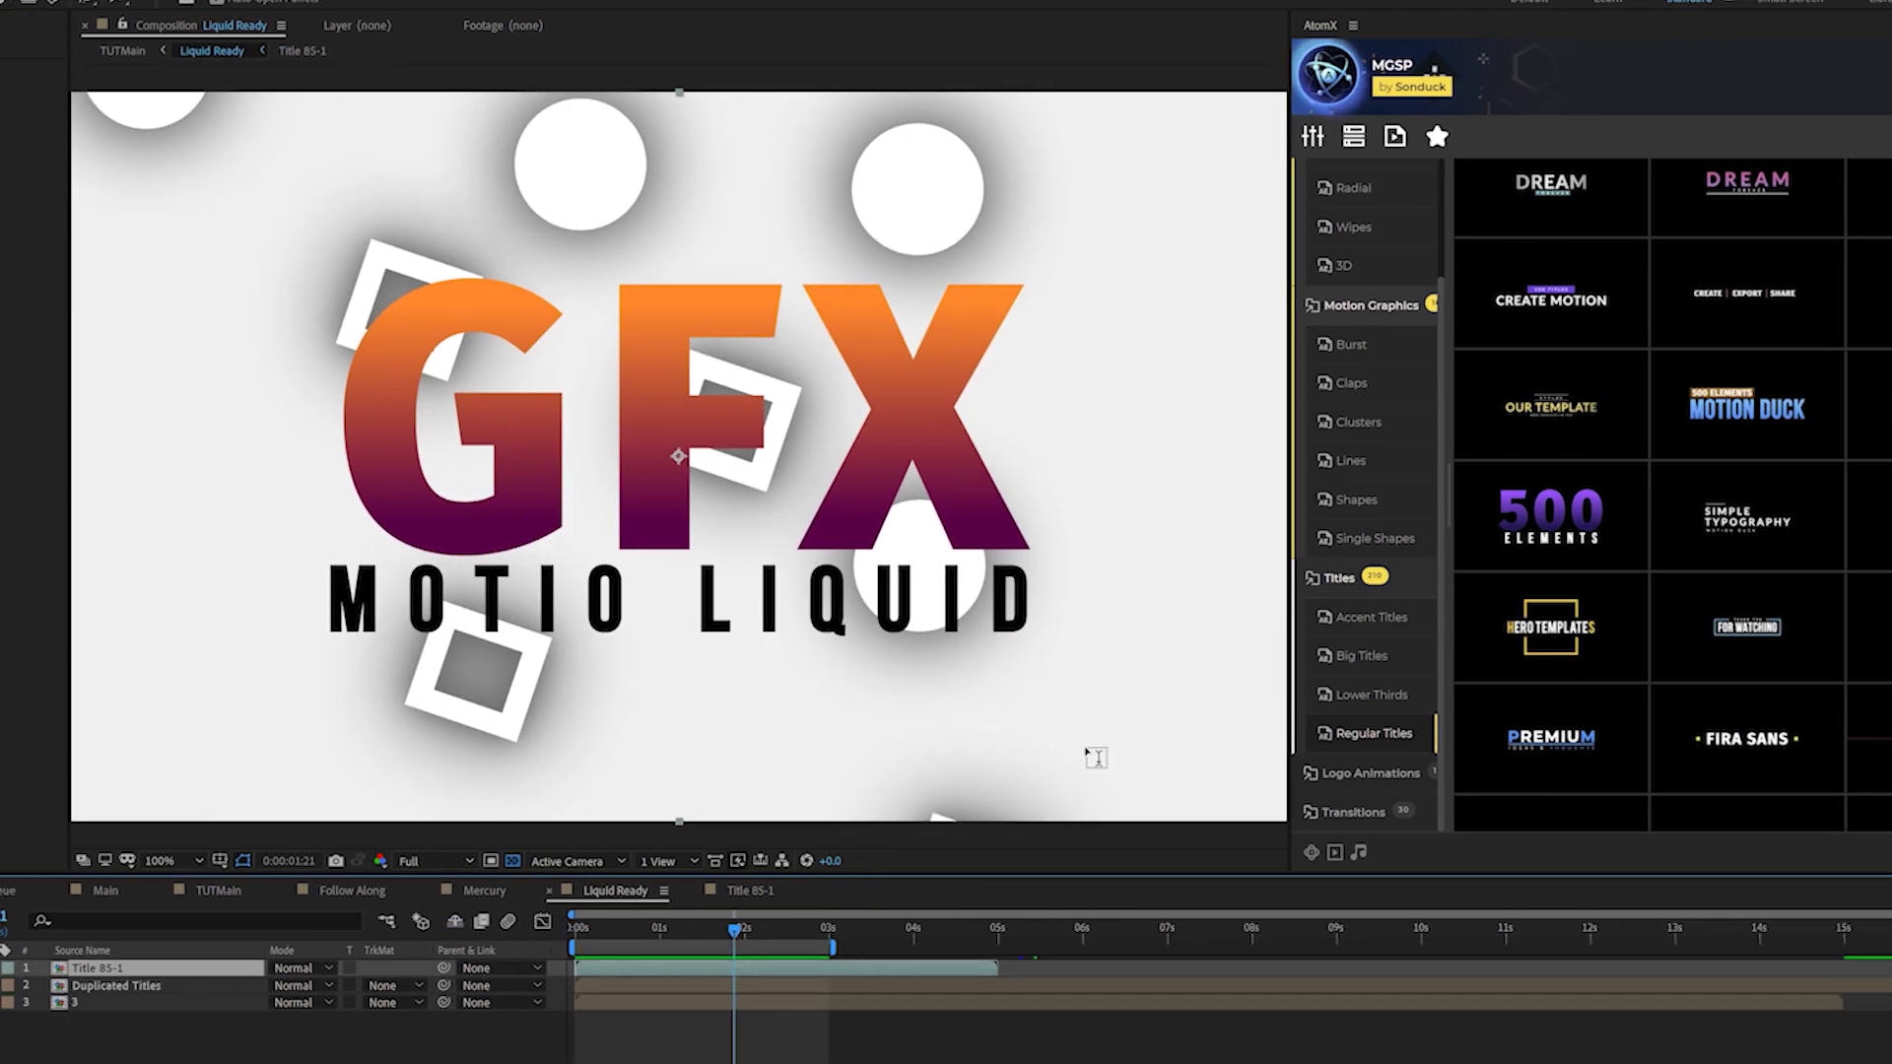
pyautogui.click(1001, 422)
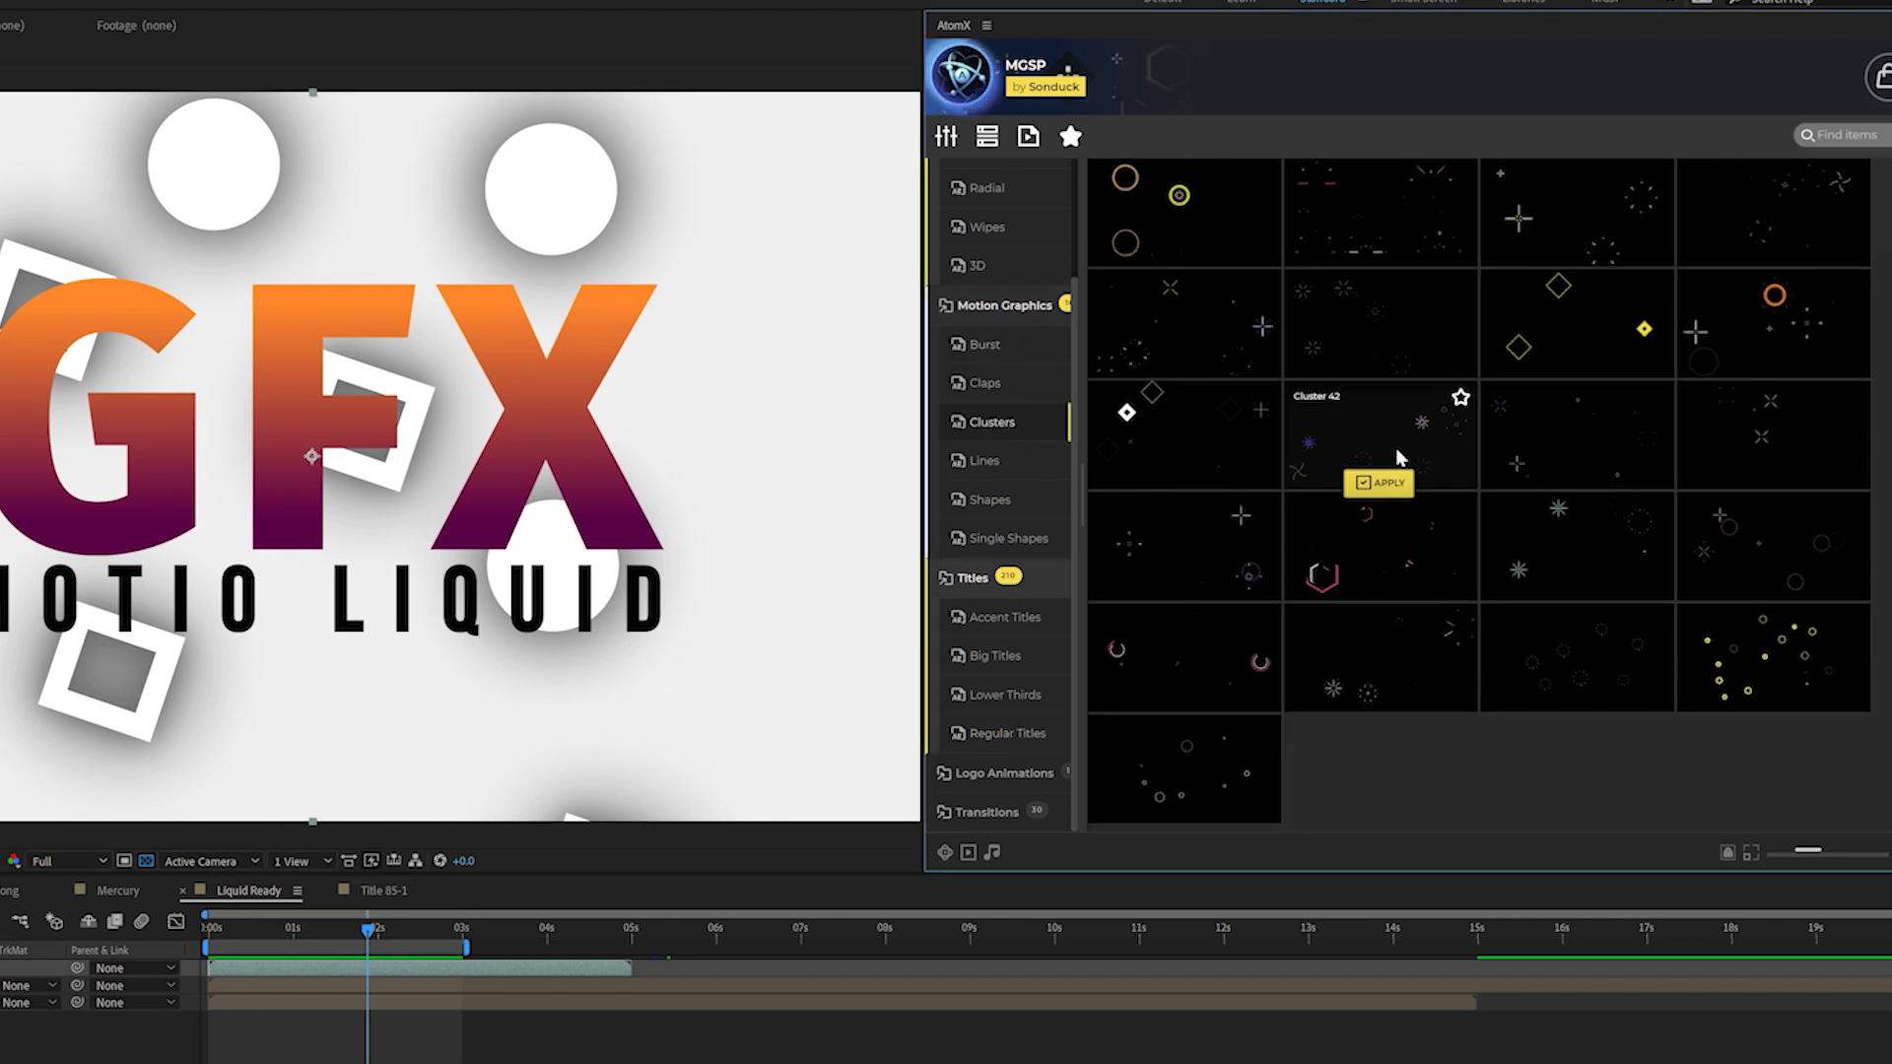
pyautogui.click(1382, 482)
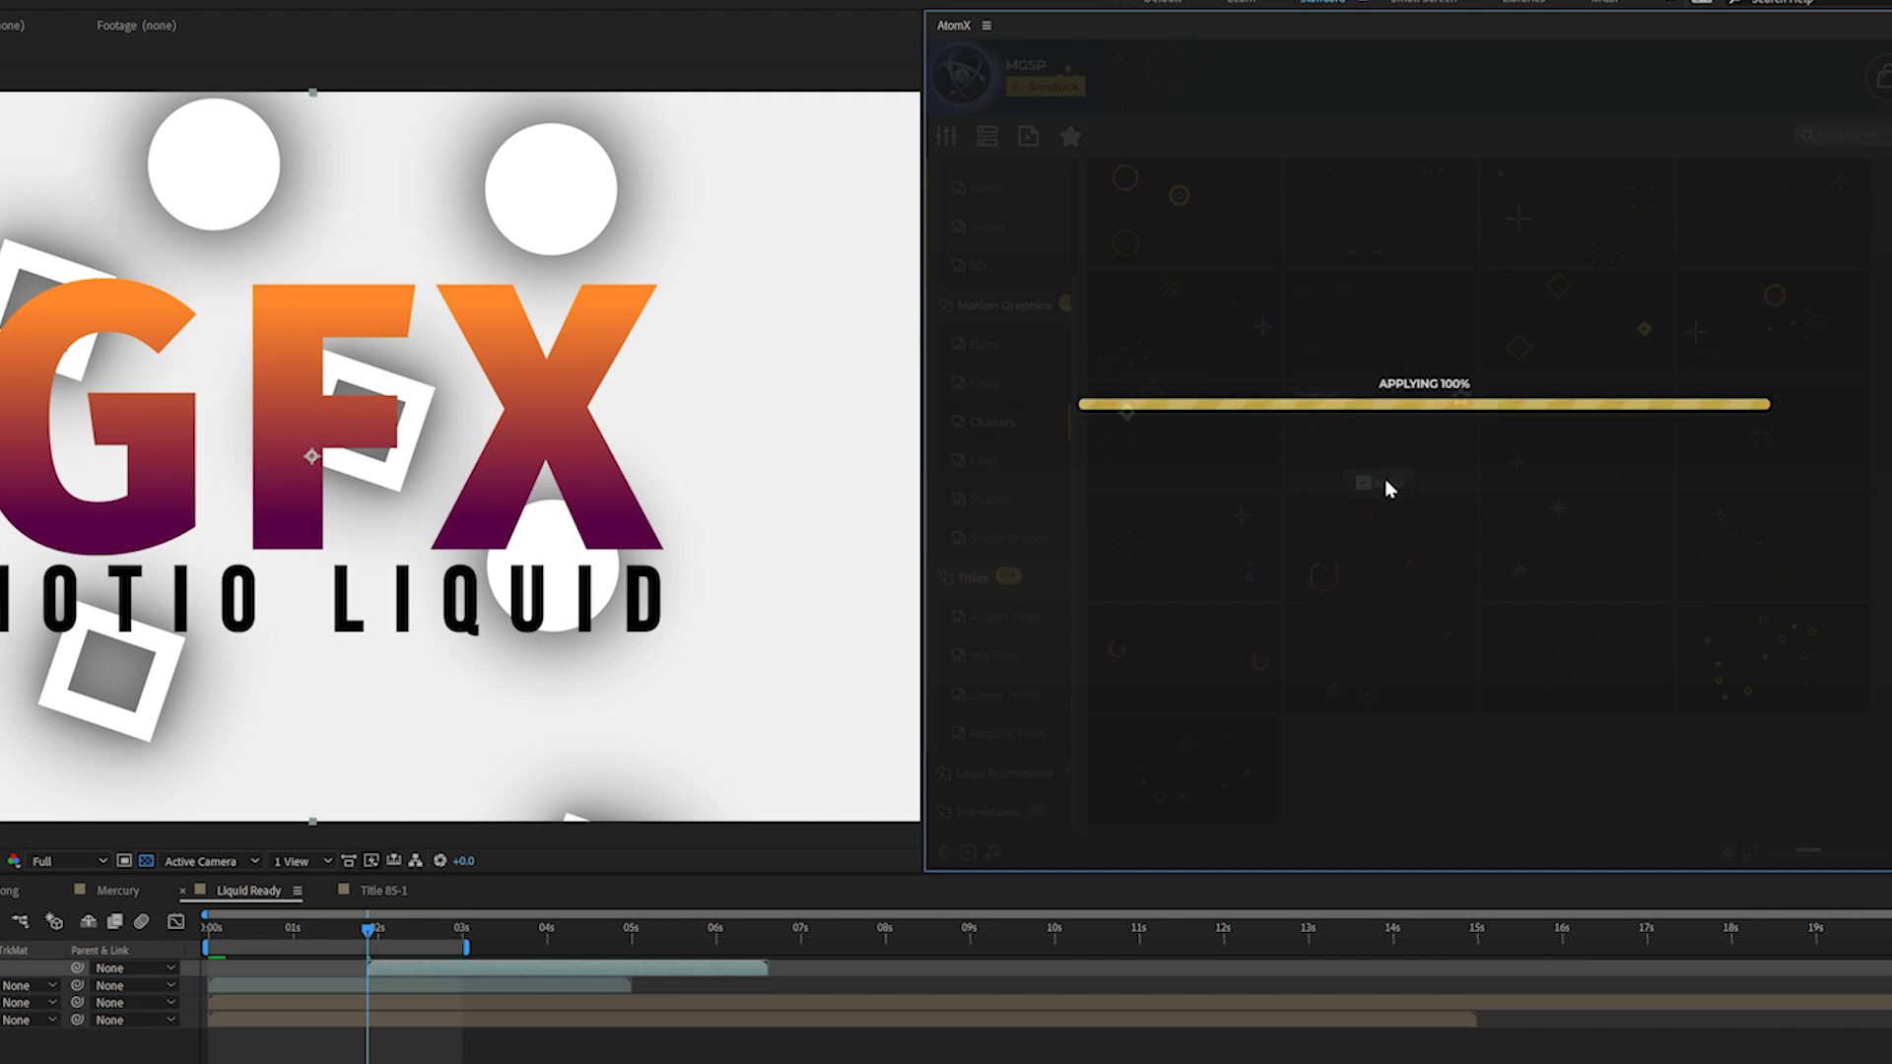
pyautogui.moveTo(448, 985); pyautogui.dragTo(610, 986)
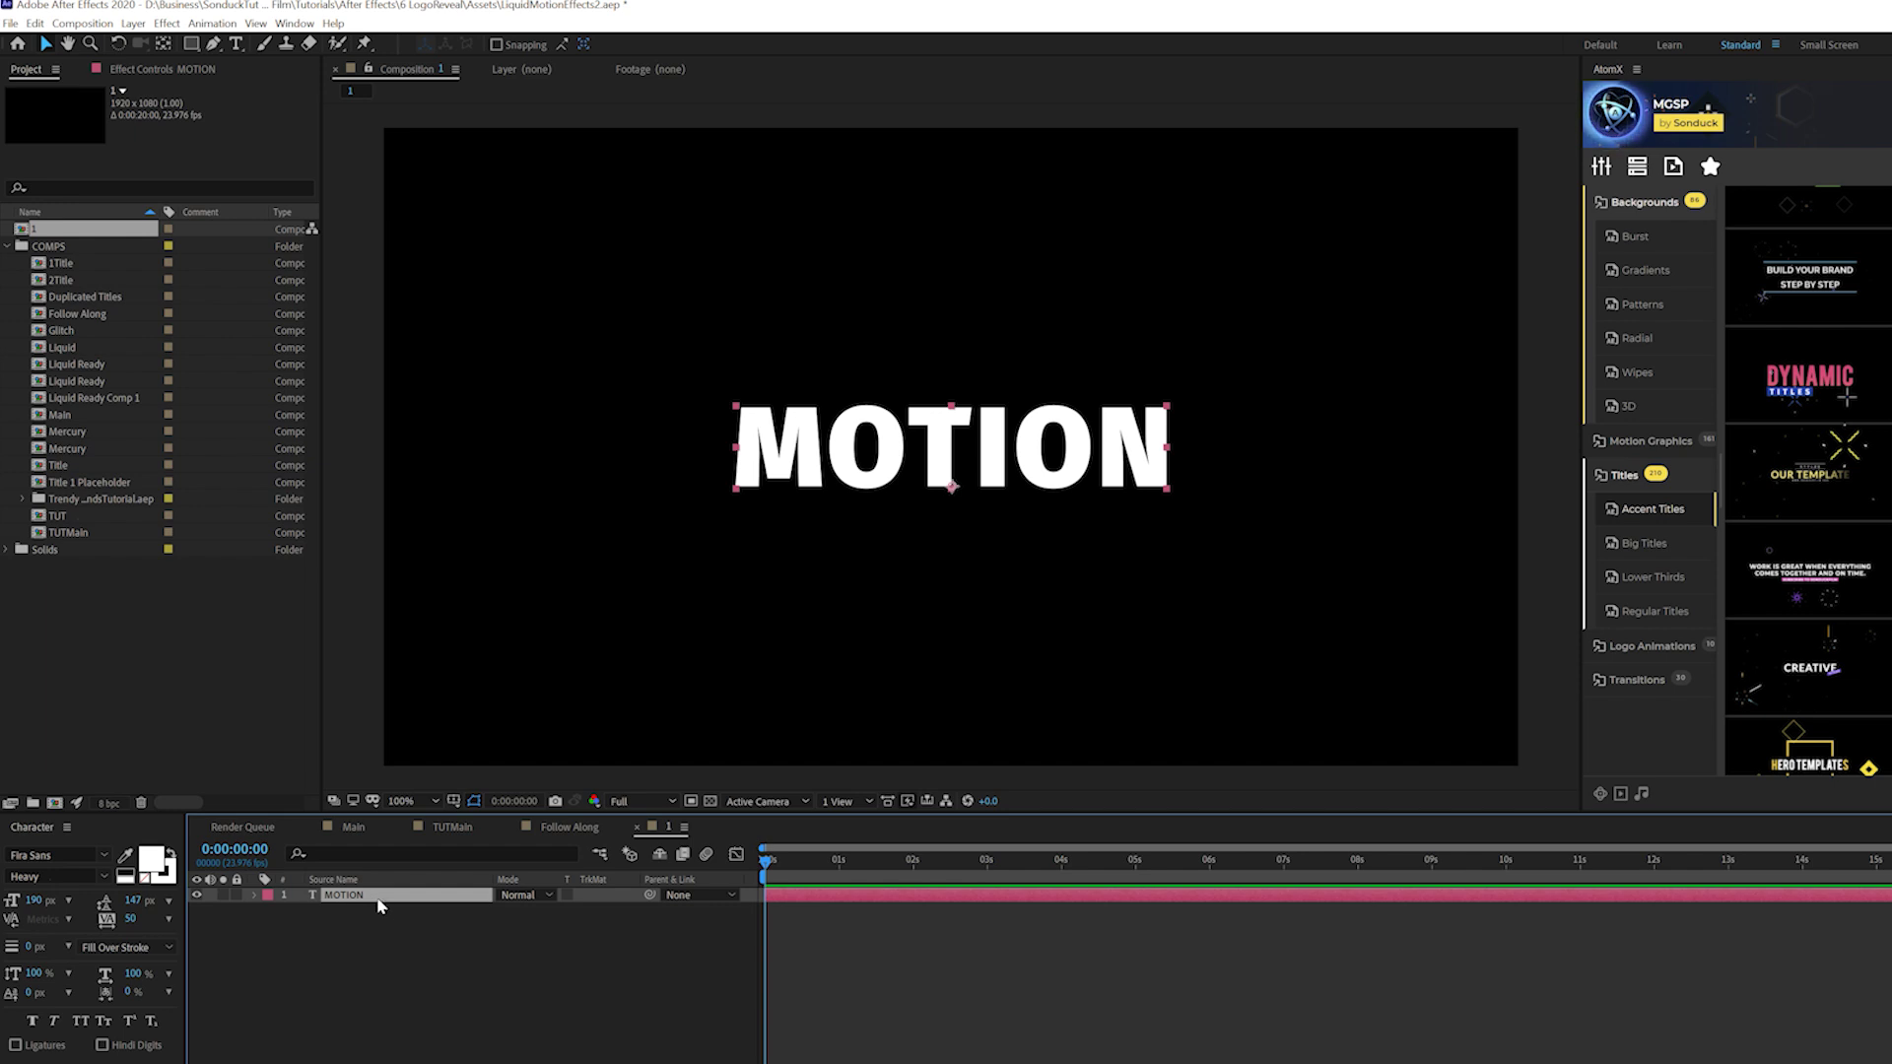
# - Pre-compose the MOTION text as Title 1 Placeholder and open that precomp
pyautogui.click(132, 24)
pyautogui.click(201, 566)
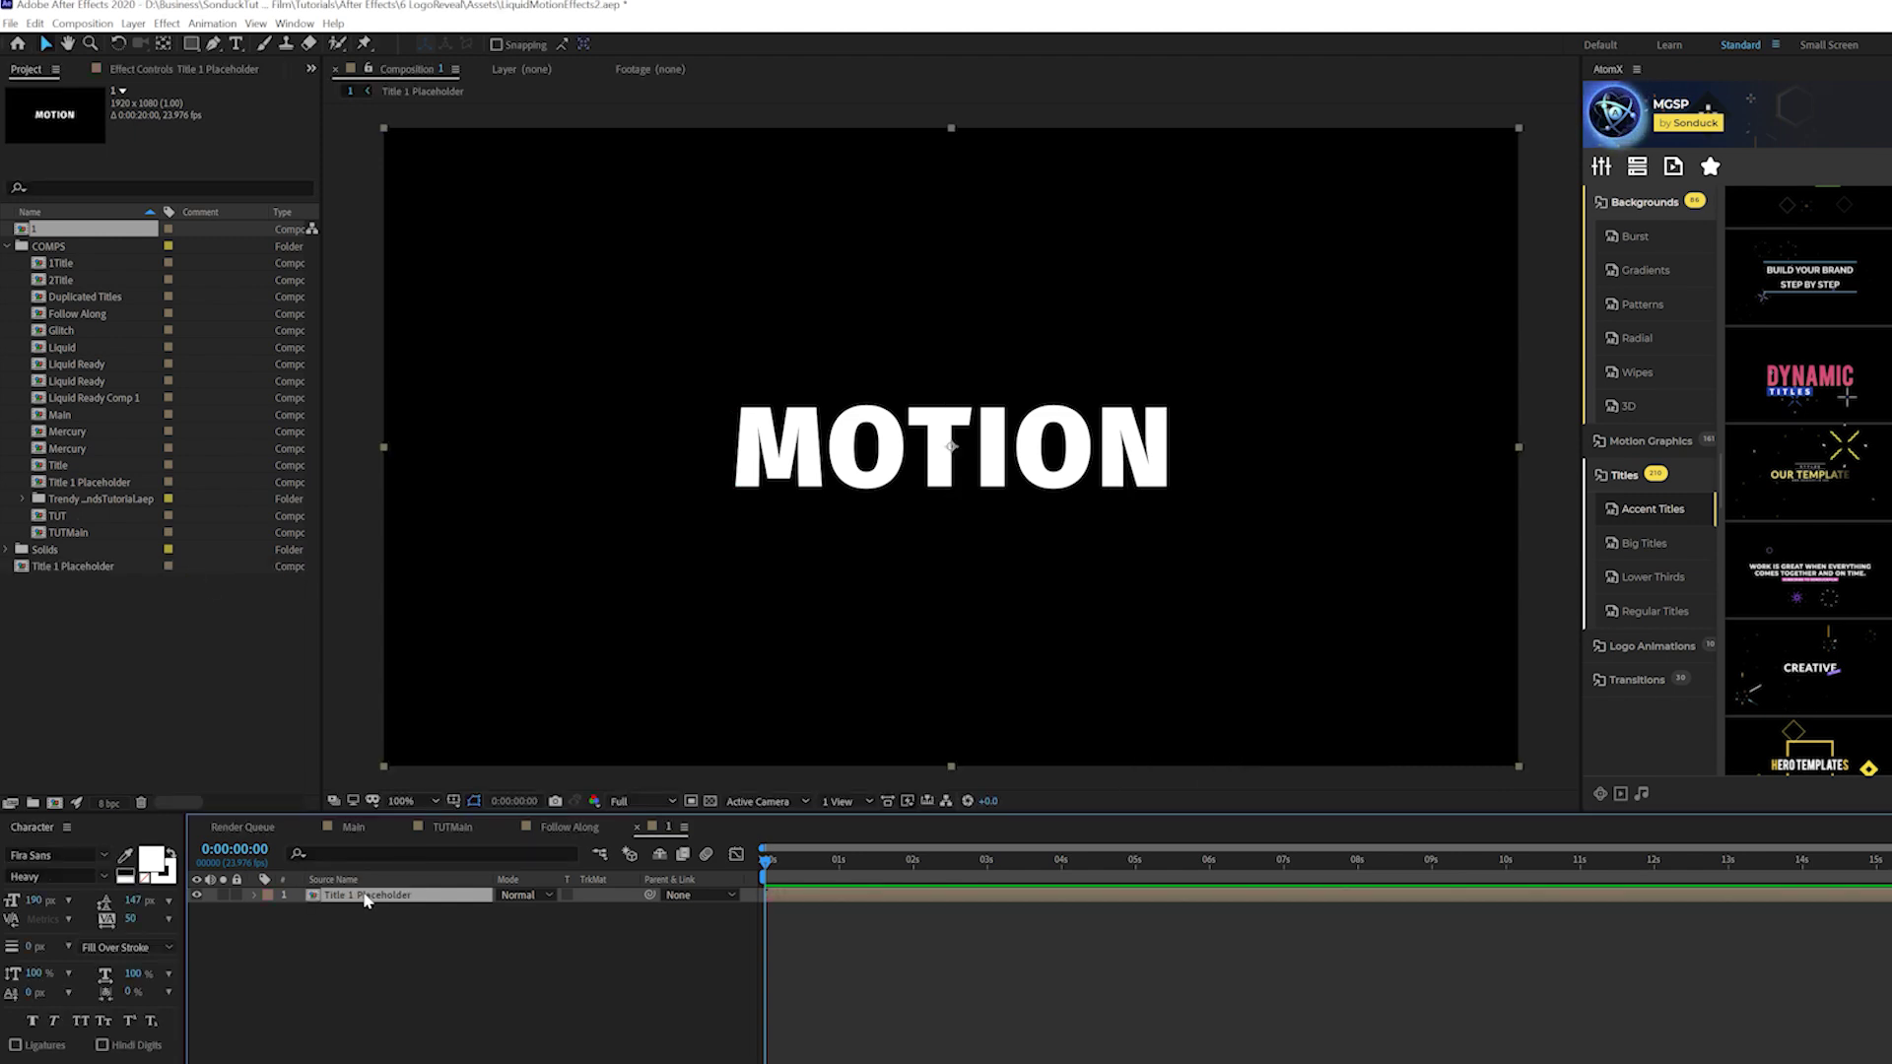
pyautogui.doubleClick(365, 897)
# - Resize the Title 1 Placeholder composition to 814 × 220 in Composition Settings
pyautogui.click(95, 24)
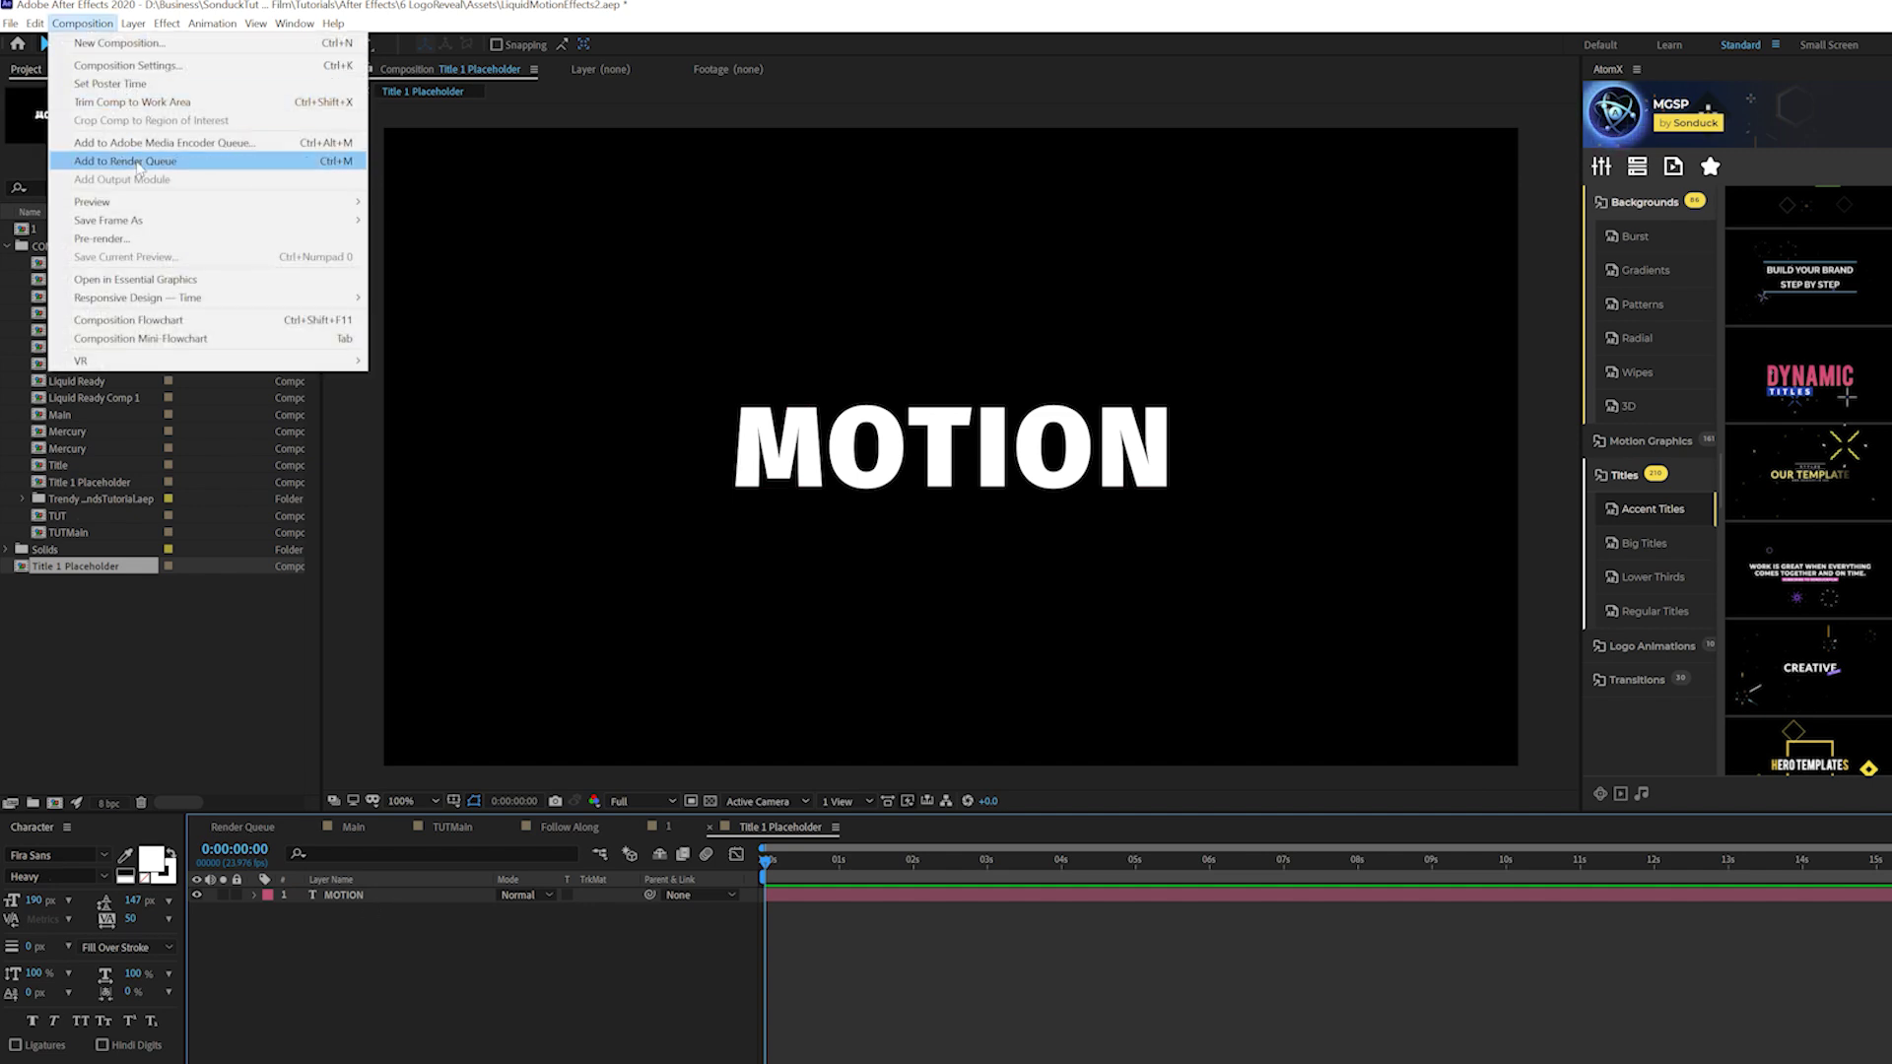
pyautogui.click(122, 66)
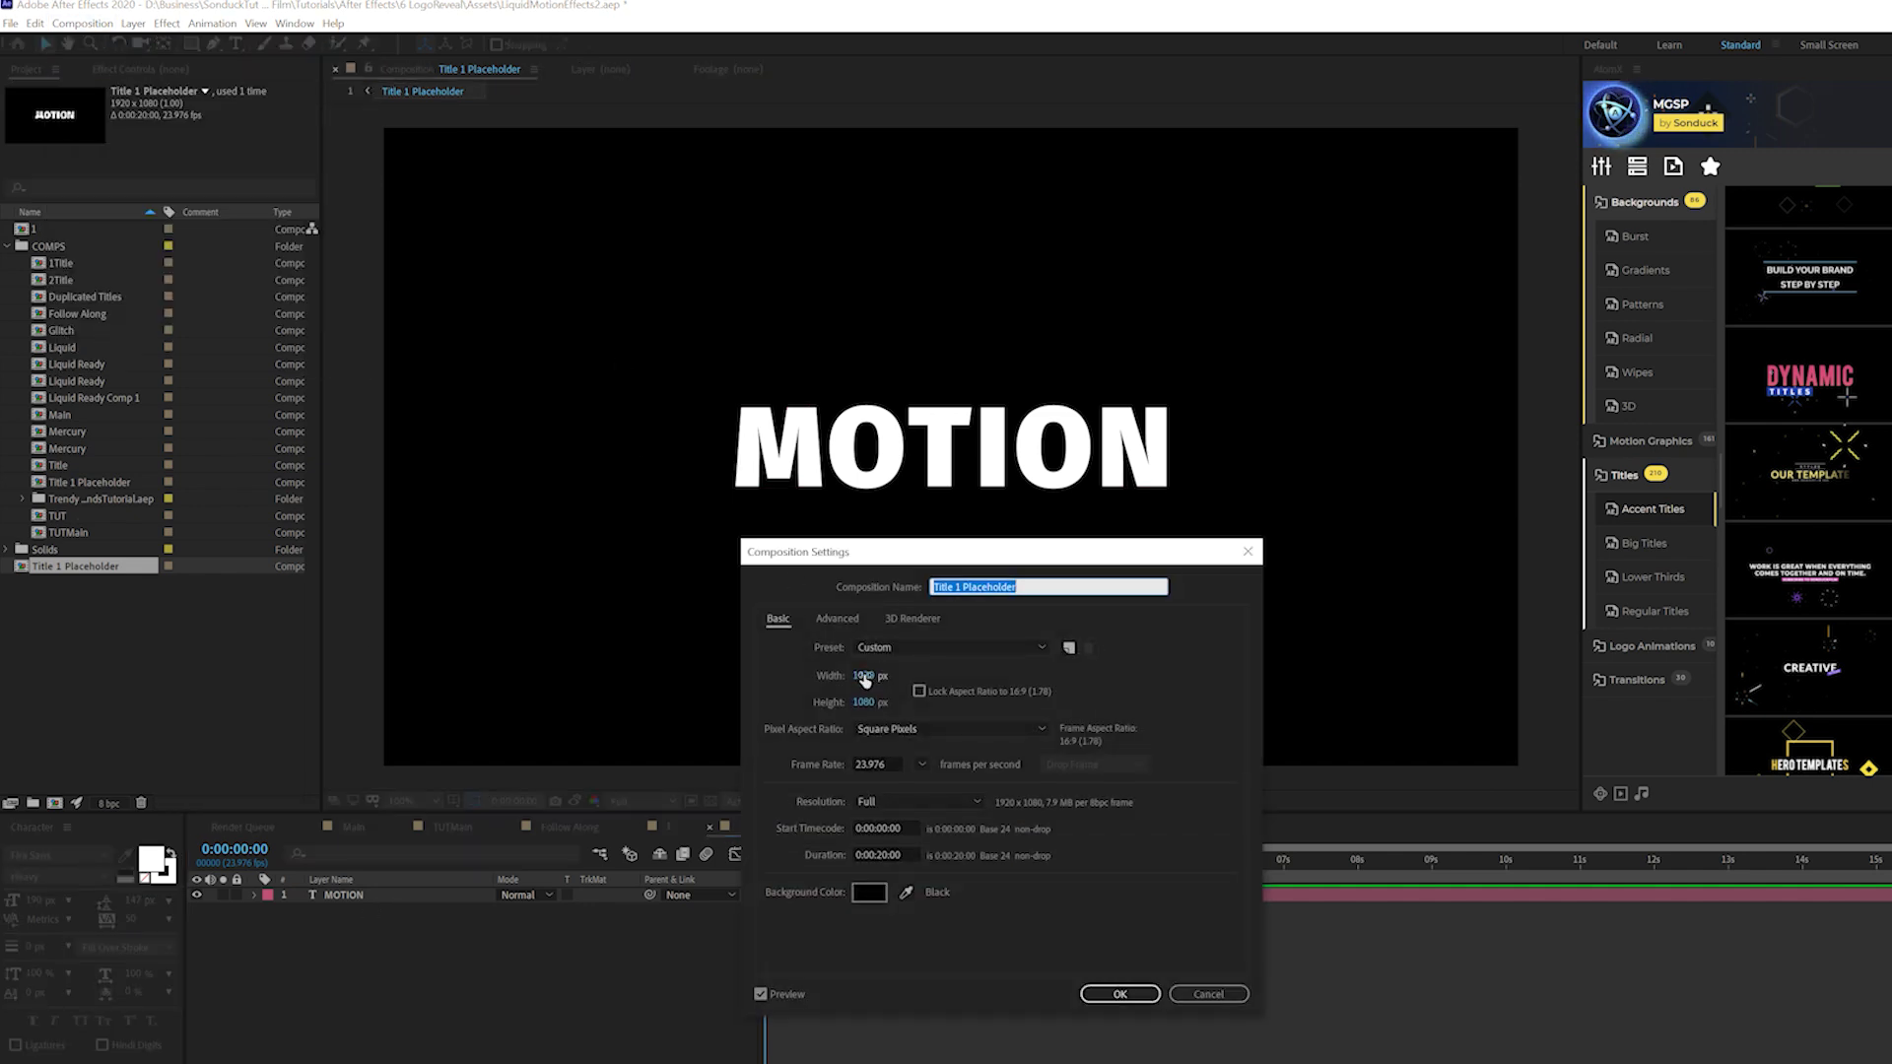
pyautogui.moveTo(866, 676); pyautogui.dragTo(845, 693)
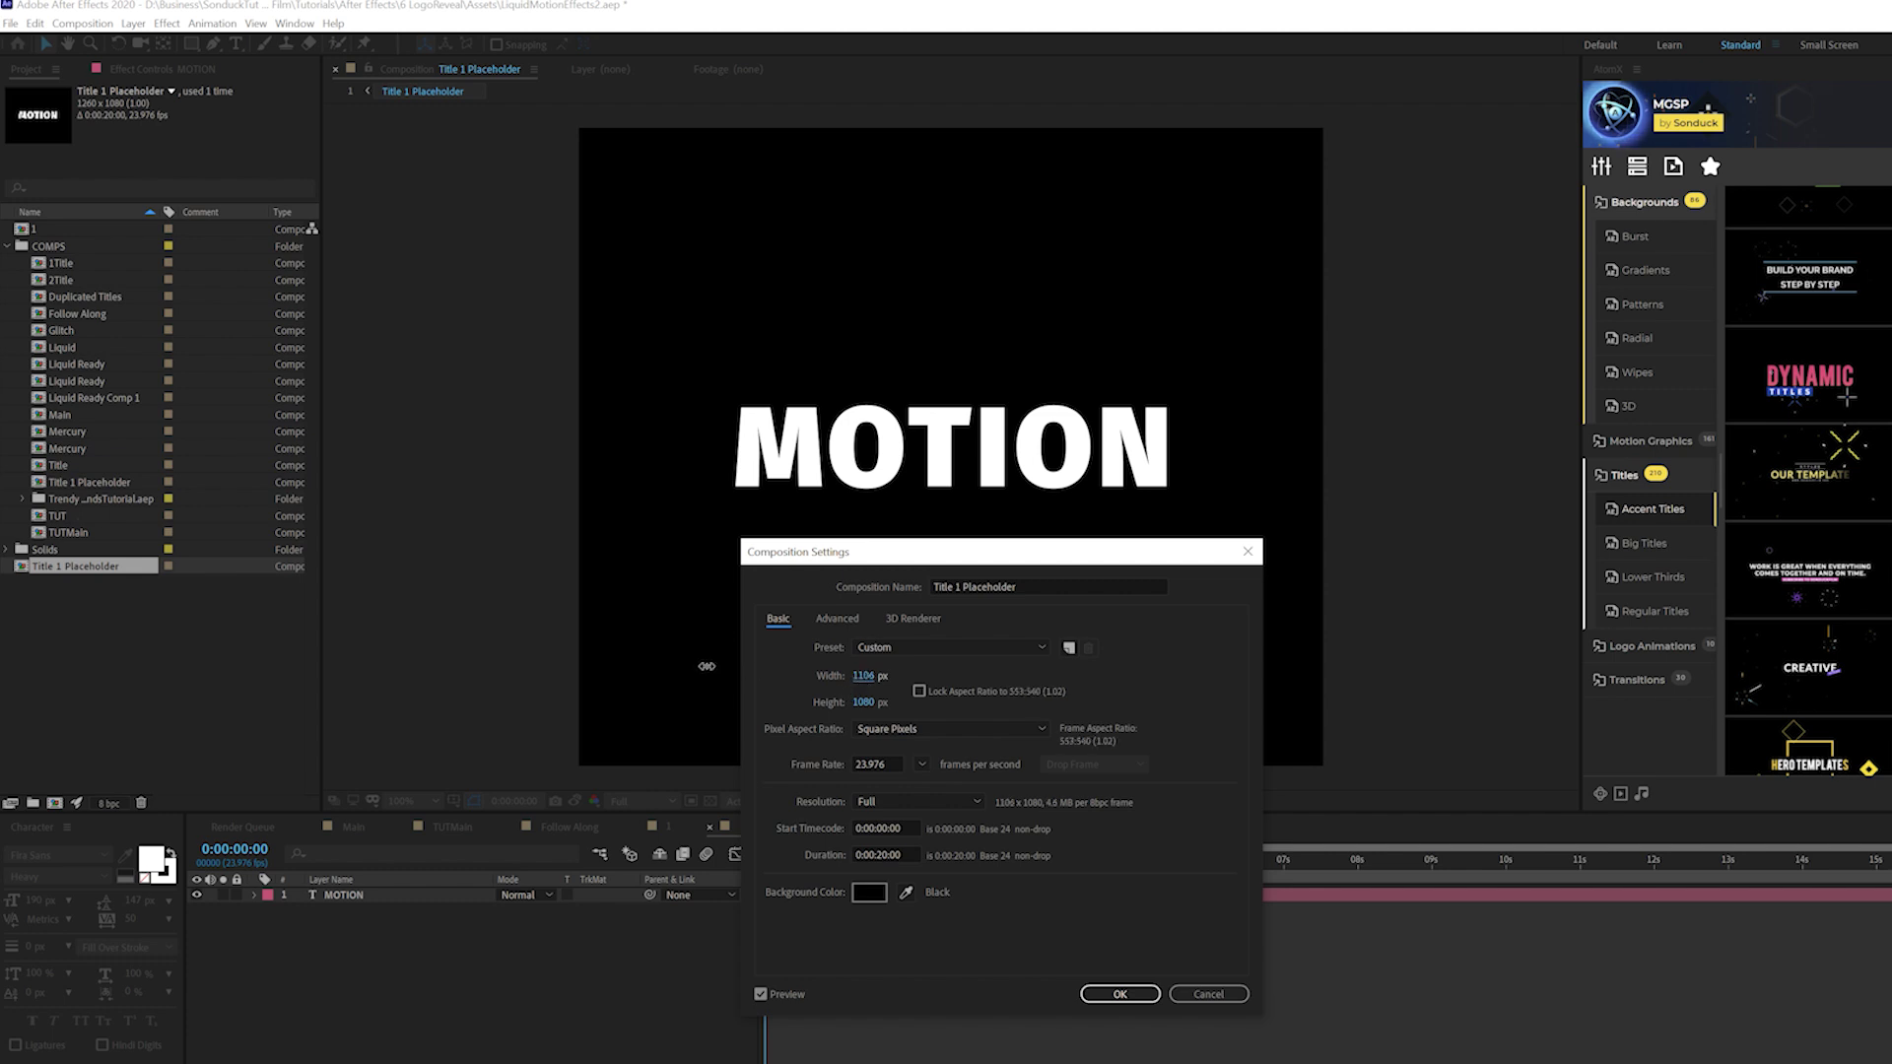
pyautogui.moveTo(706, 666); pyautogui.dragTo(701, 667)
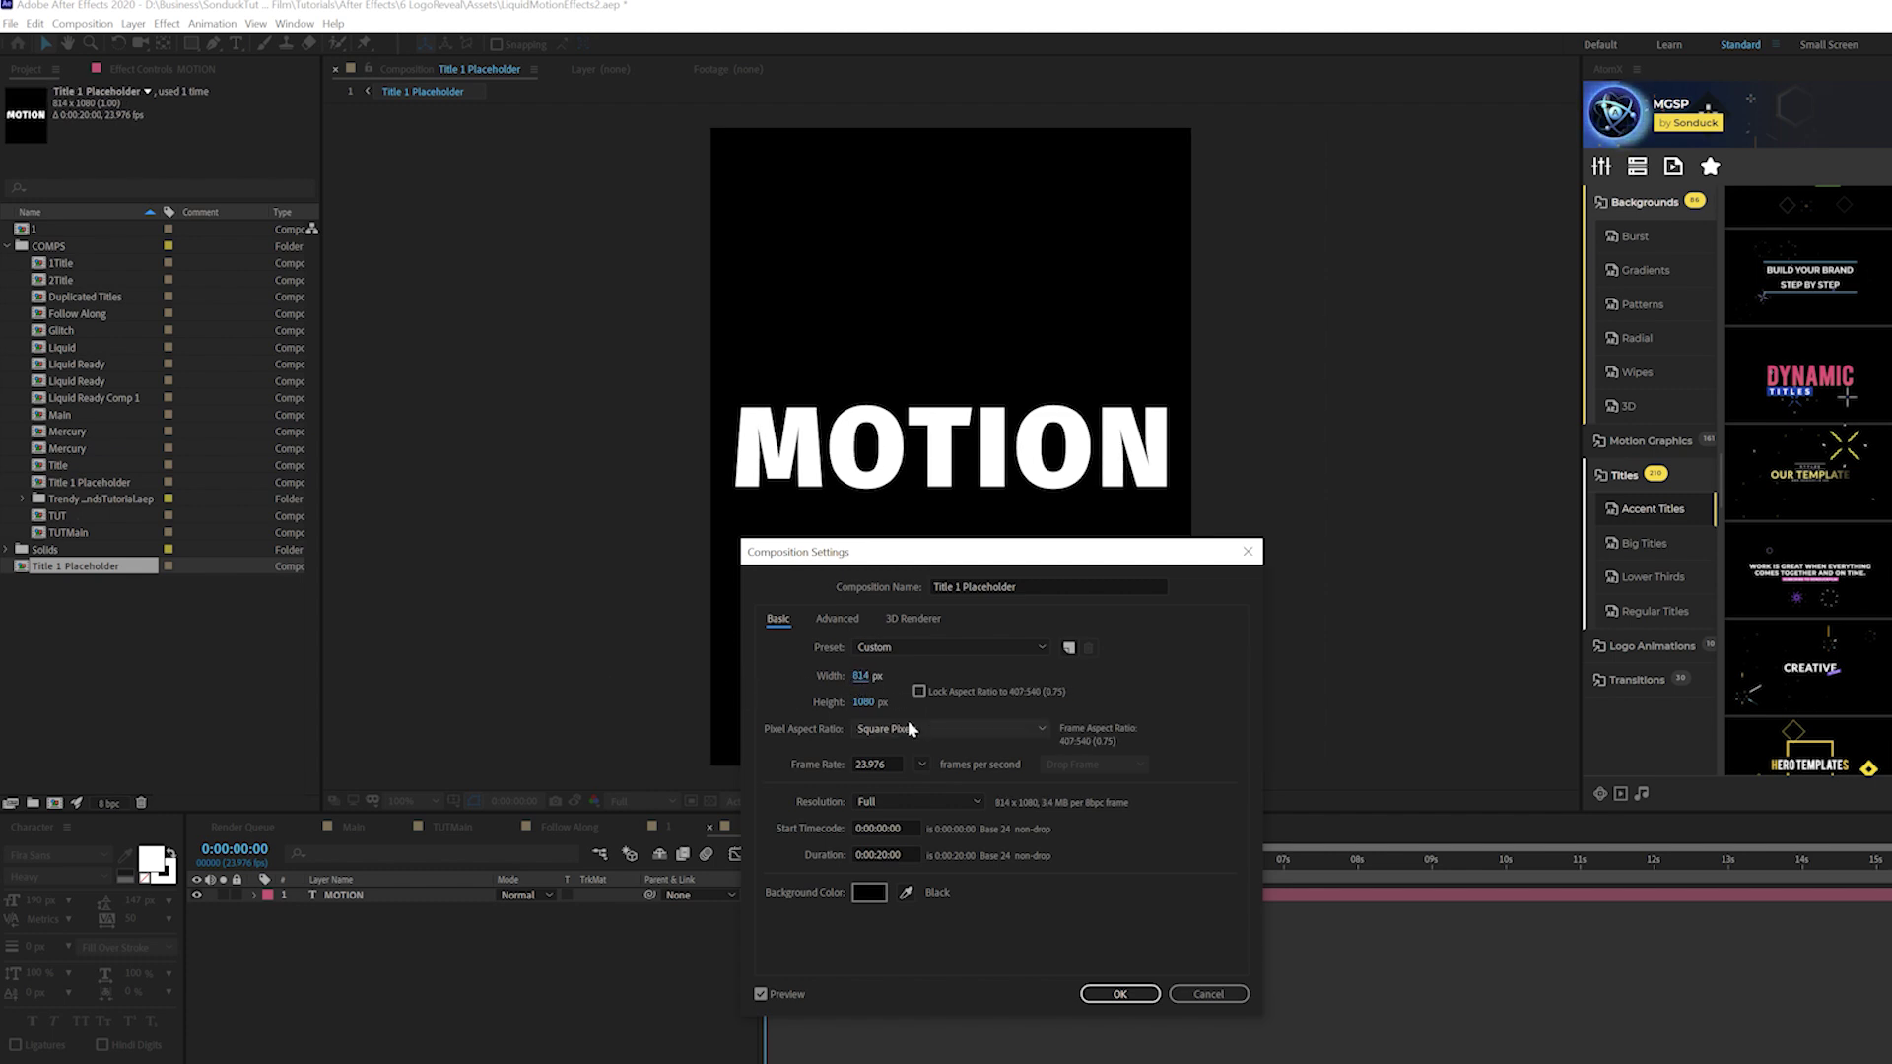
pyautogui.moveTo(866, 711); pyautogui.dragTo(741, 716)
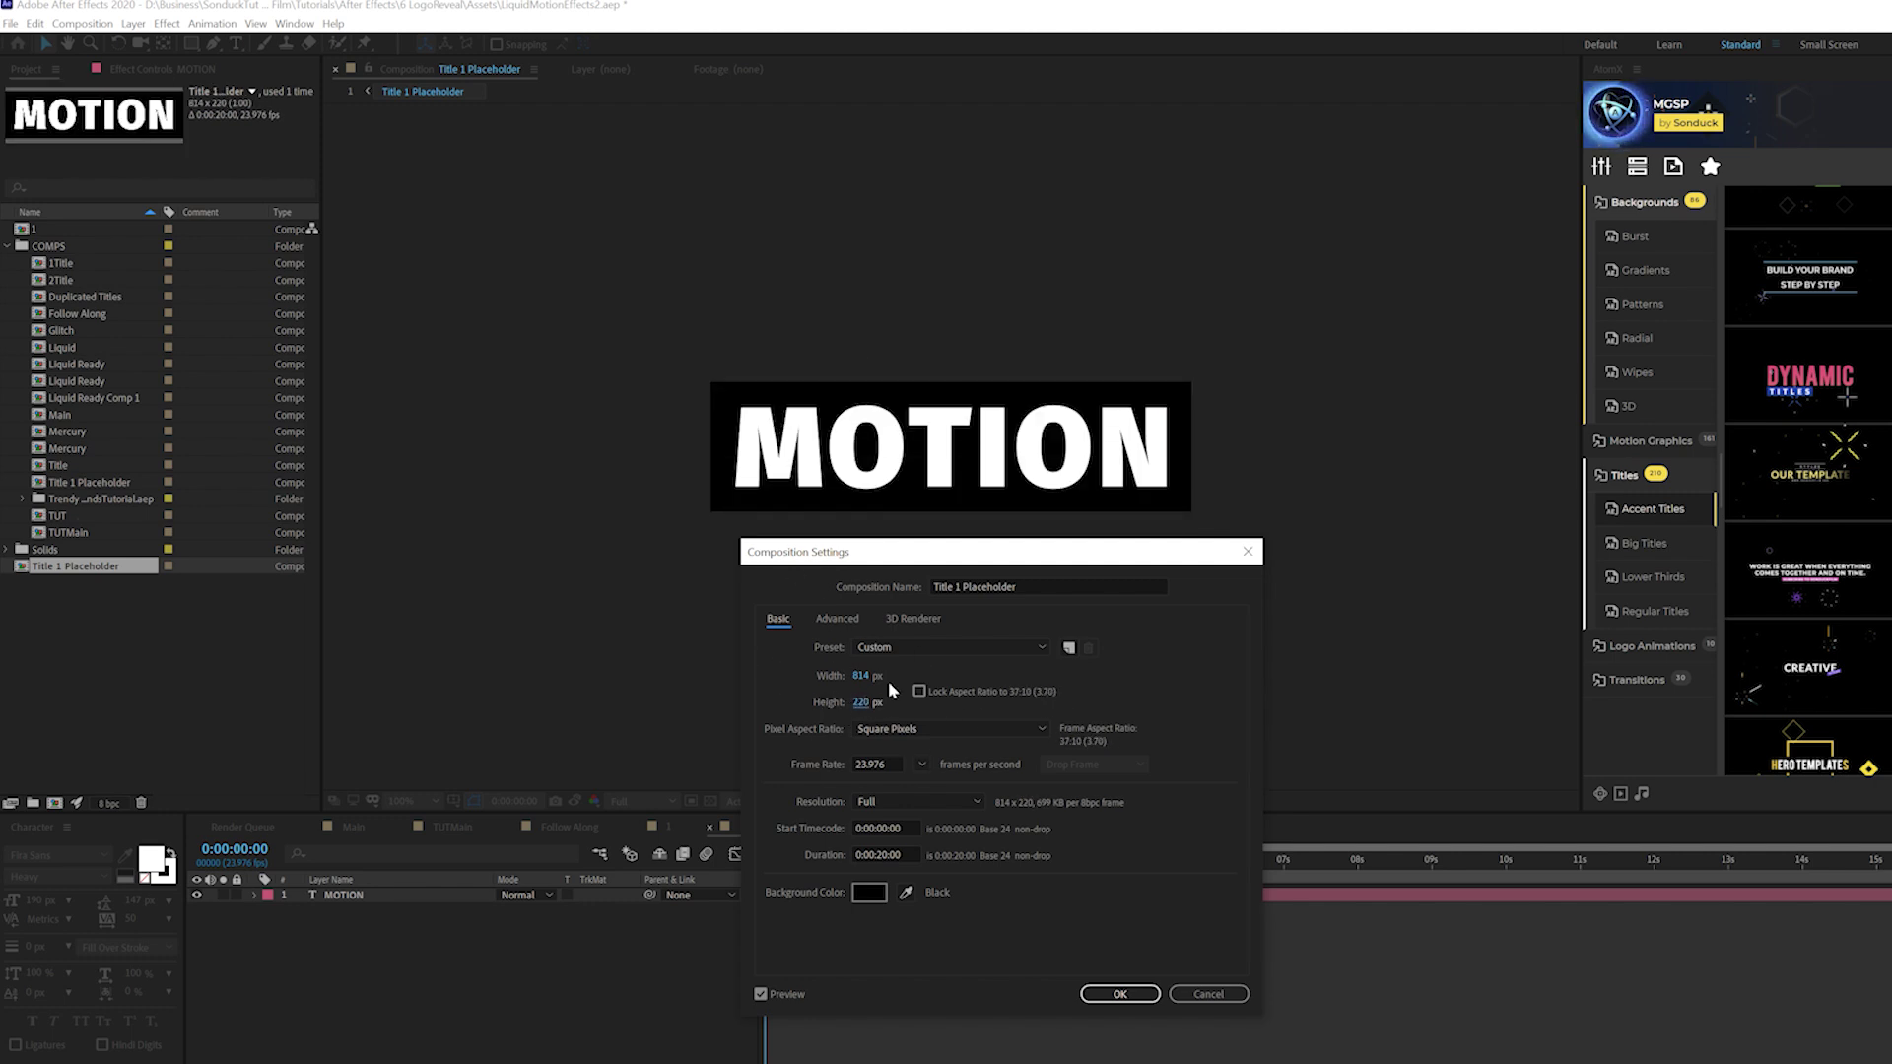
pyautogui.click(1118, 994)
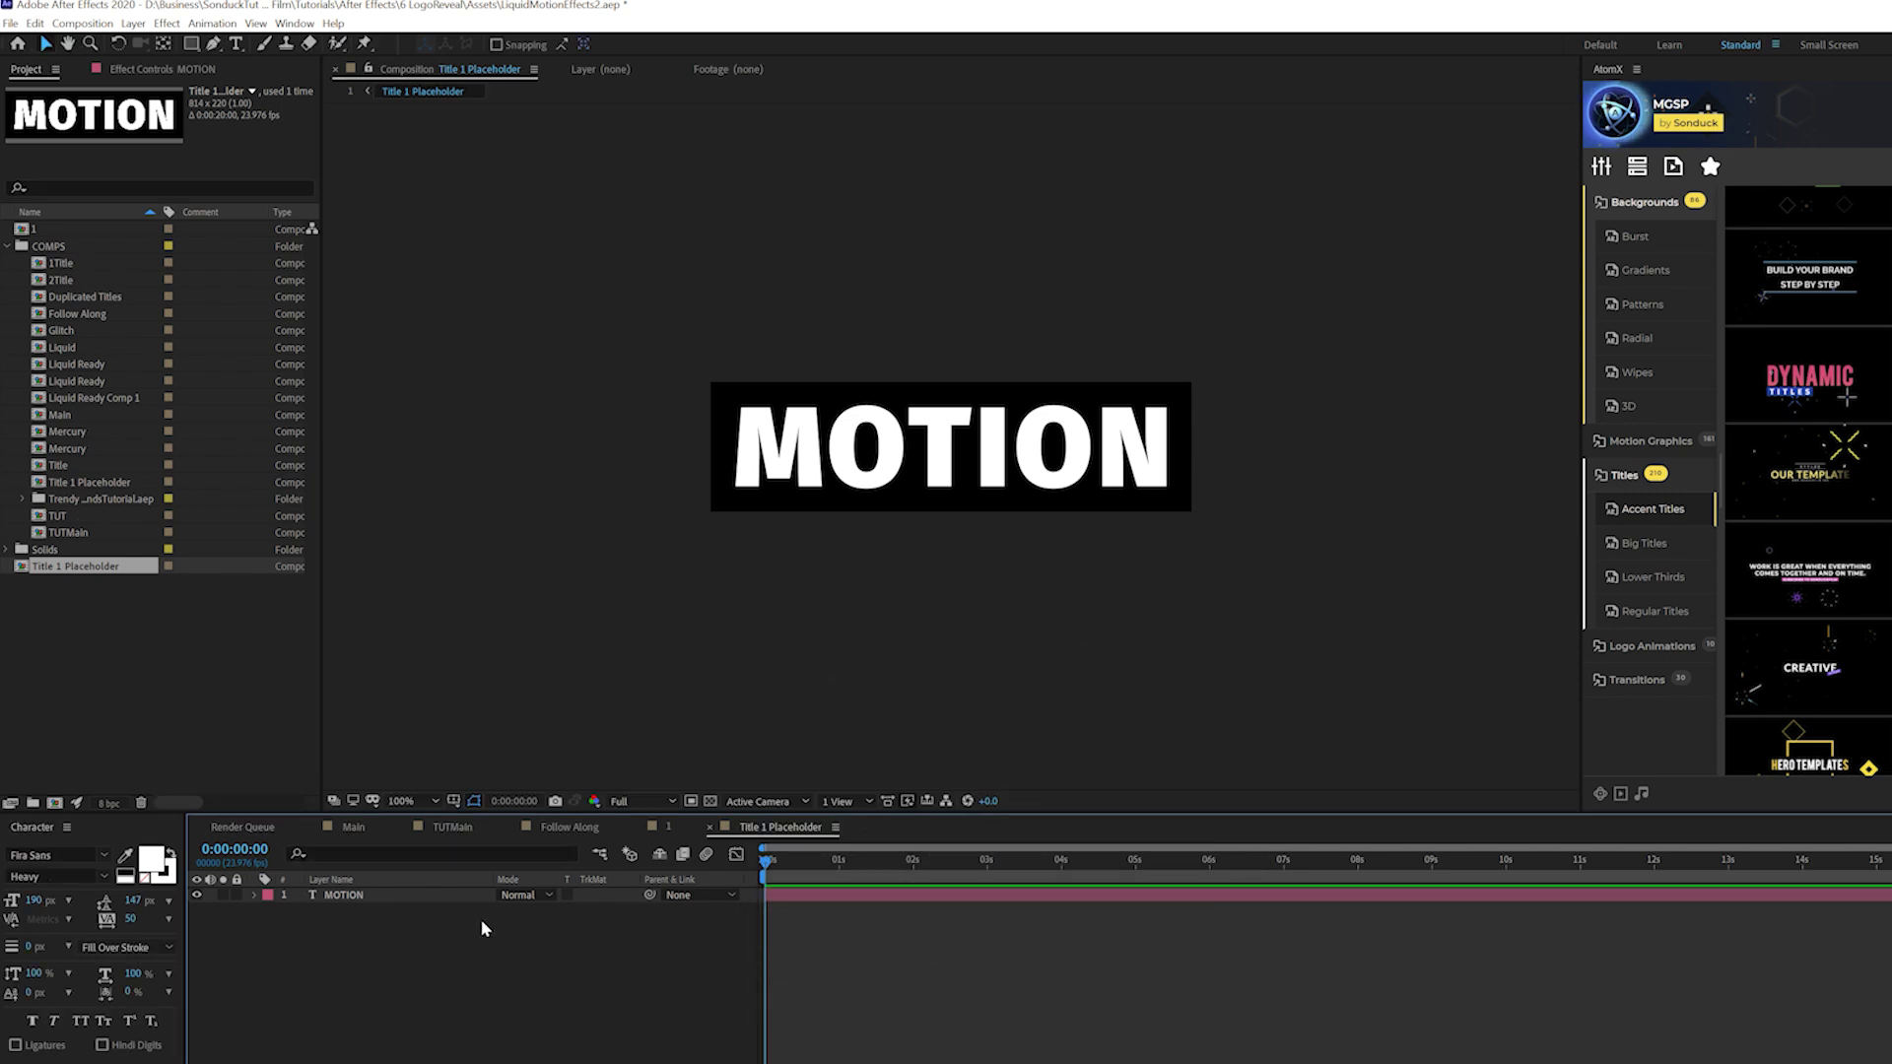
# - In comp 1, apply Motion Tile with Output Width 800 and Output Height 1530
pyautogui.click(669, 828)
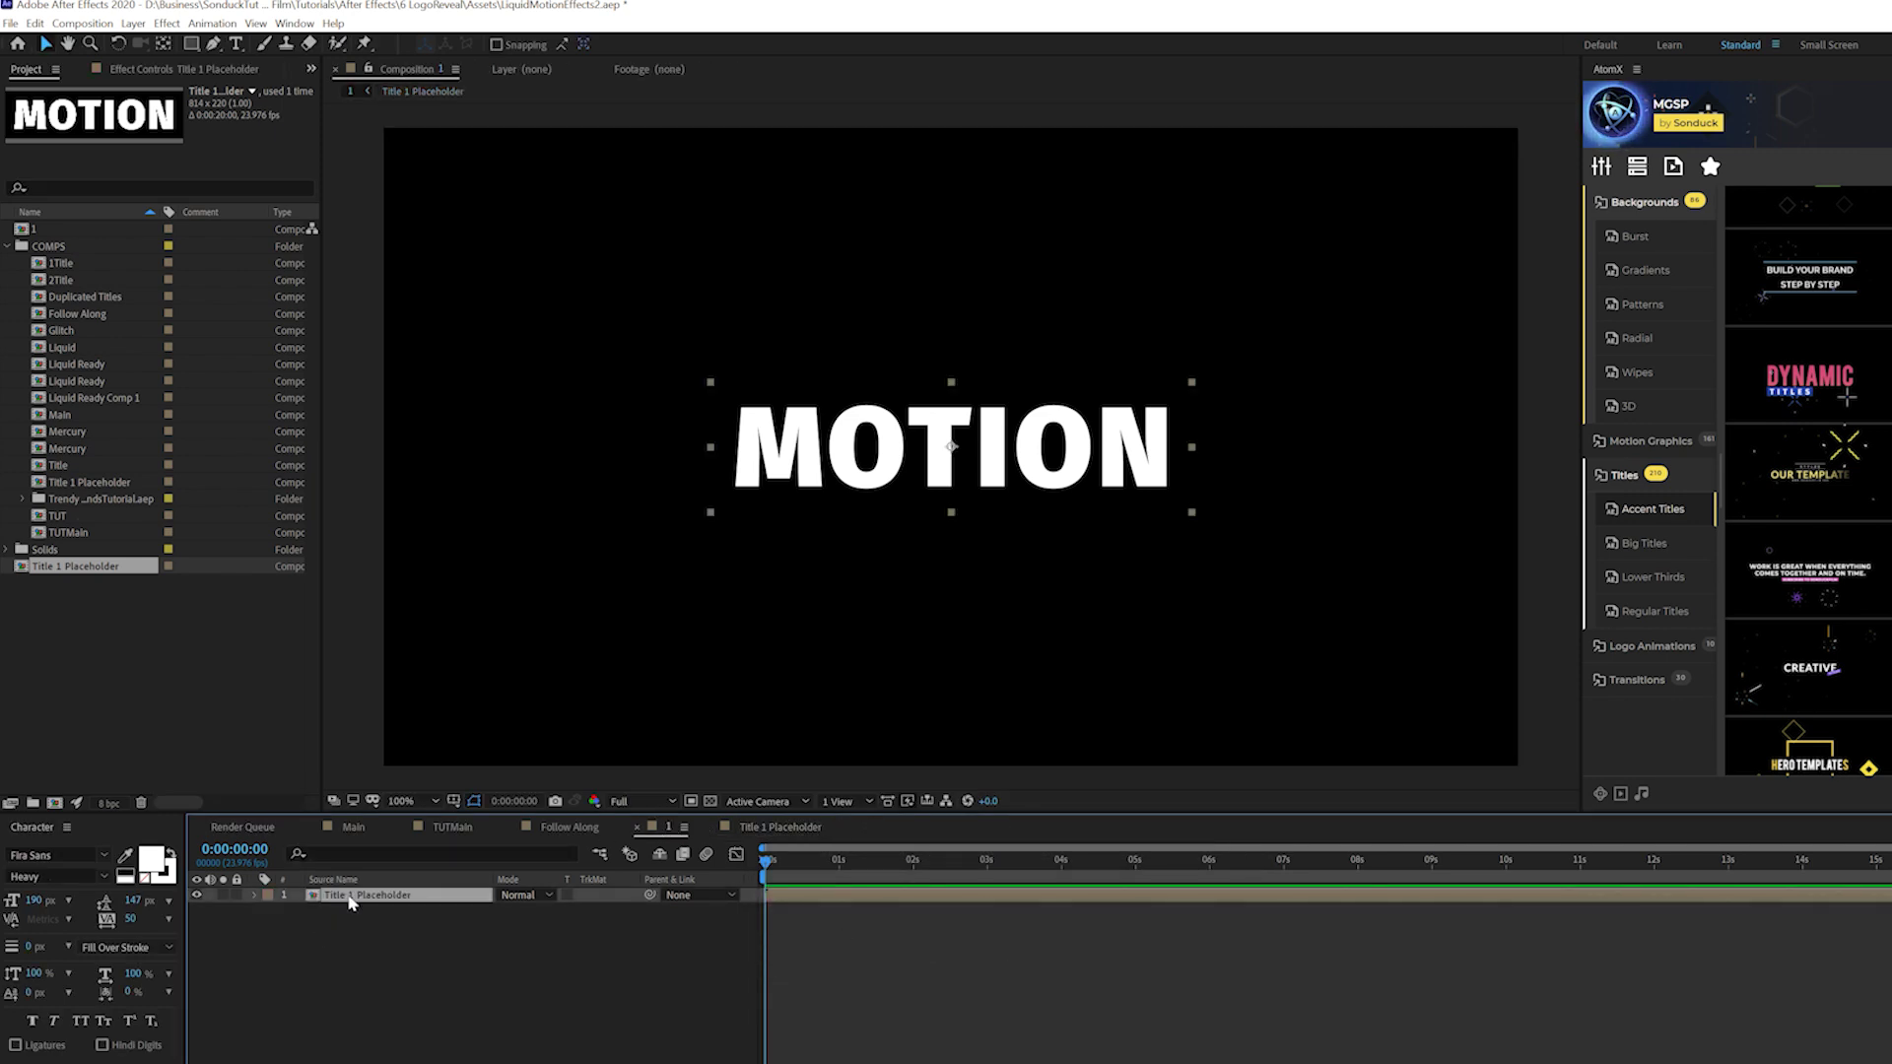
pyautogui.click(166, 23)
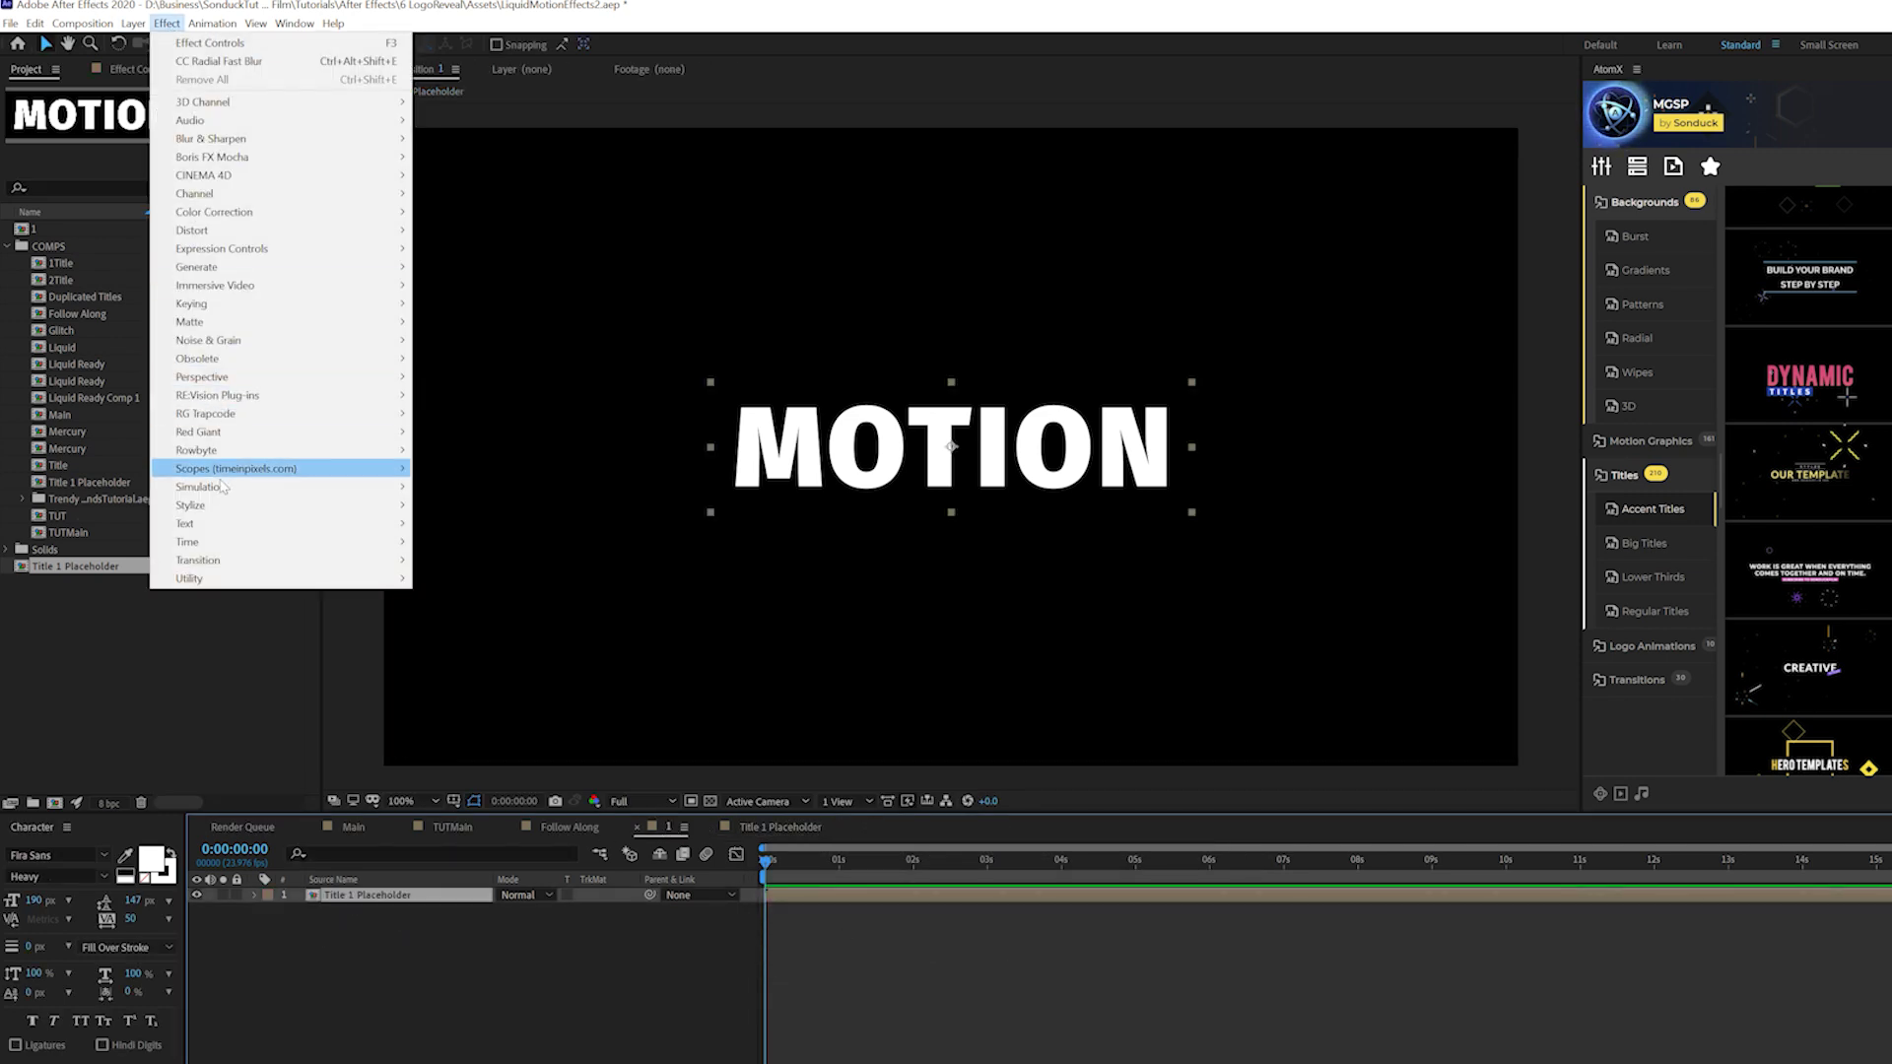
pyautogui.moveTo(226, 506)
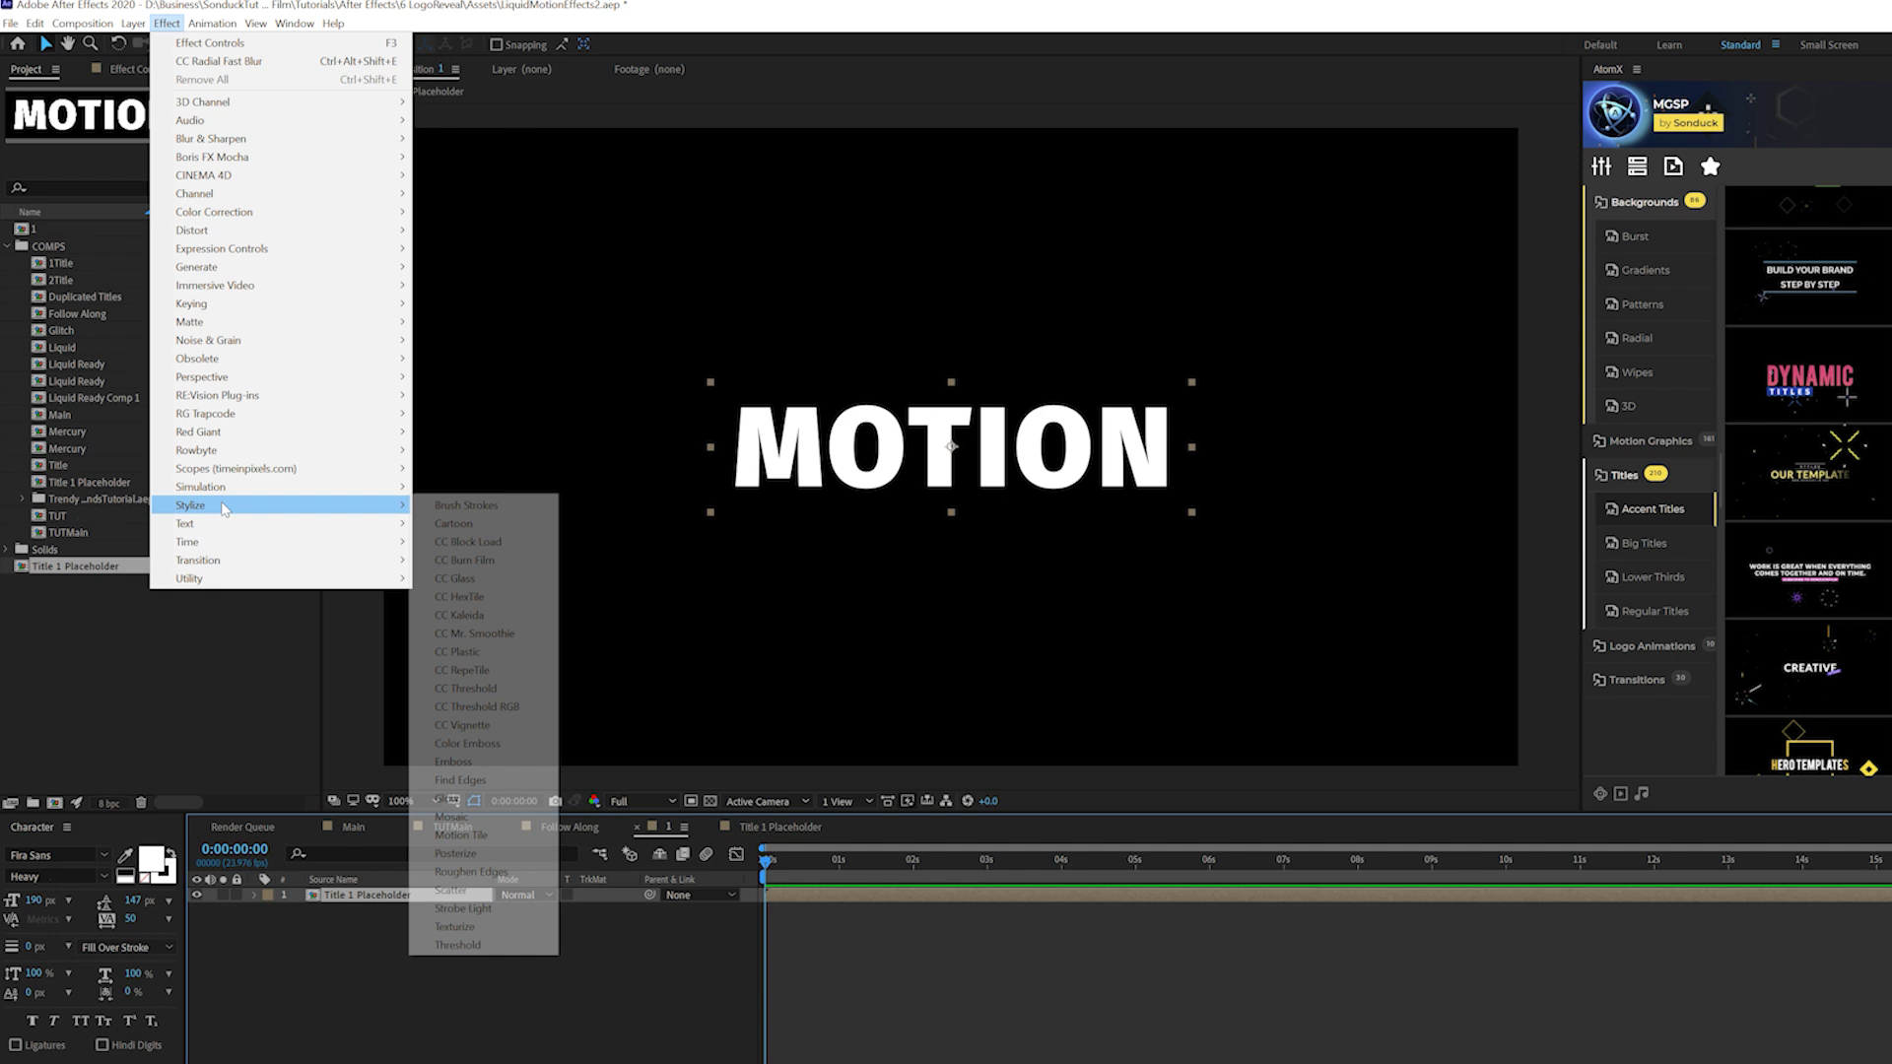
pyautogui.click(451, 837)
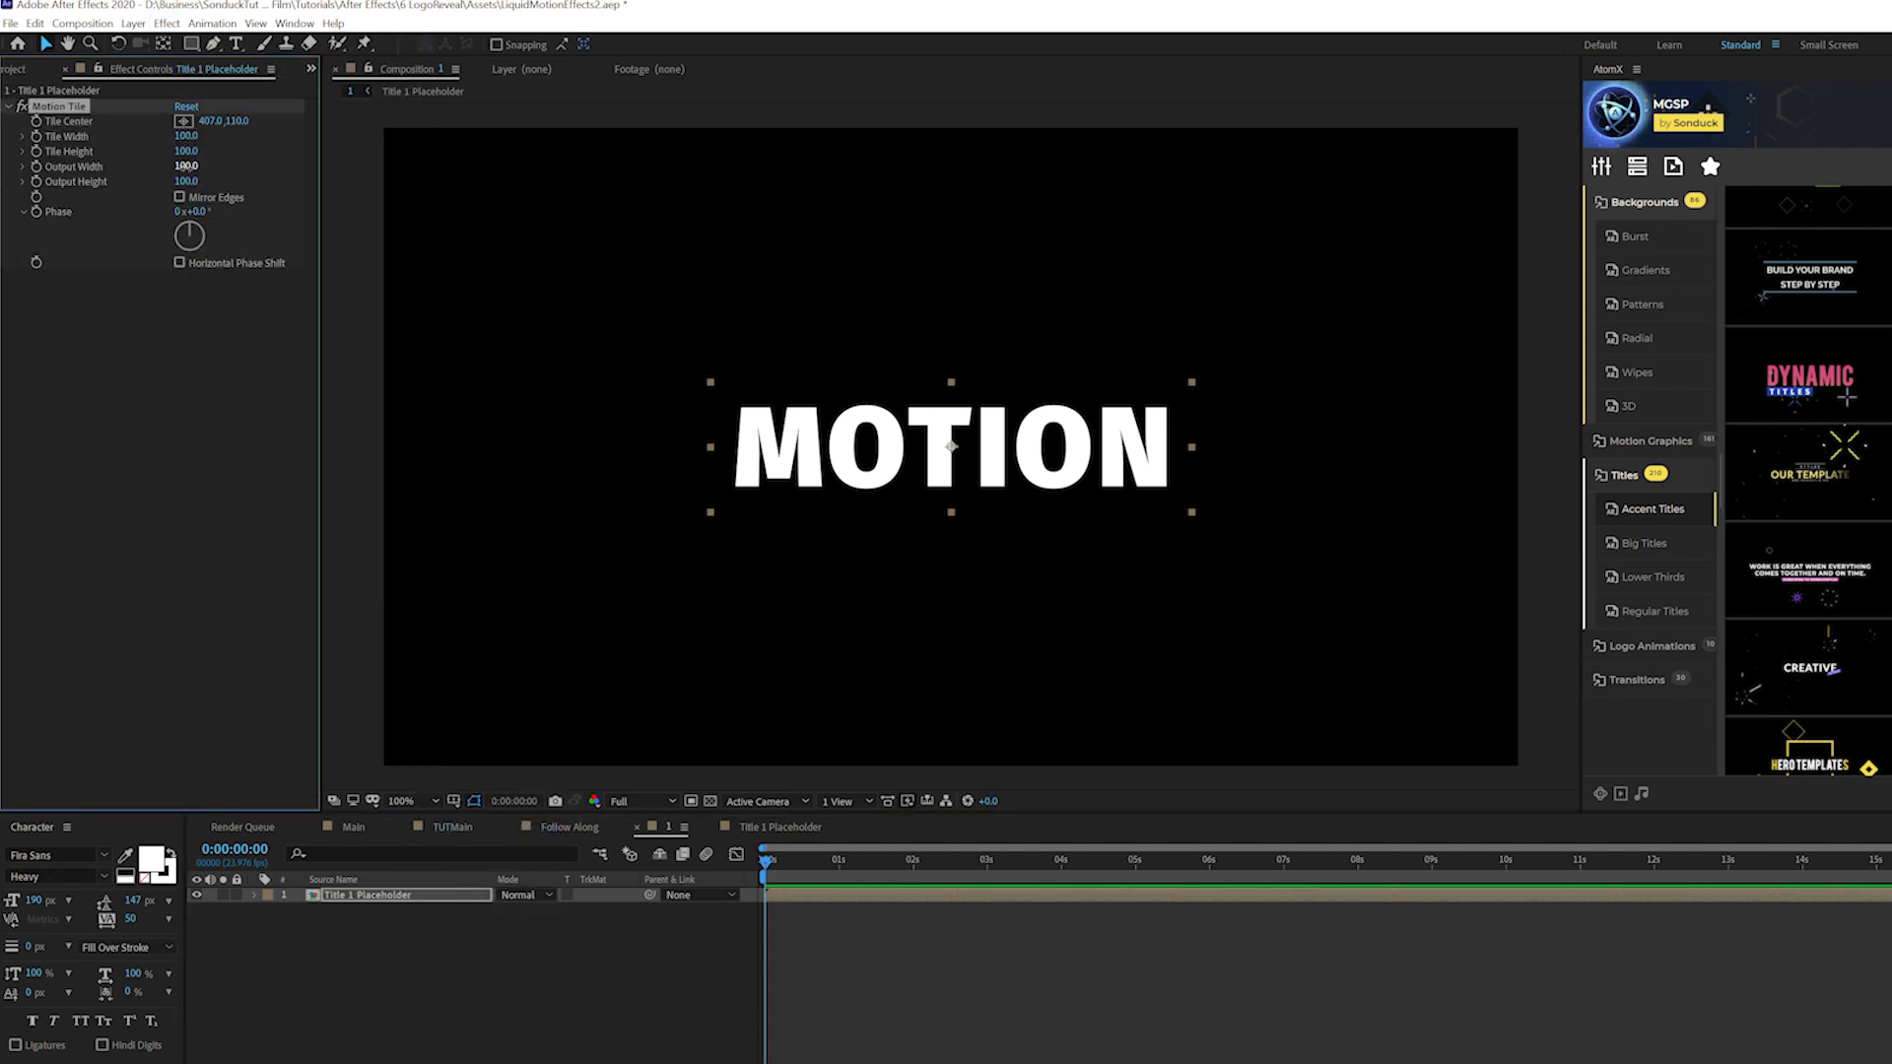
pyautogui.moveTo(186, 166); pyautogui.dragTo(325, 193)
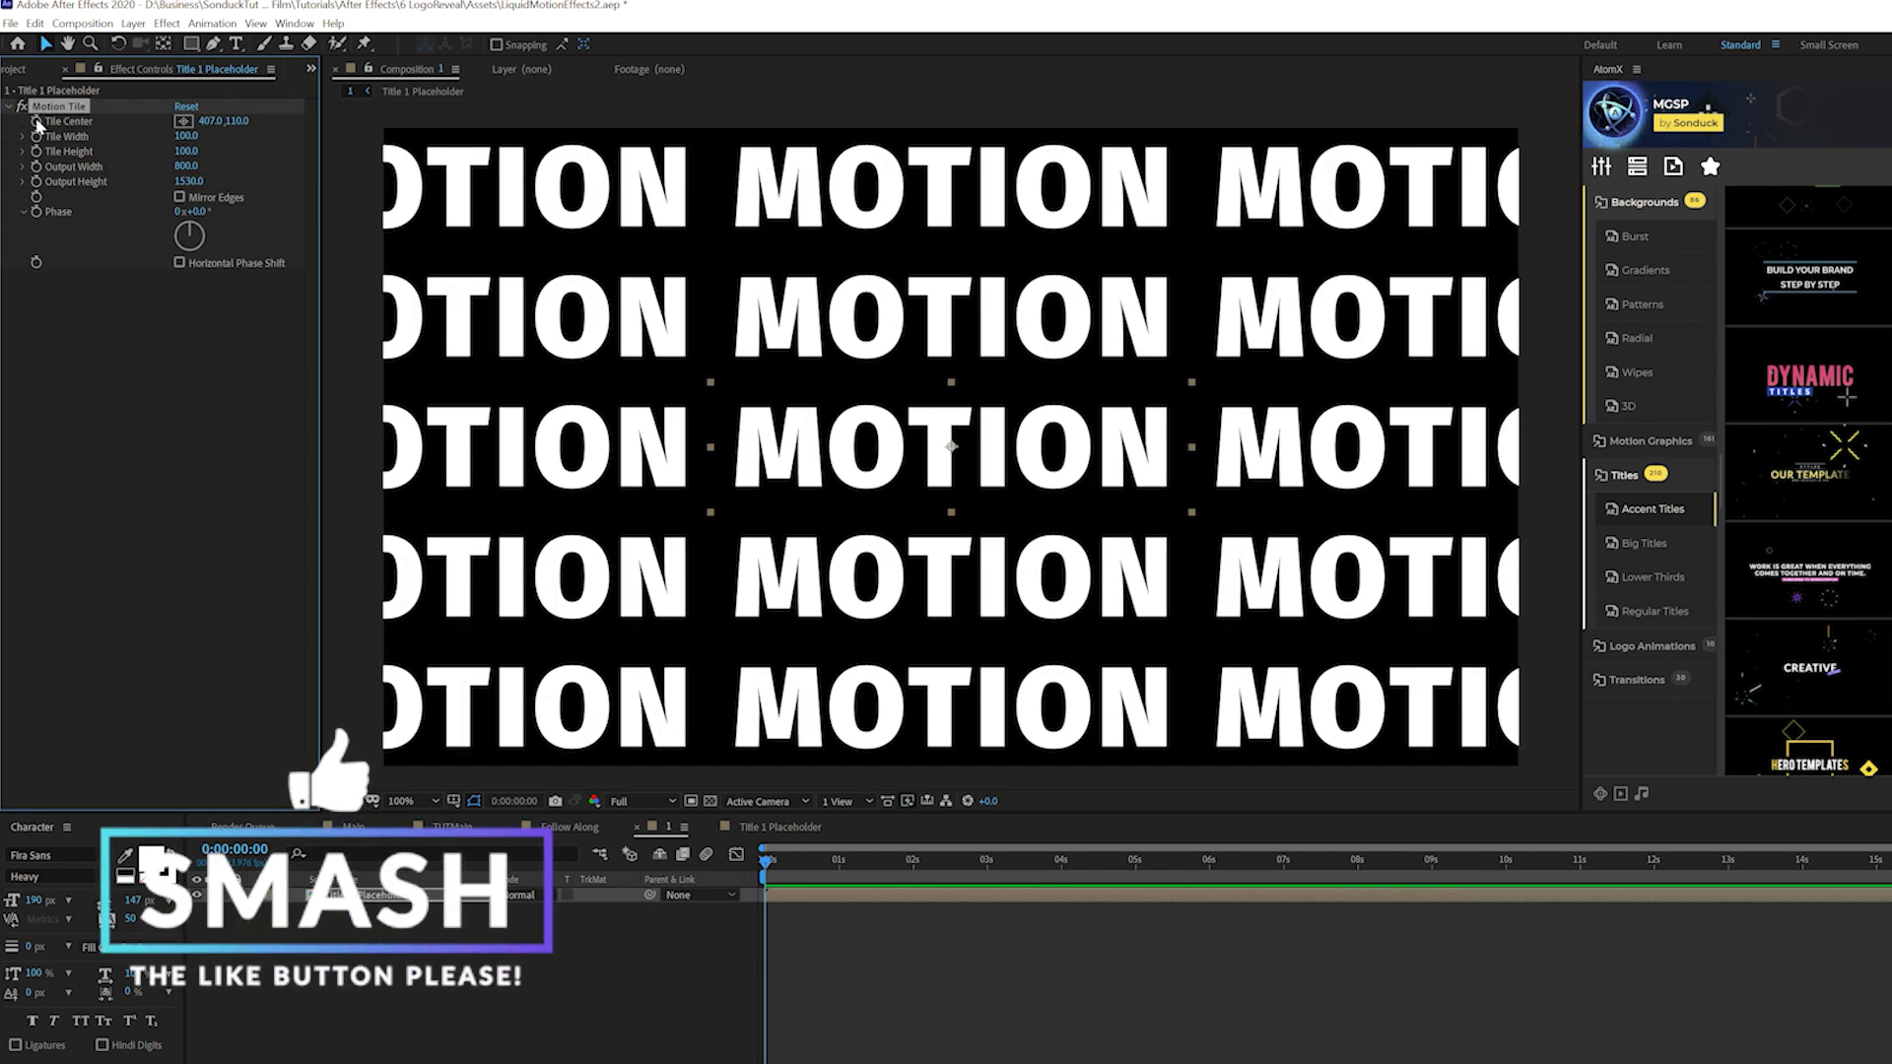
# - Keyframe Motion Tile's Tile Center at 0s and 7s so the rows slide sideways
pyautogui.moveTo(1191, 859); pyautogui.dragTo(1291, 860)
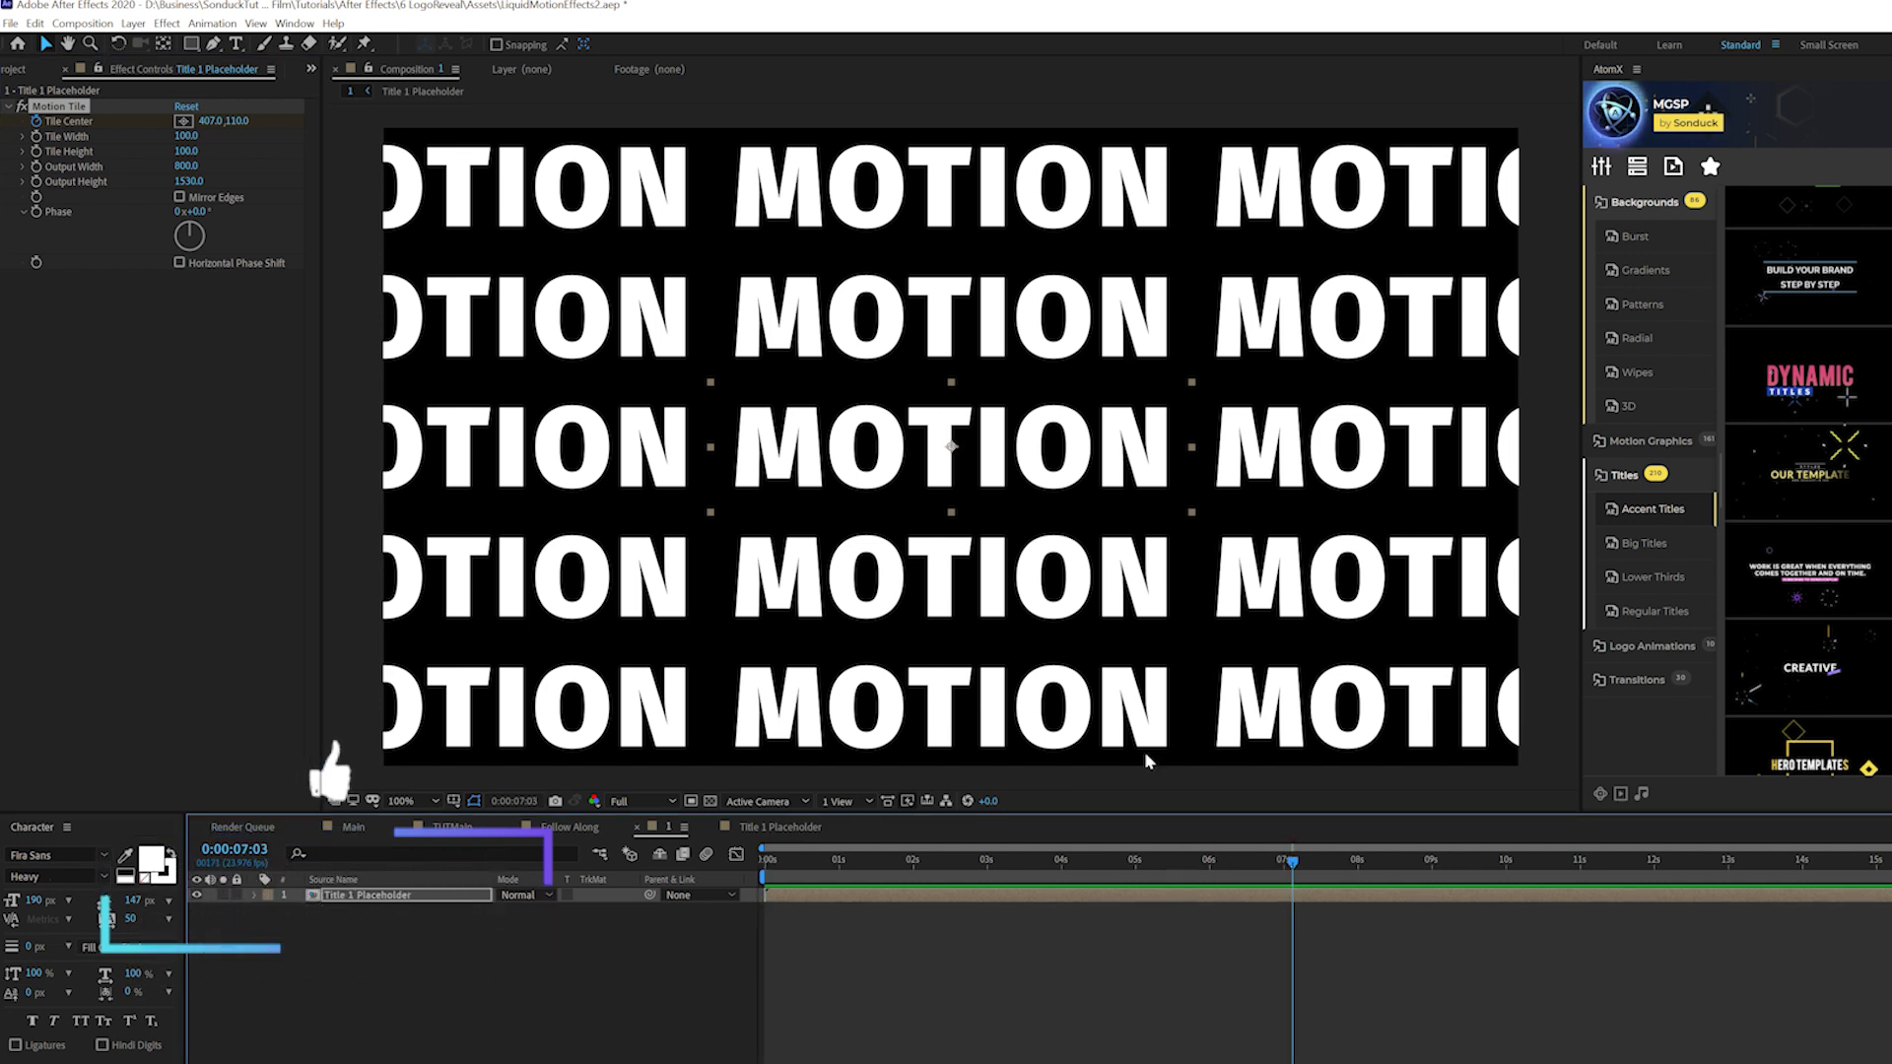
pyautogui.moveTo(210, 120); pyautogui.dragTo(20, 119)
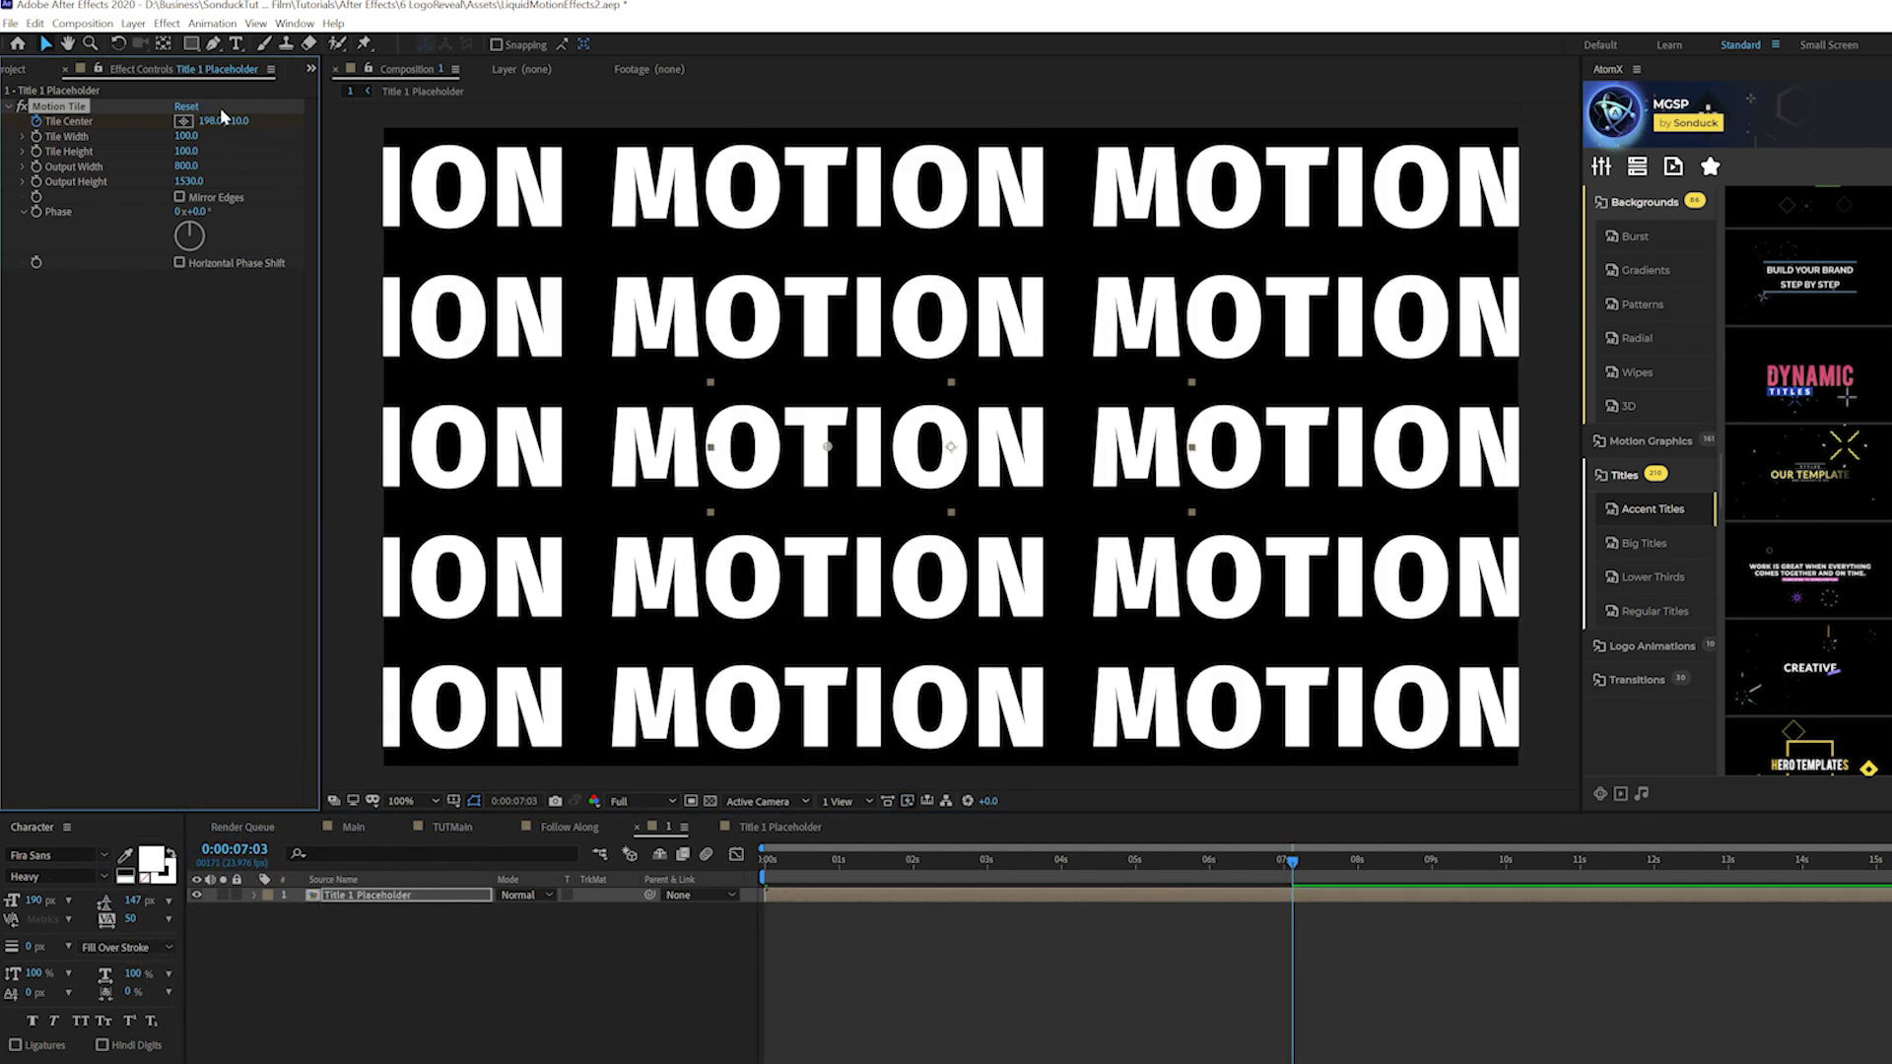
pyautogui.moveTo(200, 118); pyautogui.dragTo(985, 120)
pyautogui.moveTo(1196, 867); pyautogui.dragTo(642, 806)
pyautogui.moveTo(766, 859)
pyautogui.mouseDown()
pyautogui.moveTo(1182, 891)
pyautogui.moveTo(771, 860)
pyautogui.mouseUp()
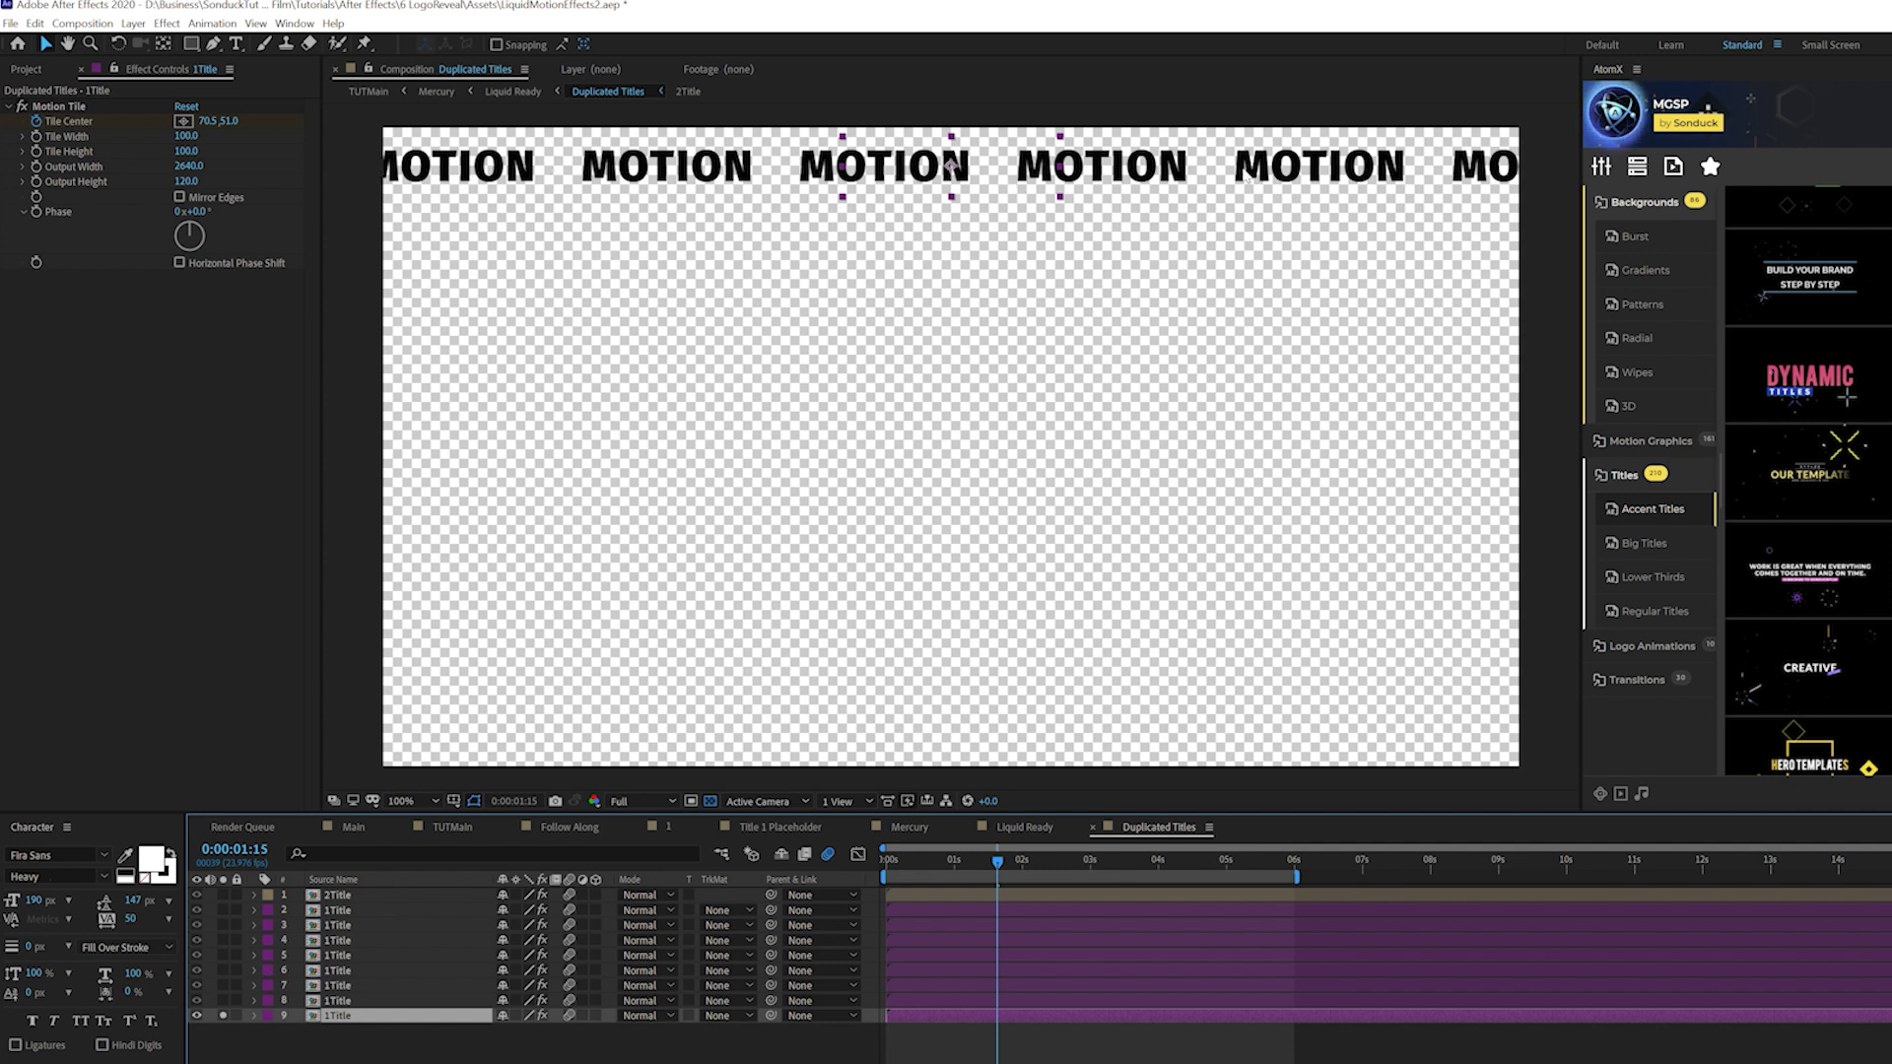
# - Turn off solo so all 1Title/2Title layers render, then scrub to preview the rows
pyautogui.click(225, 1018)
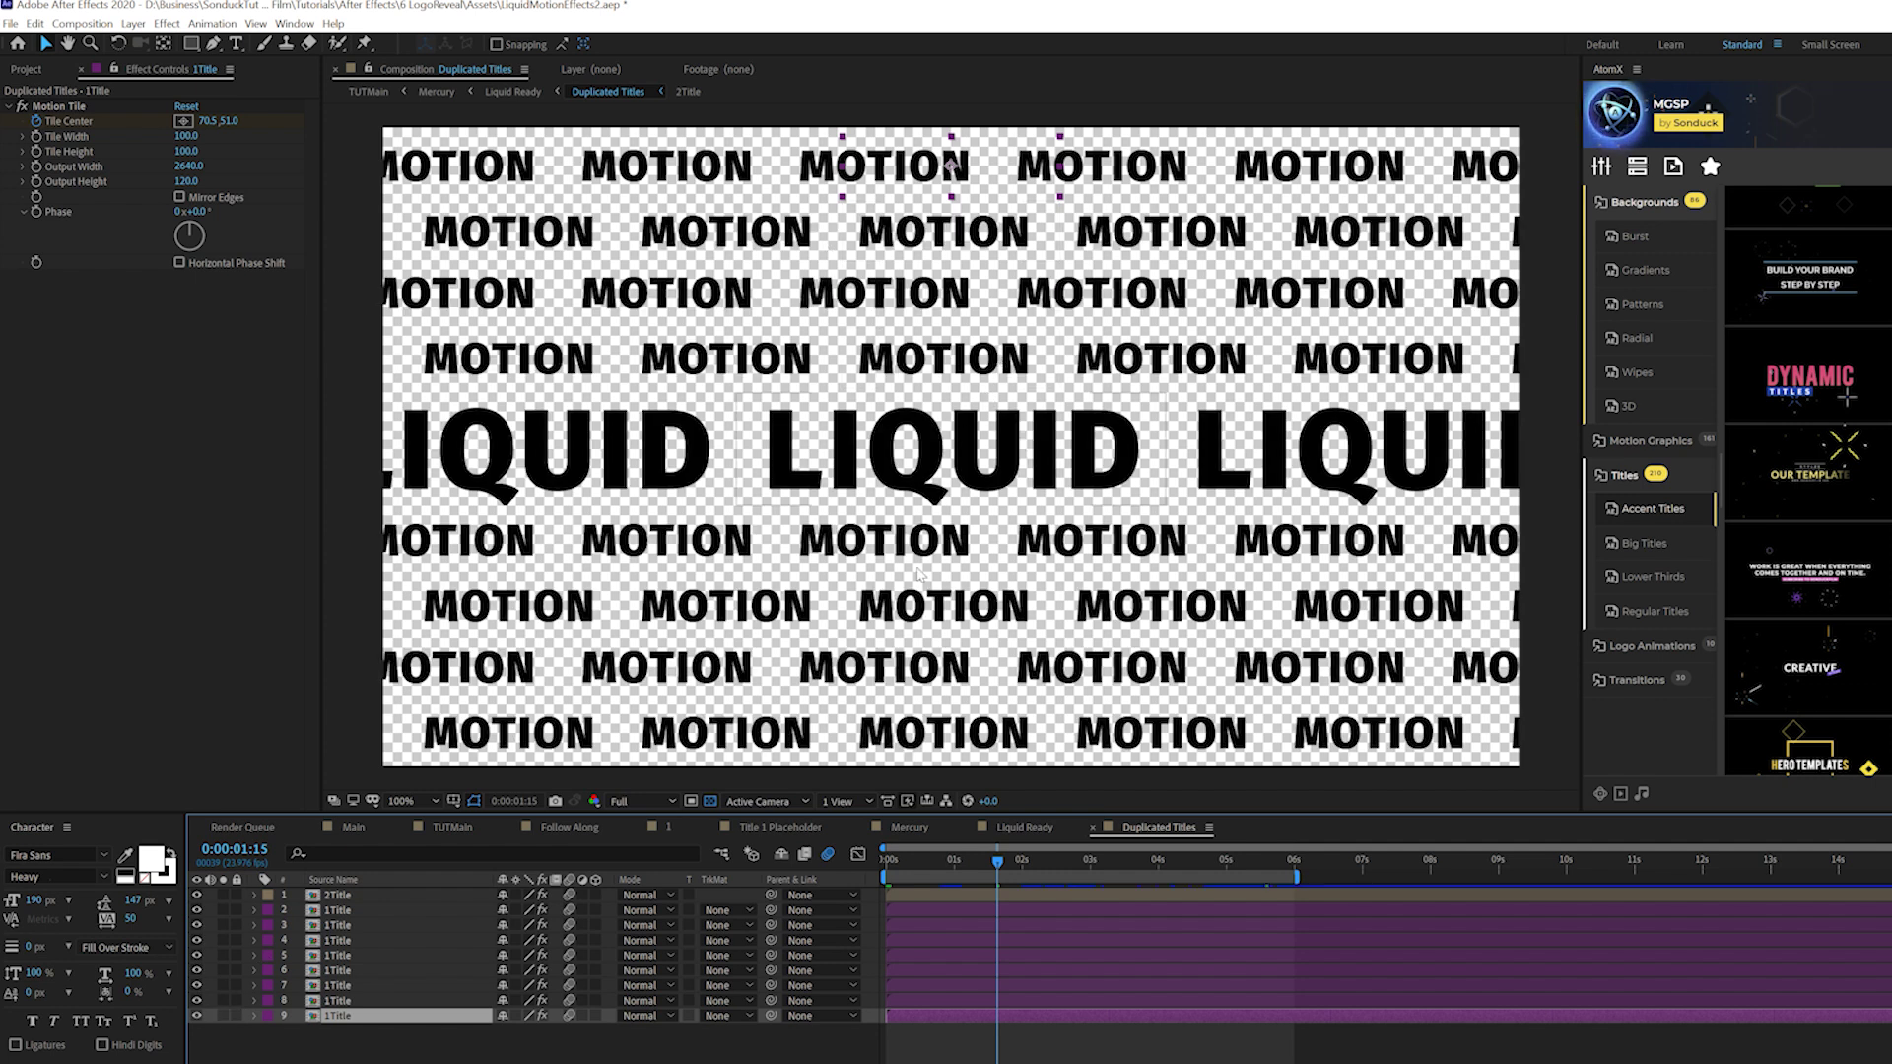
pyautogui.moveTo(1031, 860); pyautogui.dragTo(936, 867)
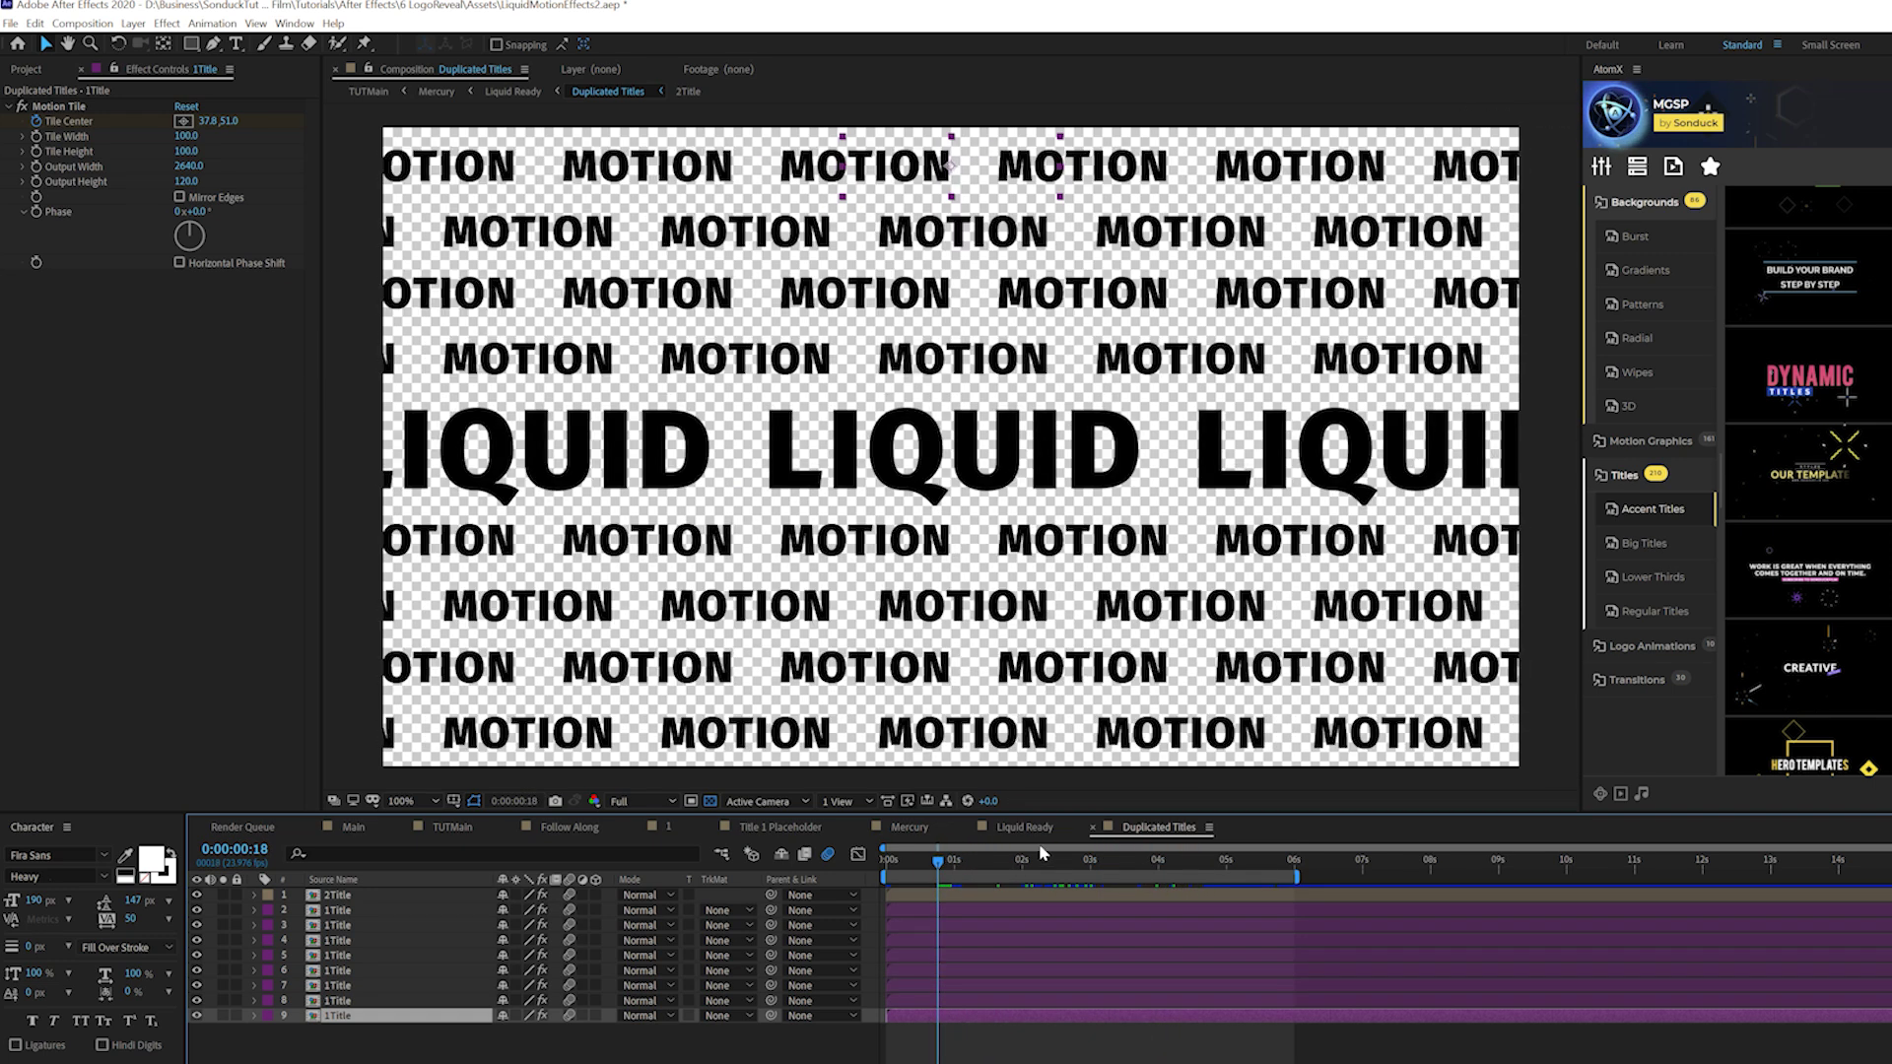